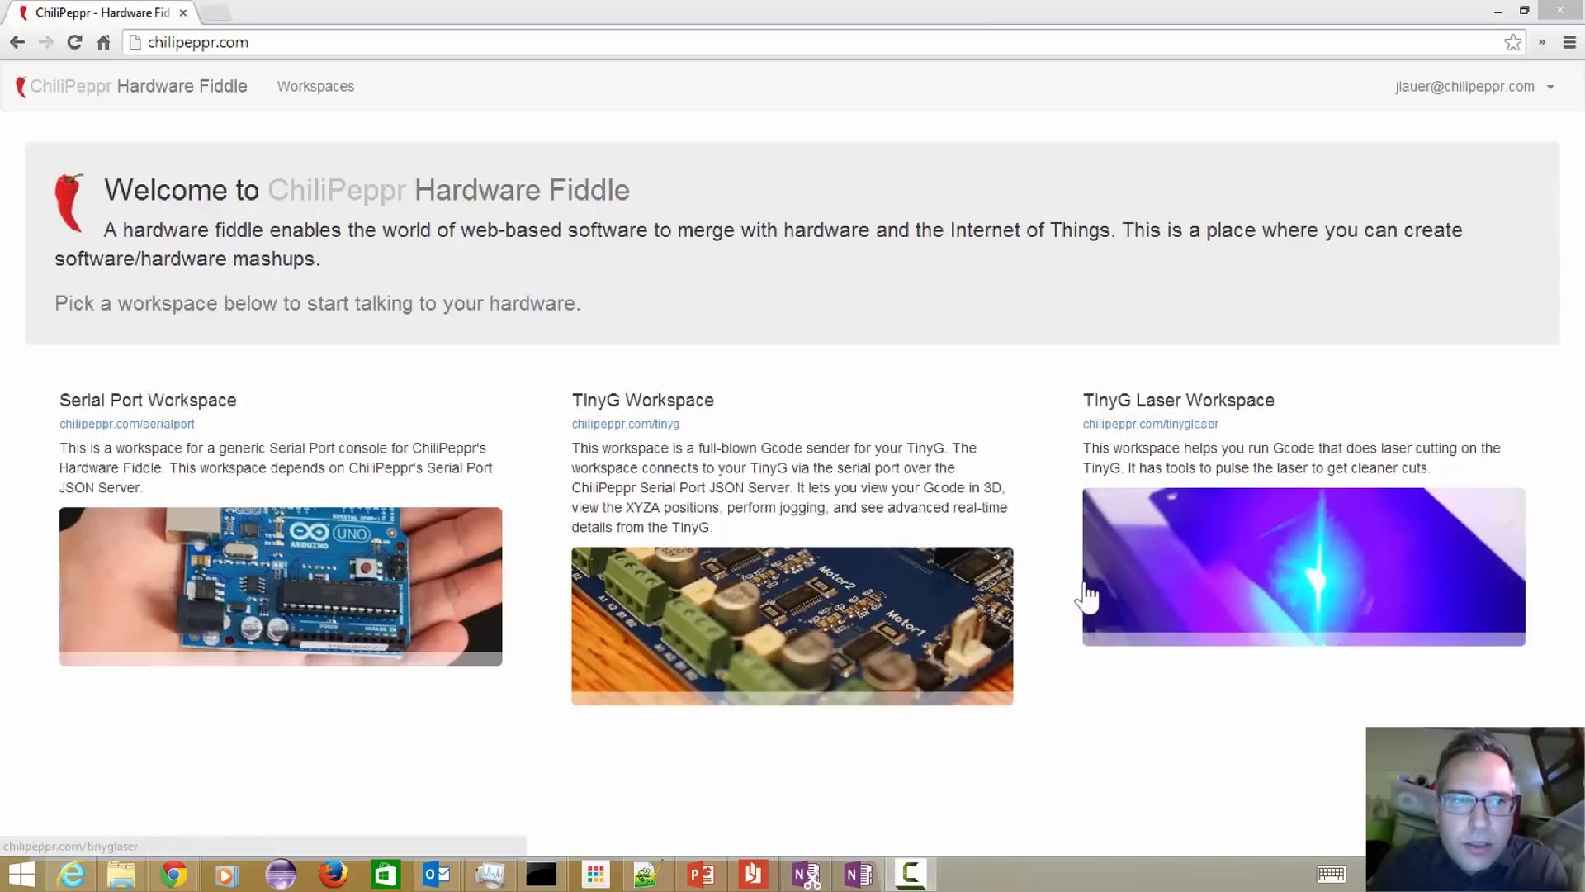
- Open the TinyG workspace and collapse its Gcode list
left_click(634, 425)
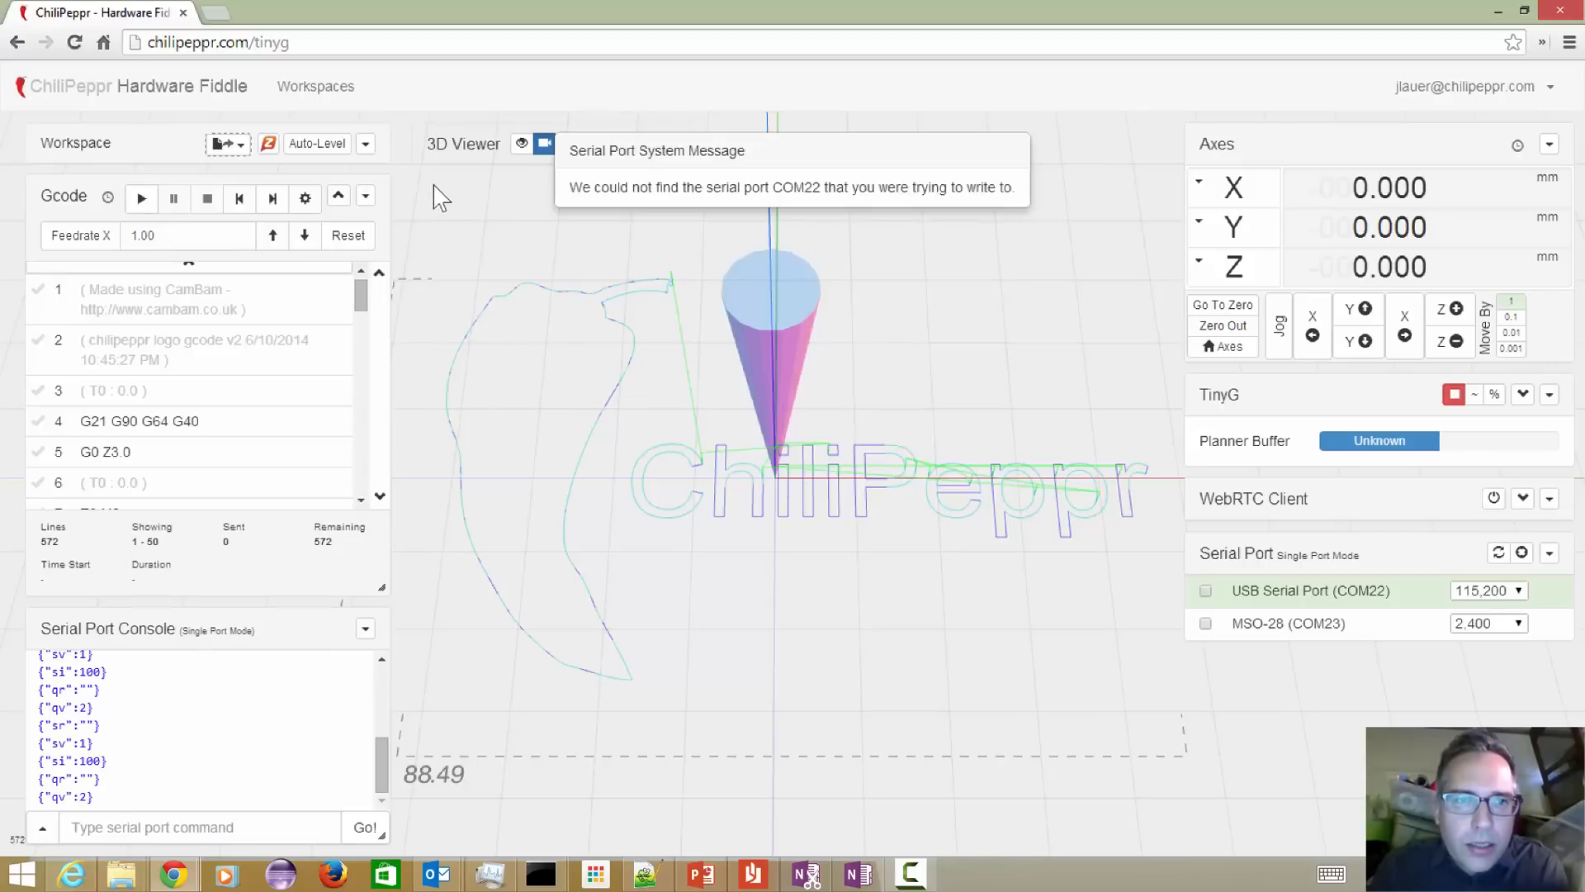
mouse_move(312, 149)
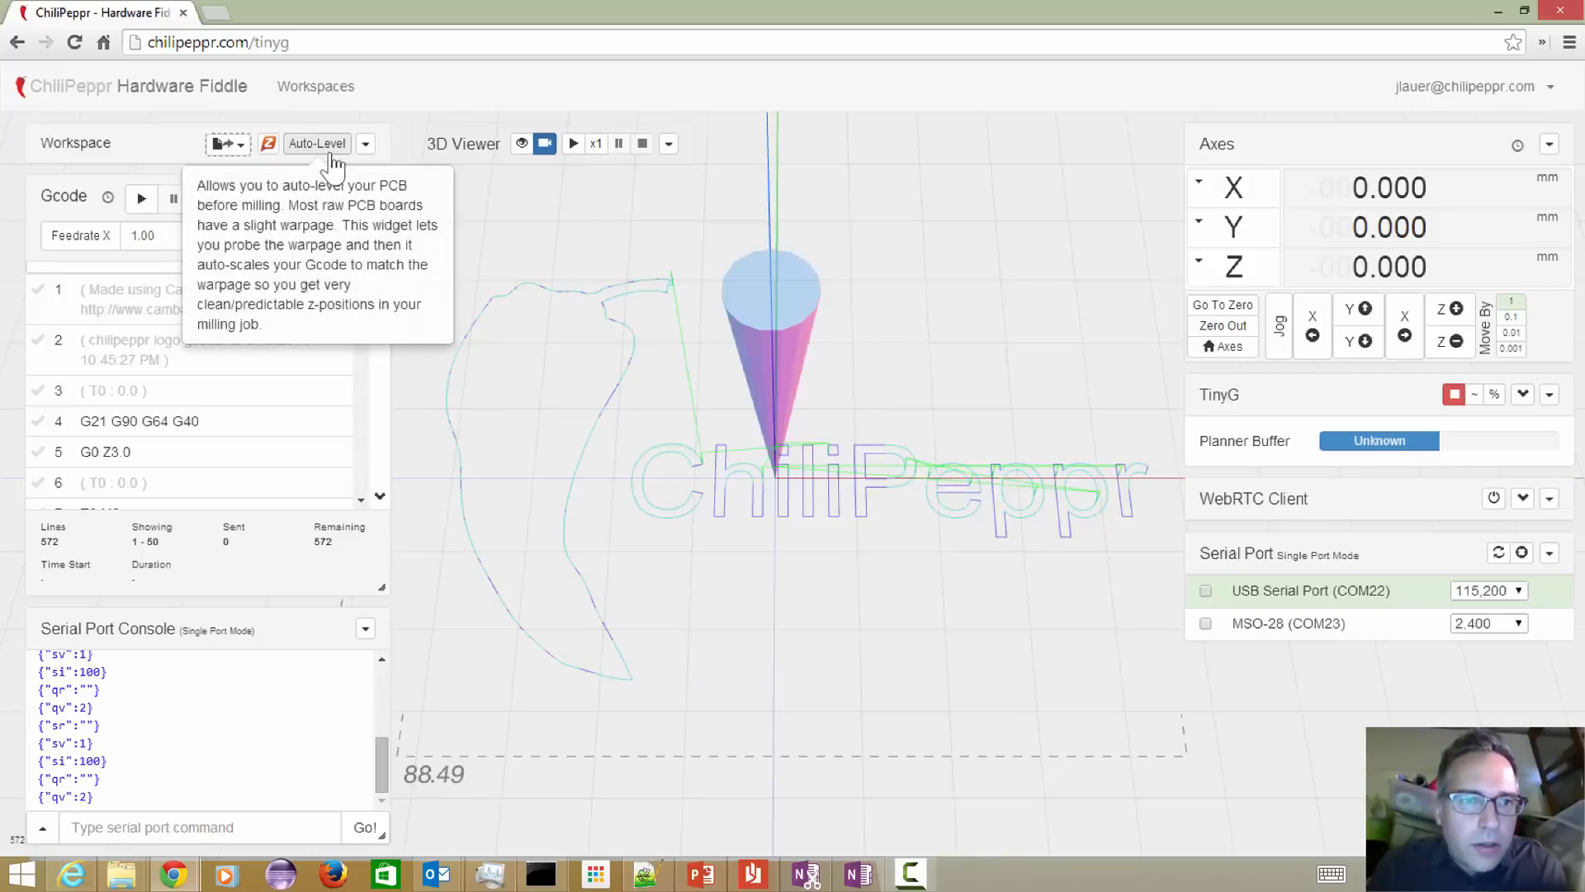
left_click(338, 196)
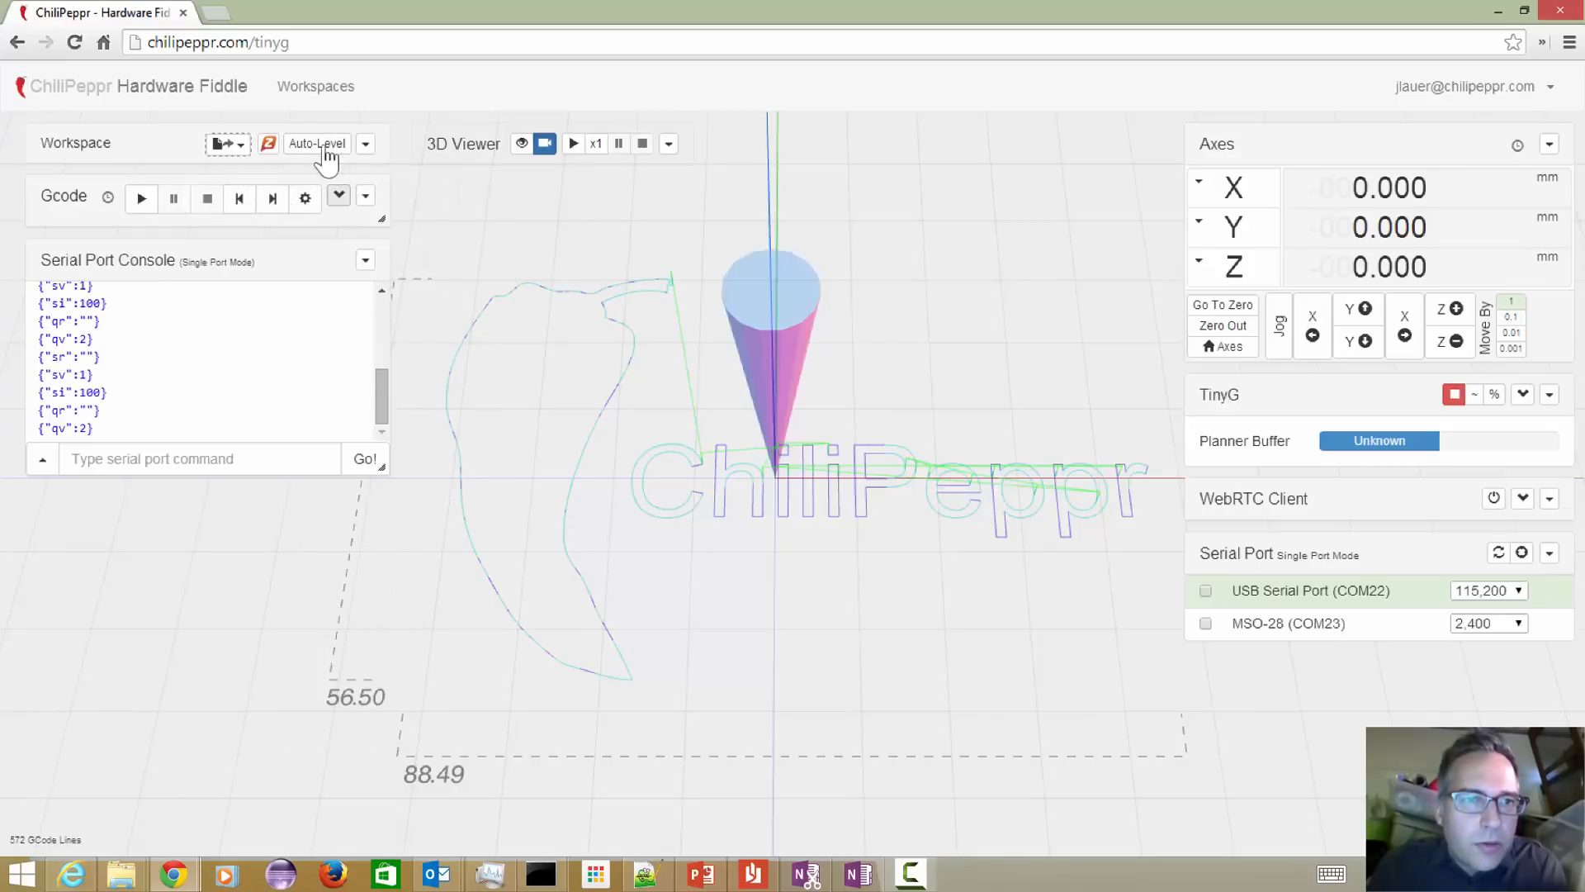
- Show the Auto-Level widget, examine the auto-filled probe area over the ChiliPeppr logo toolpath, and close the widget
left_click(323, 147)
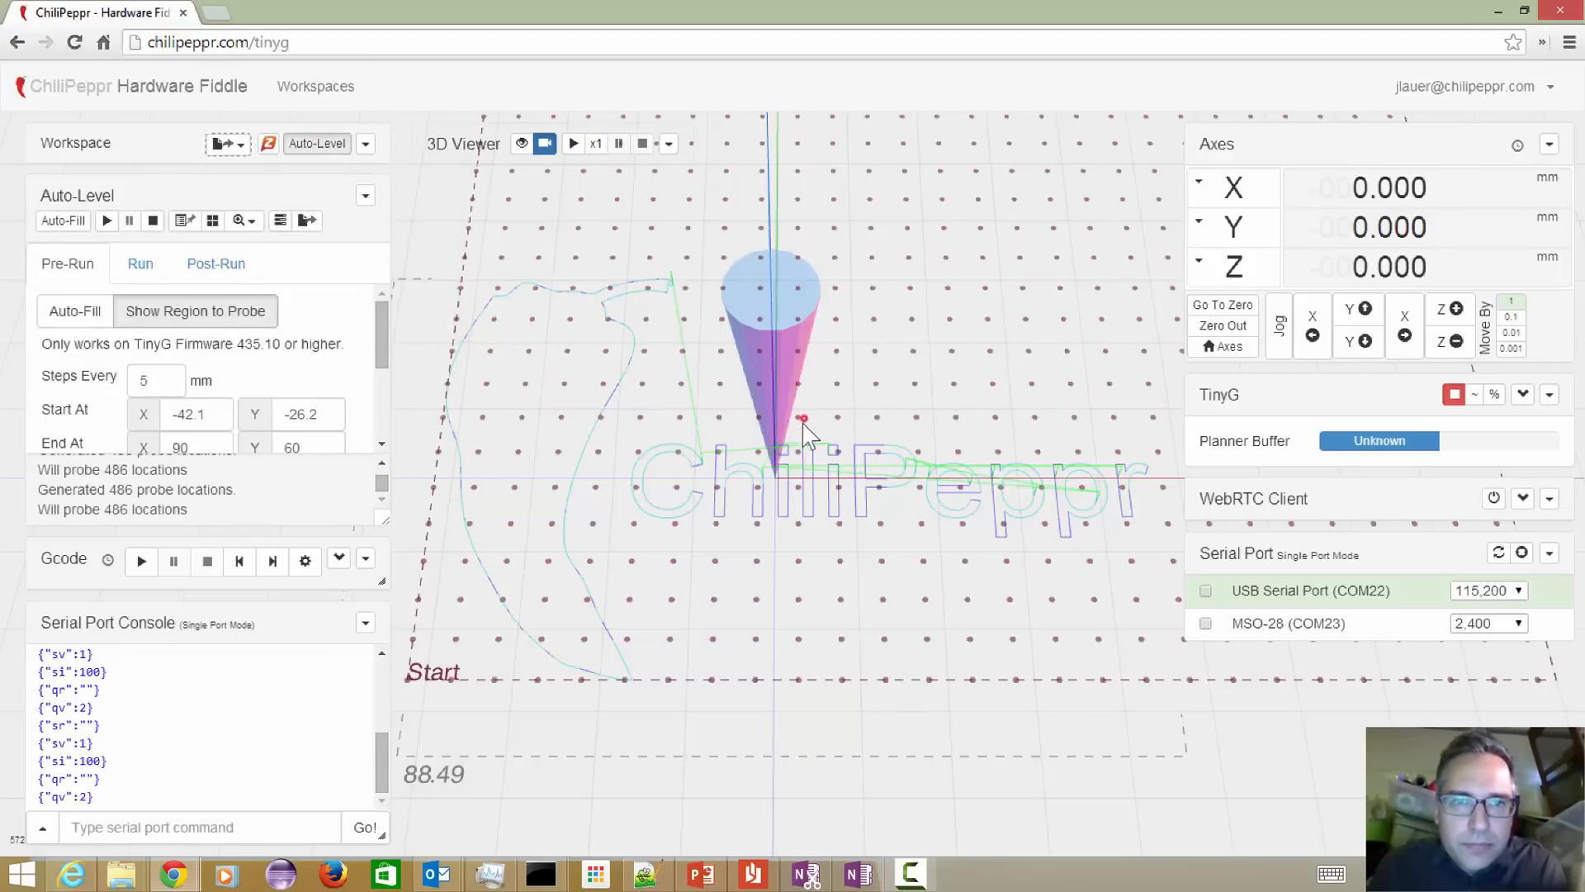
left_click_drag(803, 423, 805, 395)
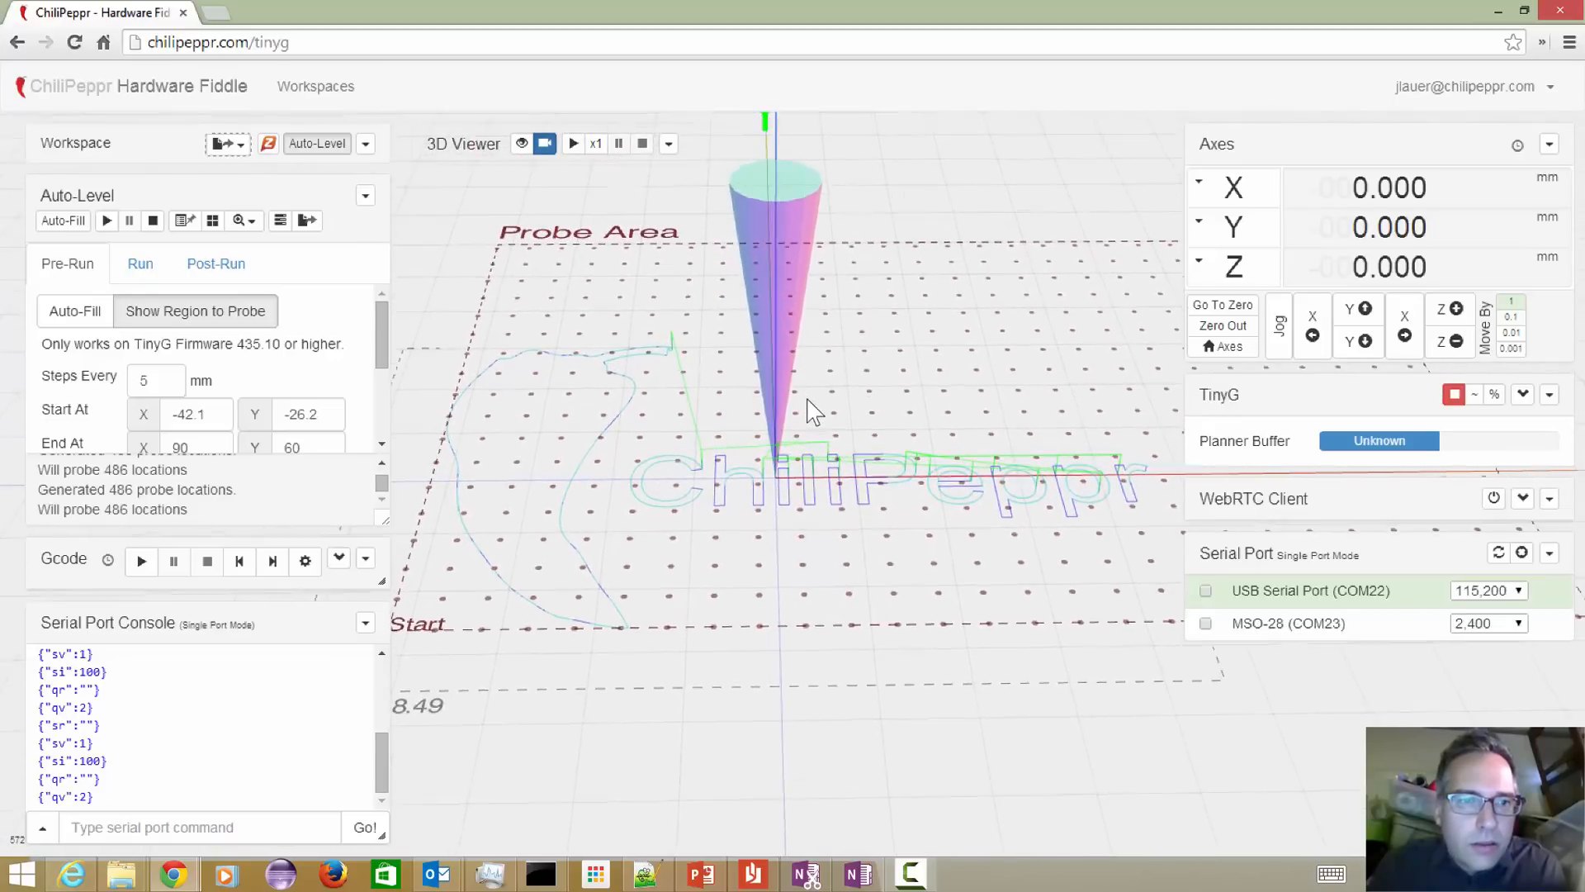
left_click(74, 221)
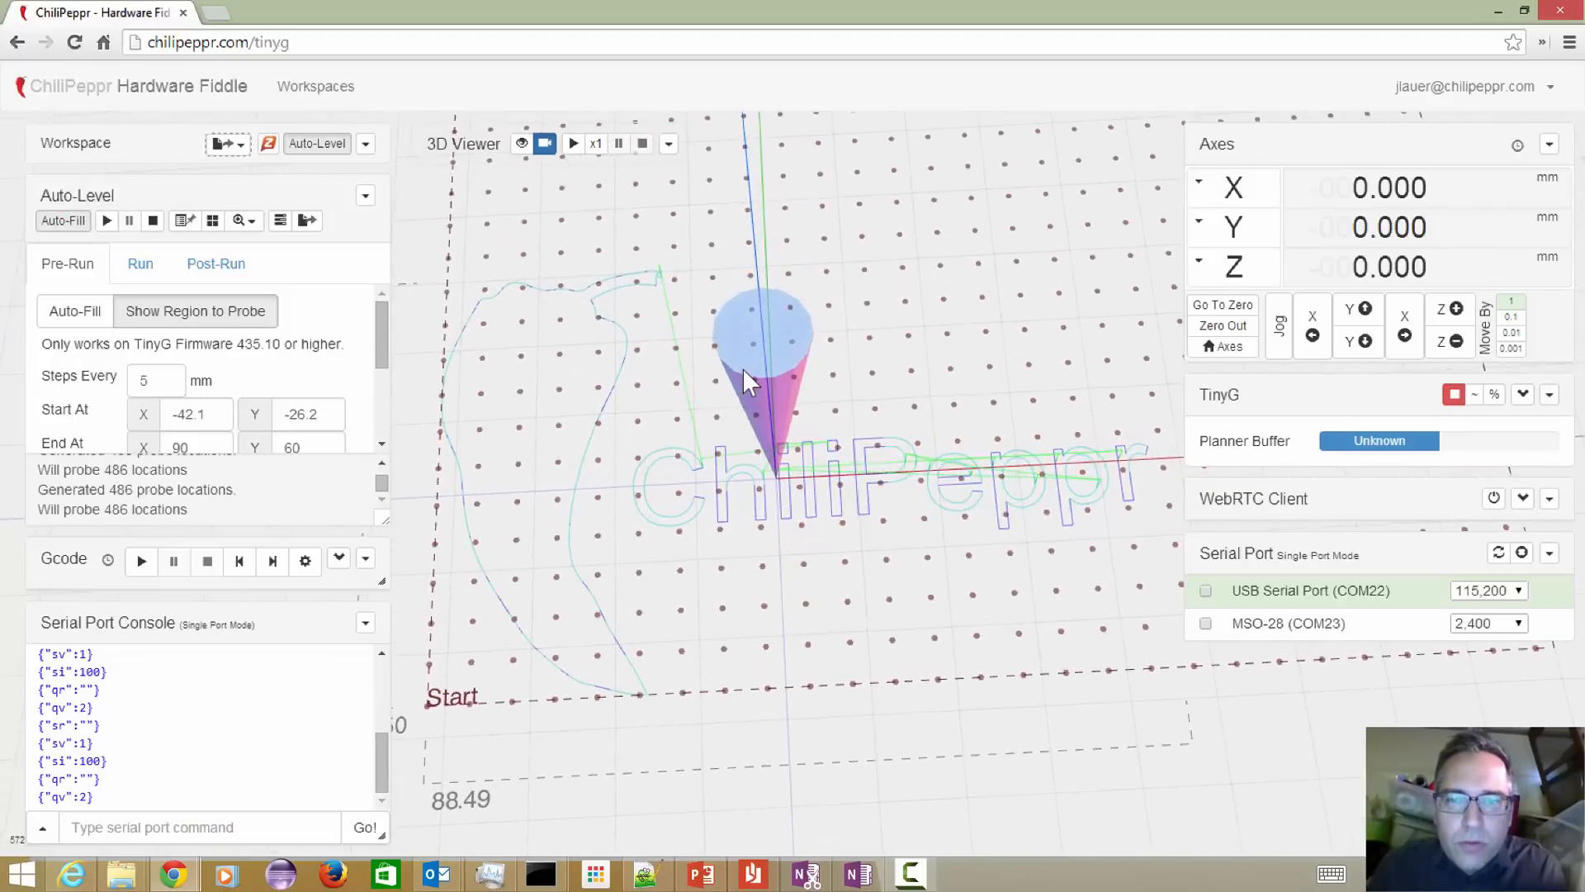
mouse_move(743, 368)
left_mouse_down()
mouse_move(719, 360)
mouse_move(758, 347)
left_mouse_up()
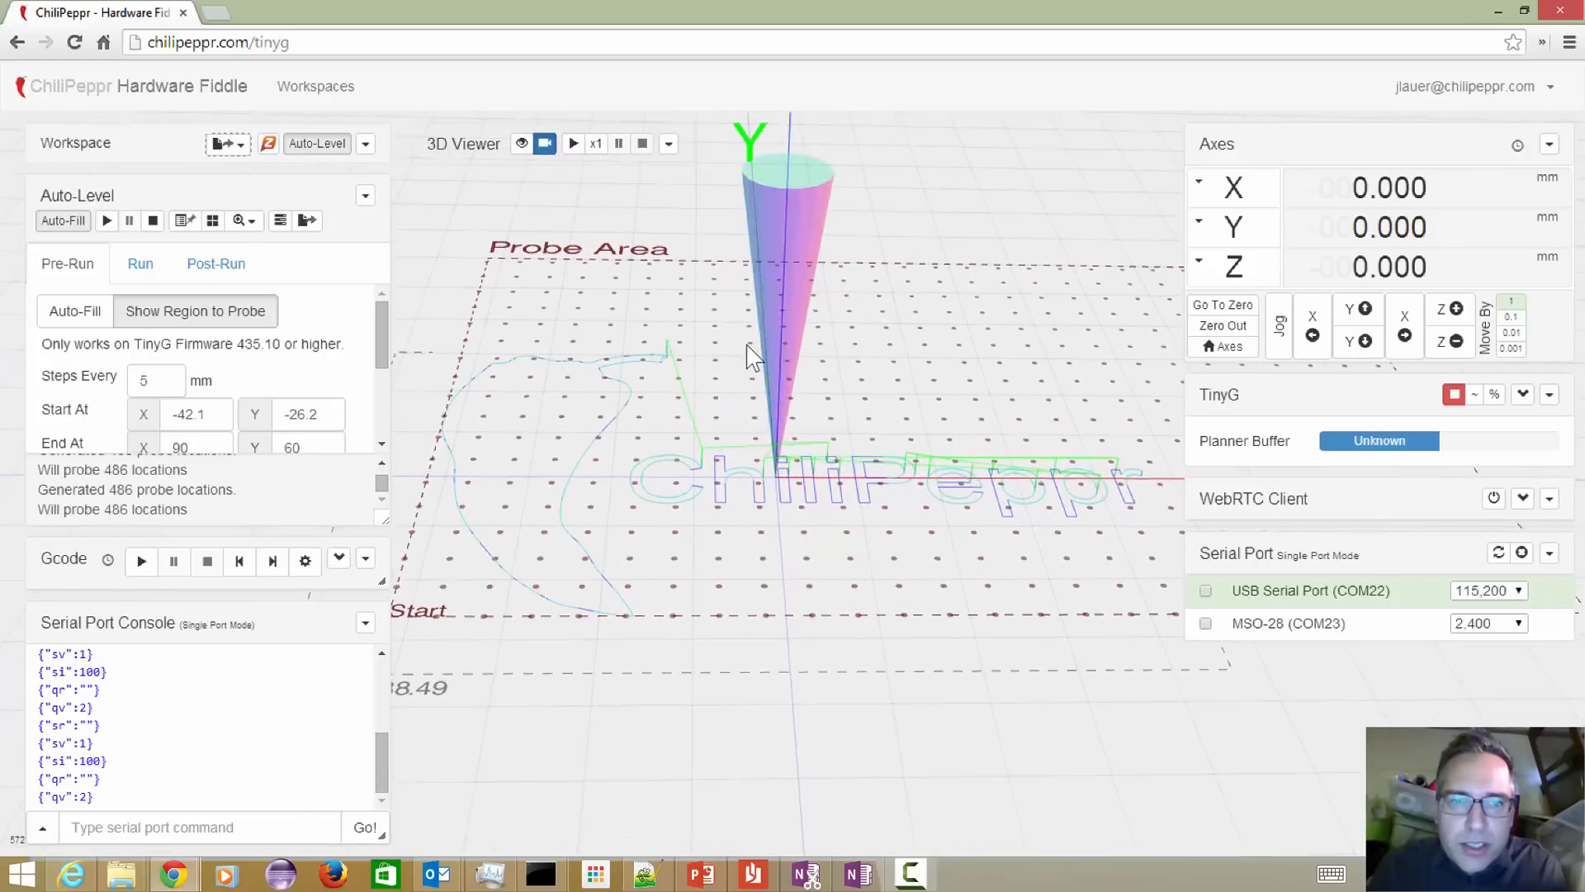
left_click(315, 148)
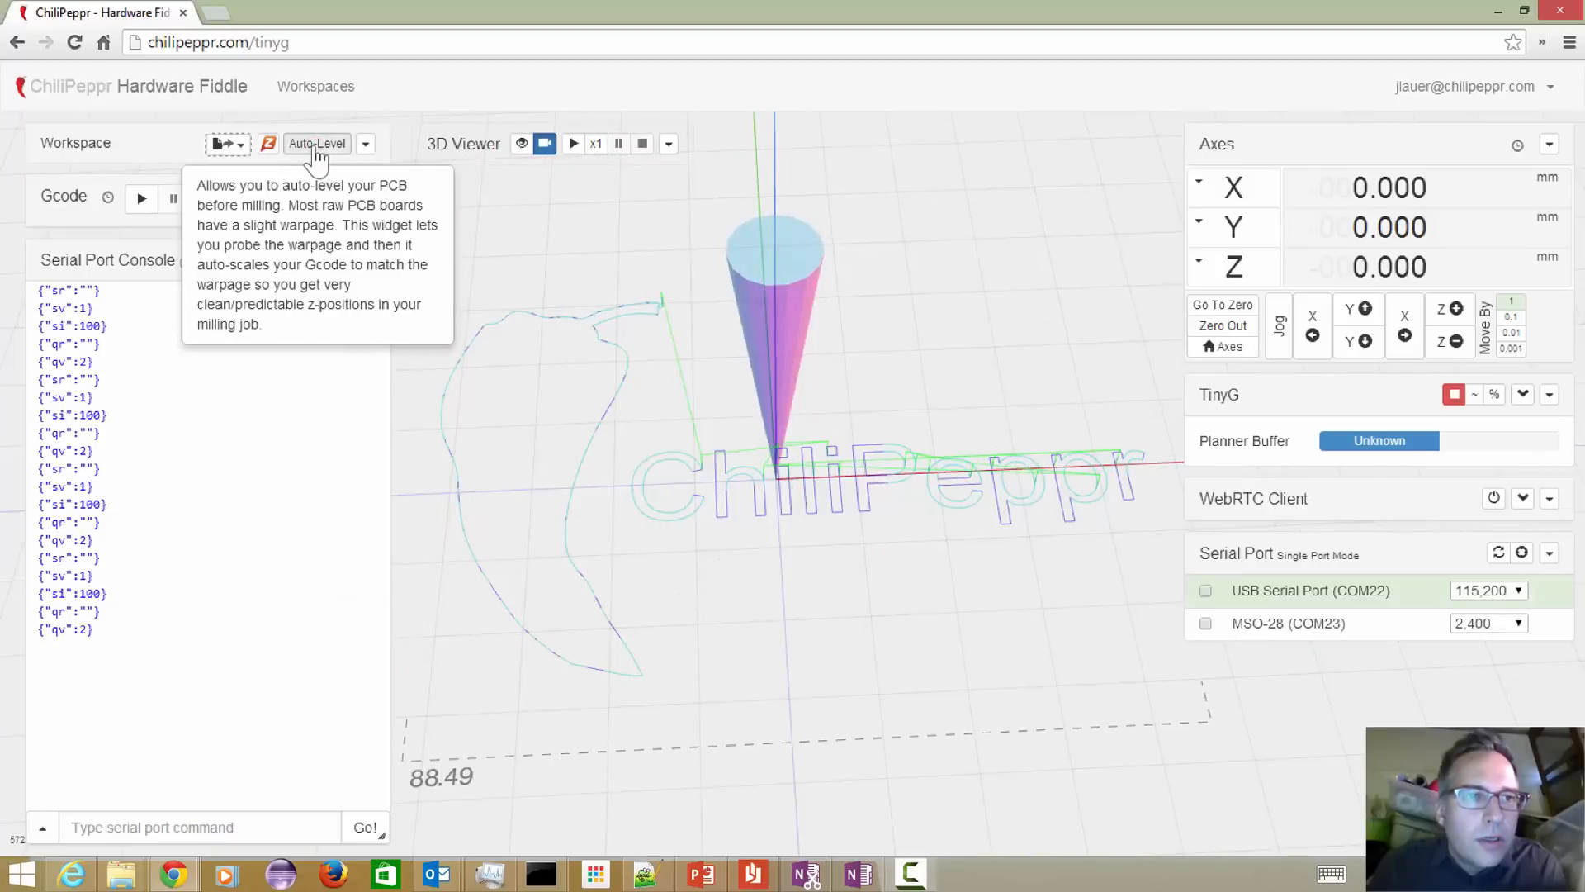
- Load i2dc_shield_v23.top.etch.tap from the sample gcode folder into the workspace
left_click(239, 147)
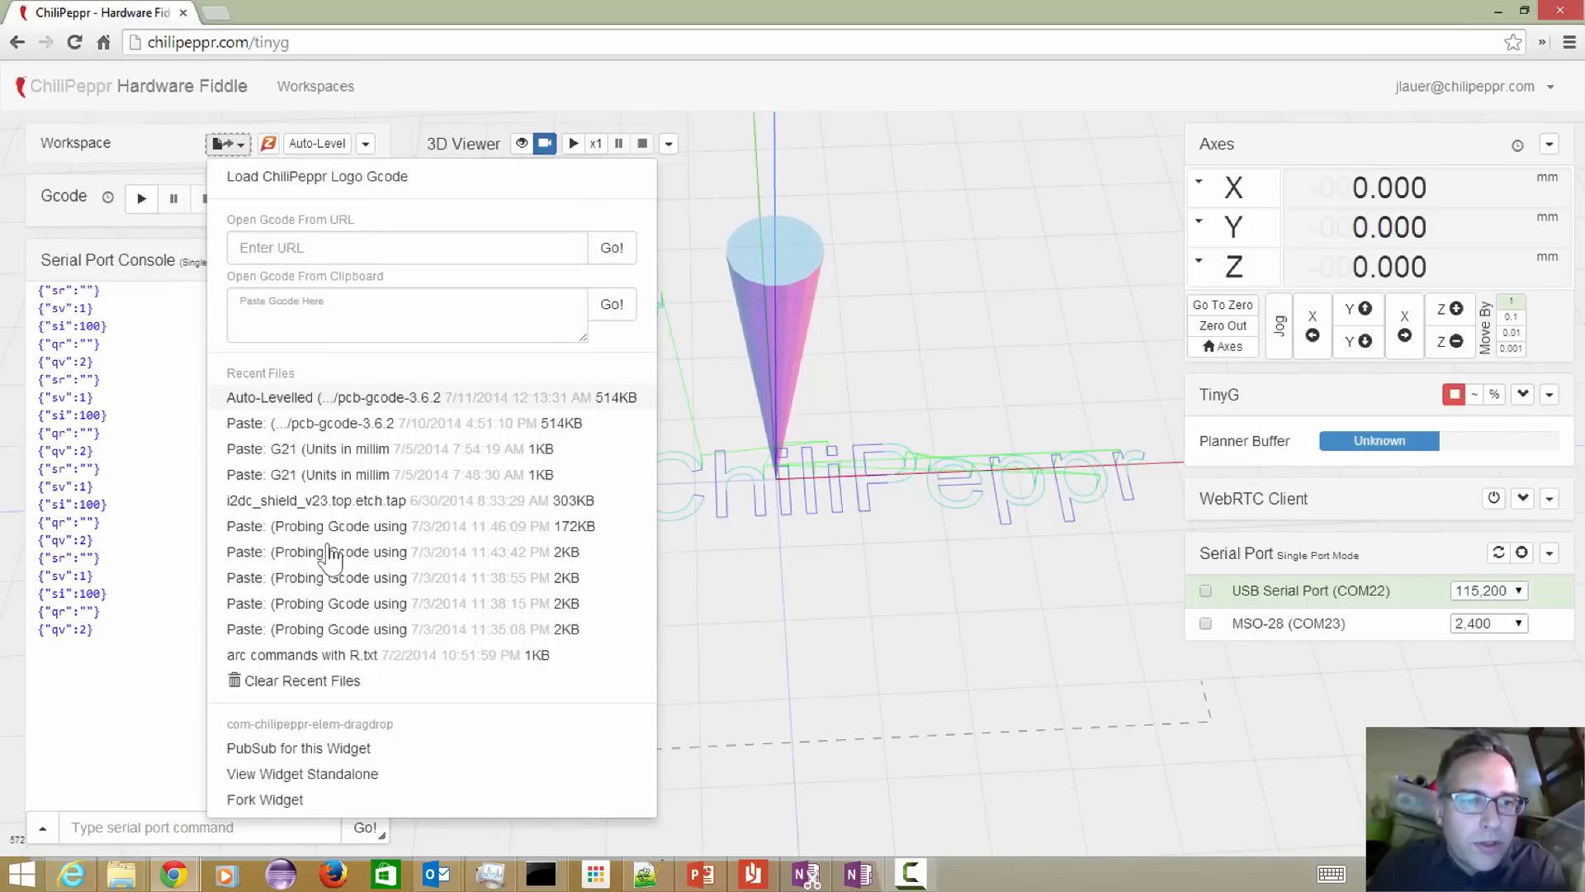
left_click(172, 154)
key("alt+Tab")
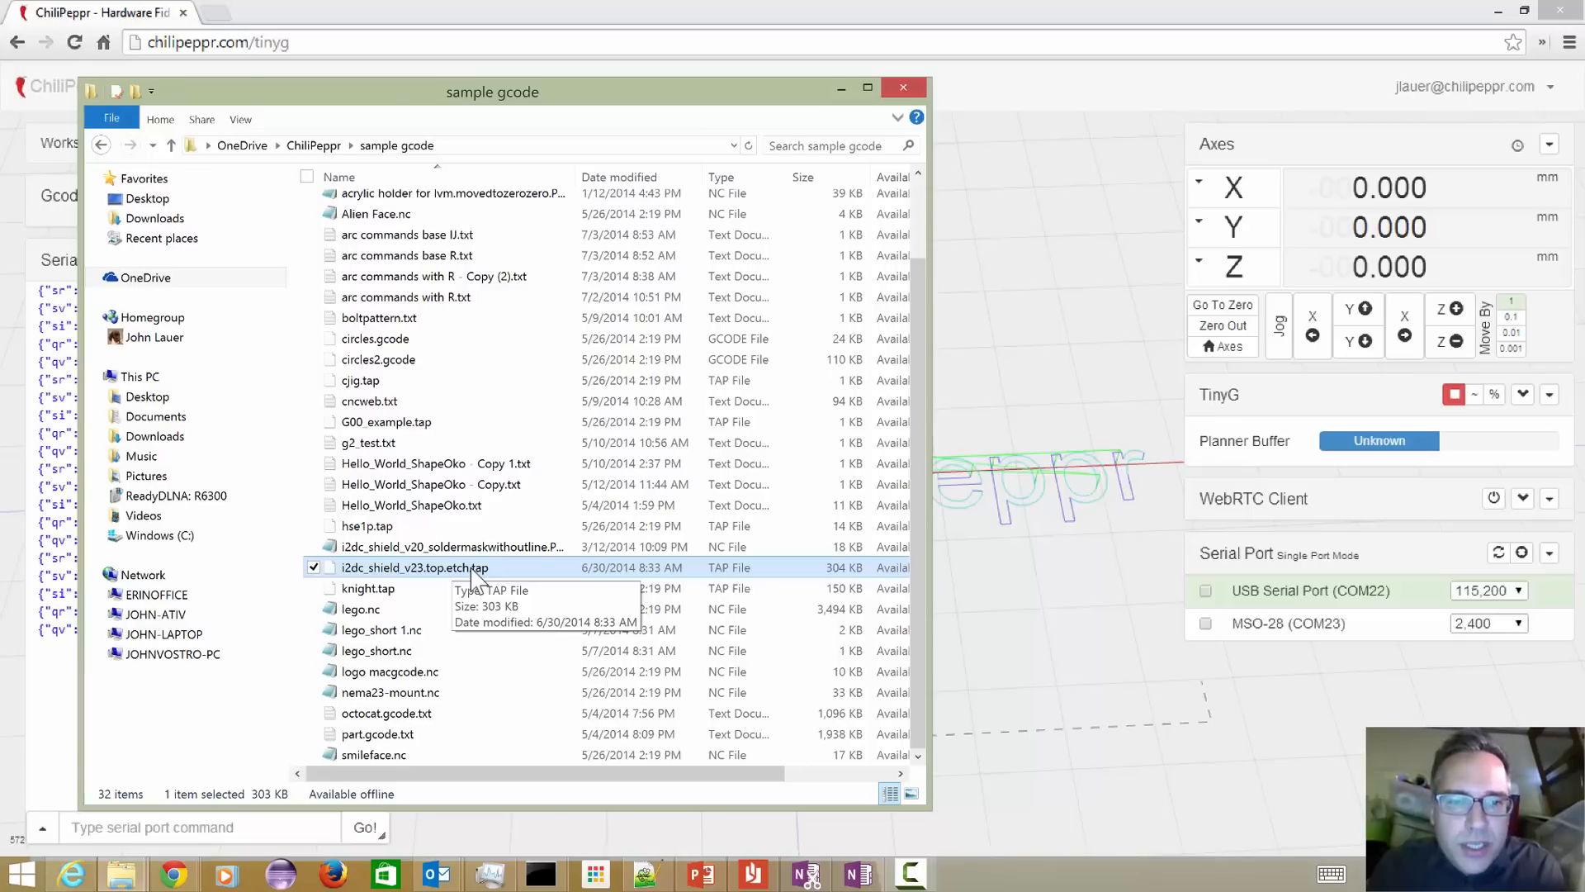
left_click_drag(473, 576, 978, 601)
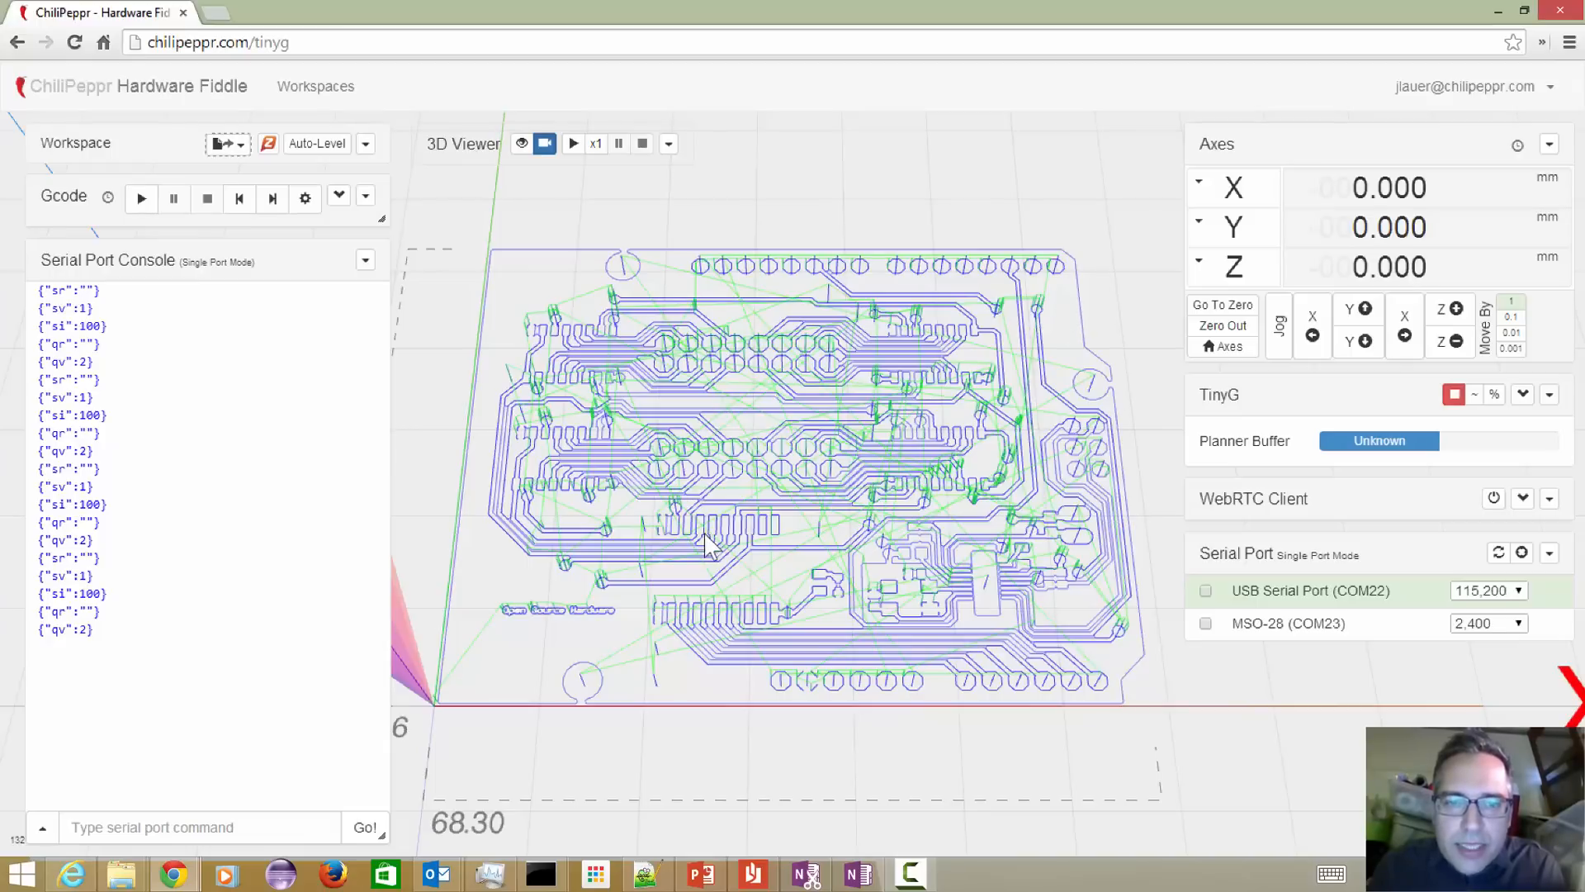
- Examine the circuit board toolpath up close, especially the fine traces around the chip, and restore the full view
mouse_move(761, 620)
left_mouse_down()
mouse_move(768, 534)
mouse_move(764, 596)
left_mouse_up()
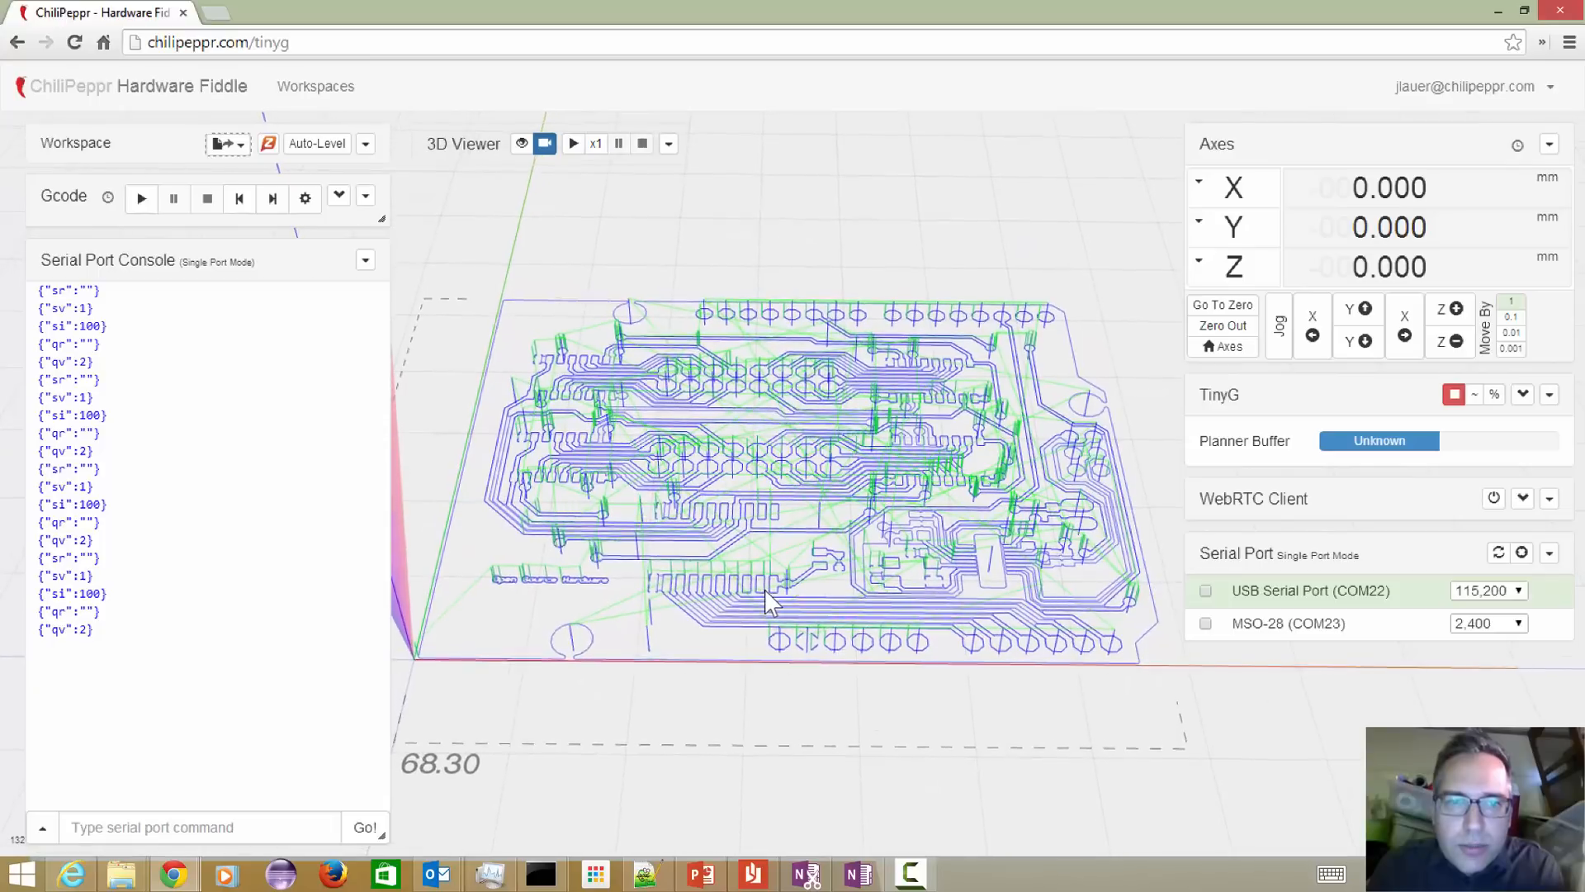
left_click_drag(765, 590, 768, 593)
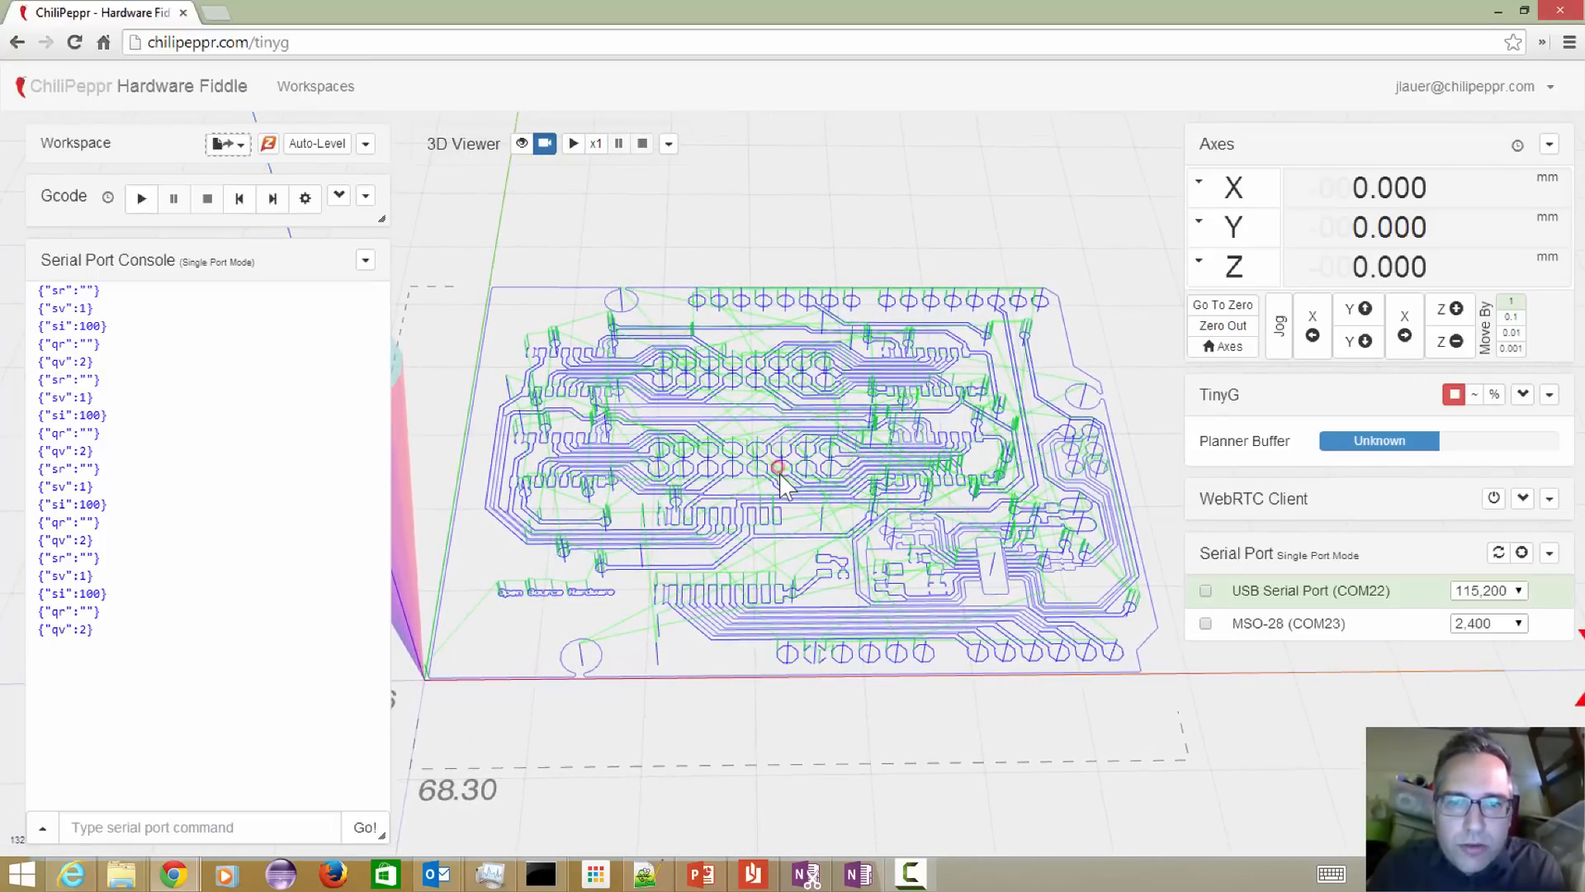
left_click_drag(781, 483, 672, 611)
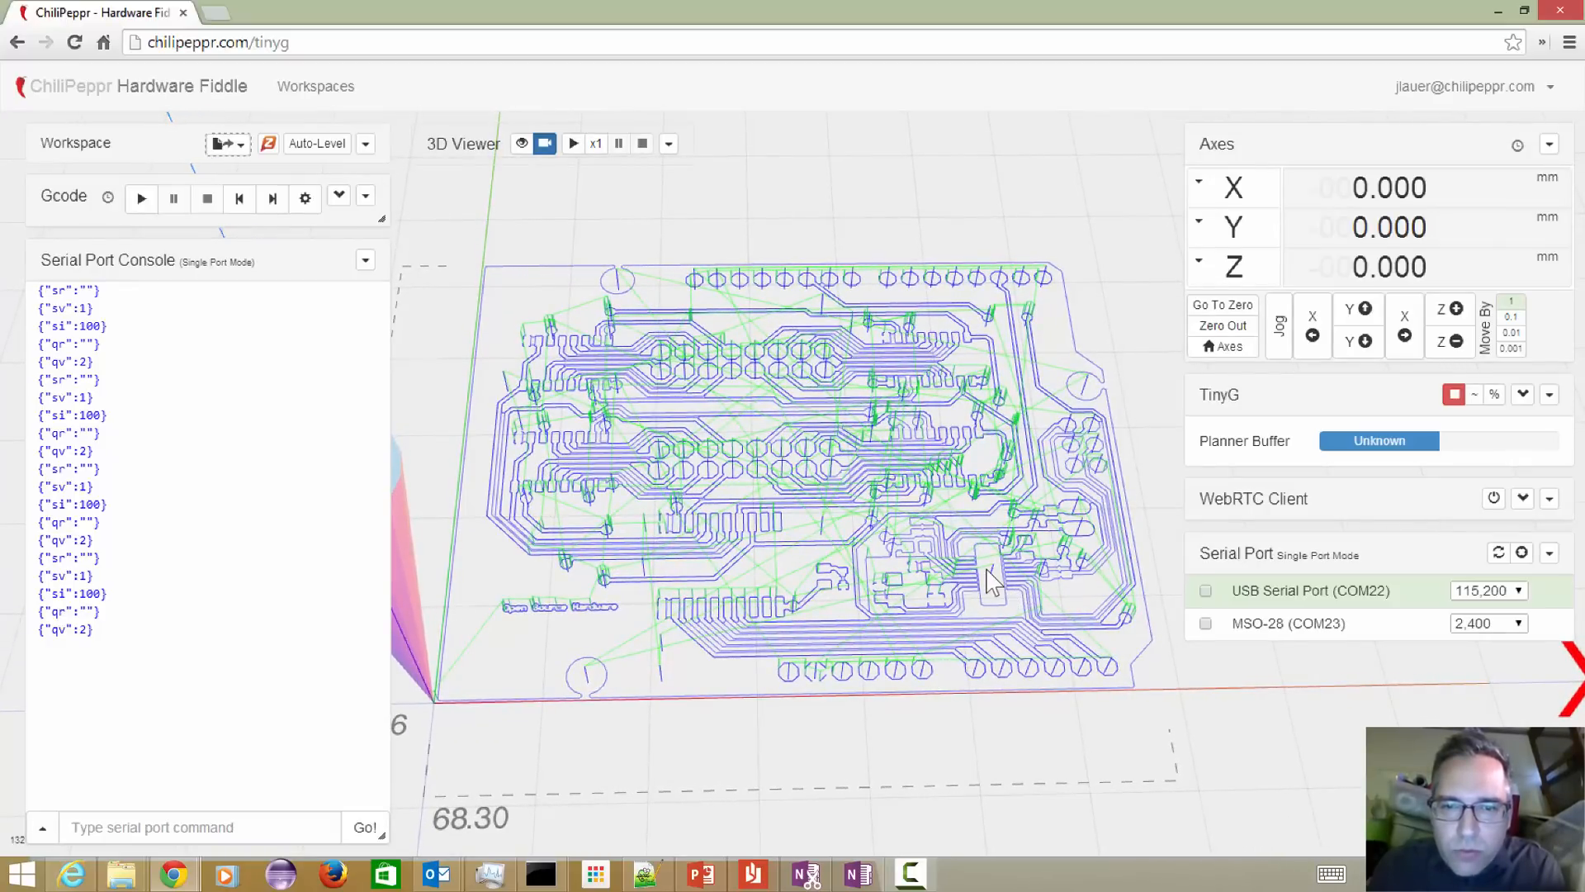
scroll(988, 571, "down", 4)
scroll(987, 571, "up", 6)
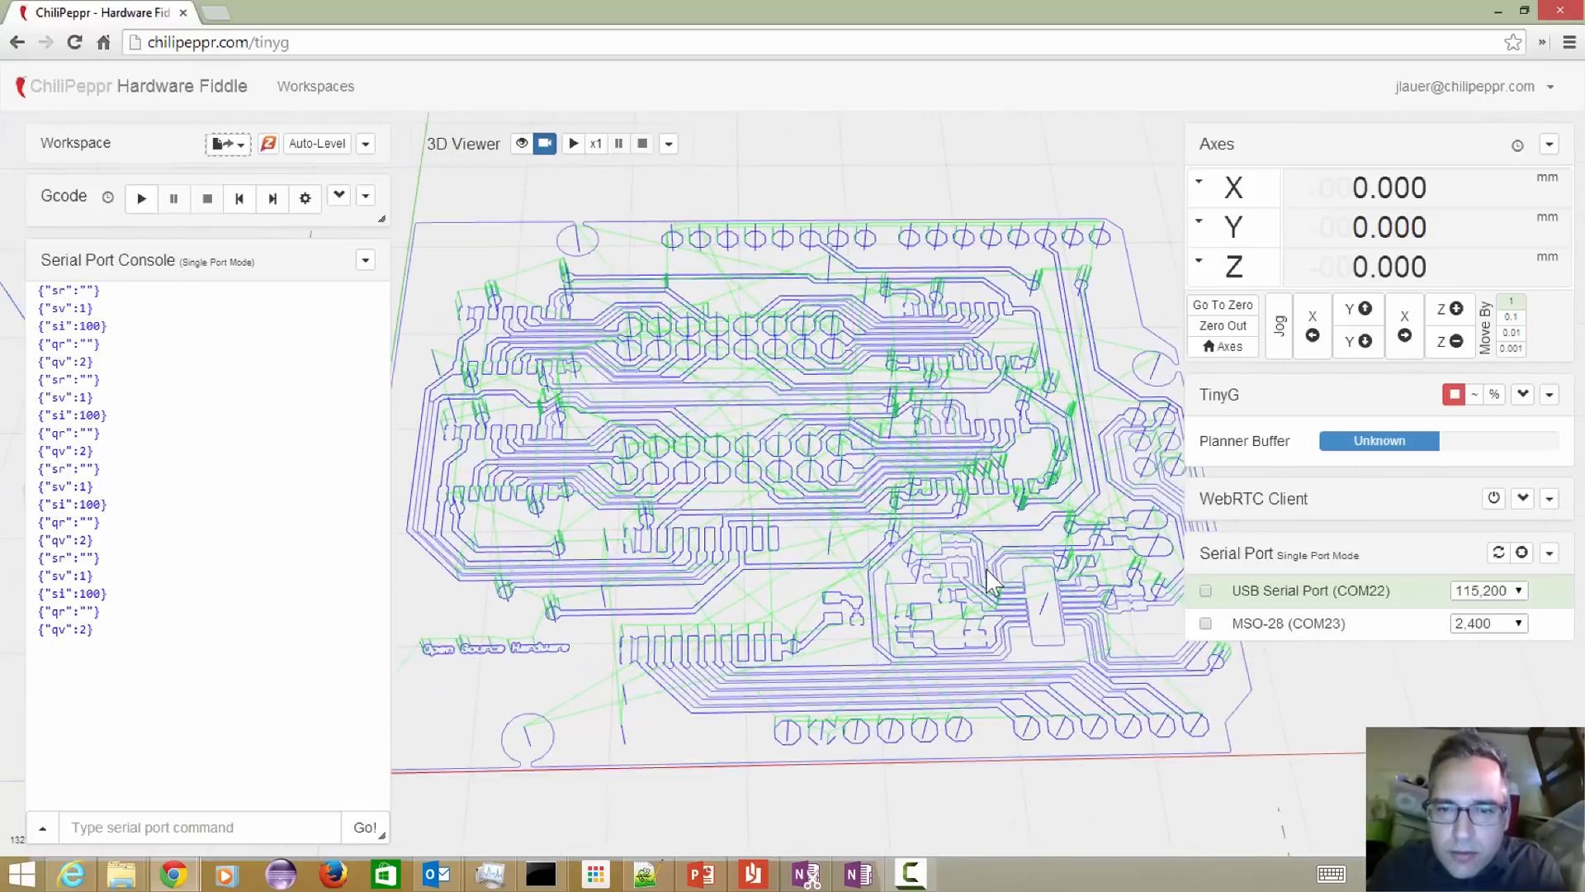
scroll(991, 582, "up", 5)
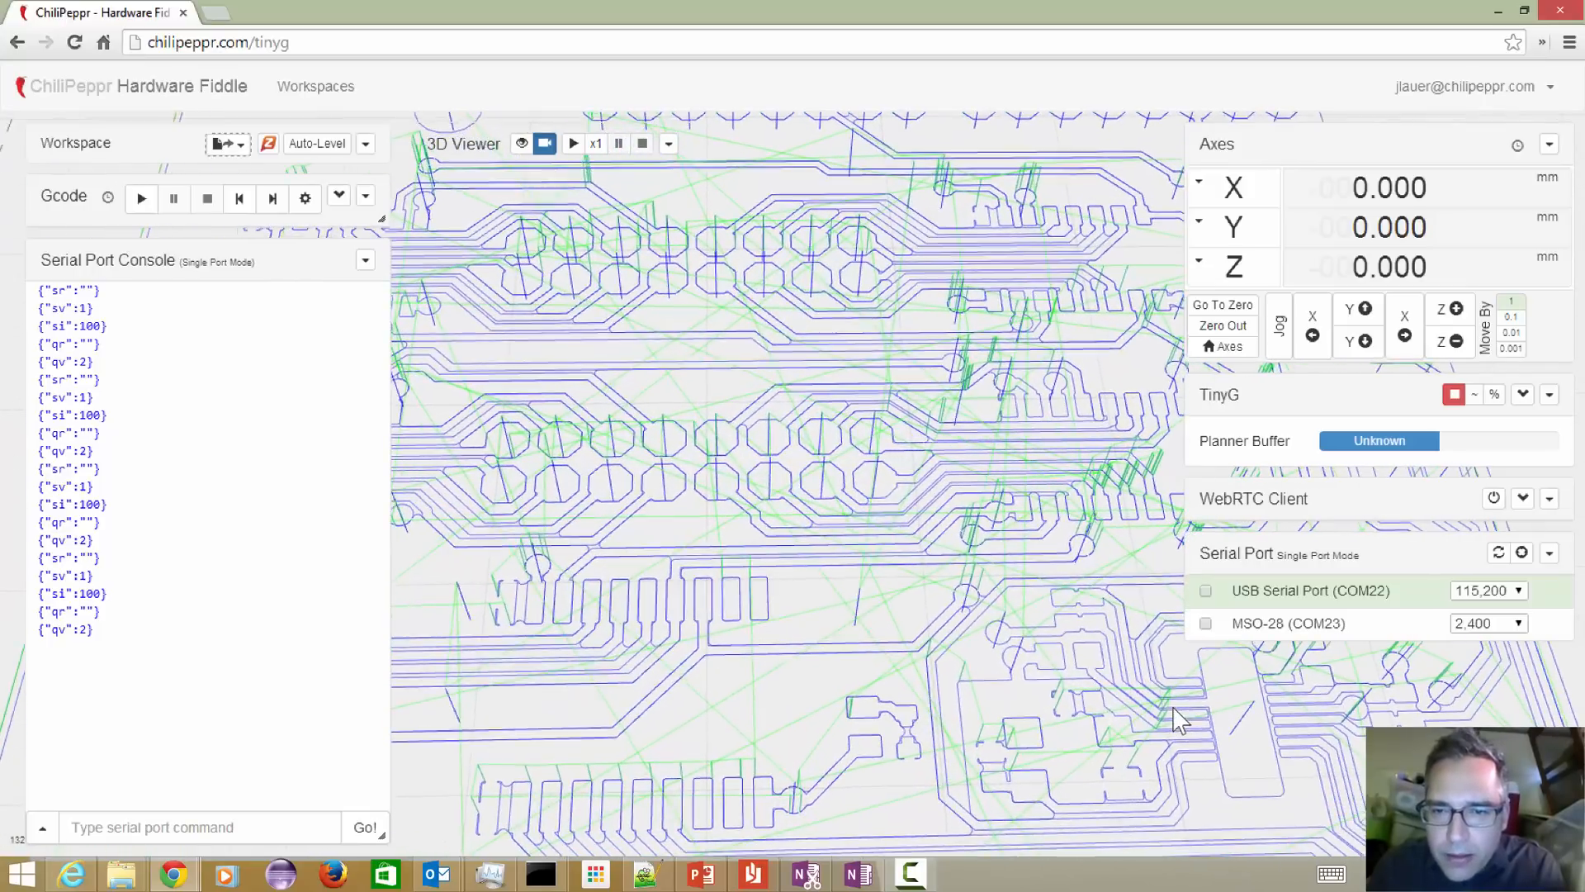
right_click_drag(1177, 718, 942, 658)
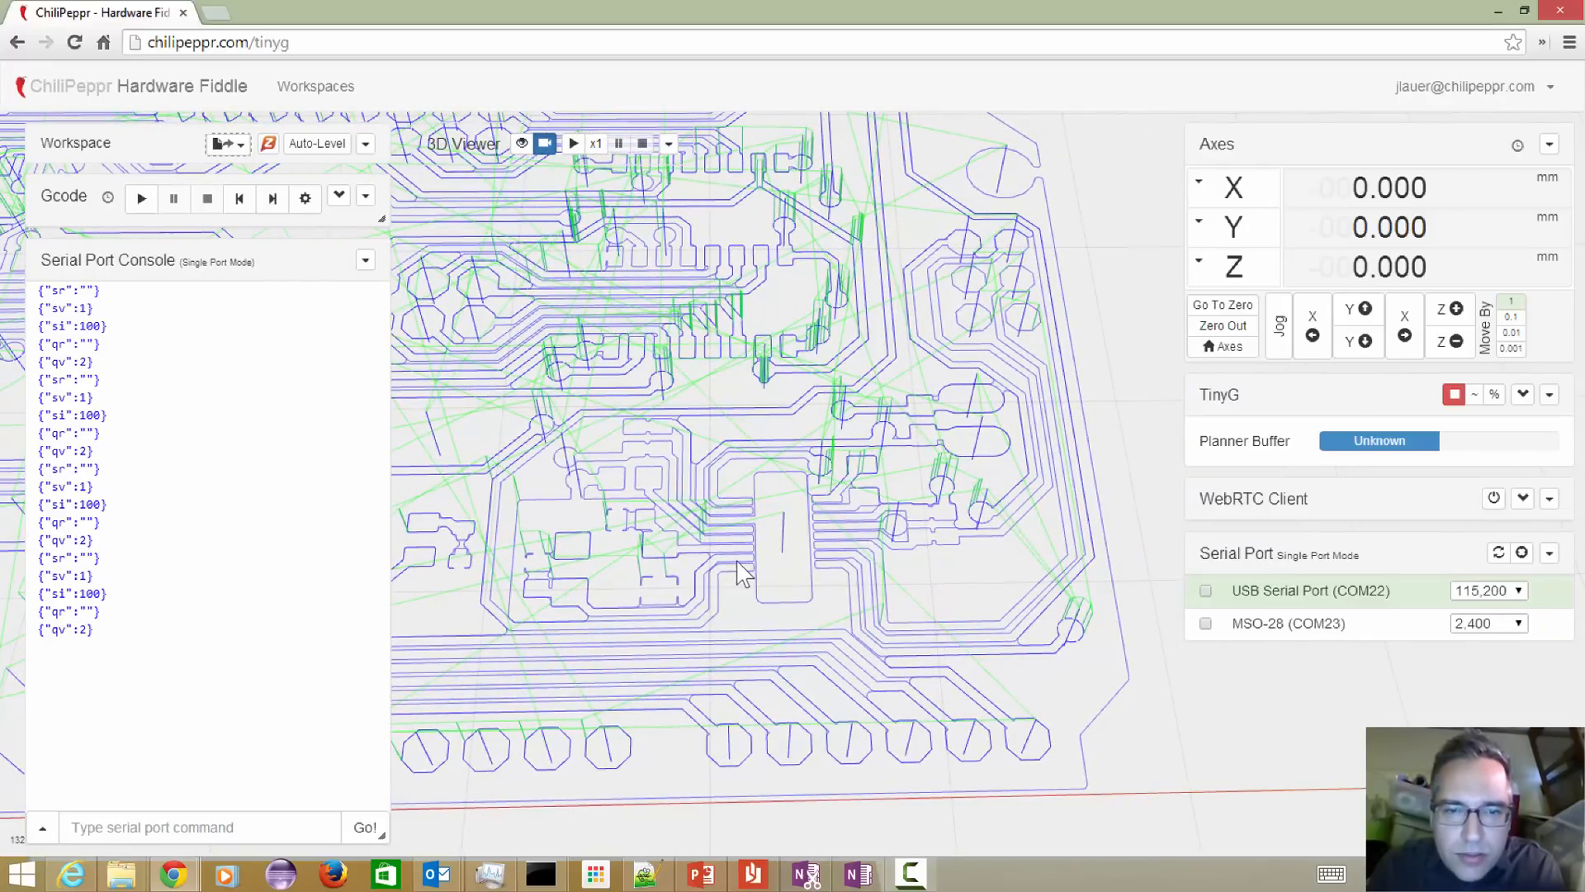
scroll(741, 569, "up", 5)
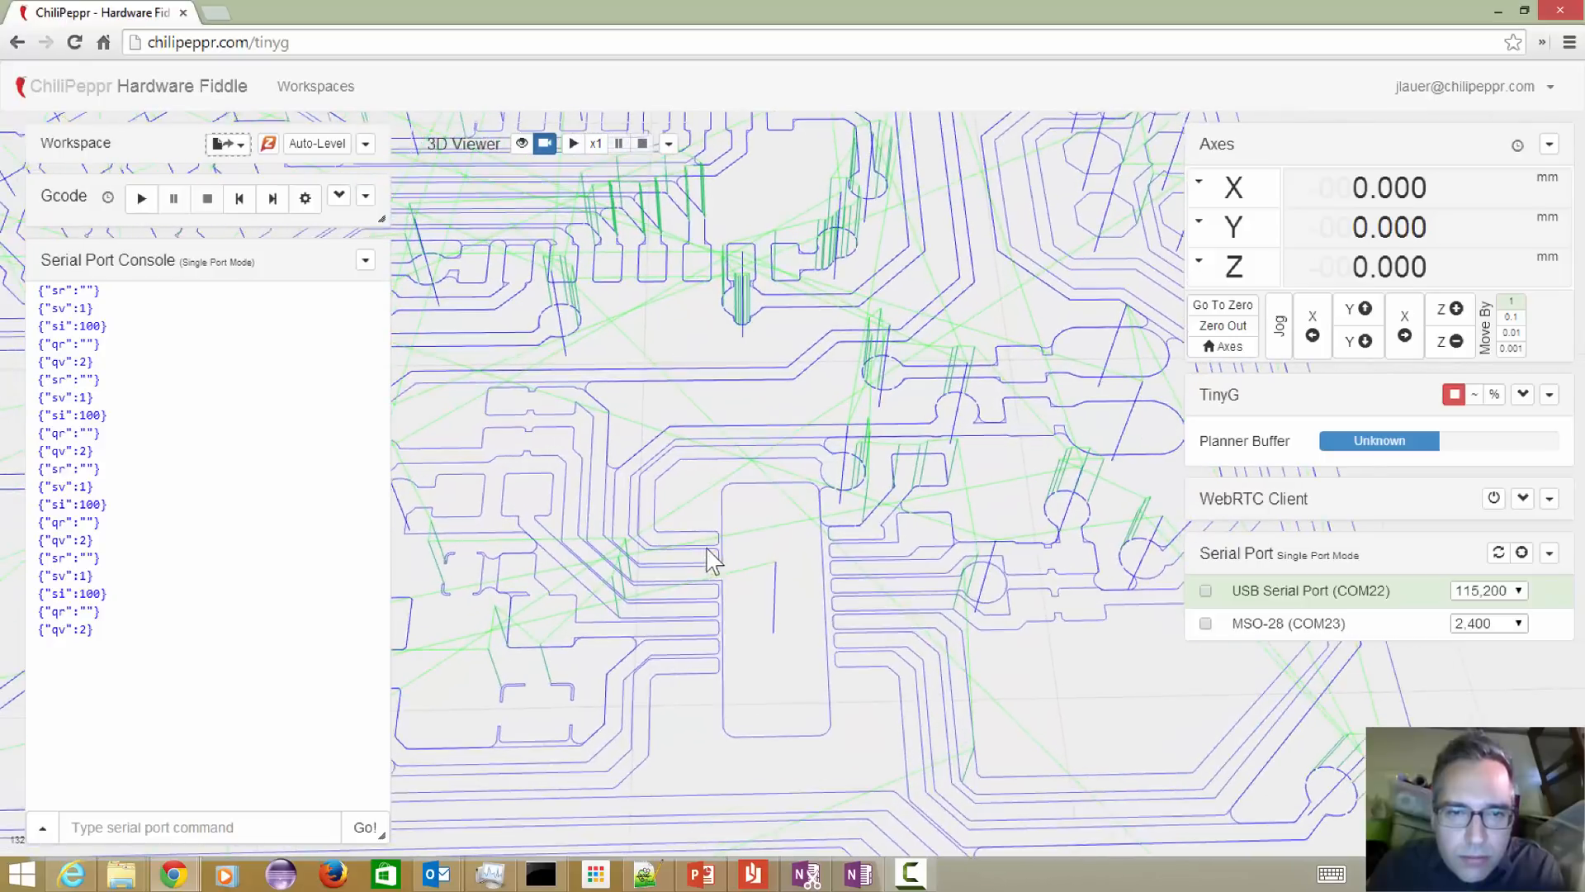
scroll(677, 569, "up", 4)
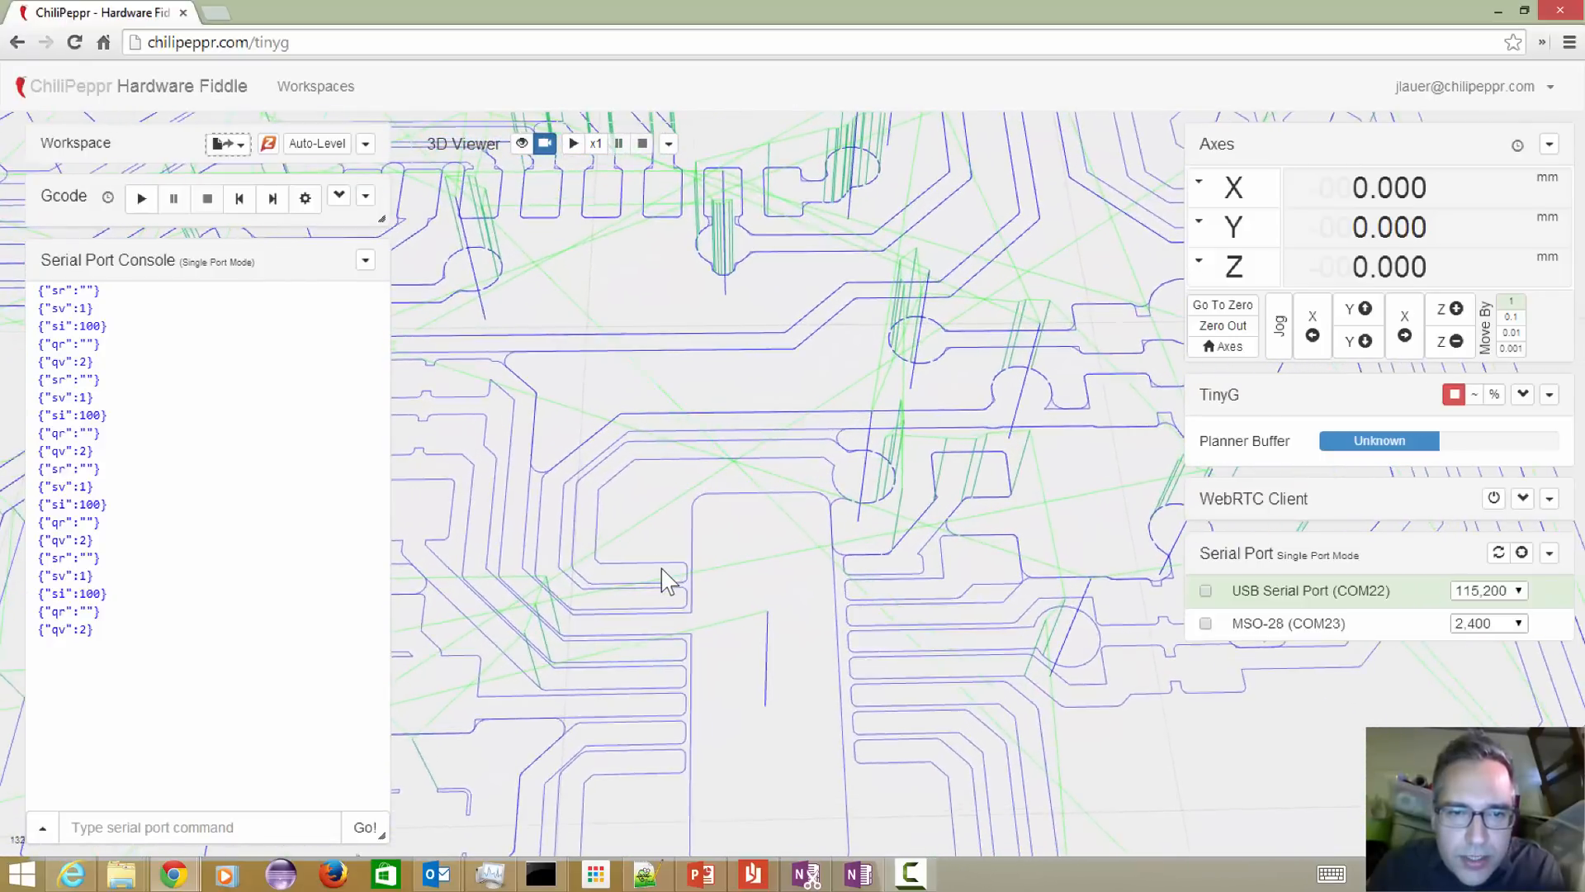
scroll(661, 569, "down", 5)
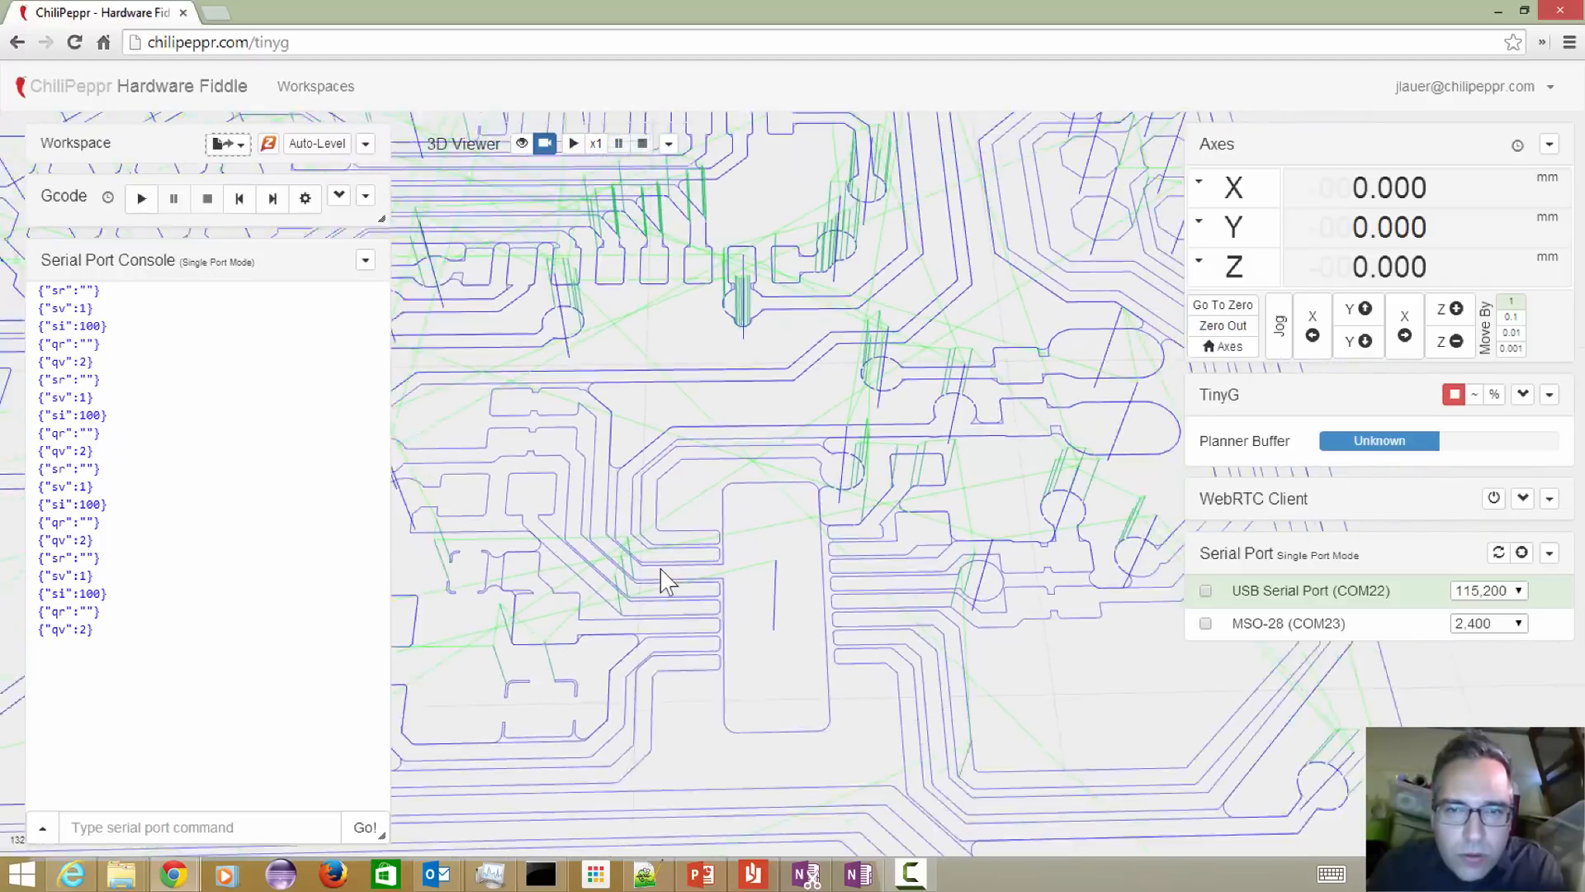
scroll(661, 570, "down", 4)
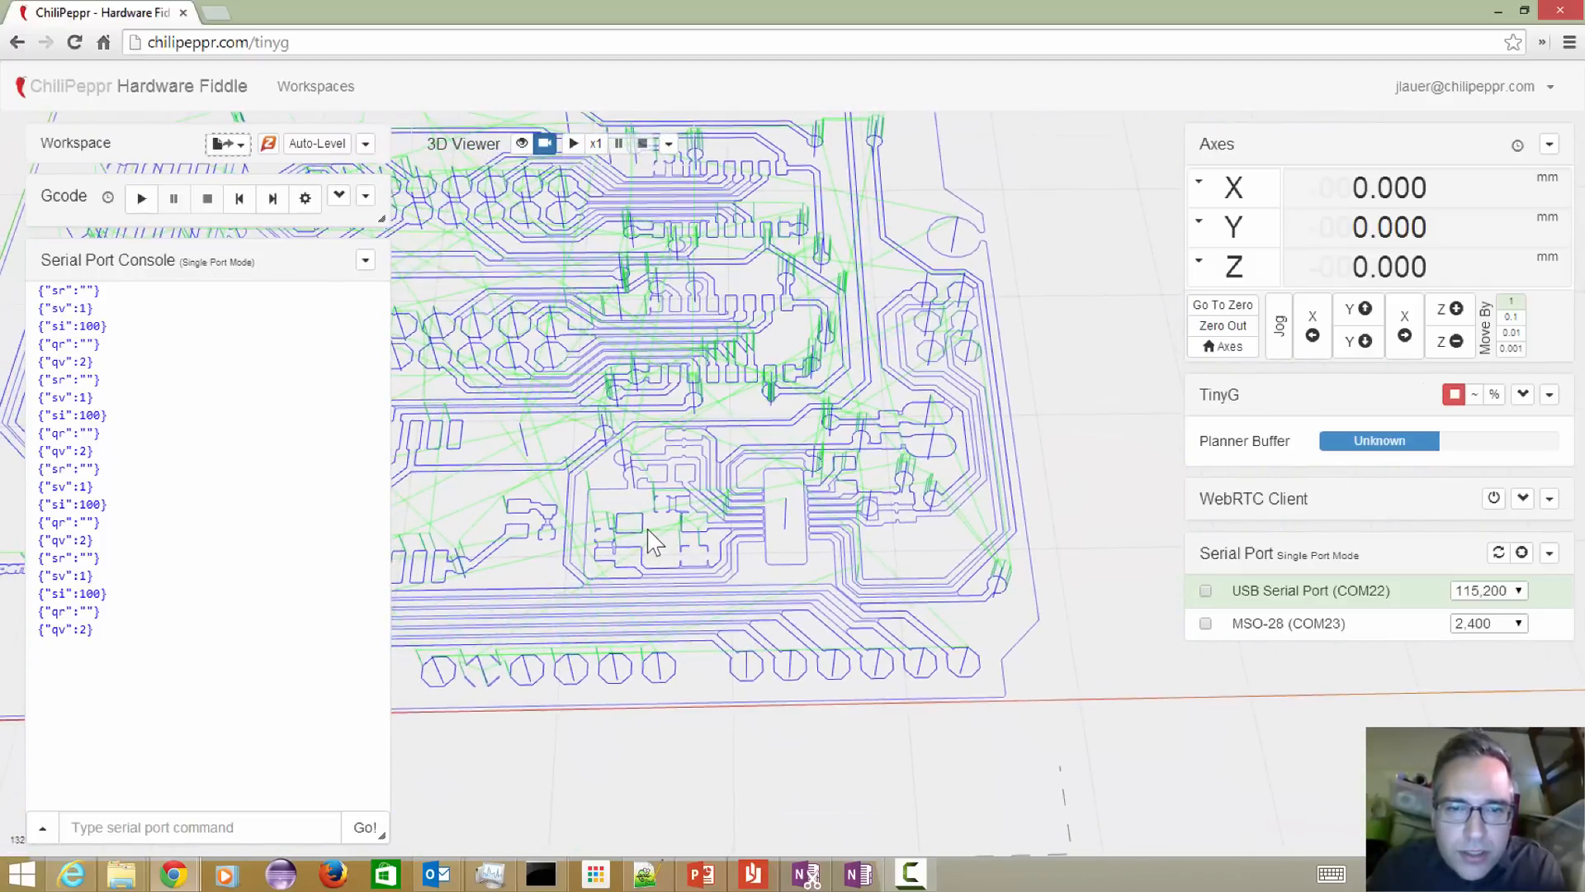
right_click_drag(723, 534, 864, 554)
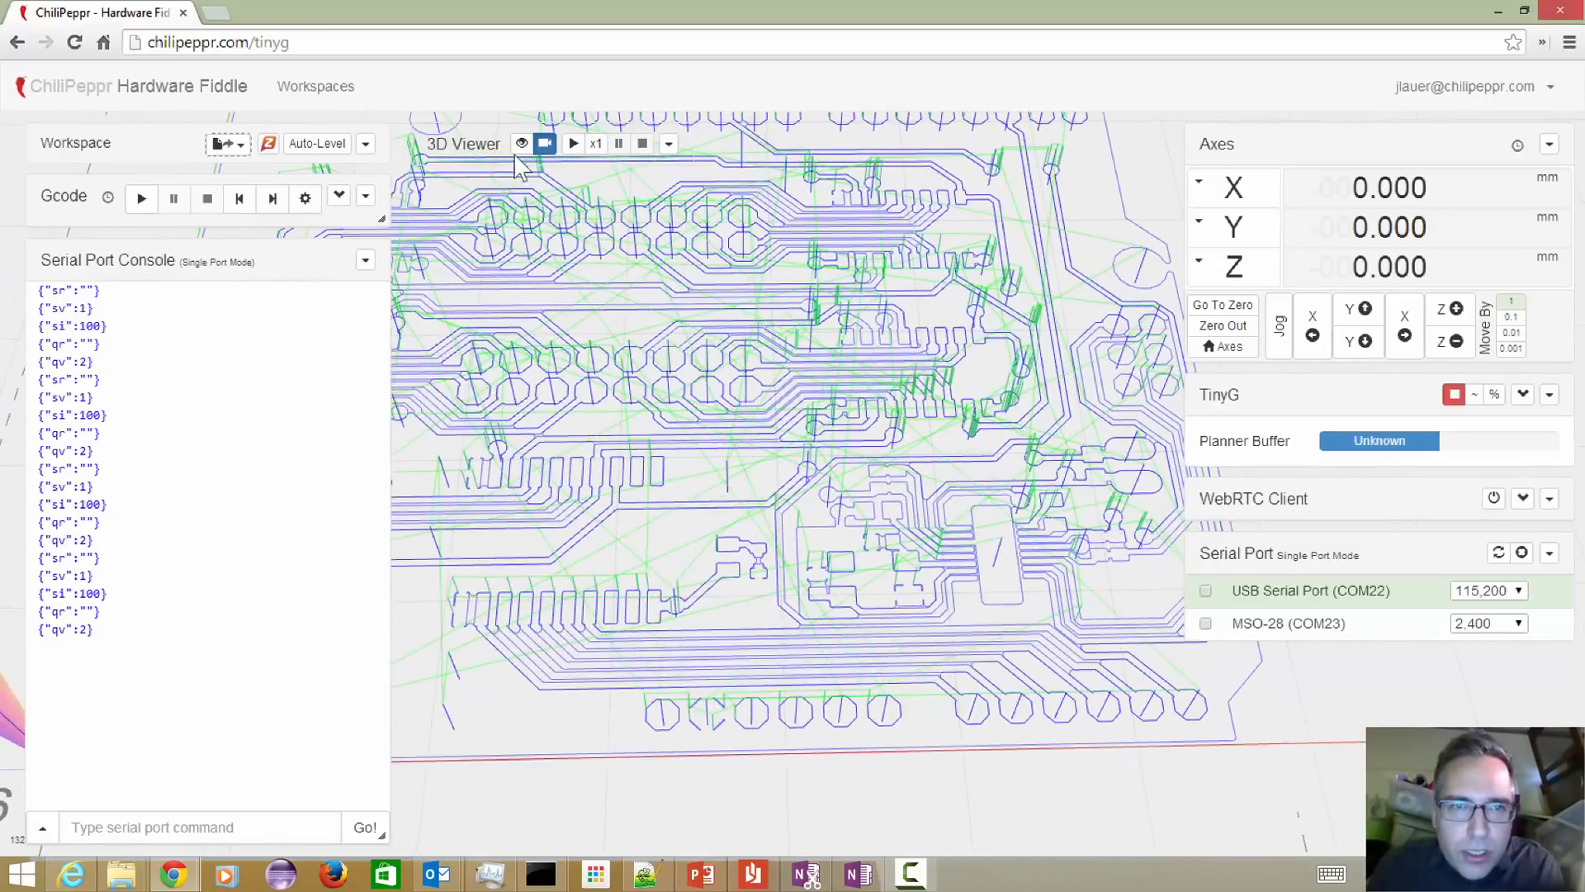
left_click(522, 144)
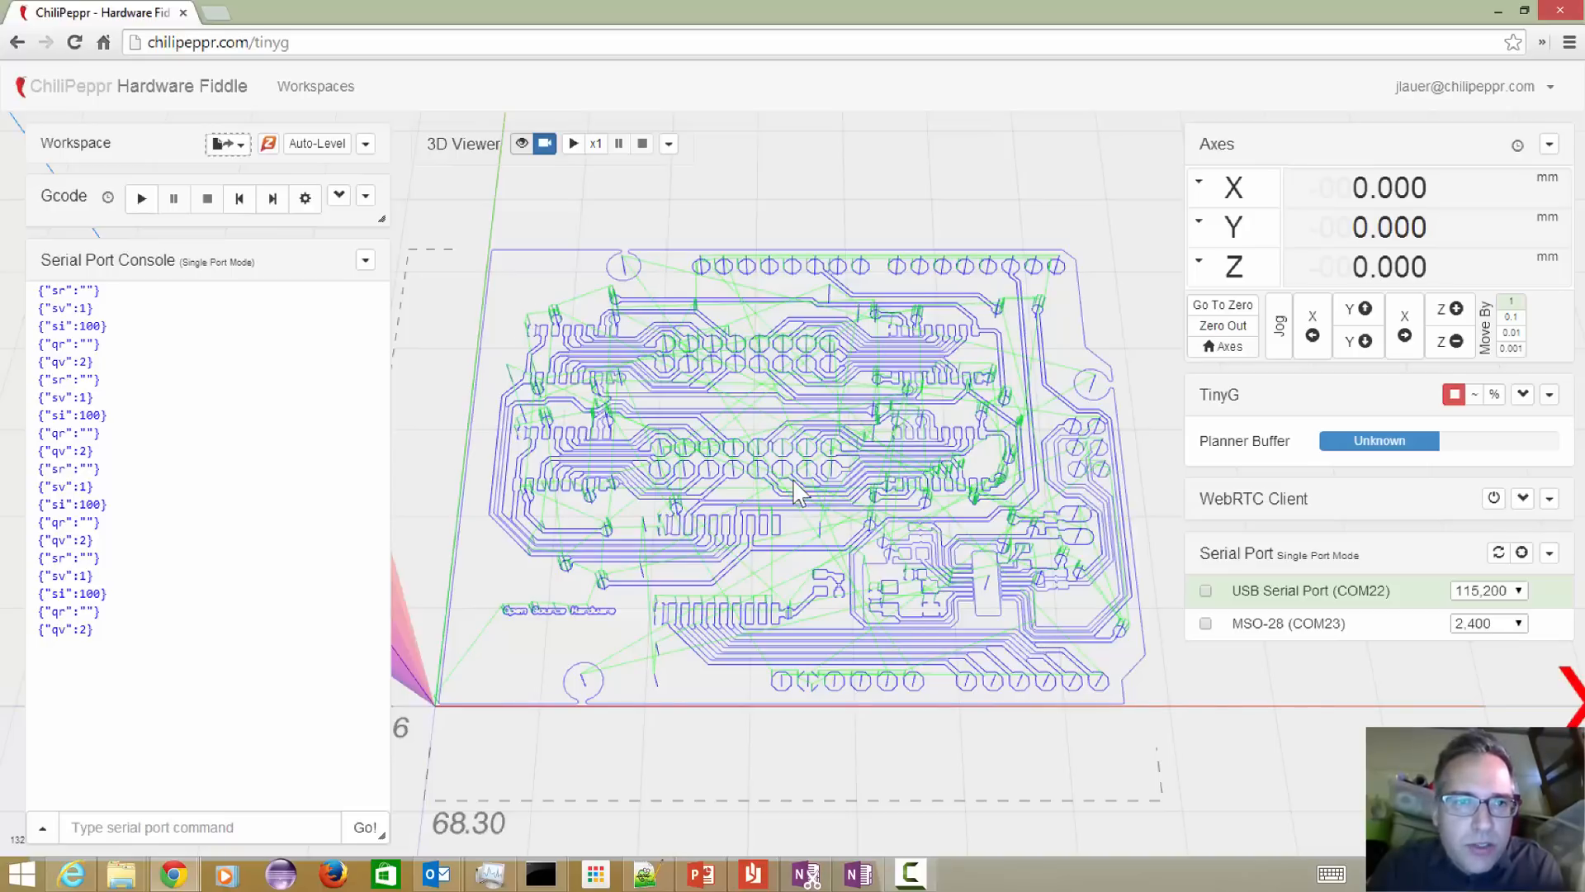
- Show the Auto-Level widget for the board Gcode and connect to USB Serial Port (COM22)
left_click(317, 143)
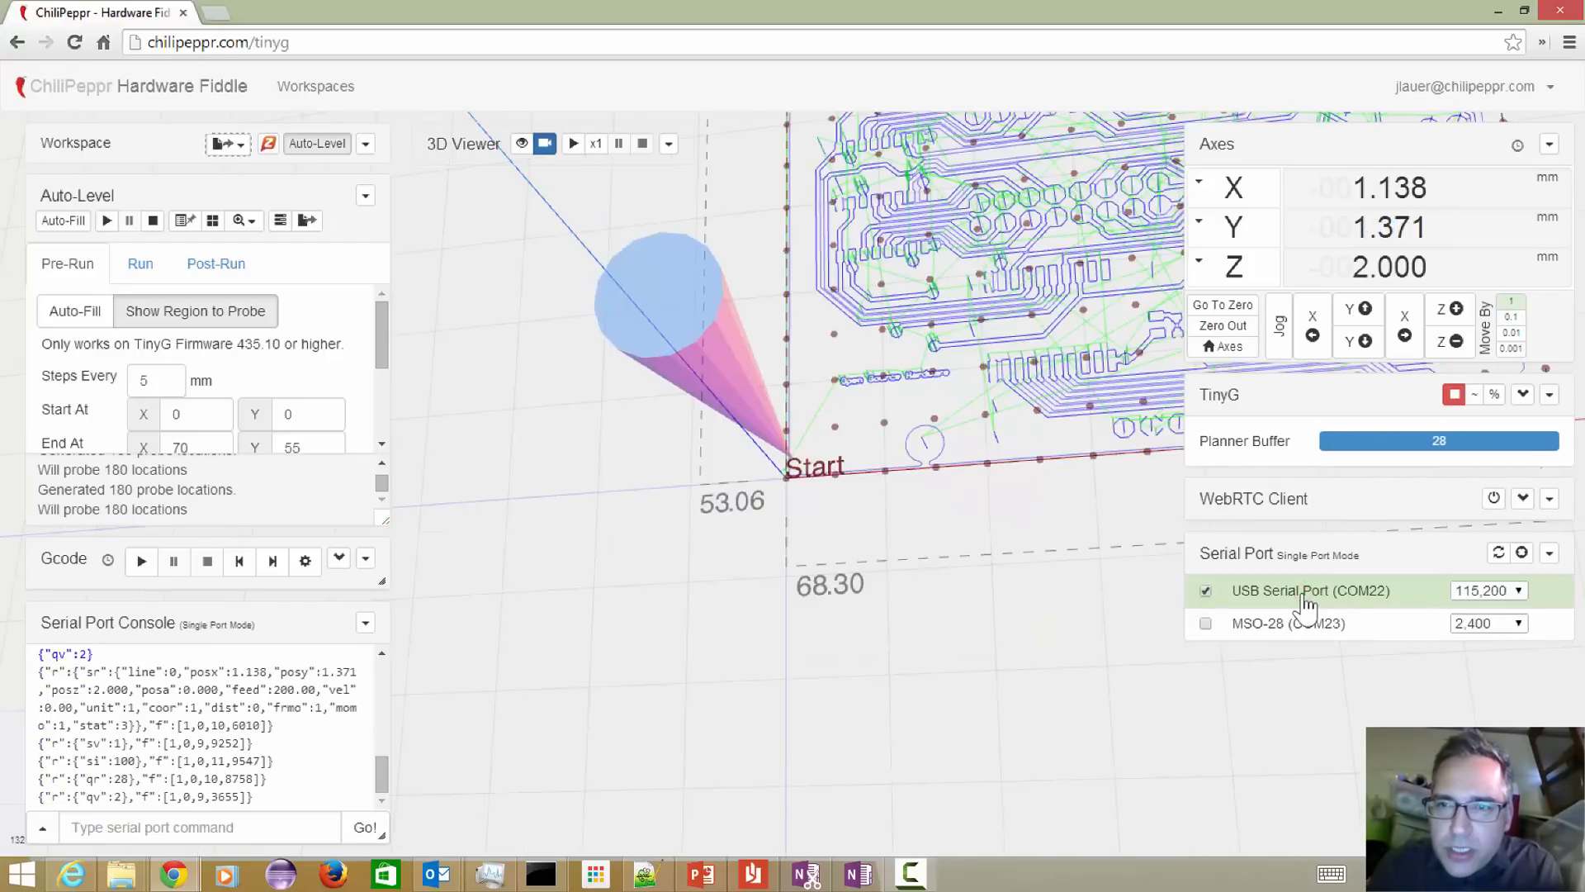
left_click_drag(1360, 183, 1434, 260)
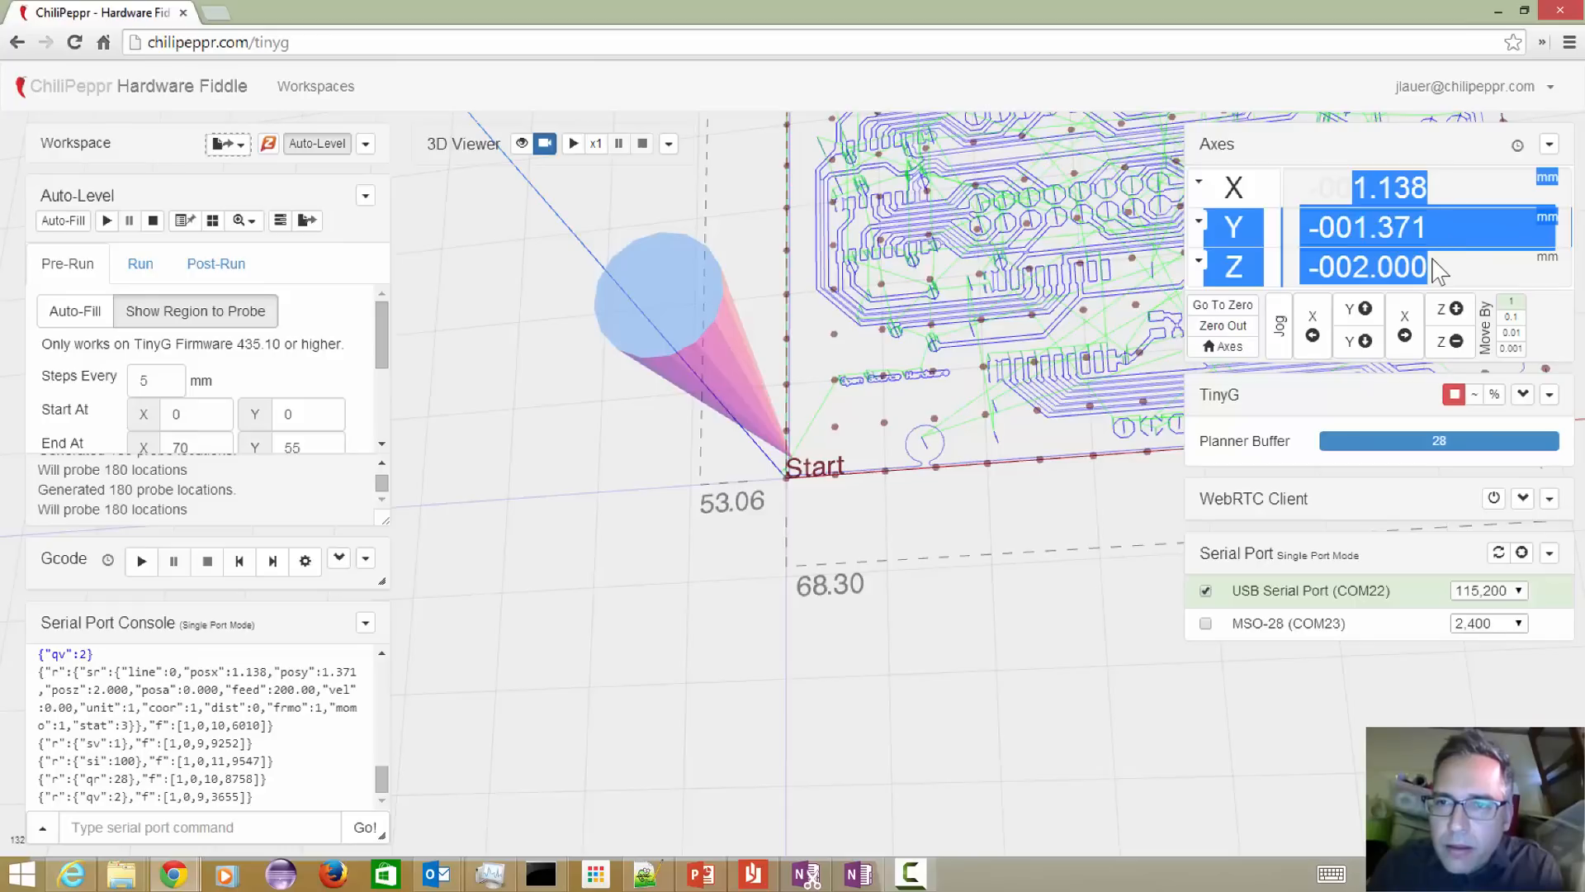
left_click(1430, 226)
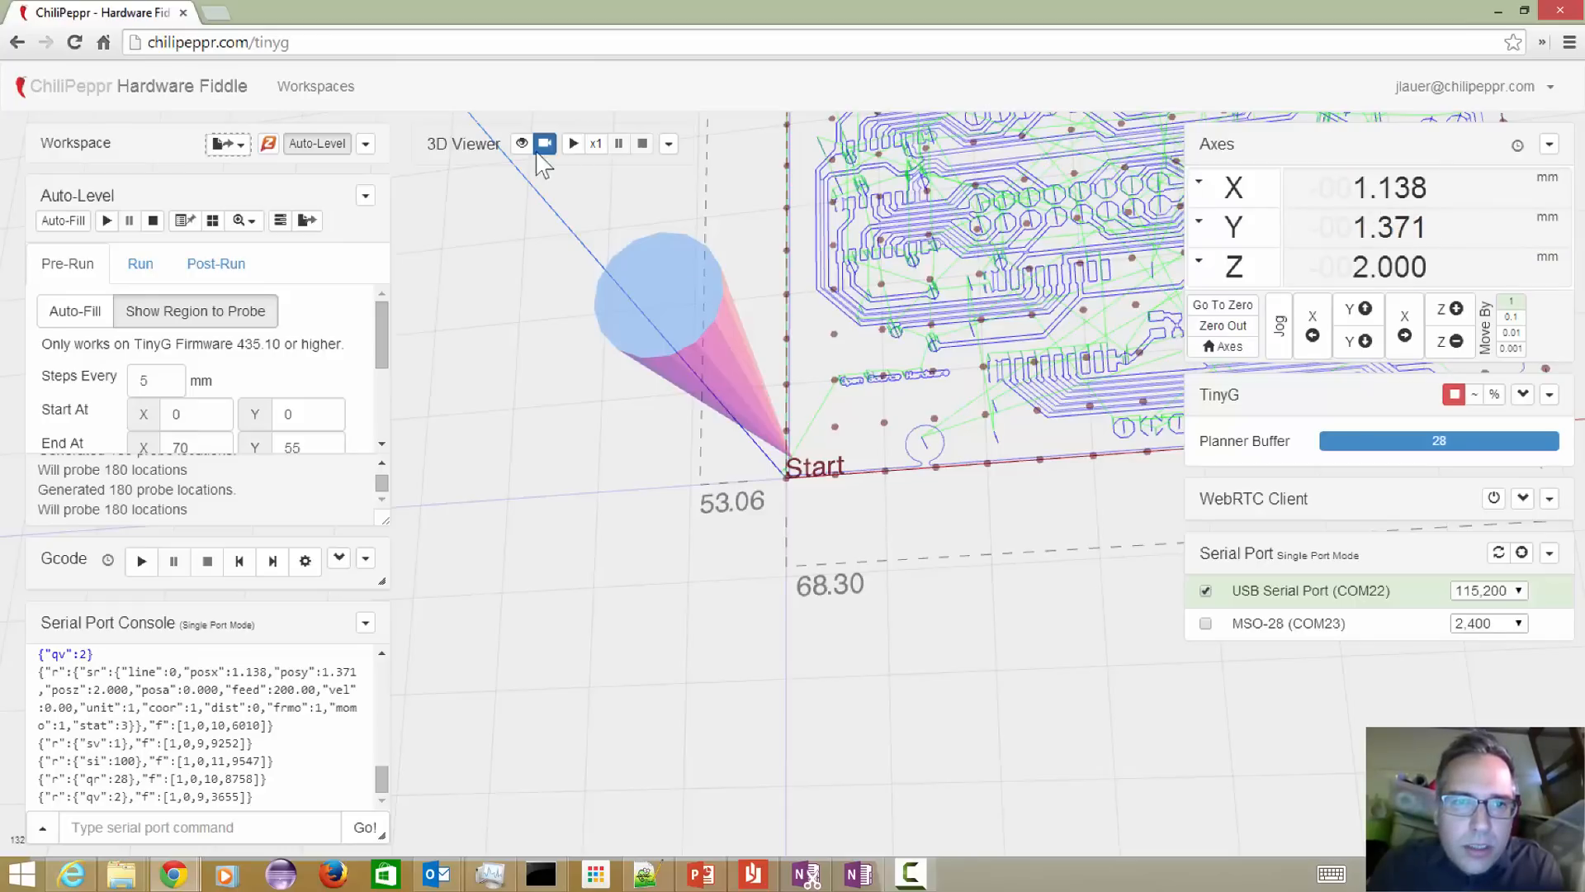
- Stop the 3D view from following the toolhead, centre it on the whole board, and expand the WebRTC camera feed
left_click(542, 148)
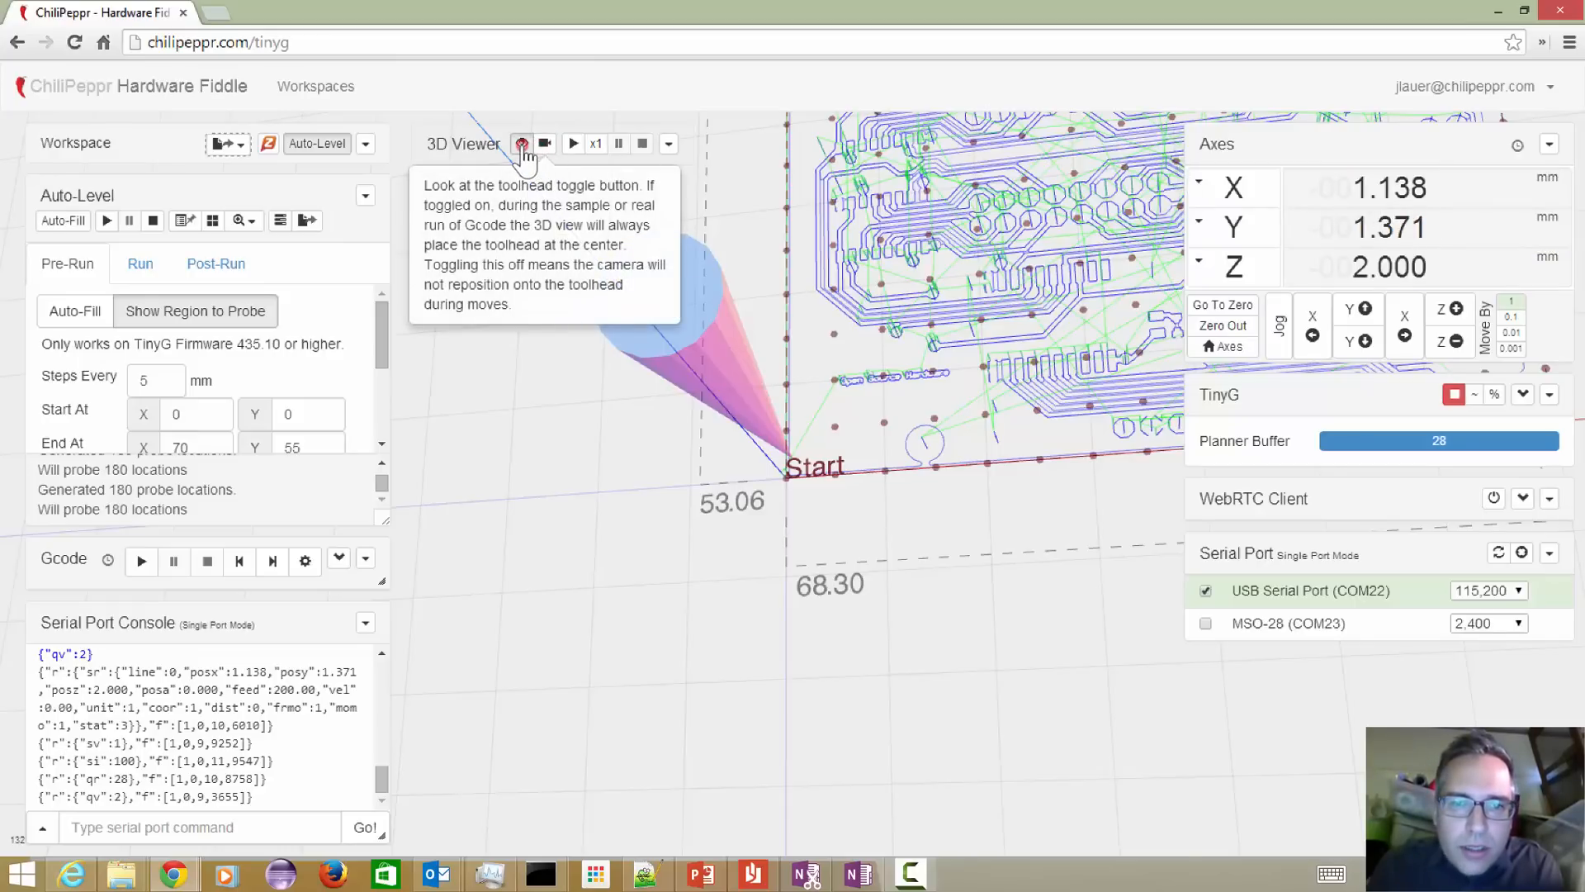
left_click(522, 145)
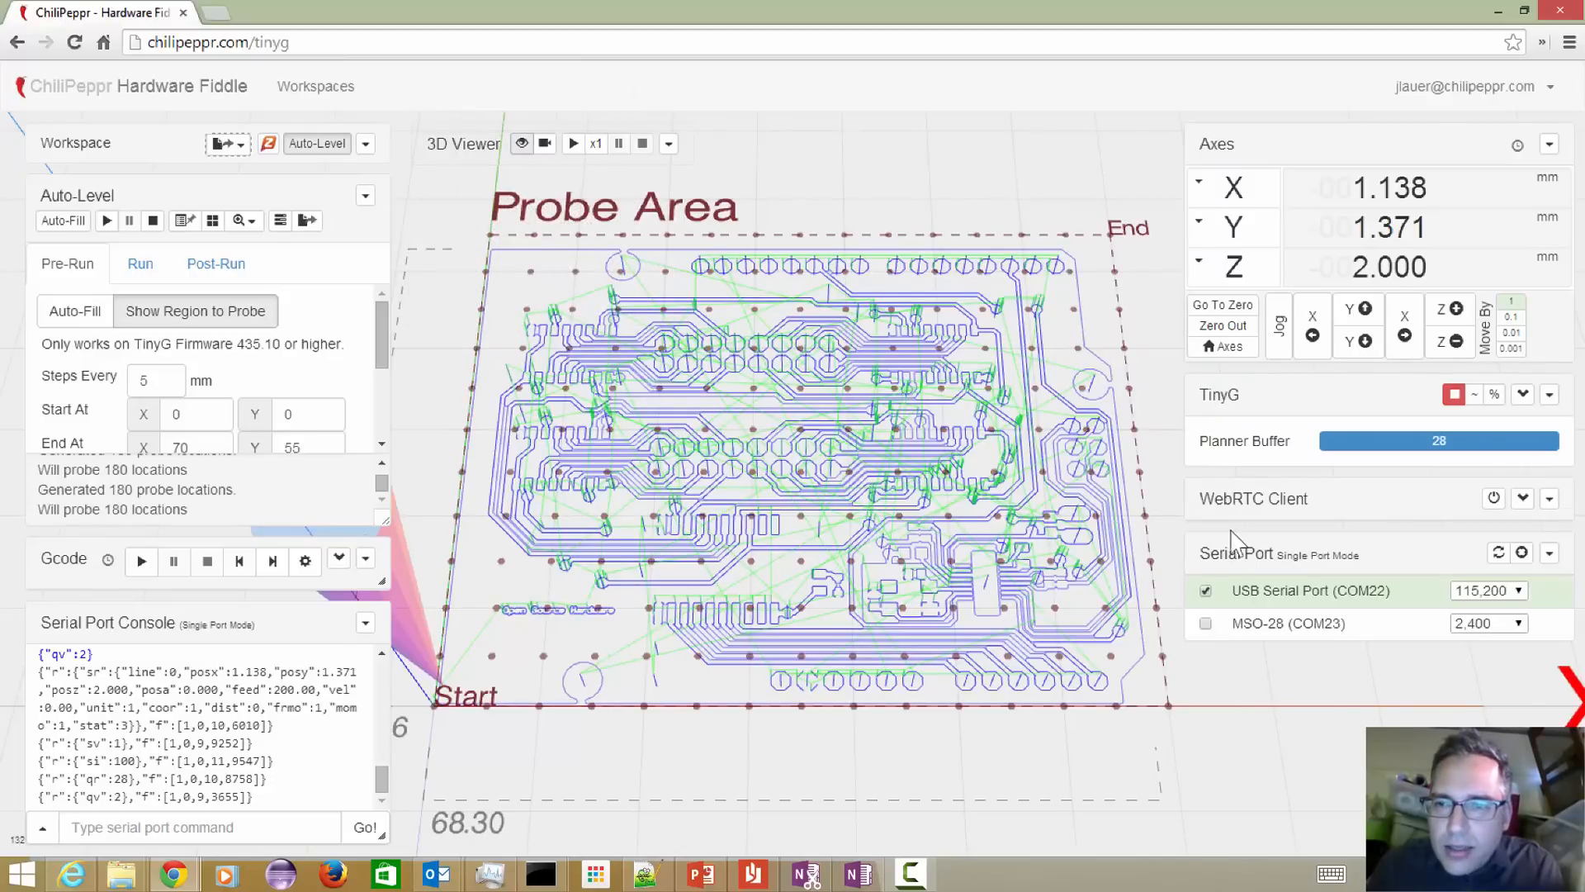
left_click(1523, 500)
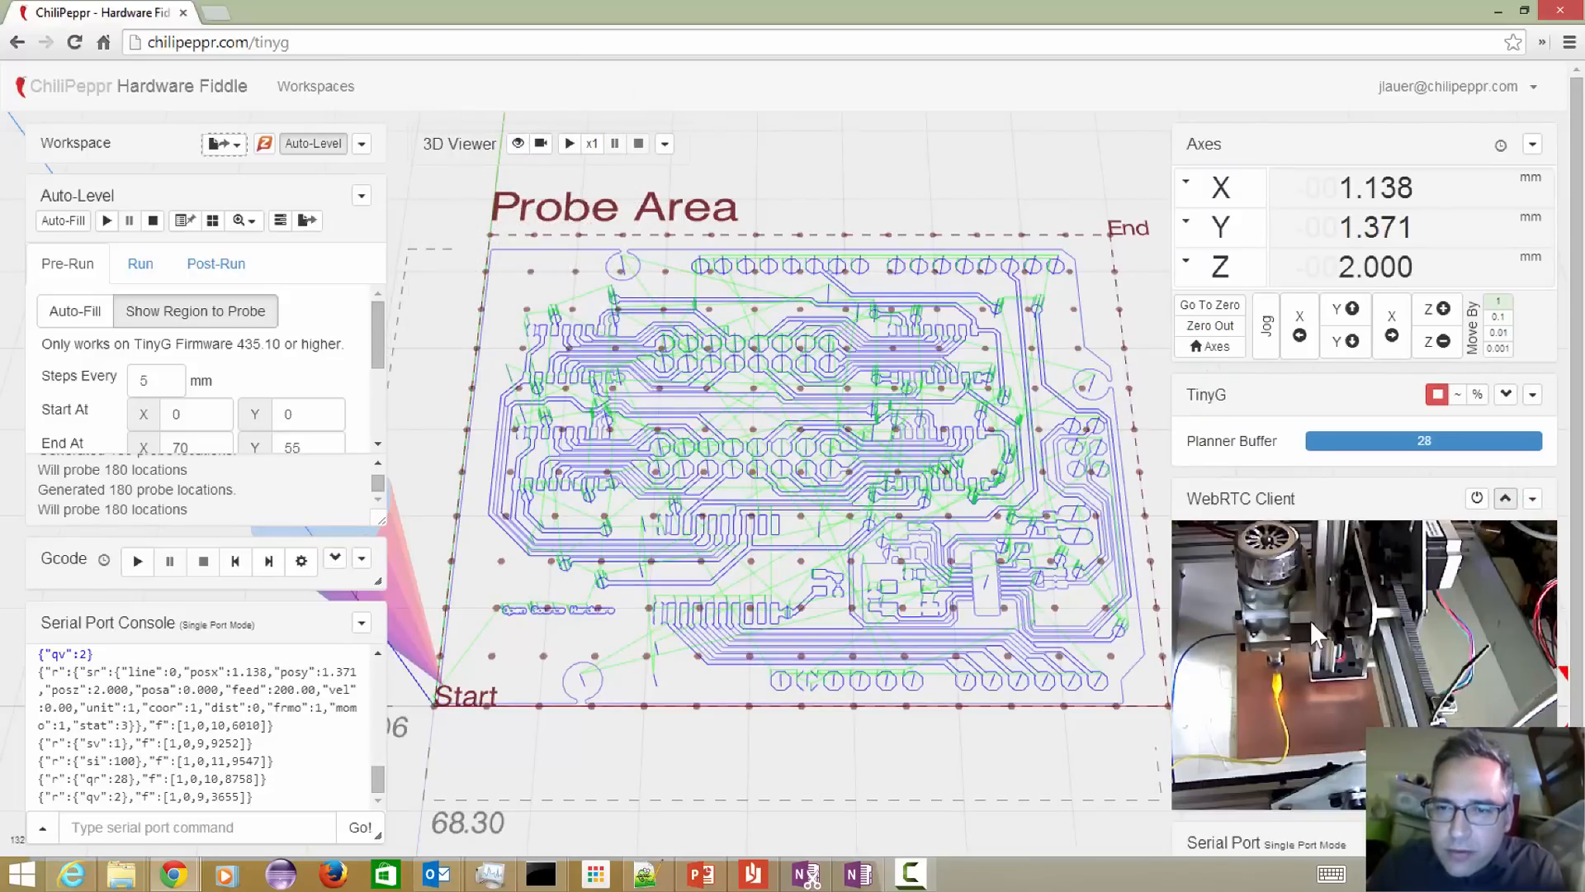
mouse_move(1232, 499)
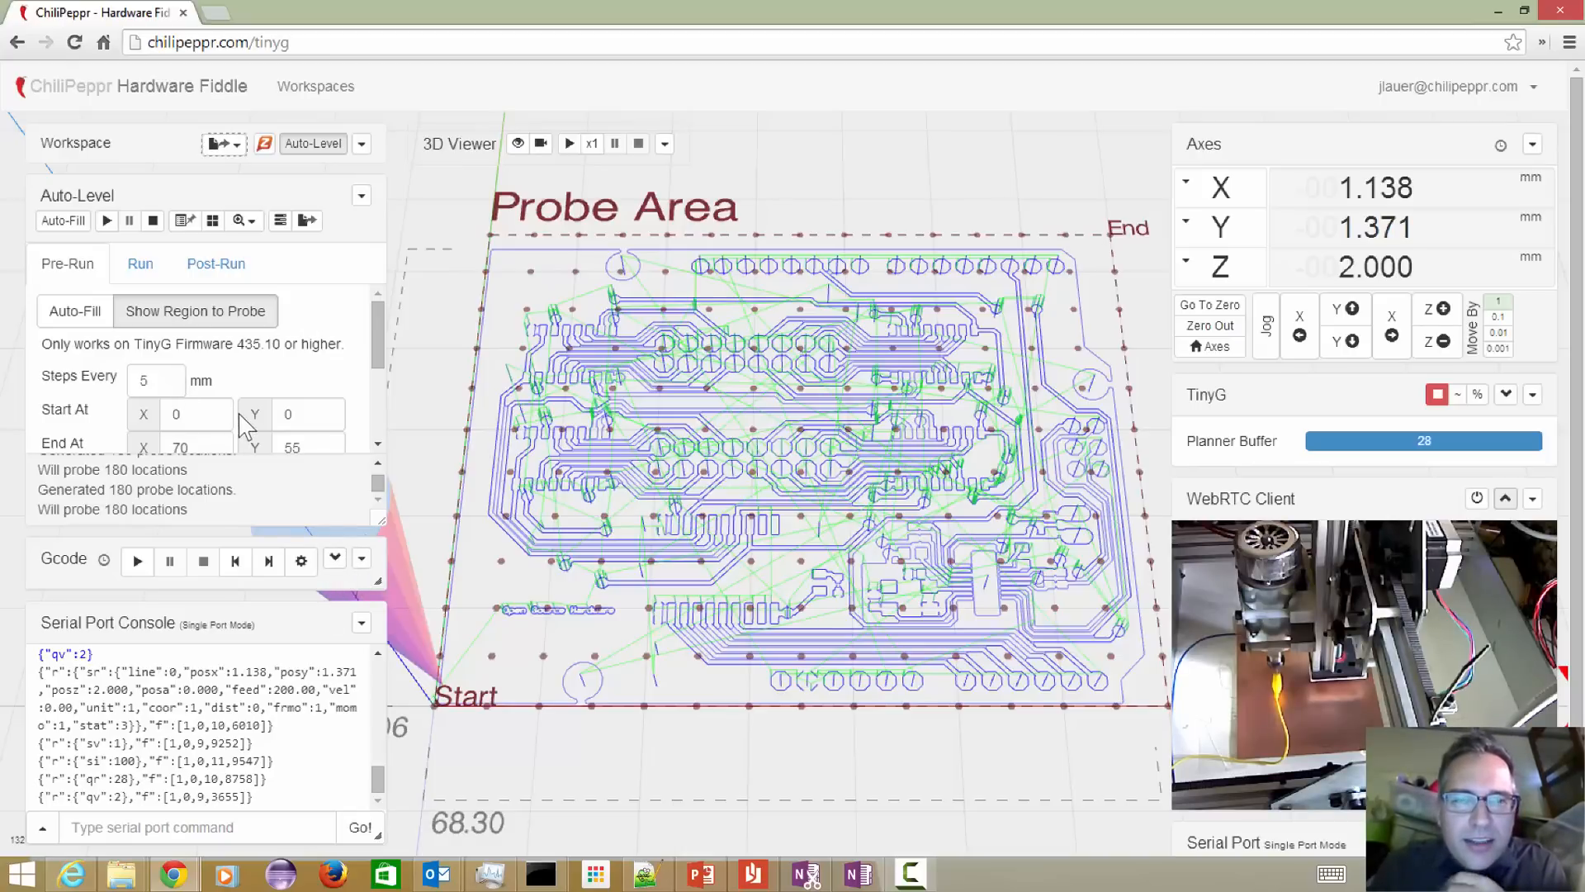
- Review the probe area and the Auto-Level Run, Post-Run and Pre-Run sections, including the probing heights, feedrate and maximum negative Z
scroll(804, 425, "down", 1)
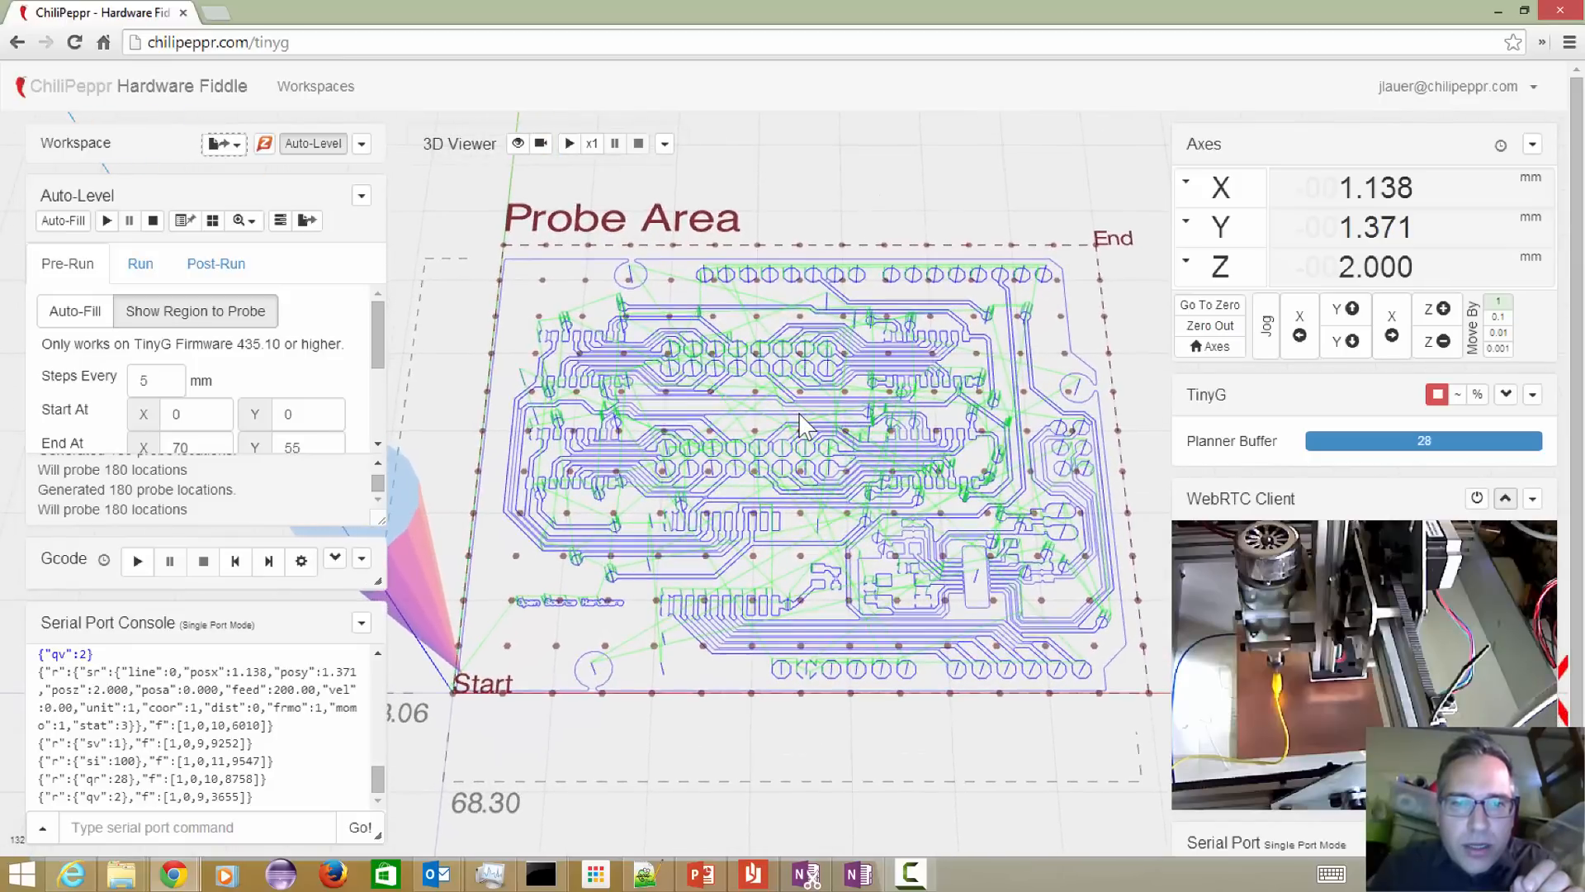
mouse_move(806, 466)
left_mouse_down()
mouse_move(810, 436)
mouse_move(812, 472)
left_mouse_up()
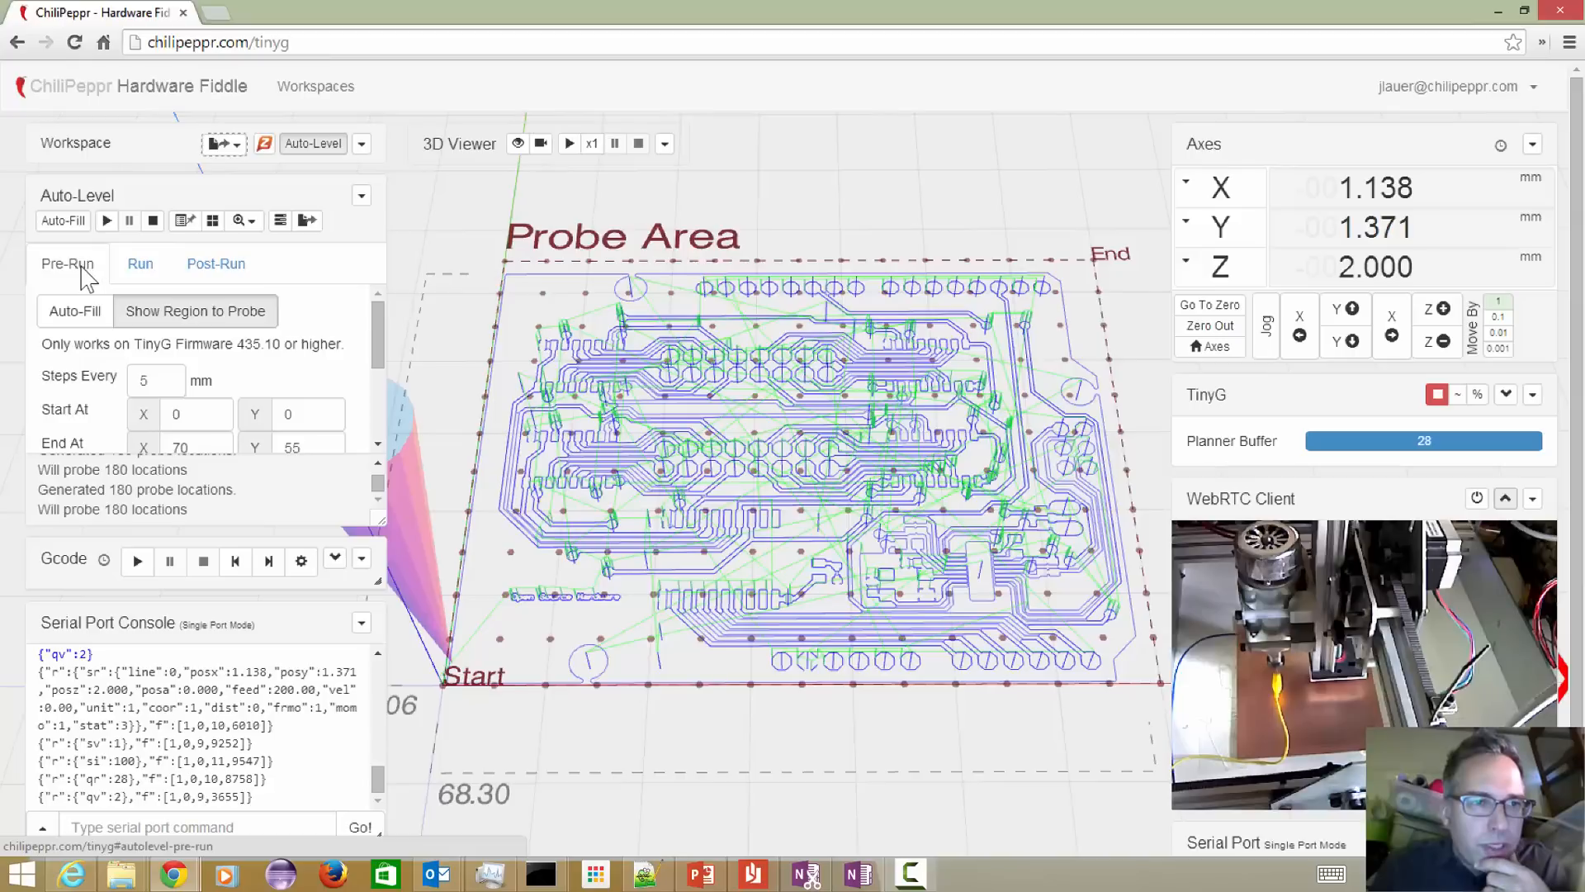
left_click(137, 264)
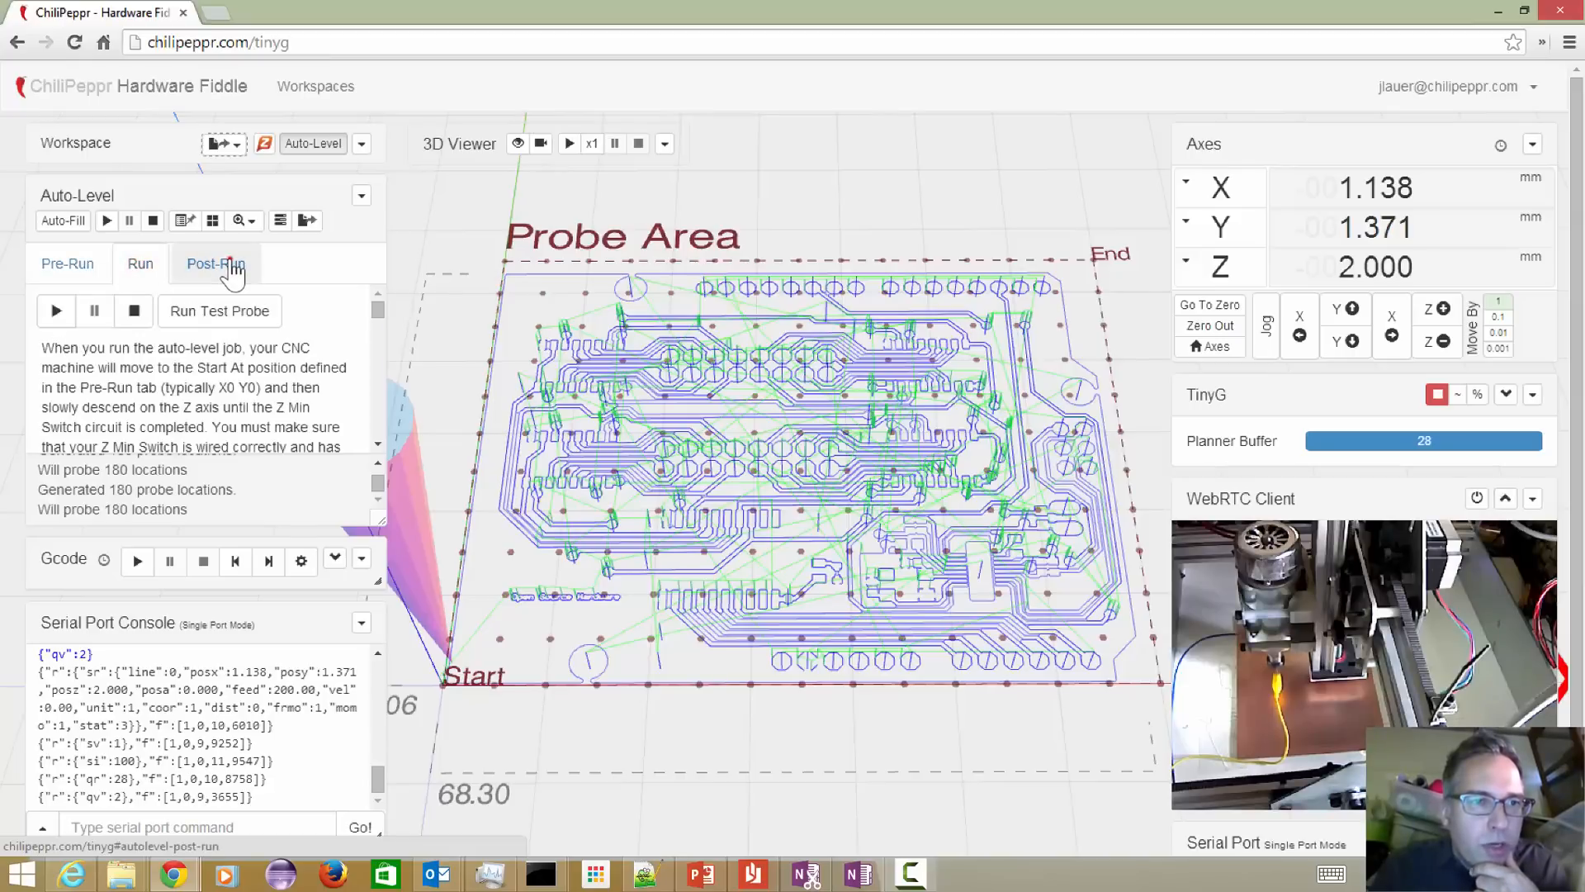
left_click(231, 266)
left_click(69, 264)
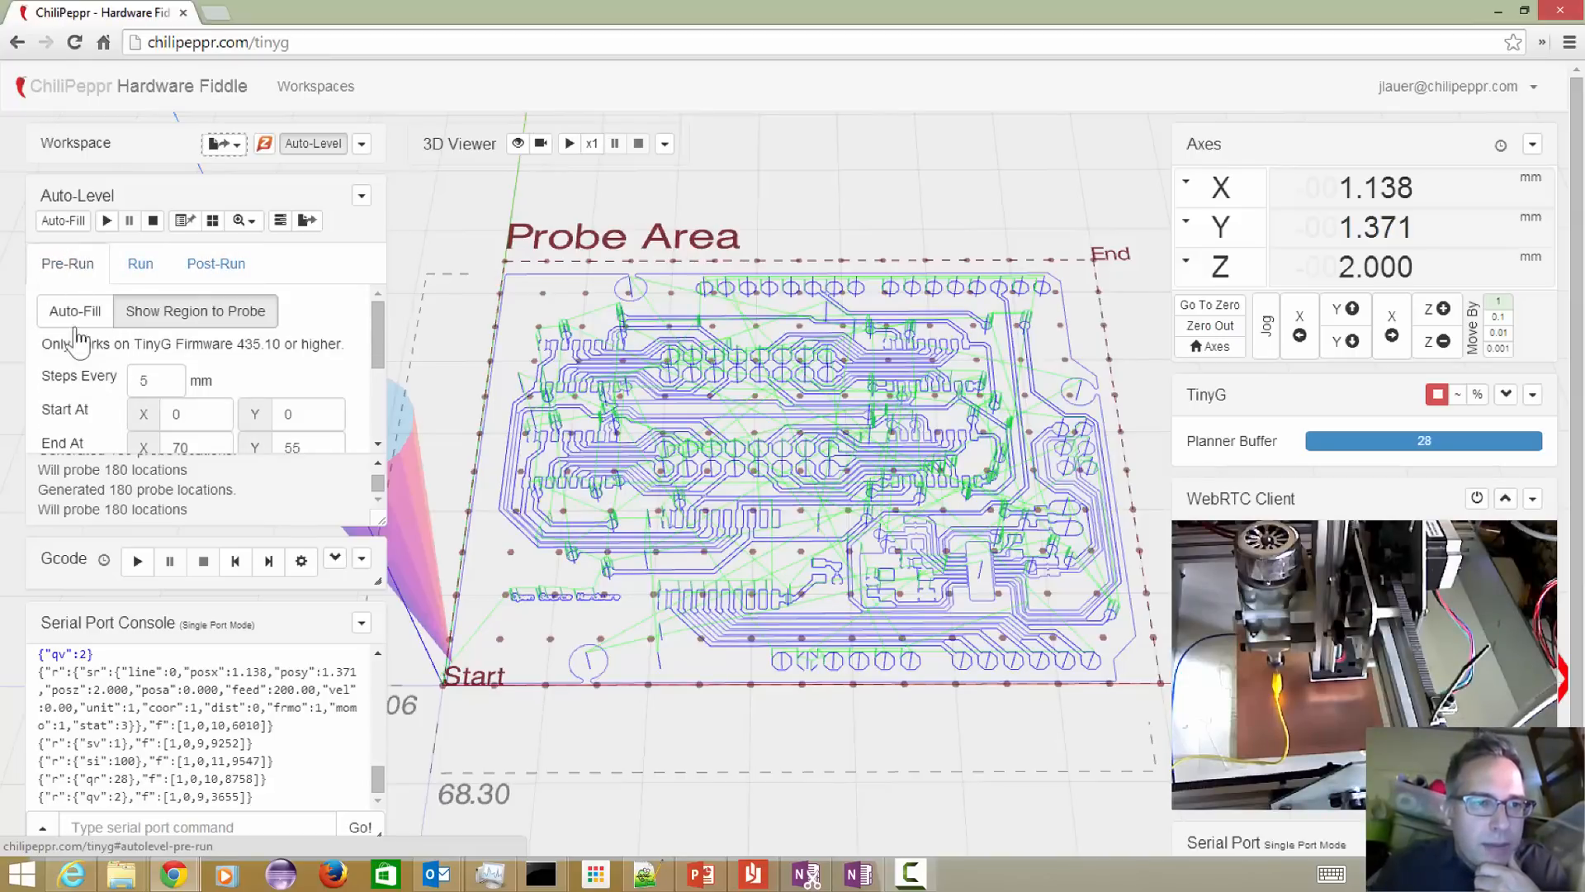
scroll(78, 359, "down", 2)
scroll(78, 359, "down", 3)
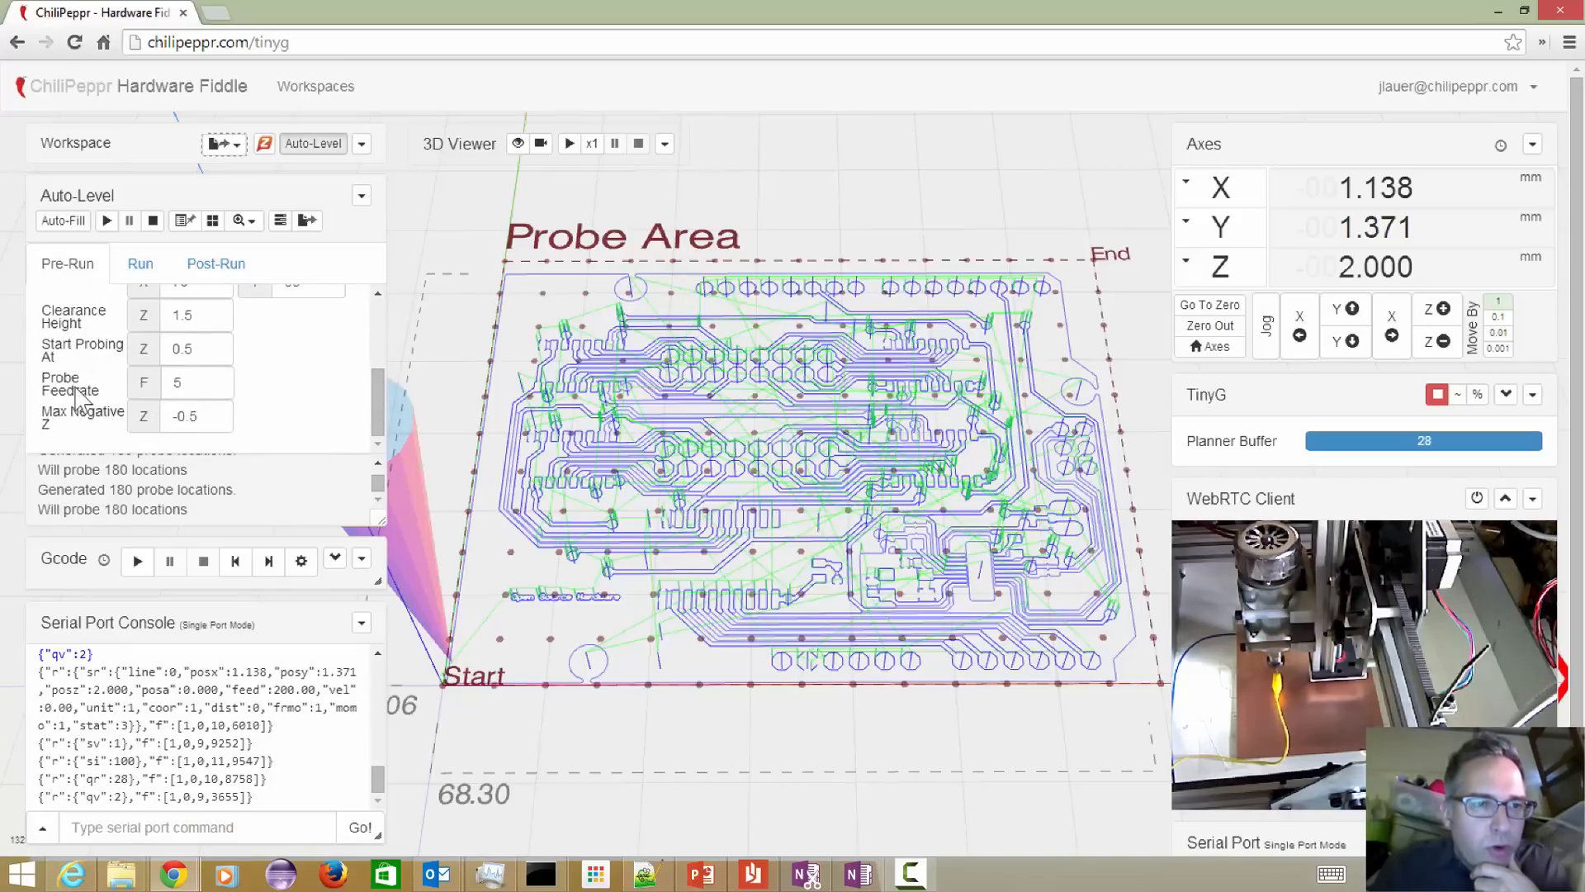
- Auto-fill the probe region's start and end positions from the extent of the board Gcode
scroll(82, 371, "up", 5)
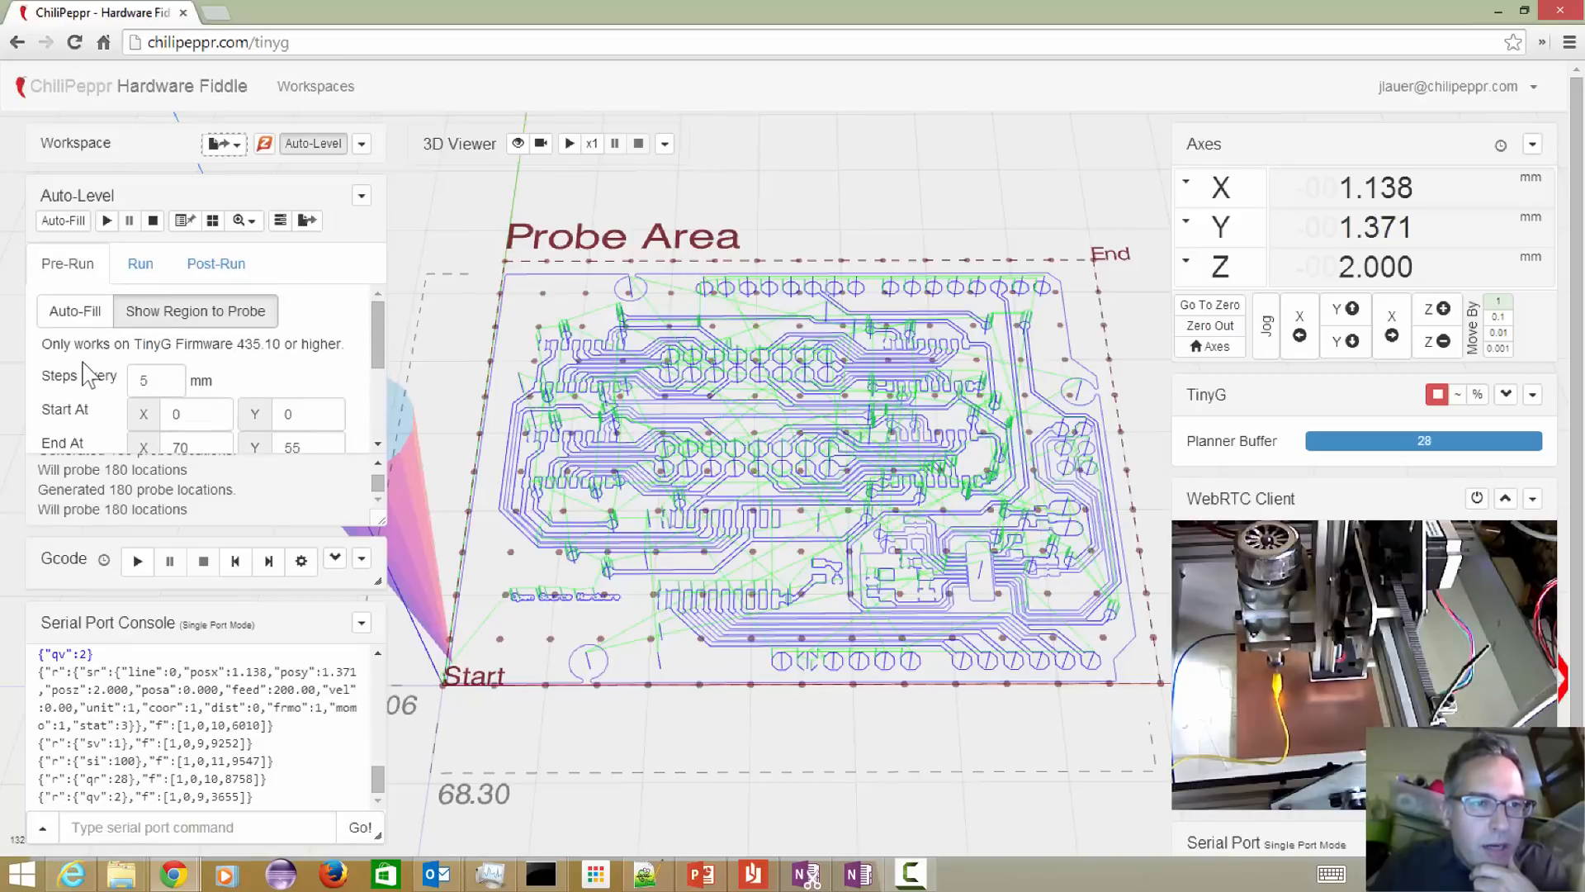
left_click(75, 316)
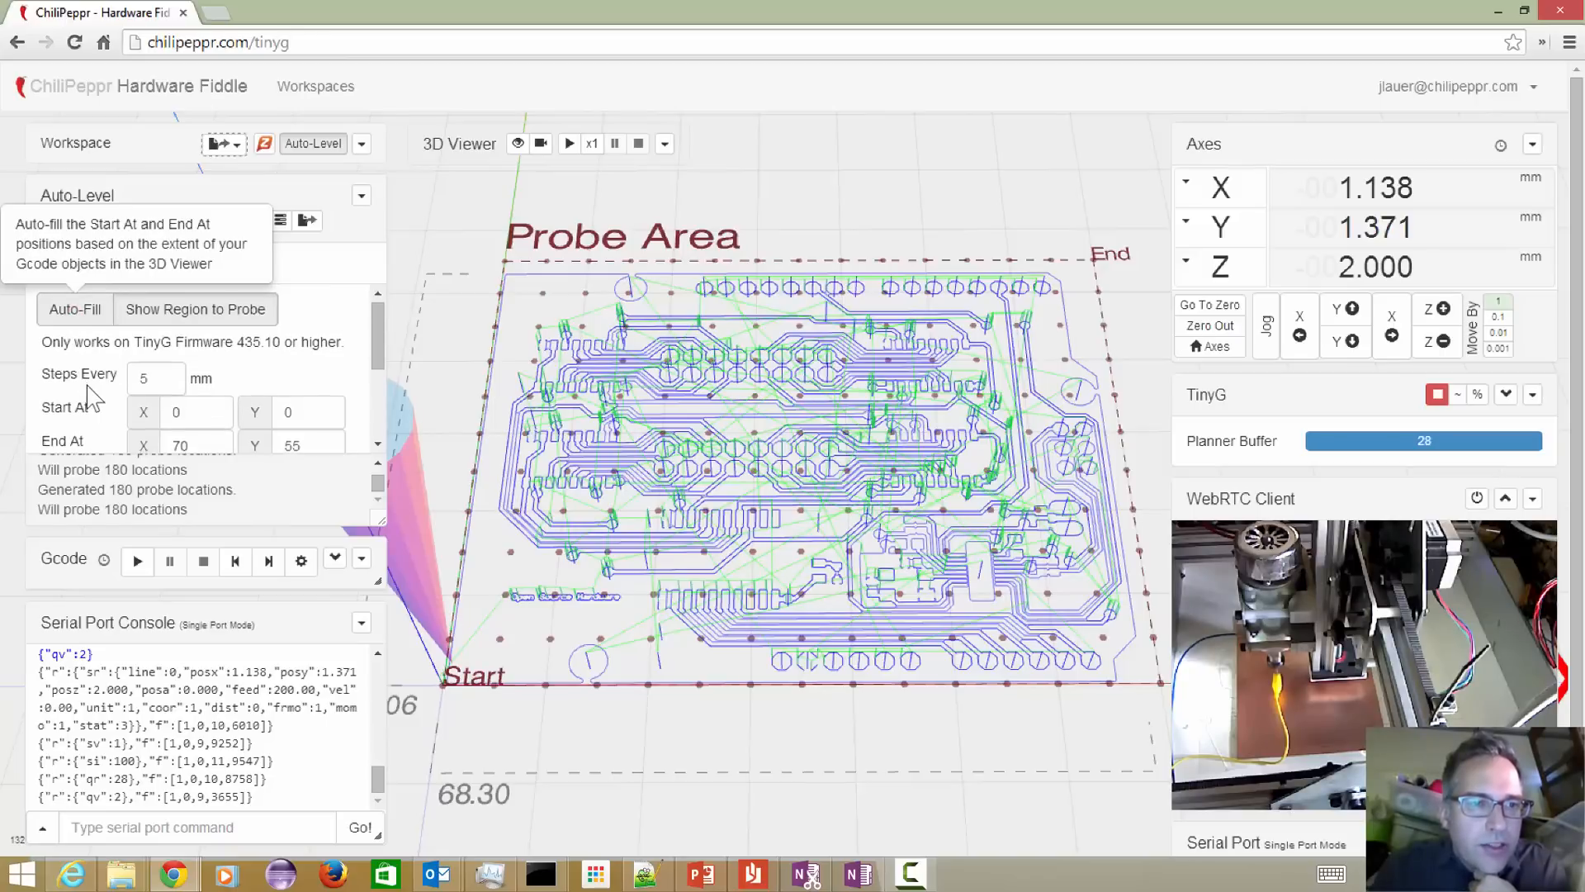
scroll(248, 380, "down", 1)
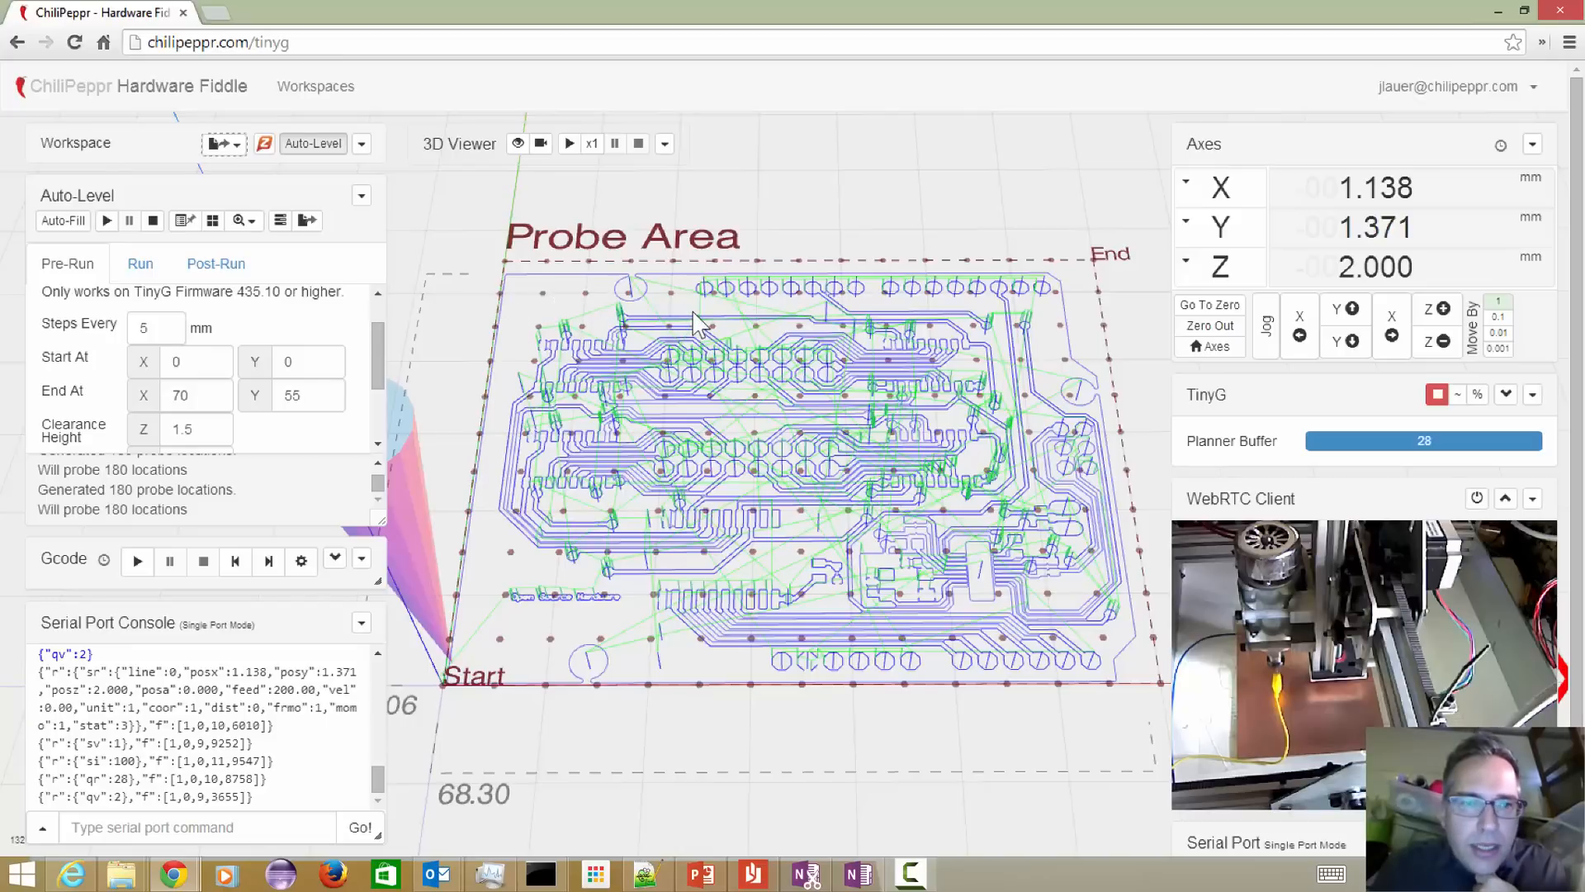
- Preview the probe grid with steps every 2 mm and every 1 mm, and set the spacing back to 5 mm
left_click(158, 323)
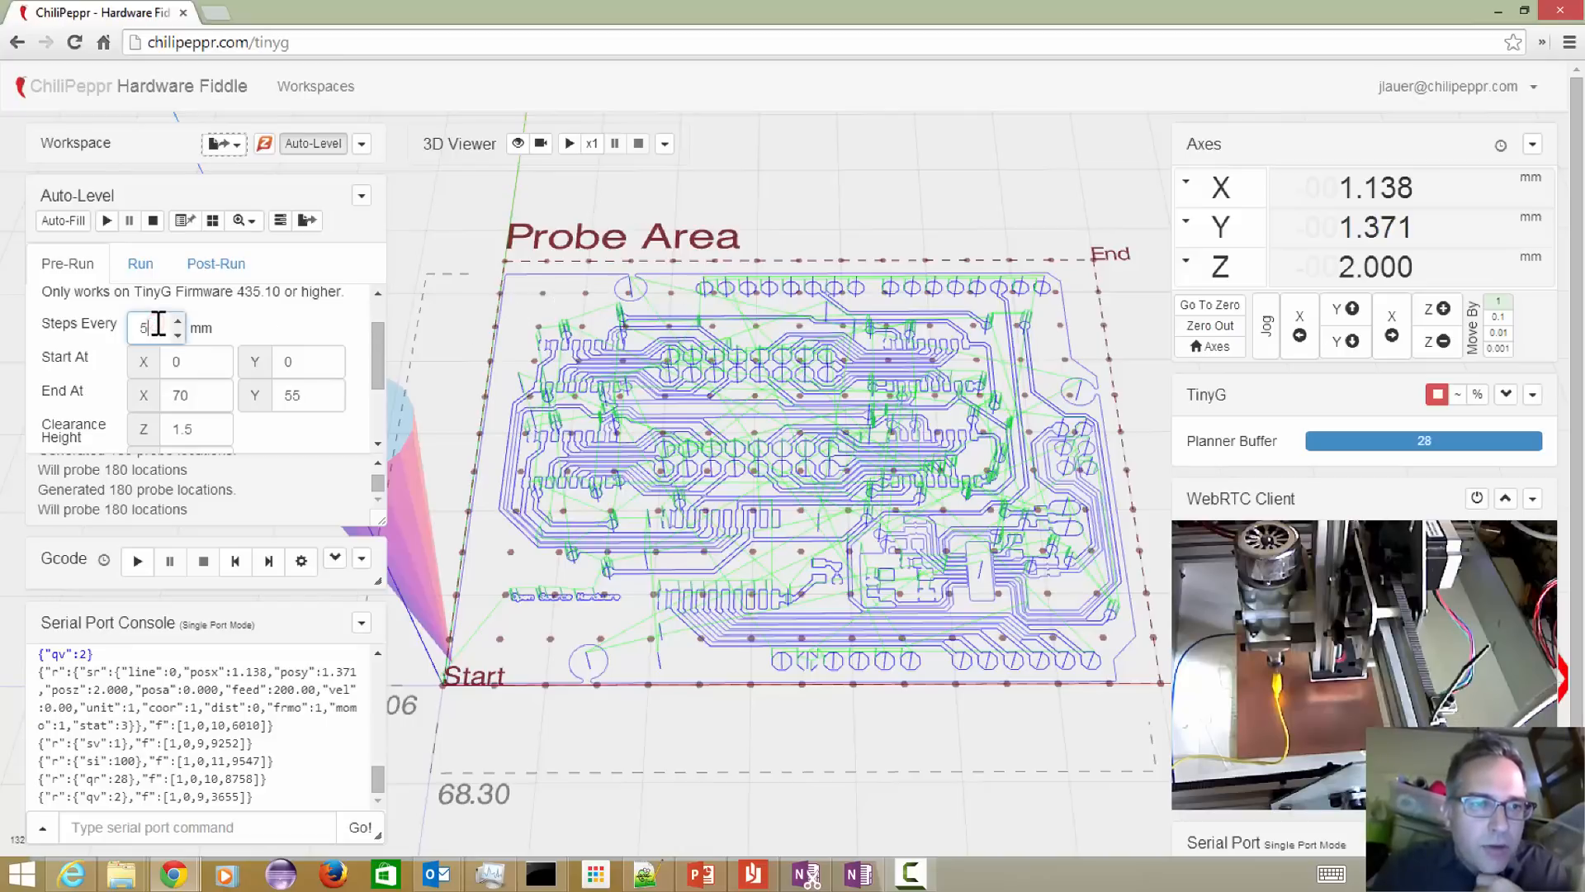
key("Down")
key("Down")
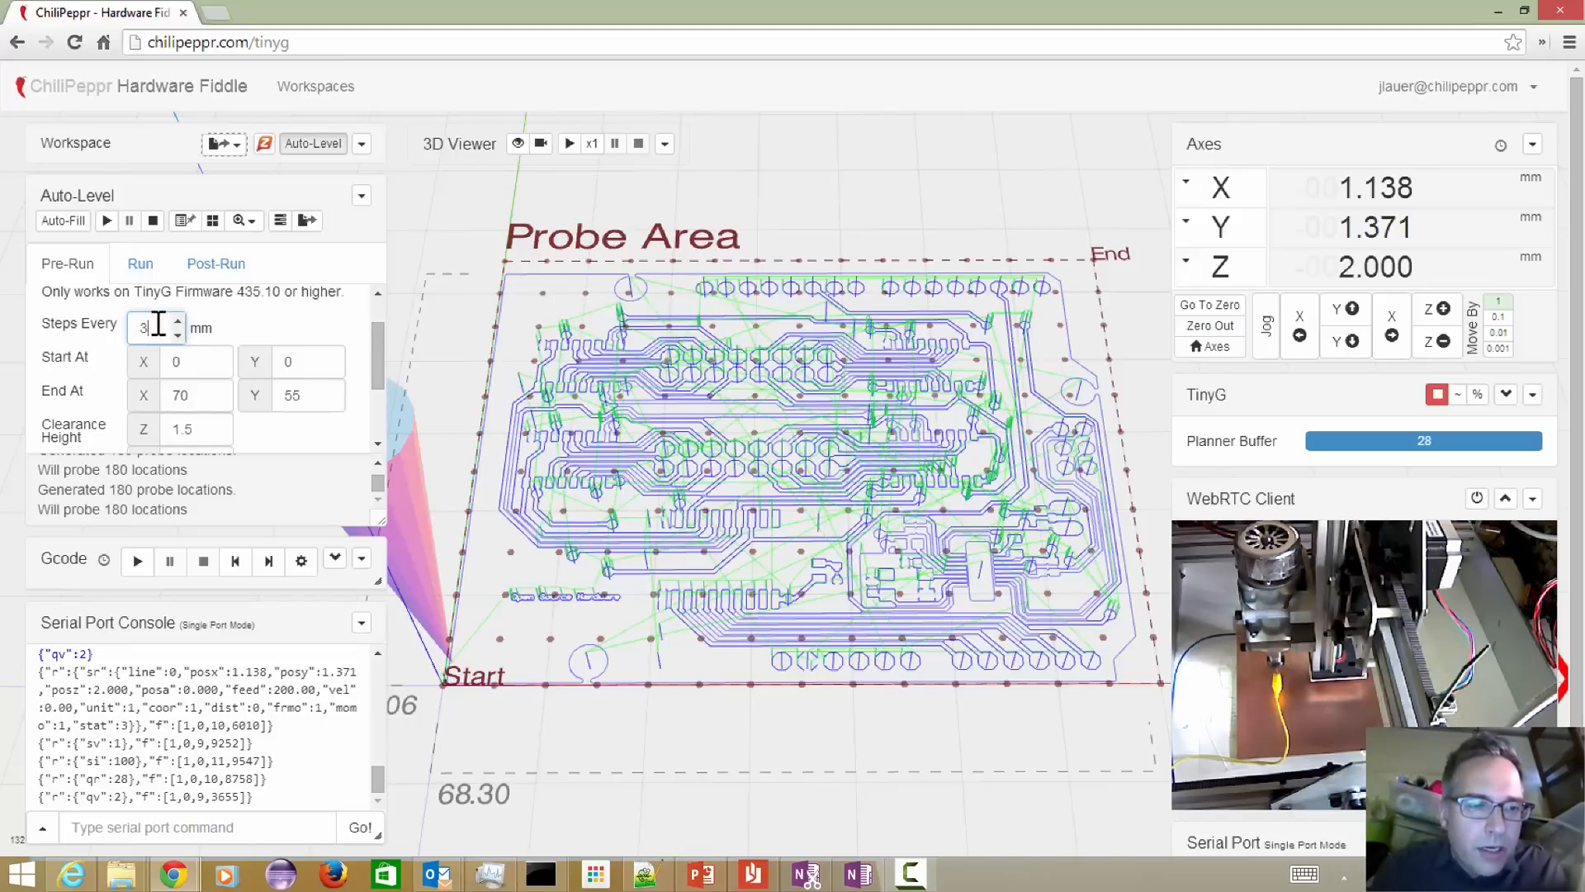
key("Tab")
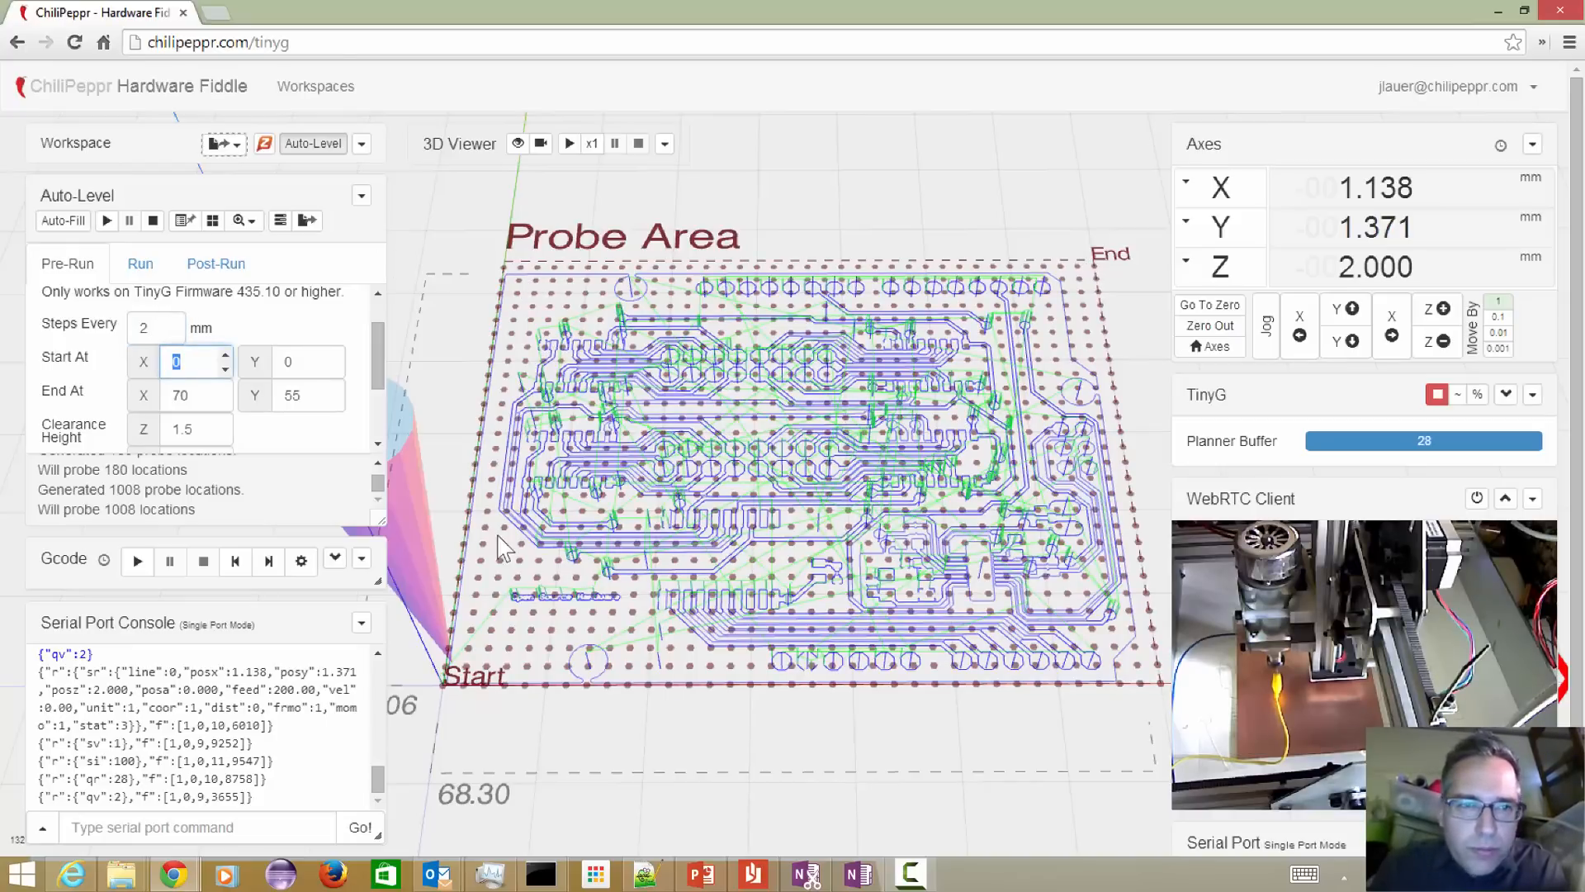
left_click(167, 329)
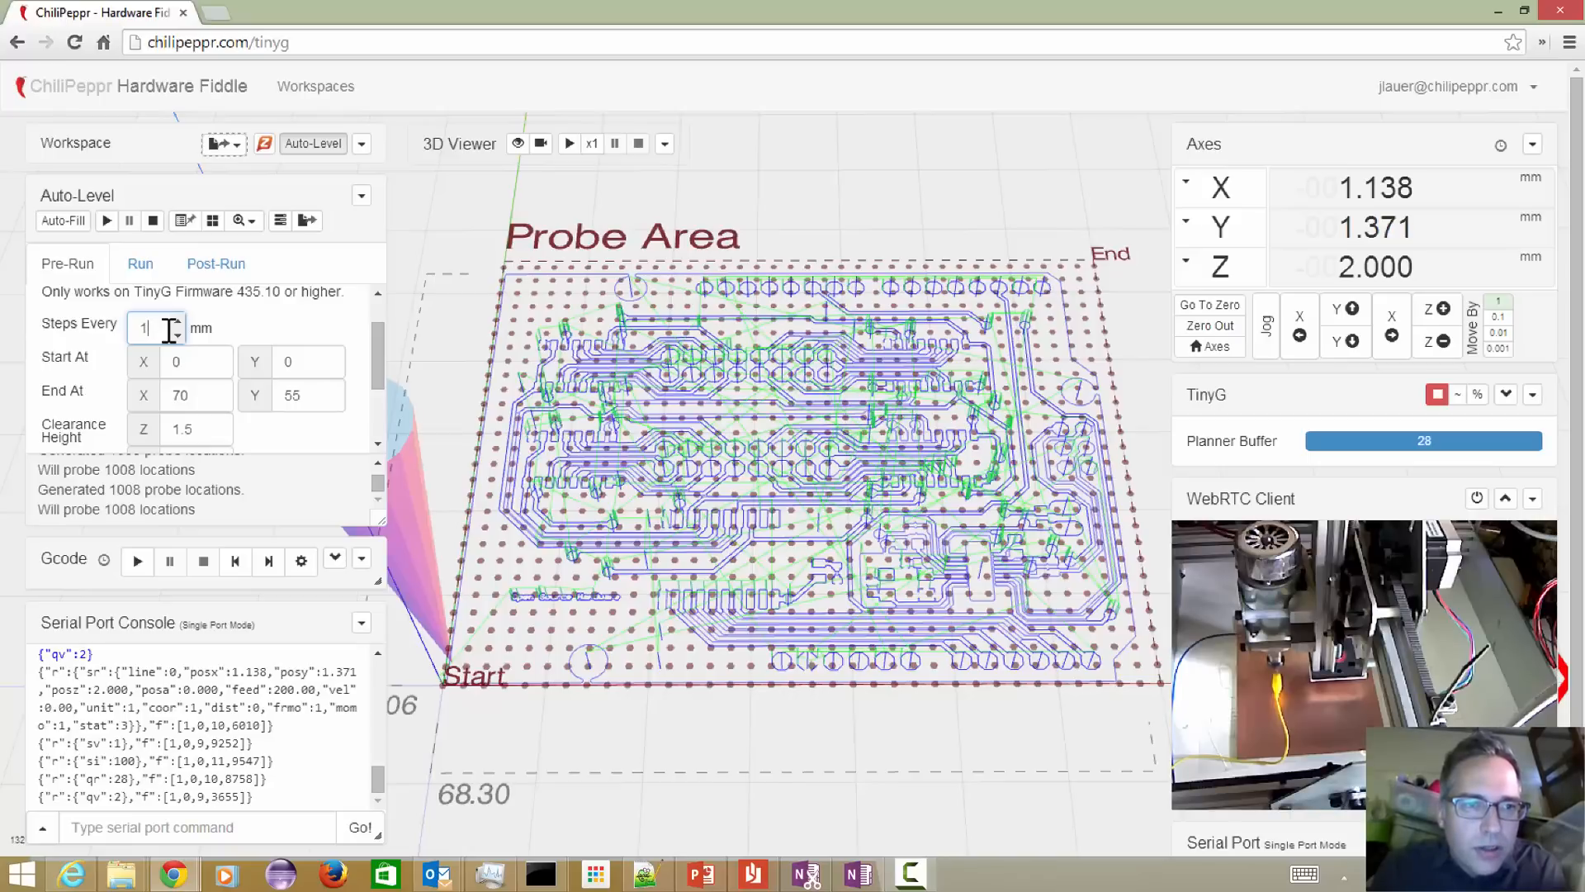
key("Tab")
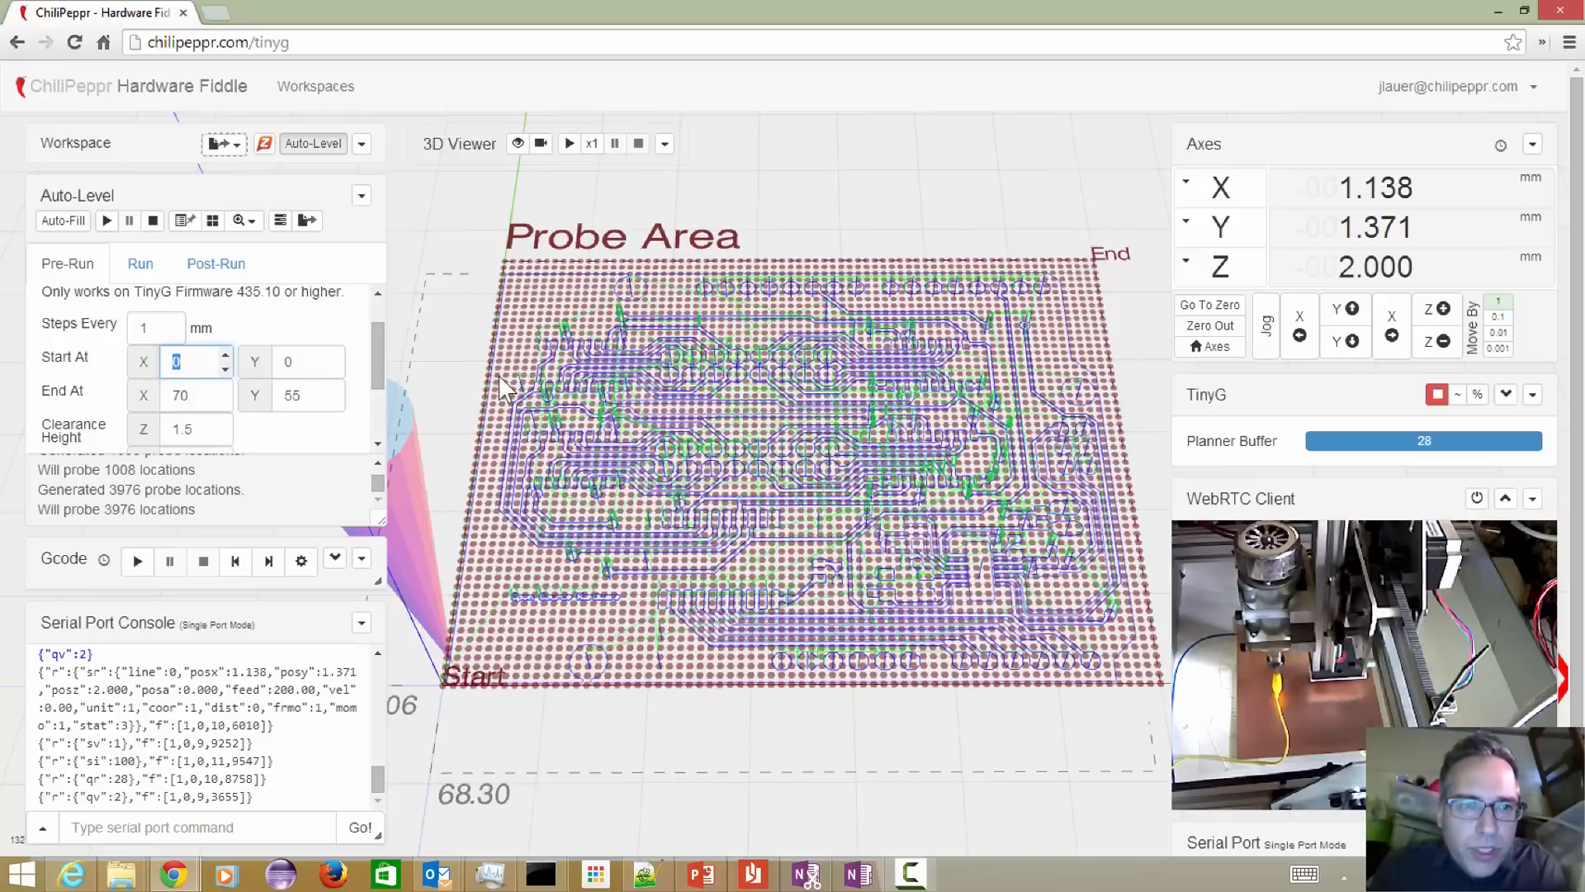
left_click(152, 329)
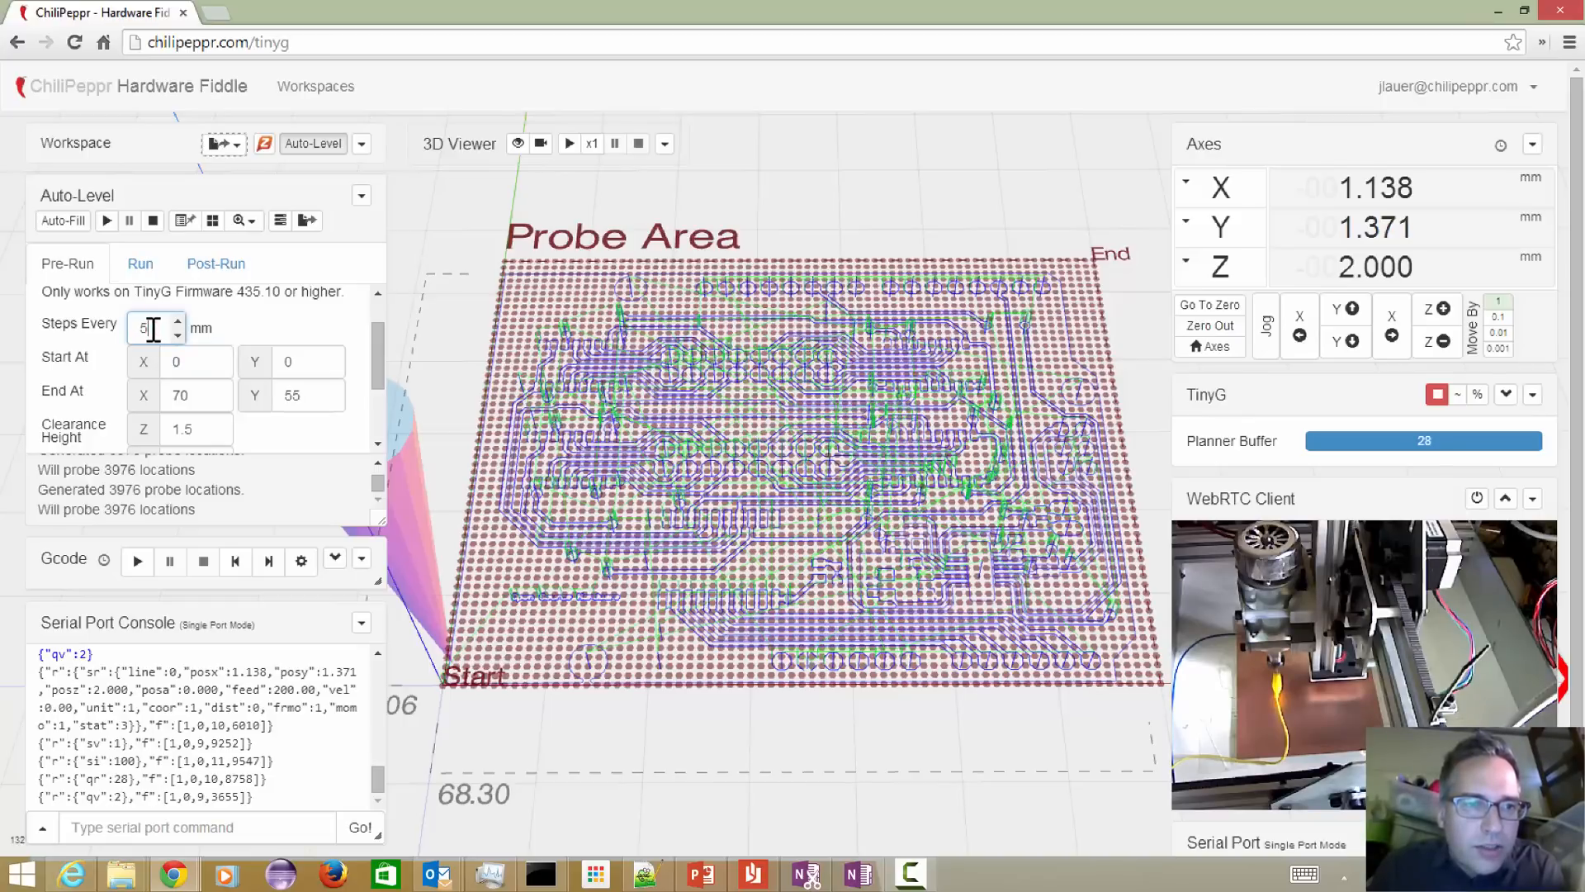
type("5")
key("Tab")
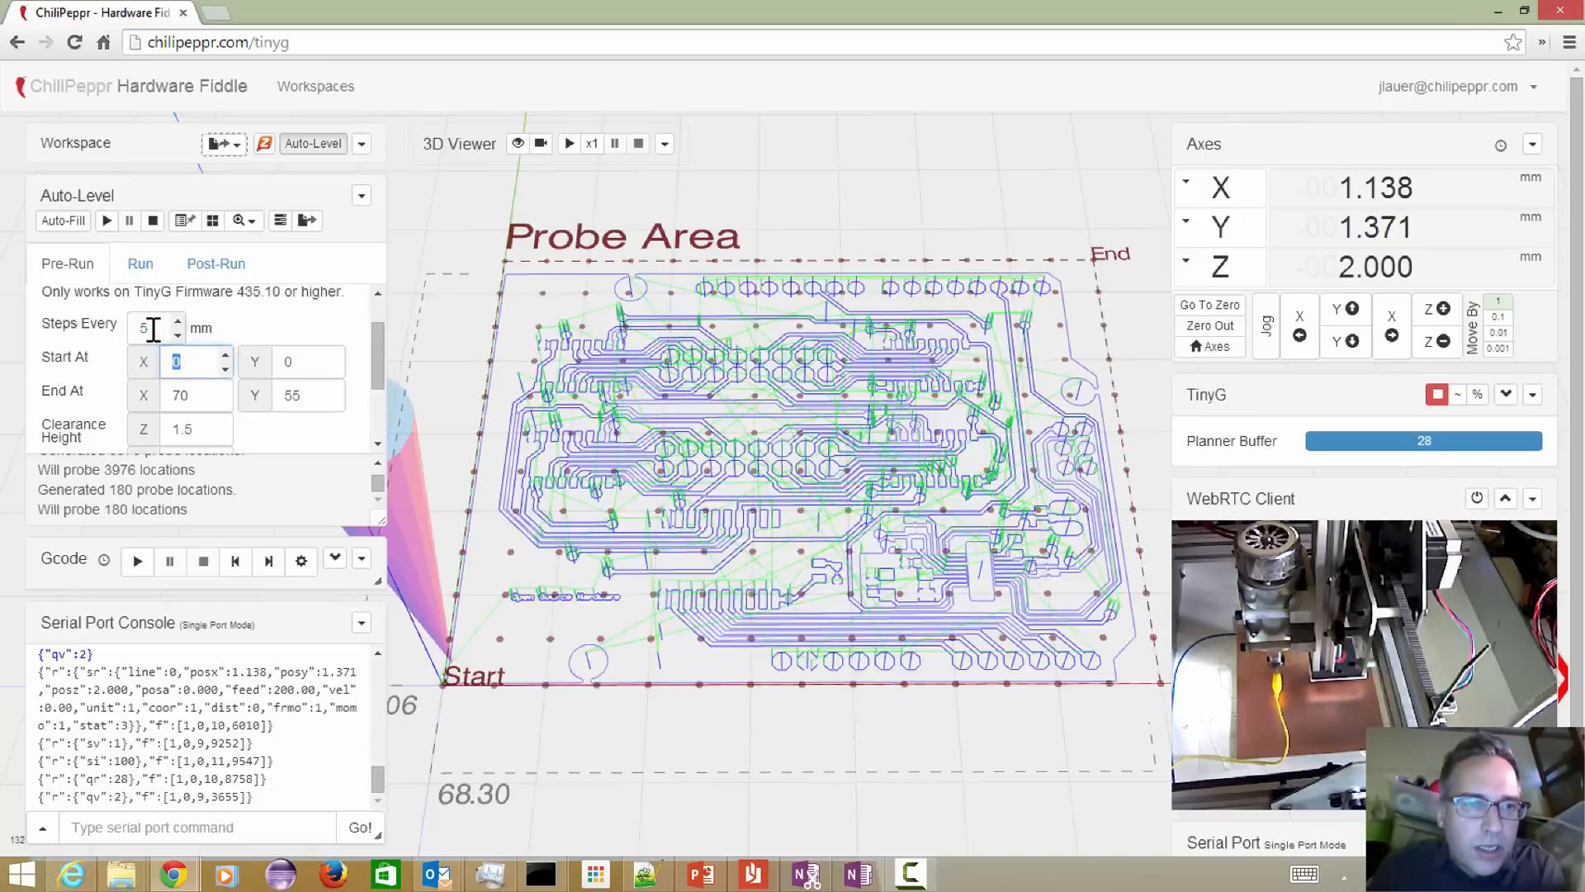
- Try an end X position of 75 for the probe region, and auto-fill the region from the Gcode again
left_click(189, 396)
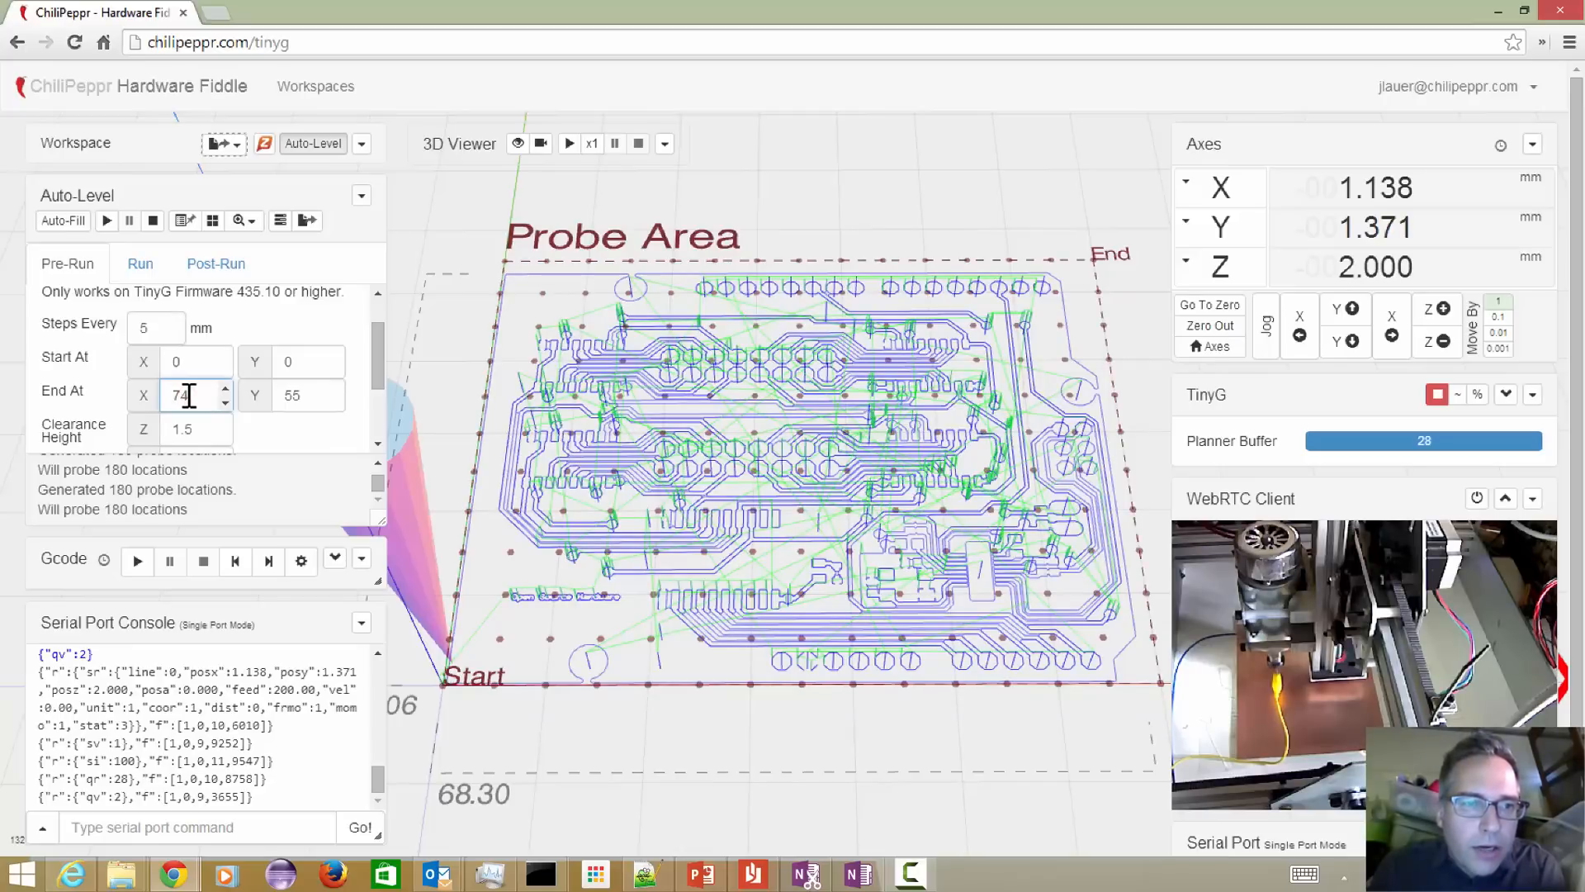
key("Tab")
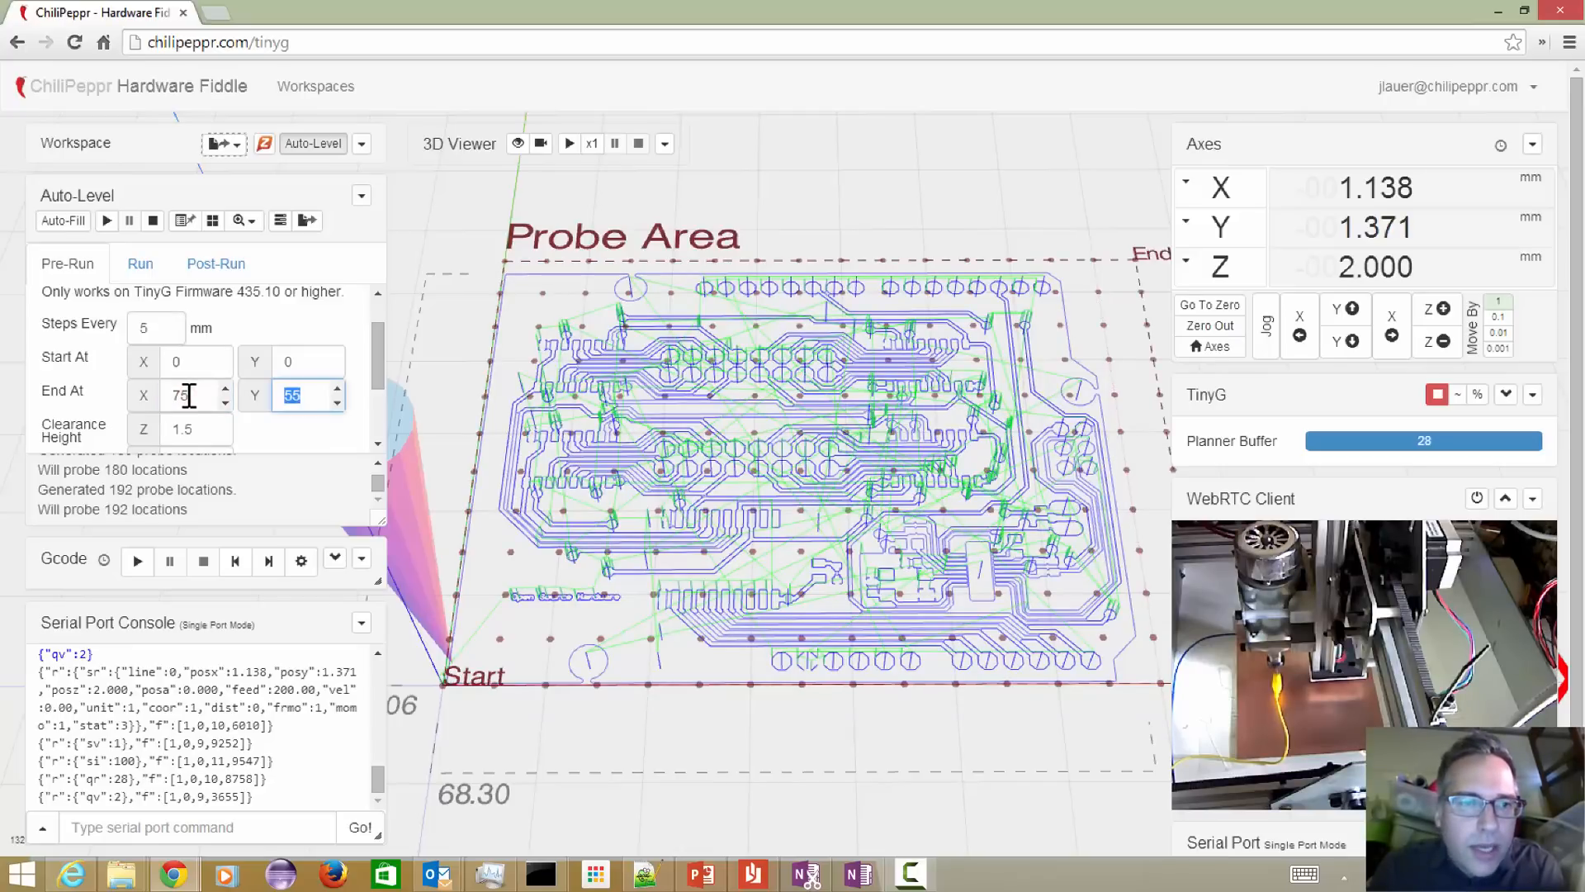
key("shift+Tab")
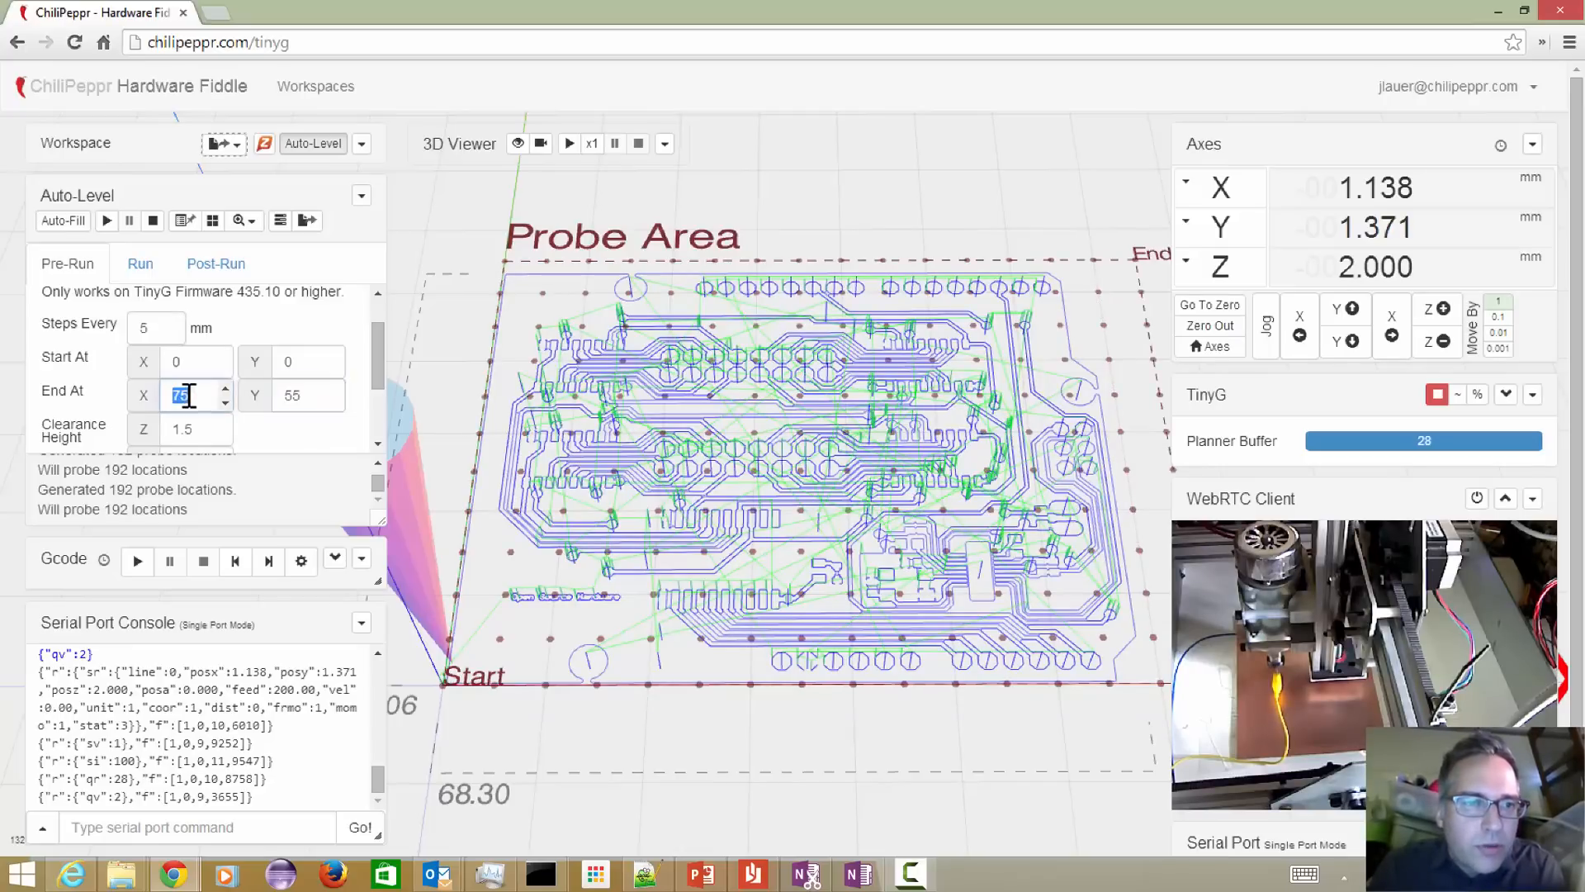
scroll(95, 316, "up", 1)
left_click(74, 311)
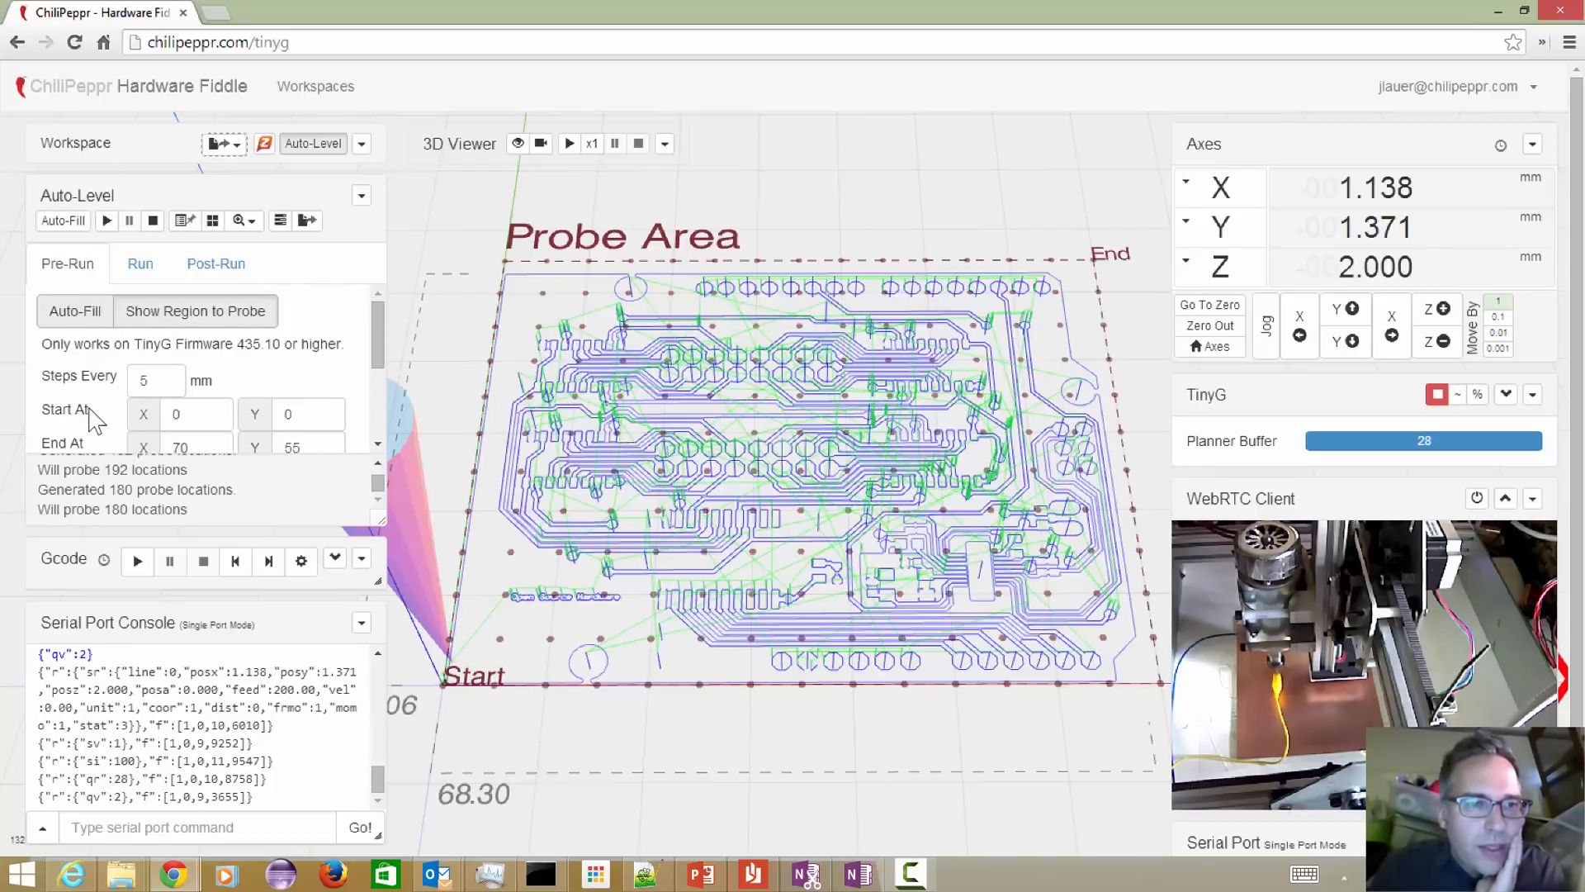
- Set the height at which probing starts to Z 0.25
scroll(91, 407, "down", 2)
scroll(91, 408, "down", 1)
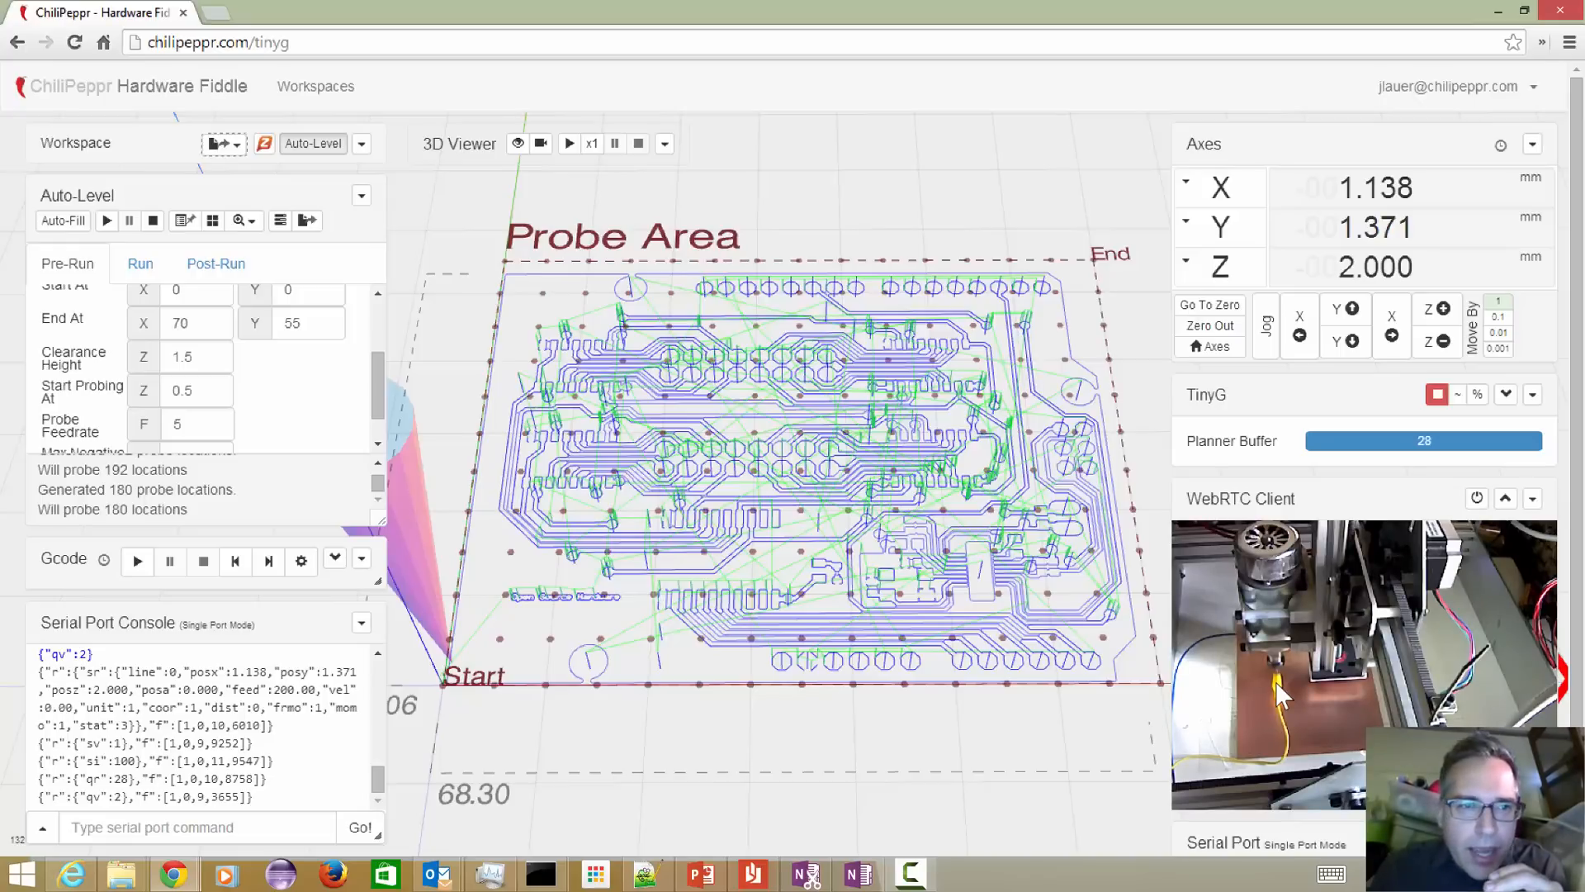
left_click(183, 391)
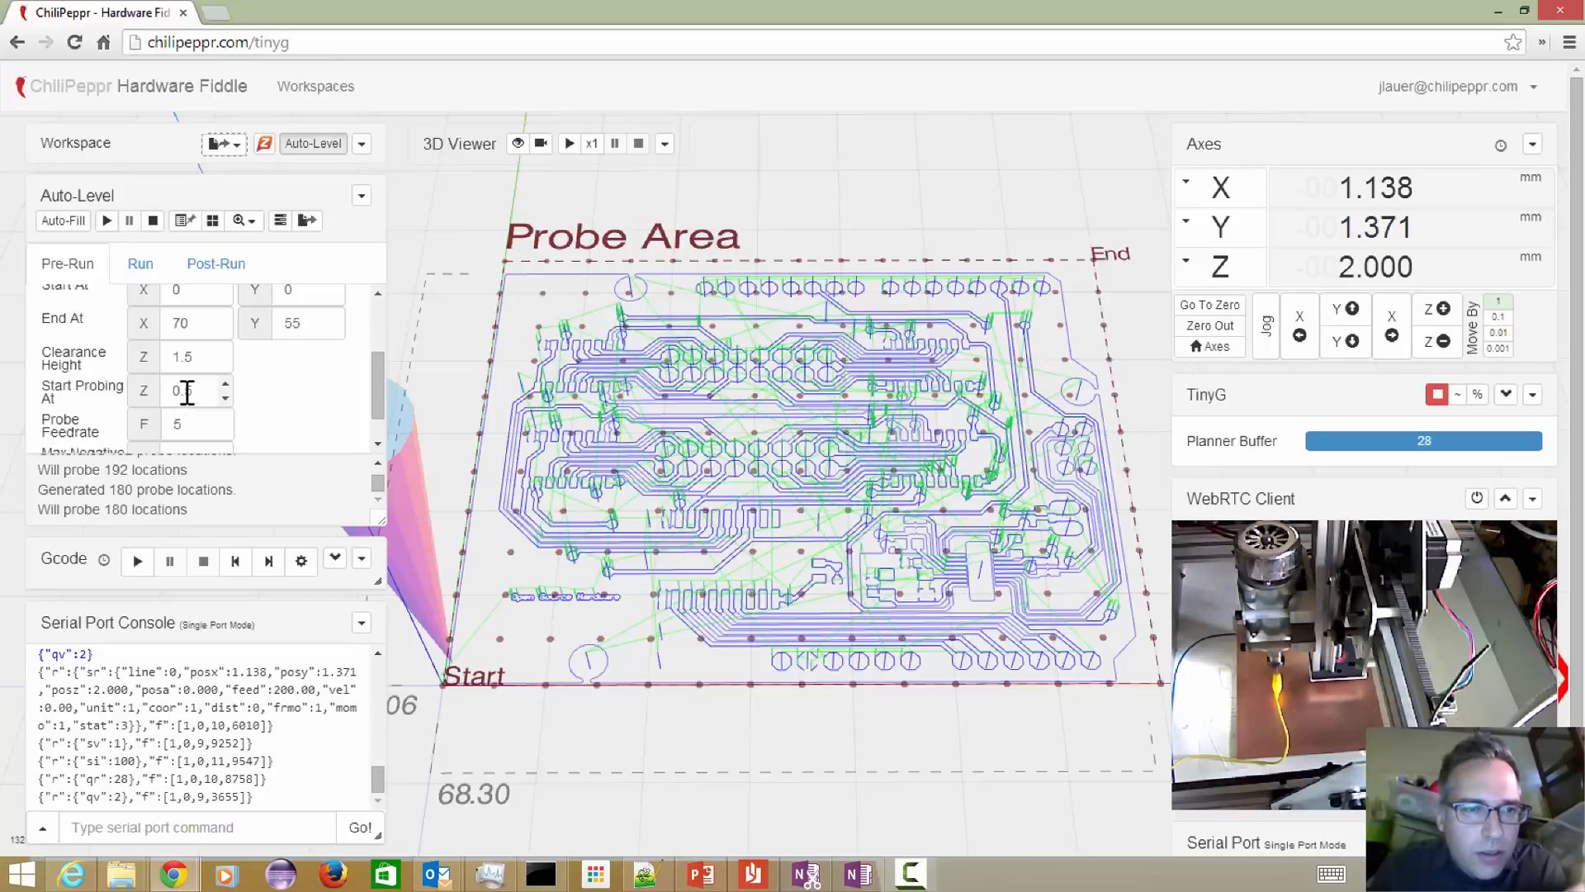
type("25")
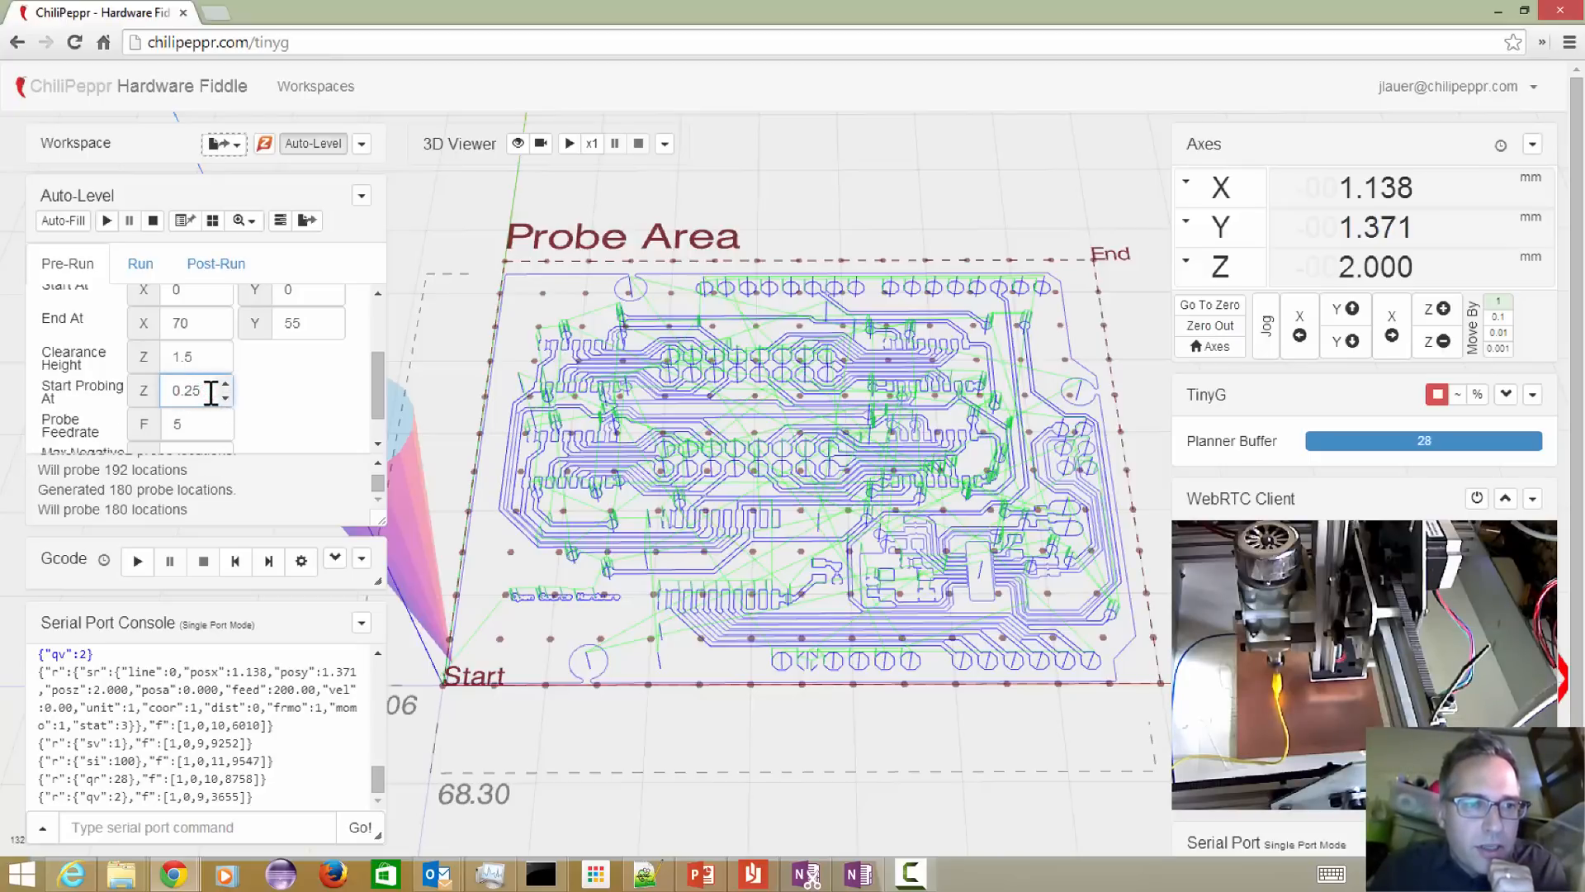
left_click(199, 425)
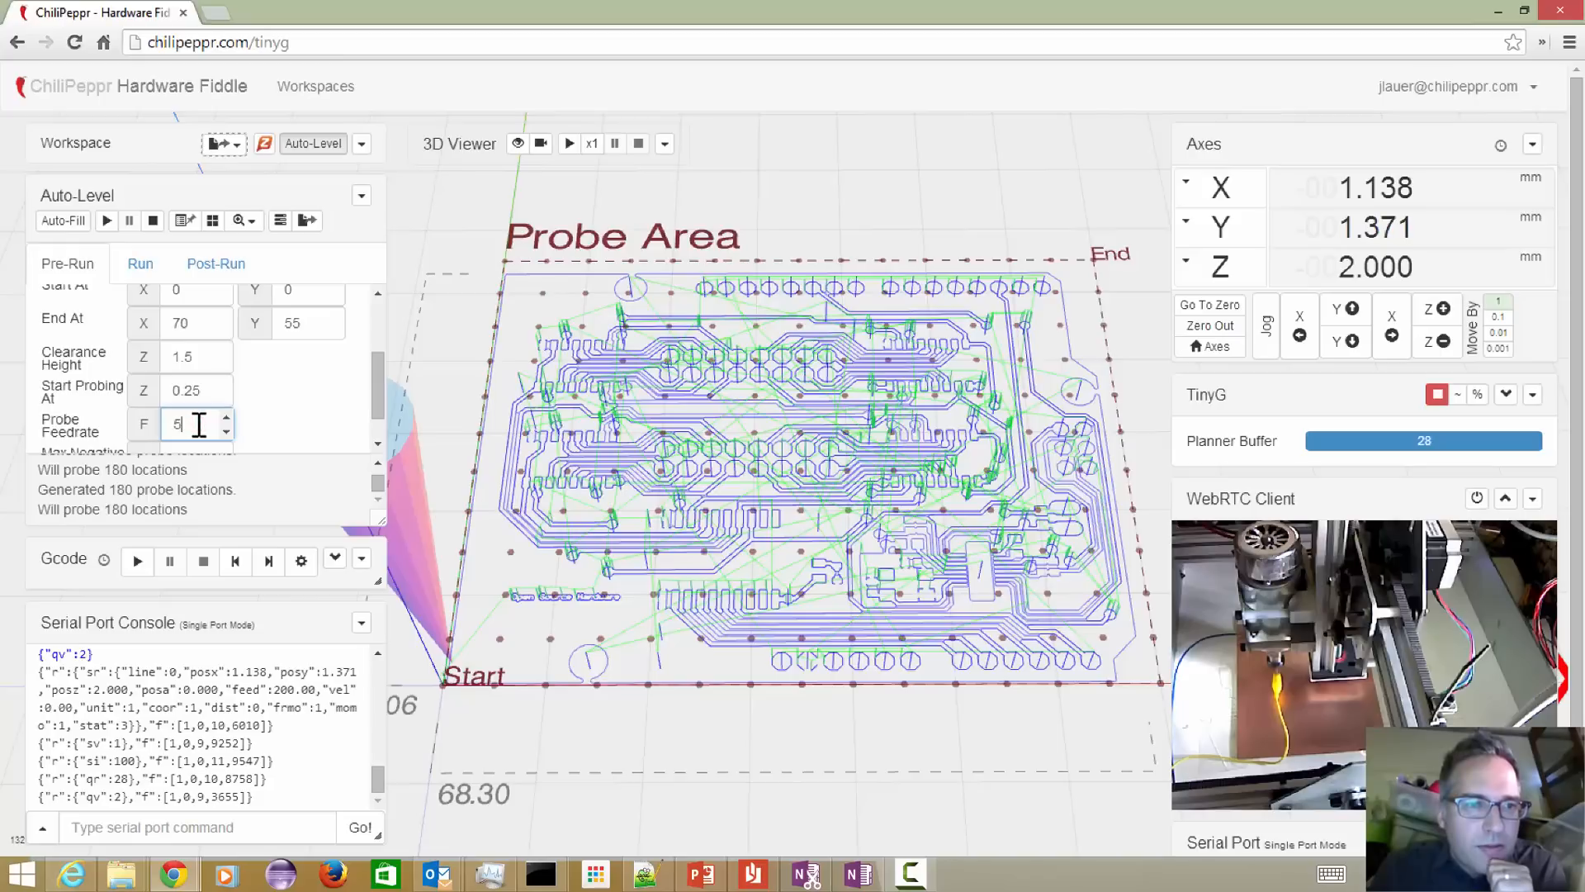
left_click(198, 355)
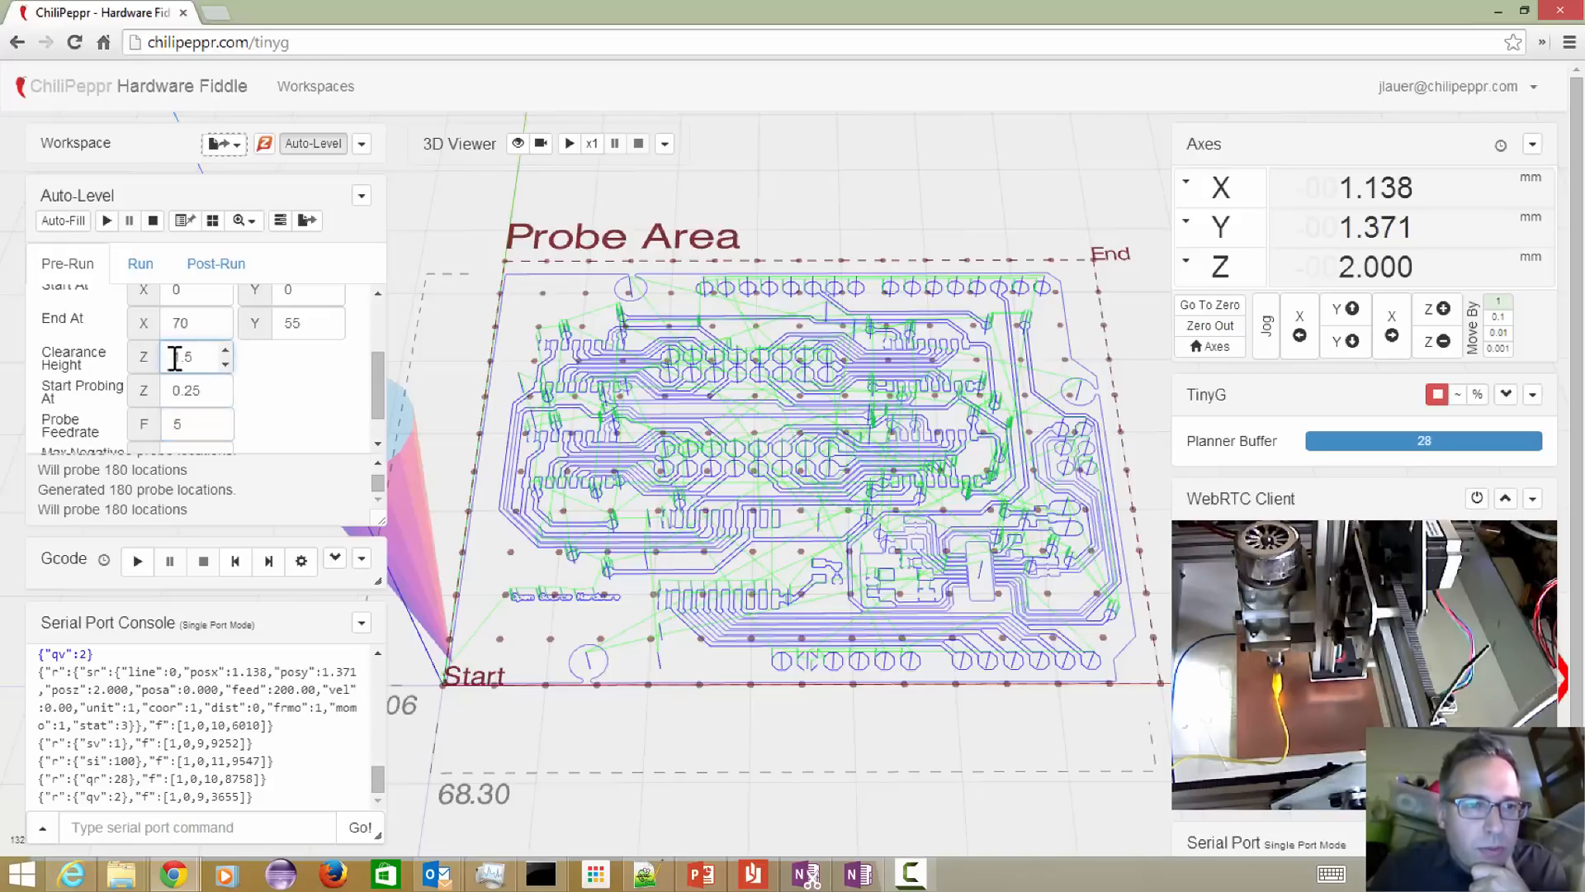
- Set the height at which probing starts to Z 0.35
left_click(202, 391)
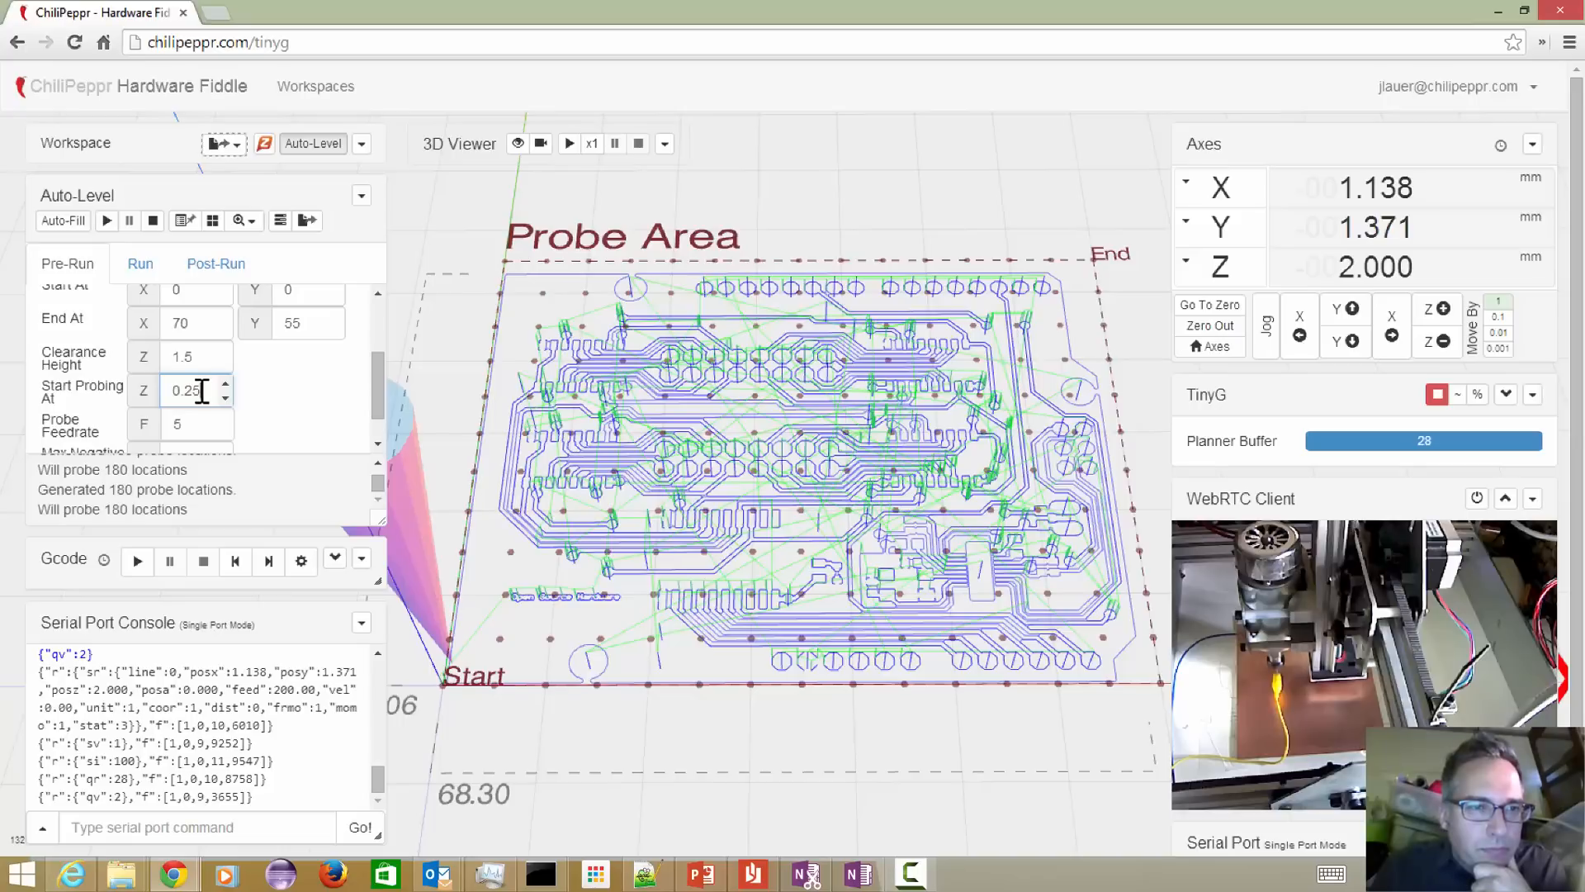
key("BackSpace")
key("BackSpace")
type("5")
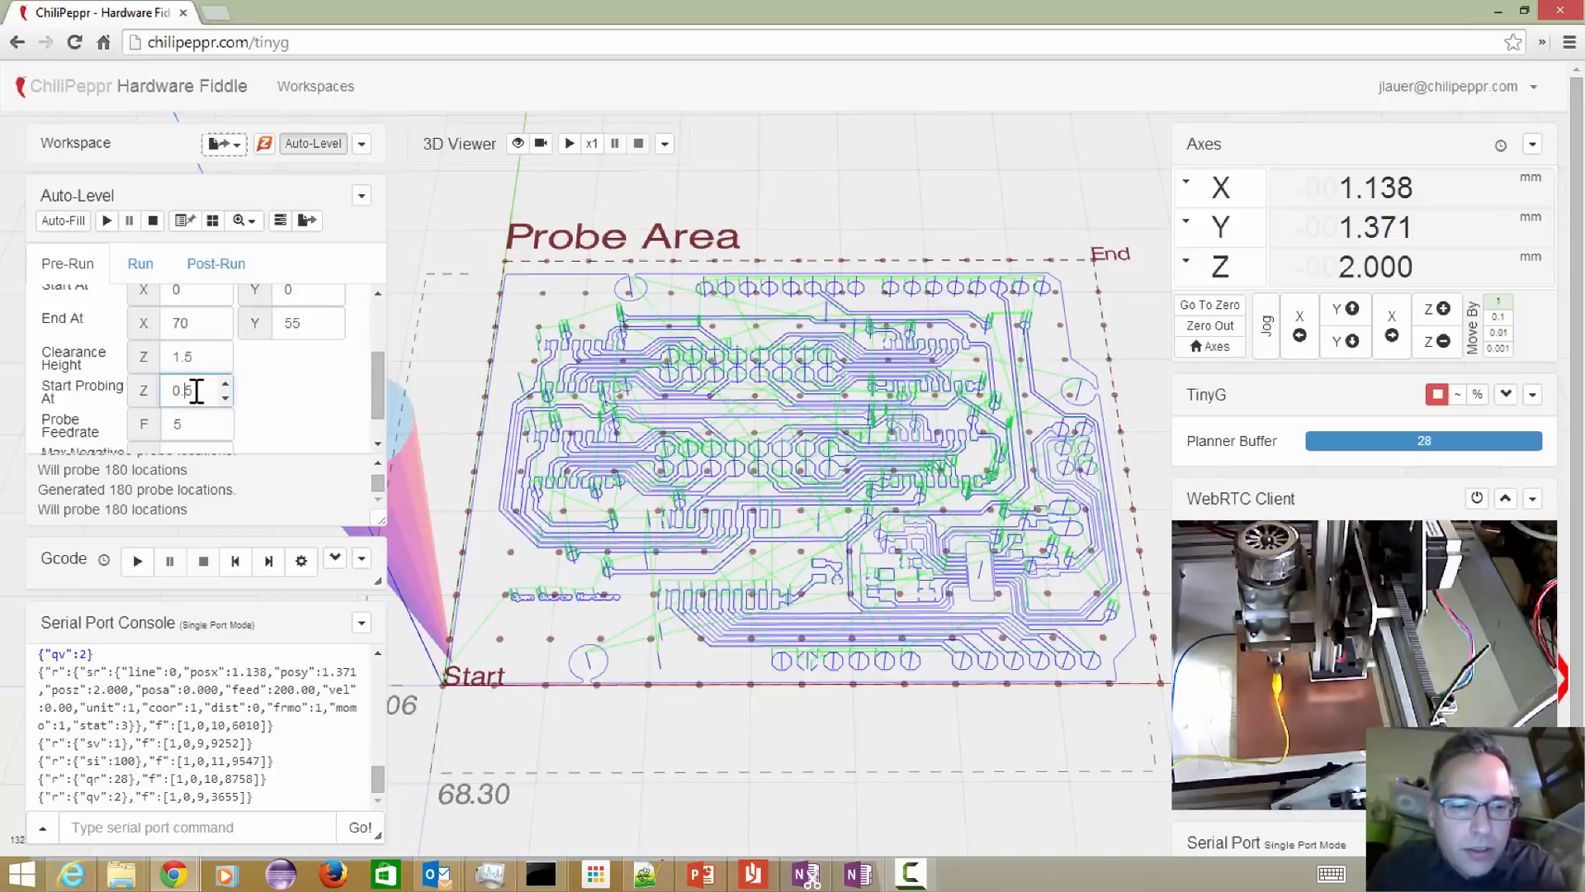
key("BackSpace")
type("3")
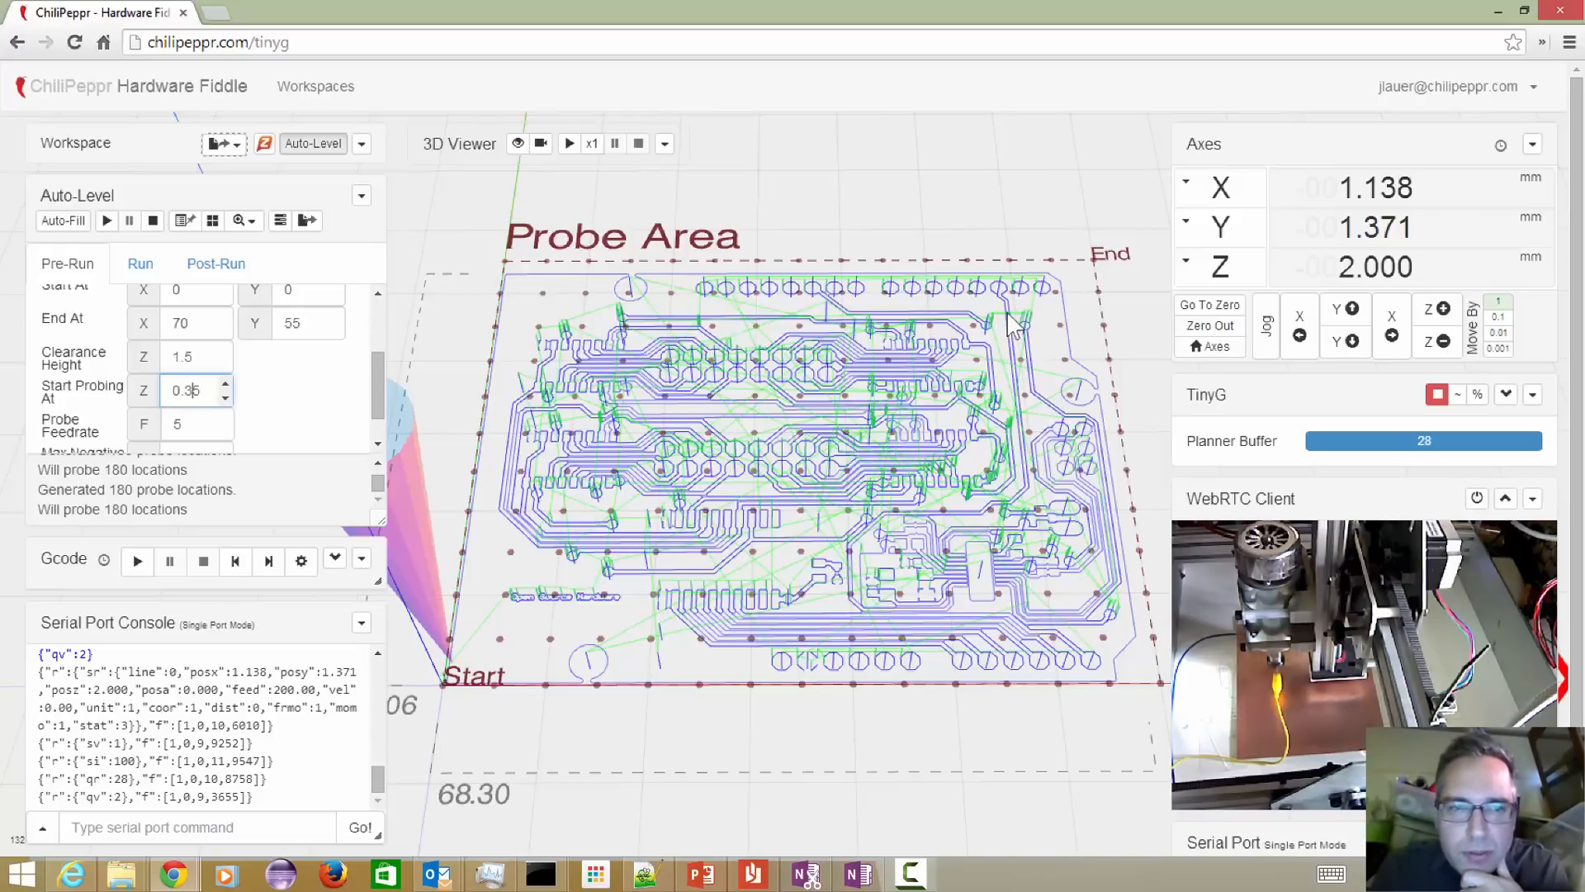
- Check the probe feedrate and maximum negative Z, and switch the displayed probe region off and back on
left_click(198, 422)
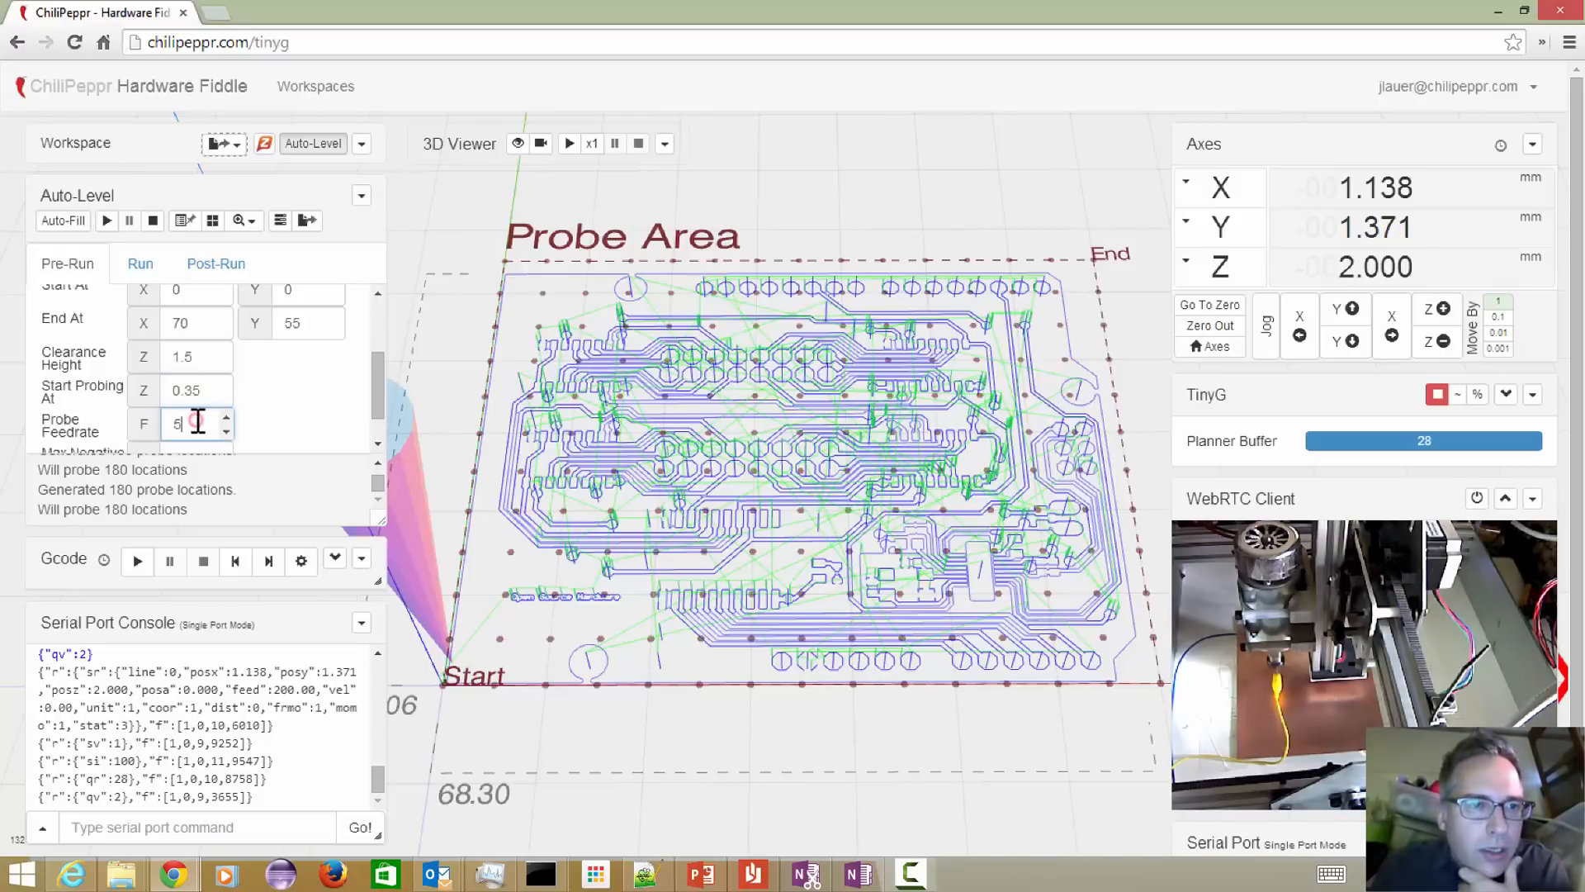
scroll(197, 422, "down", 2)
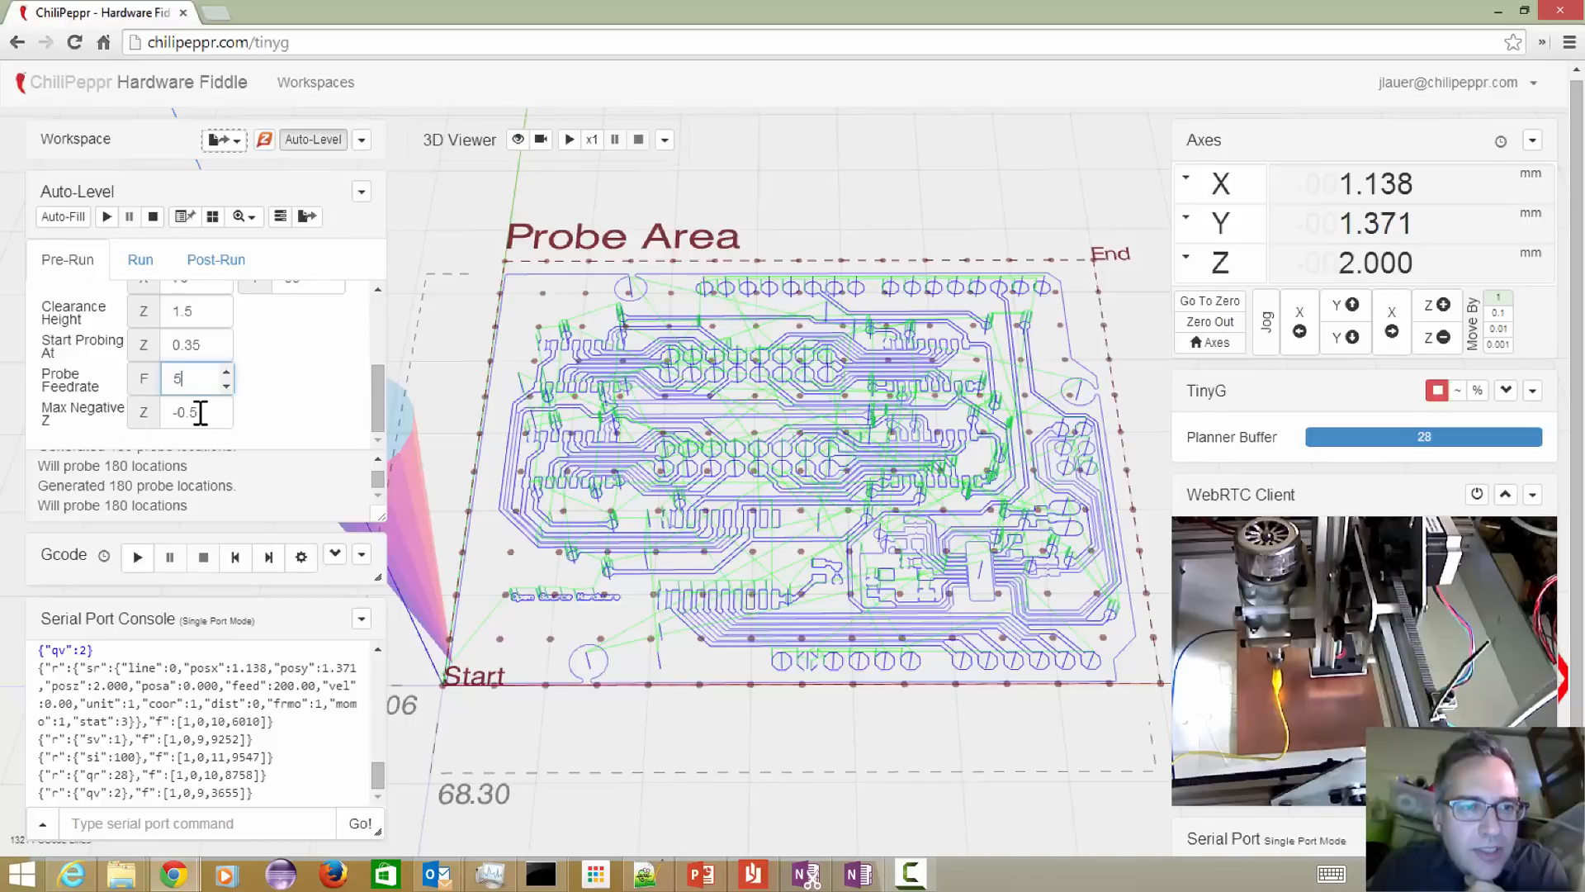
left_click(208, 412)
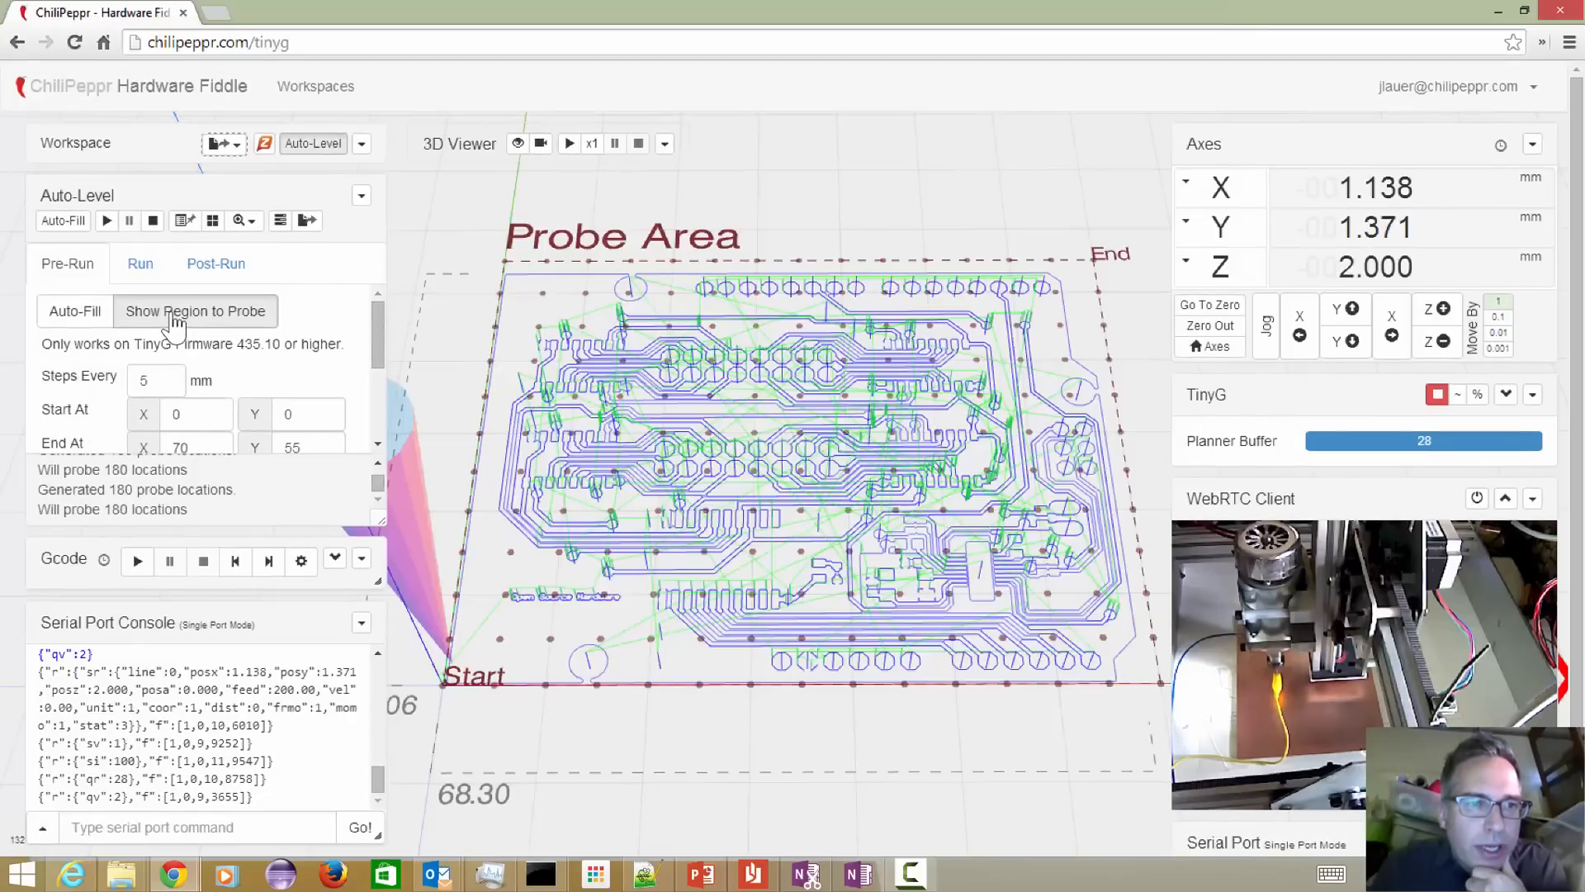
left_click(171, 314)
left_click(173, 319)
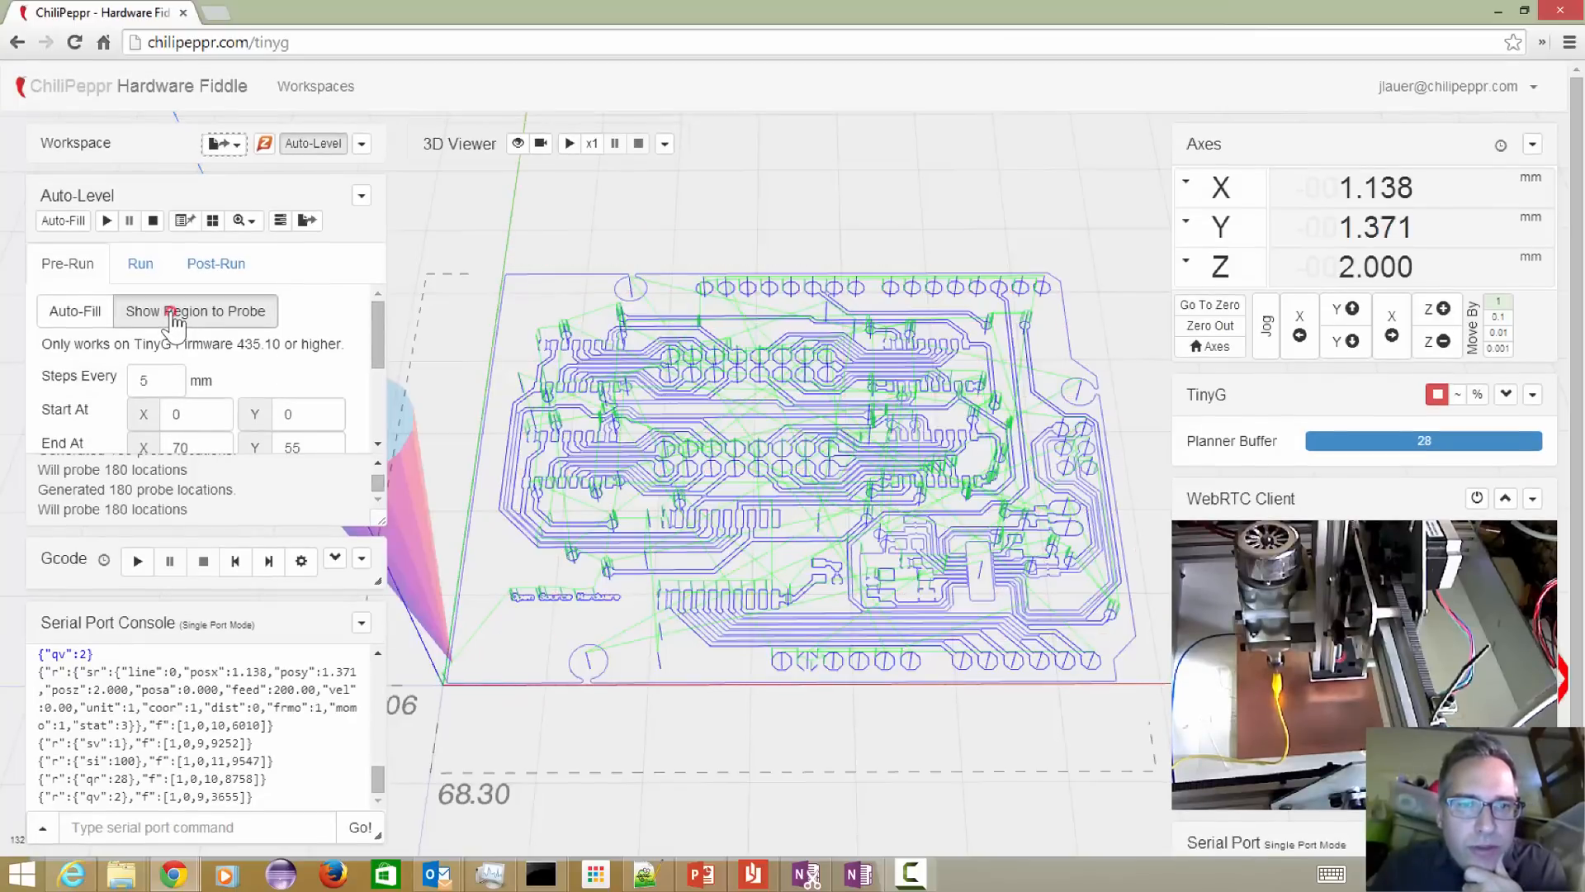
- Read the auto-level run instructions, including the Z Min switch wiring and test probe notes
left_click(140, 264)
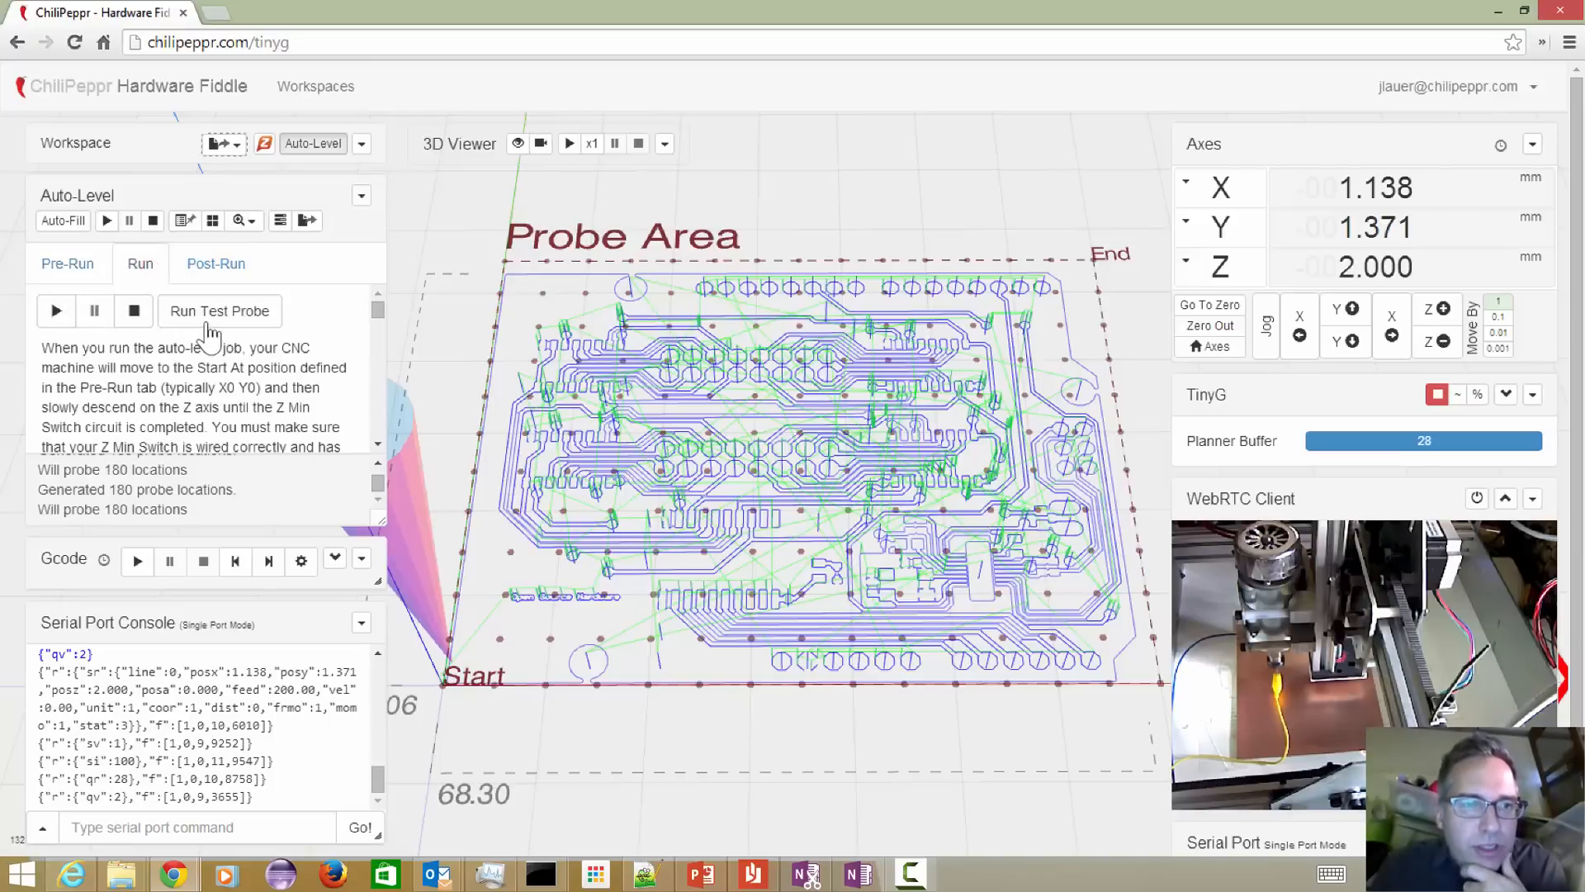
scroll(223, 381, "down", 6)
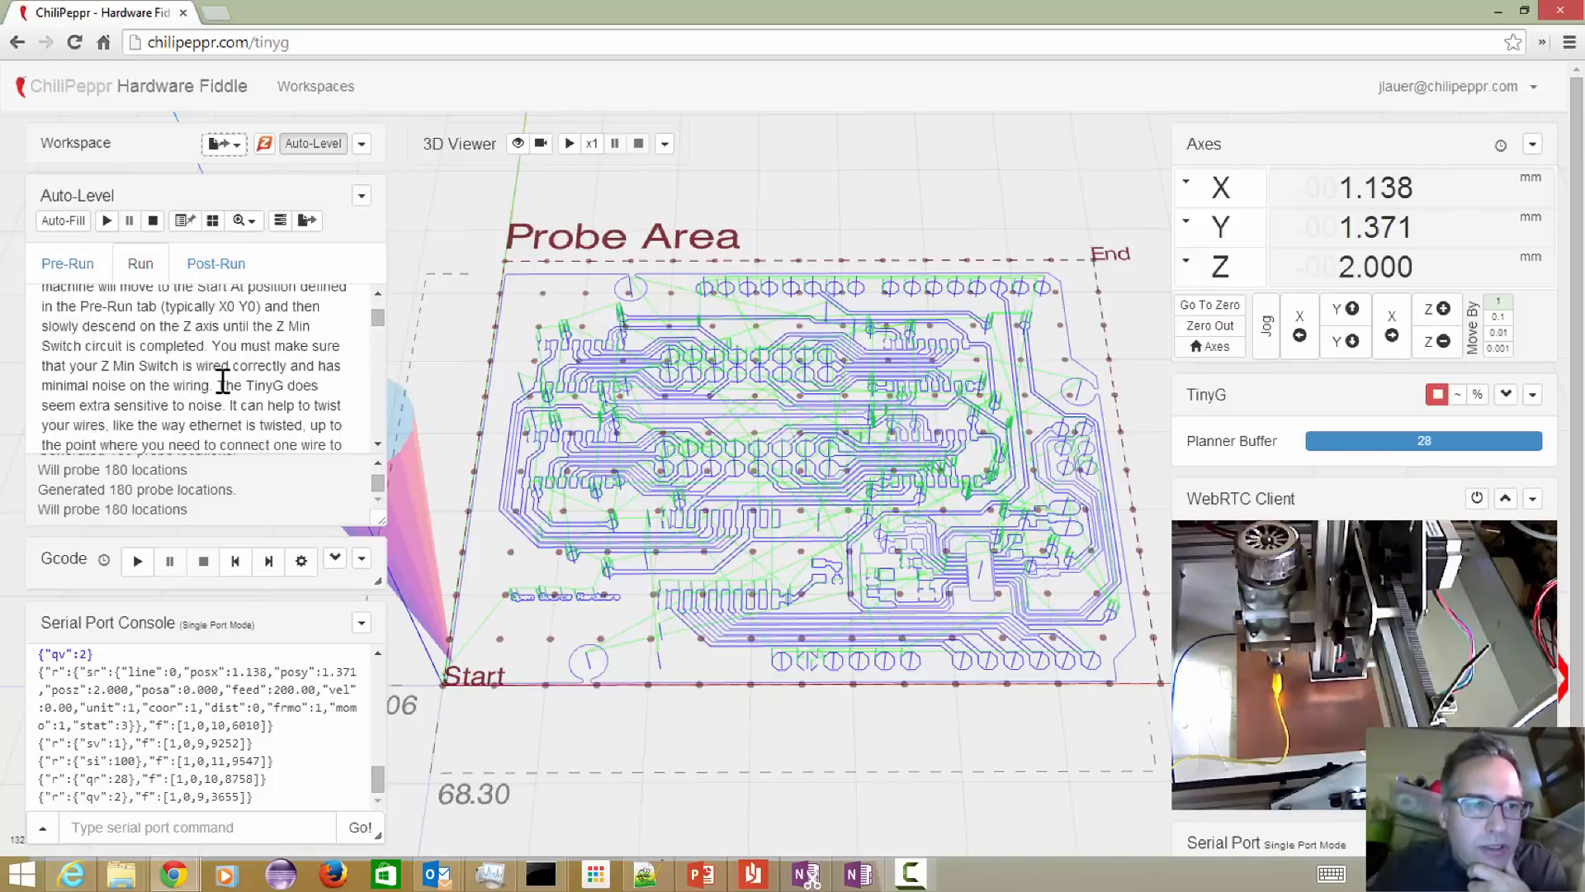
scroll(223, 382, "down", 8)
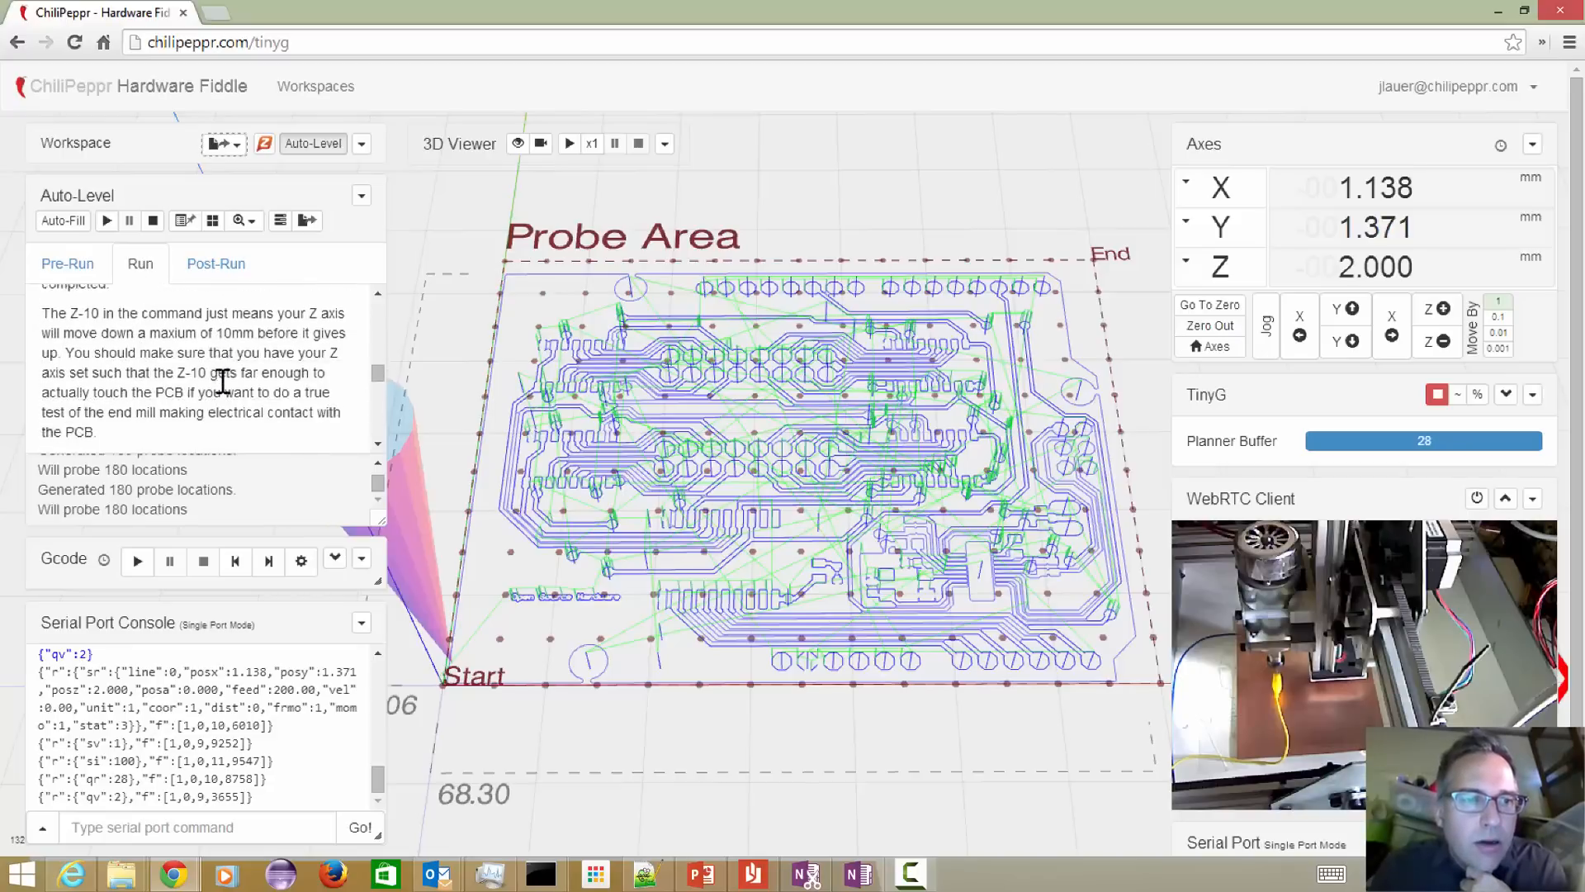
scroll(223, 382, "down", 2)
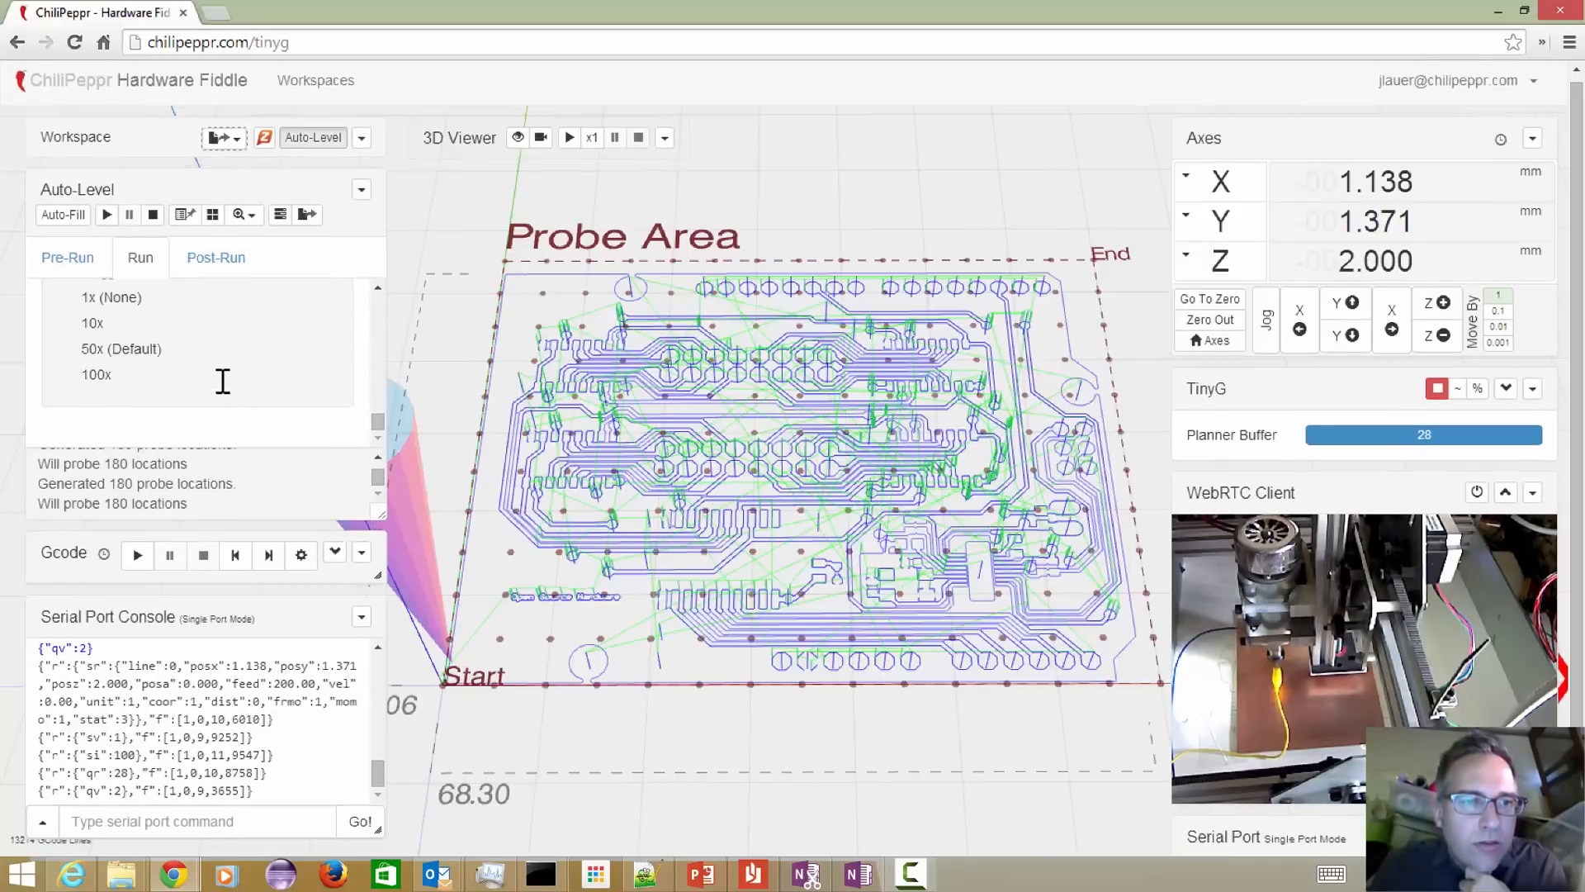
scroll(225, 386, "up", 5)
scroll(226, 388, "up", 6)
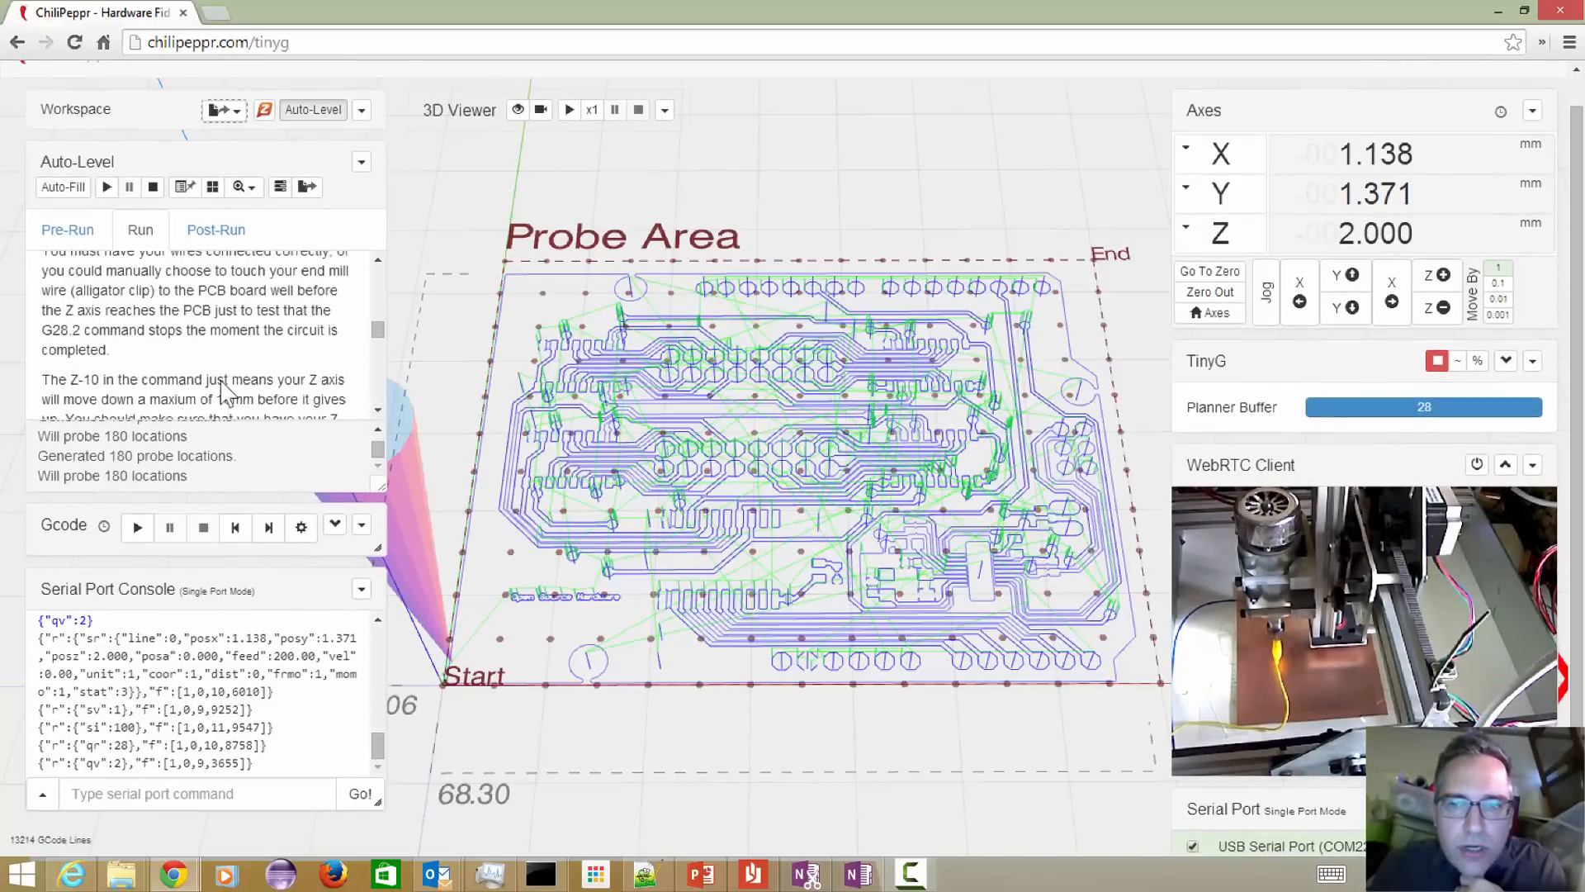
scroll(223, 381, "up", 5)
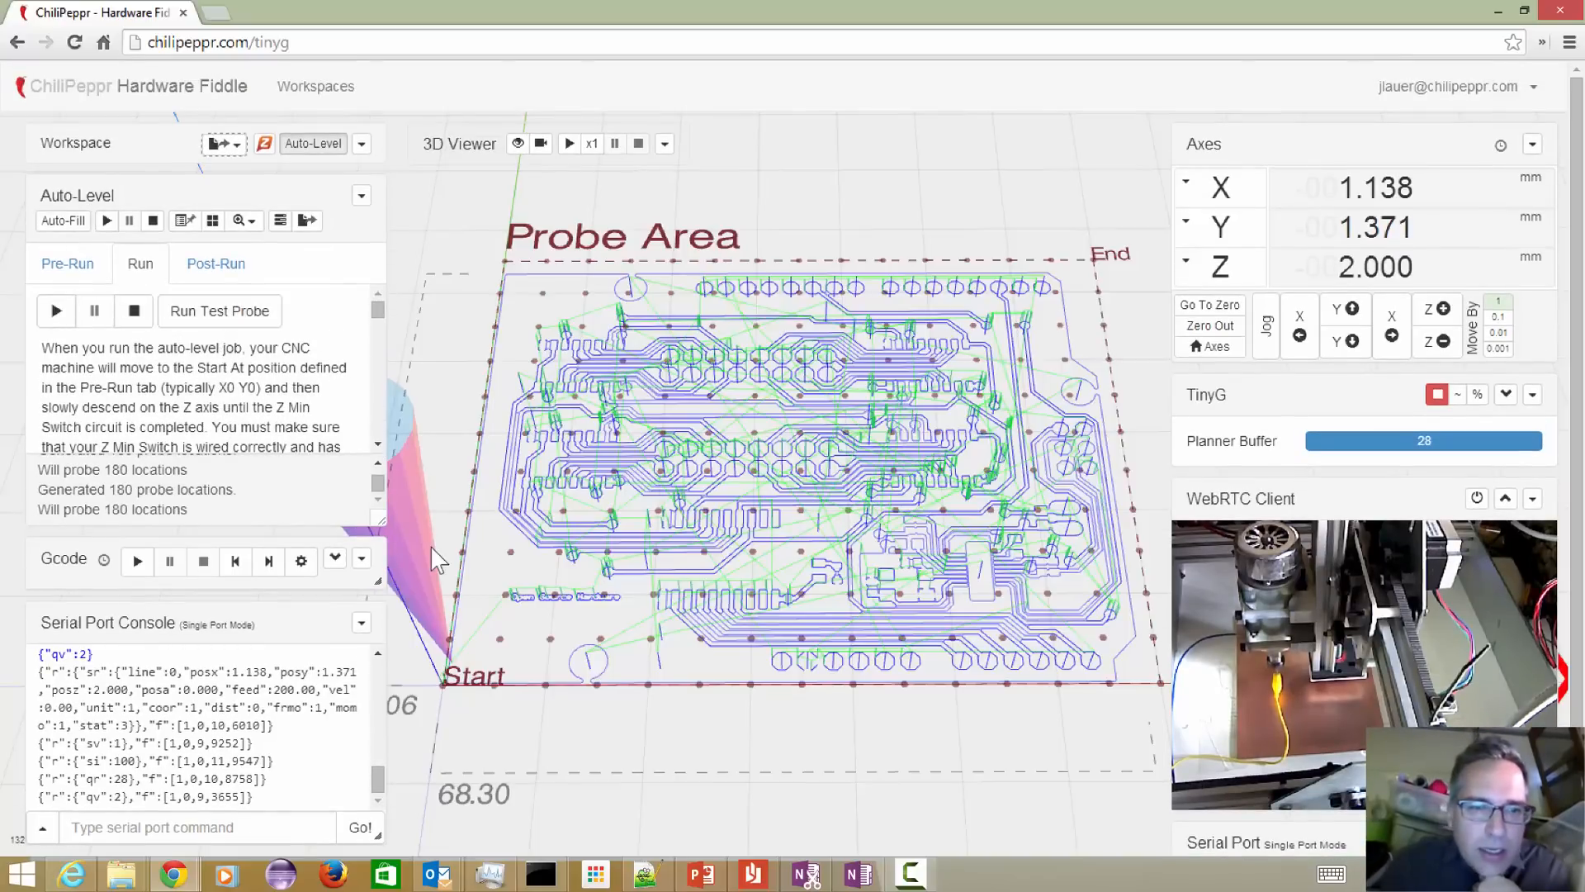
- Run a test probe at the current position and raise the Z axis by 2 mm in 1 mm moves
left_click(247, 327)
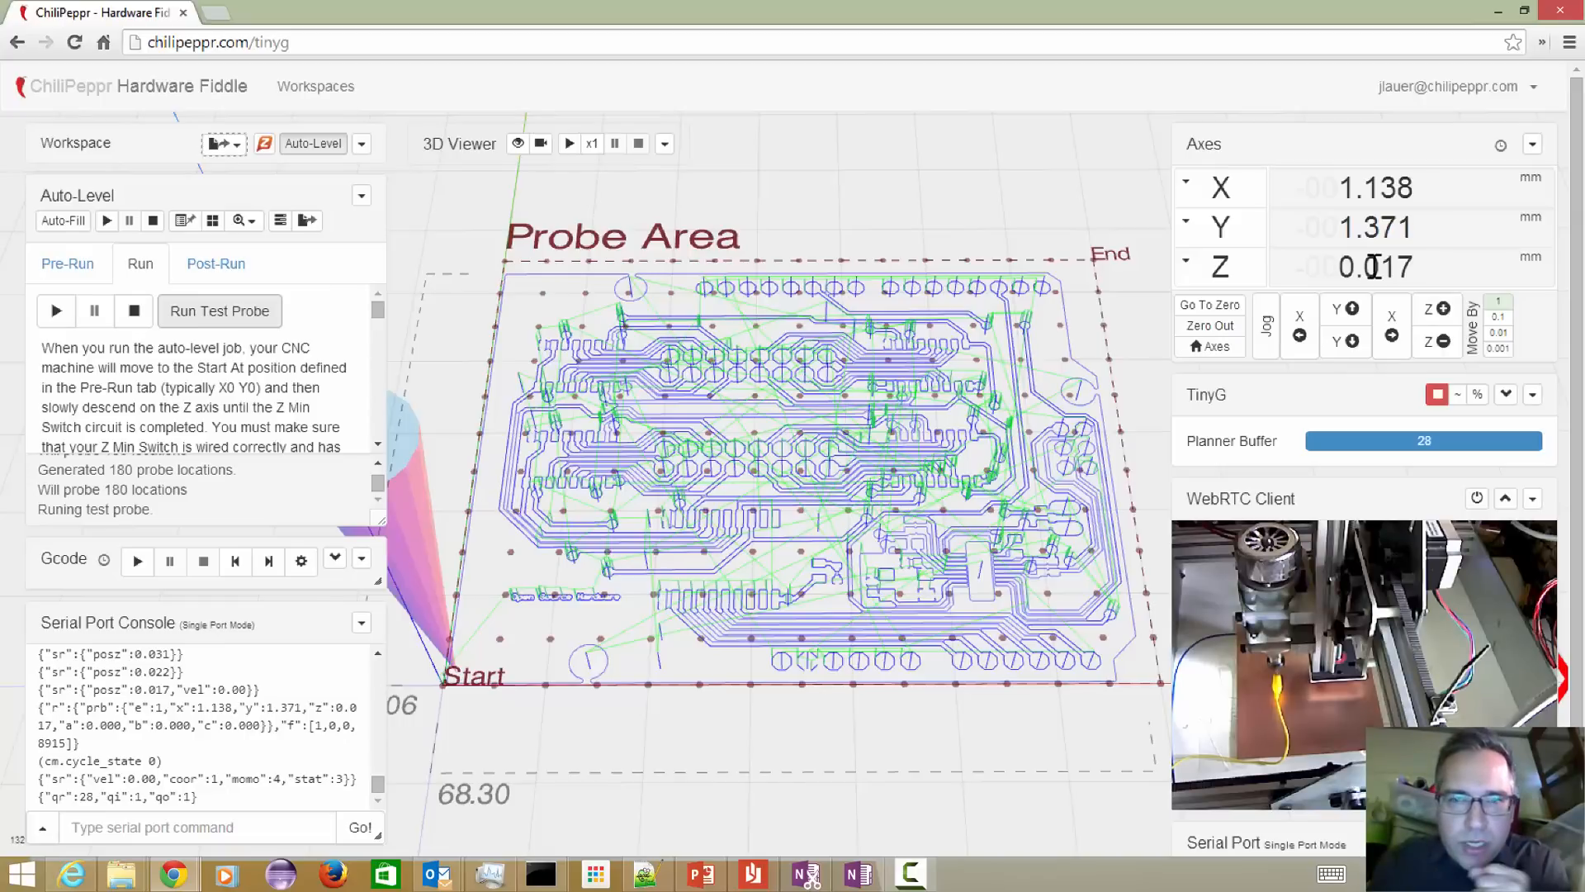
left_click(1443, 315)
left_click(1447, 317)
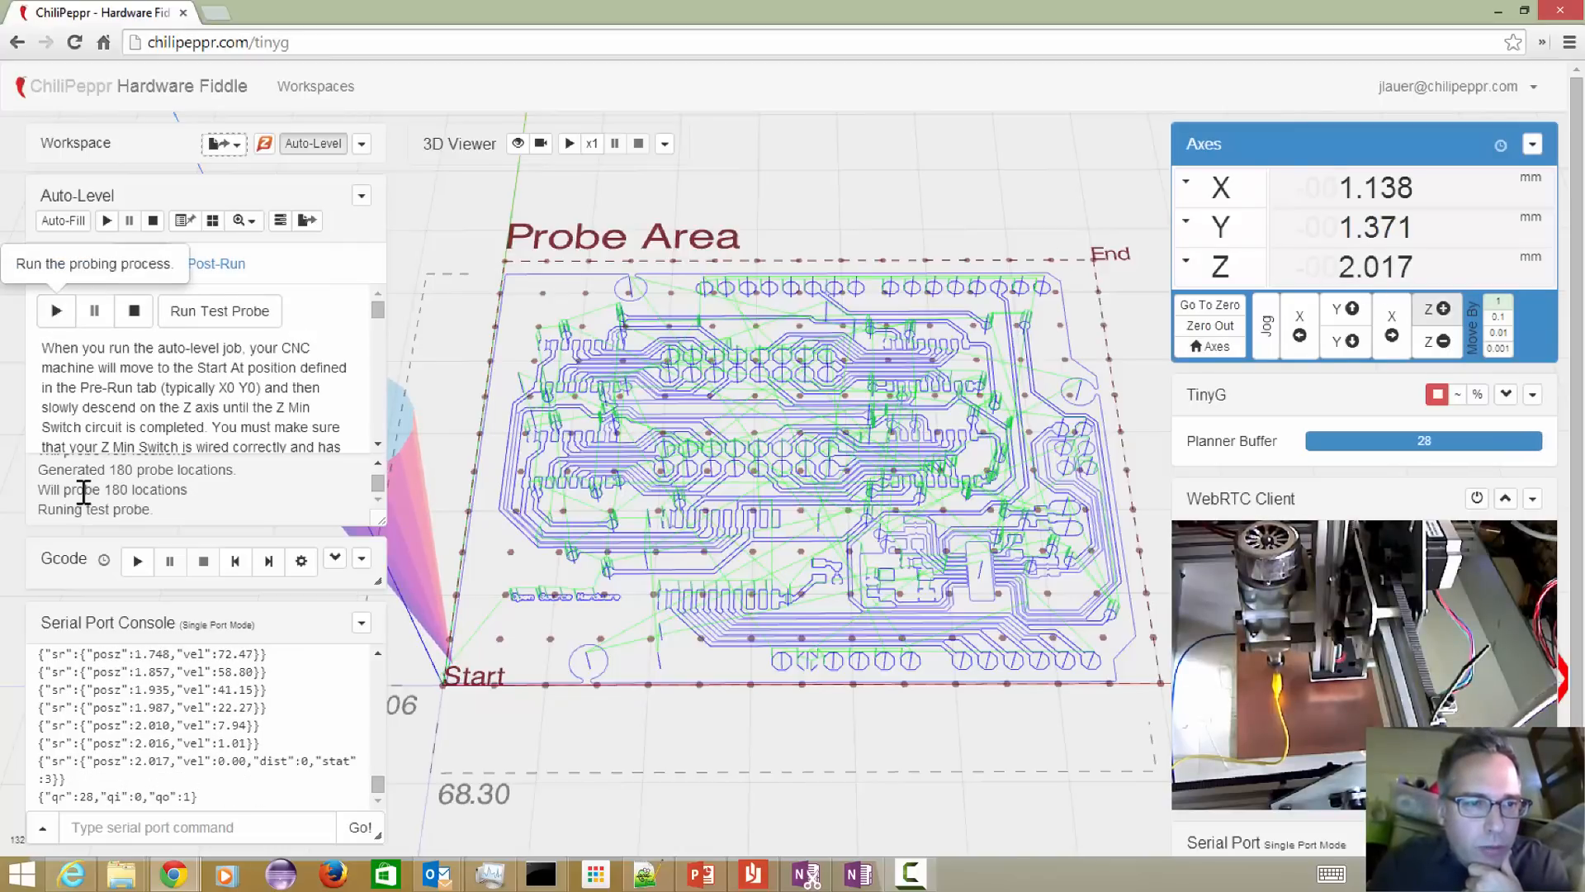
left_click_drag(85, 489, 191, 489)
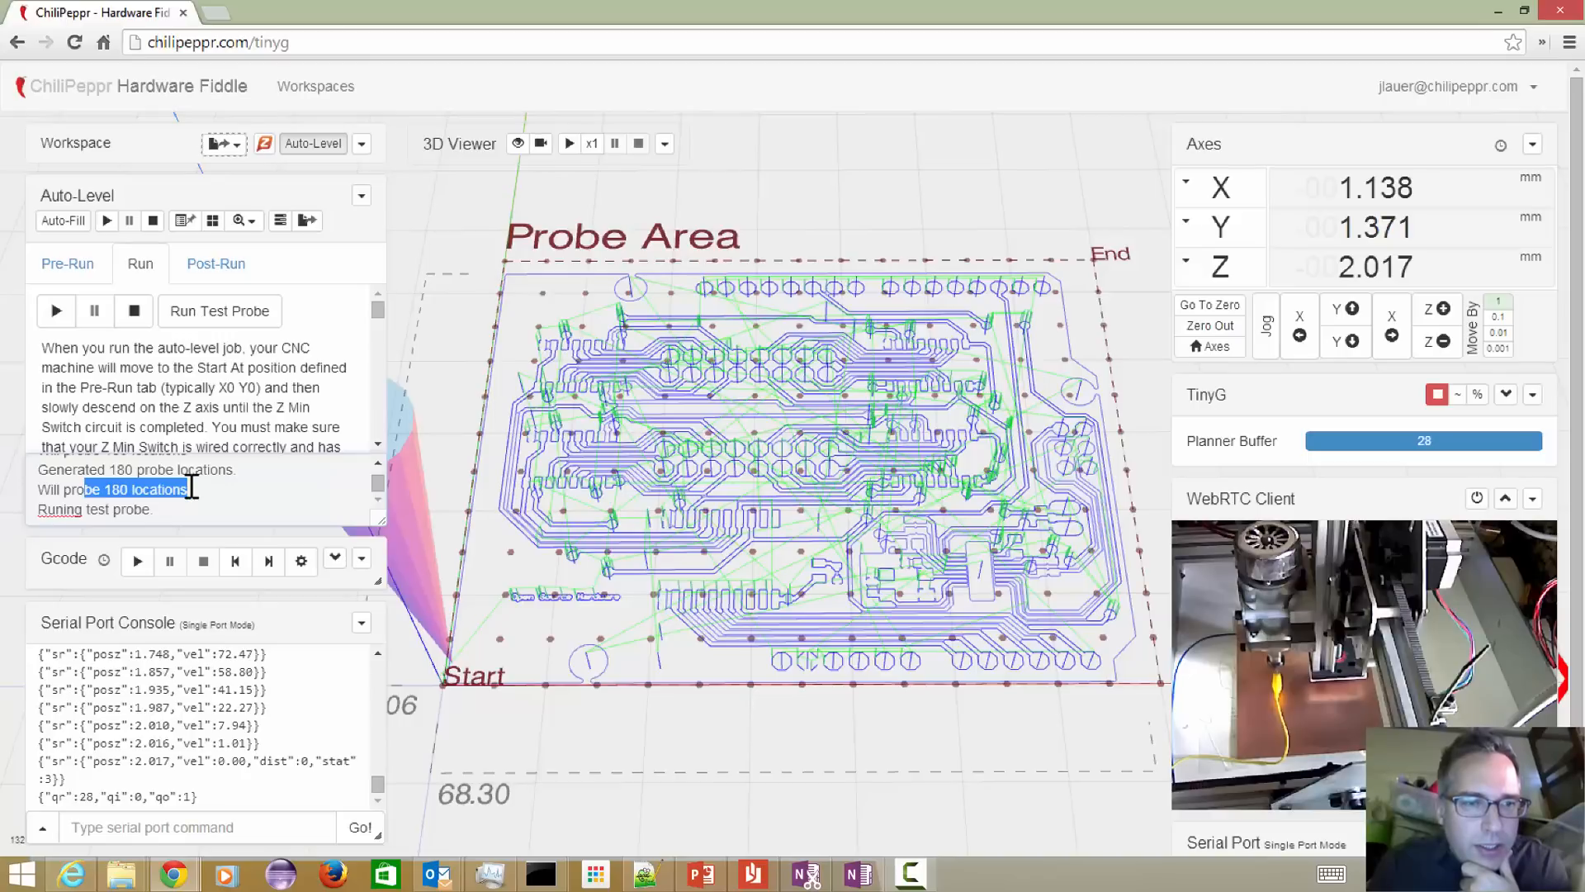
- Start the auto-level probing run over the entire PCB surface and accept the probe-wire safety notice
left_click(205, 497)
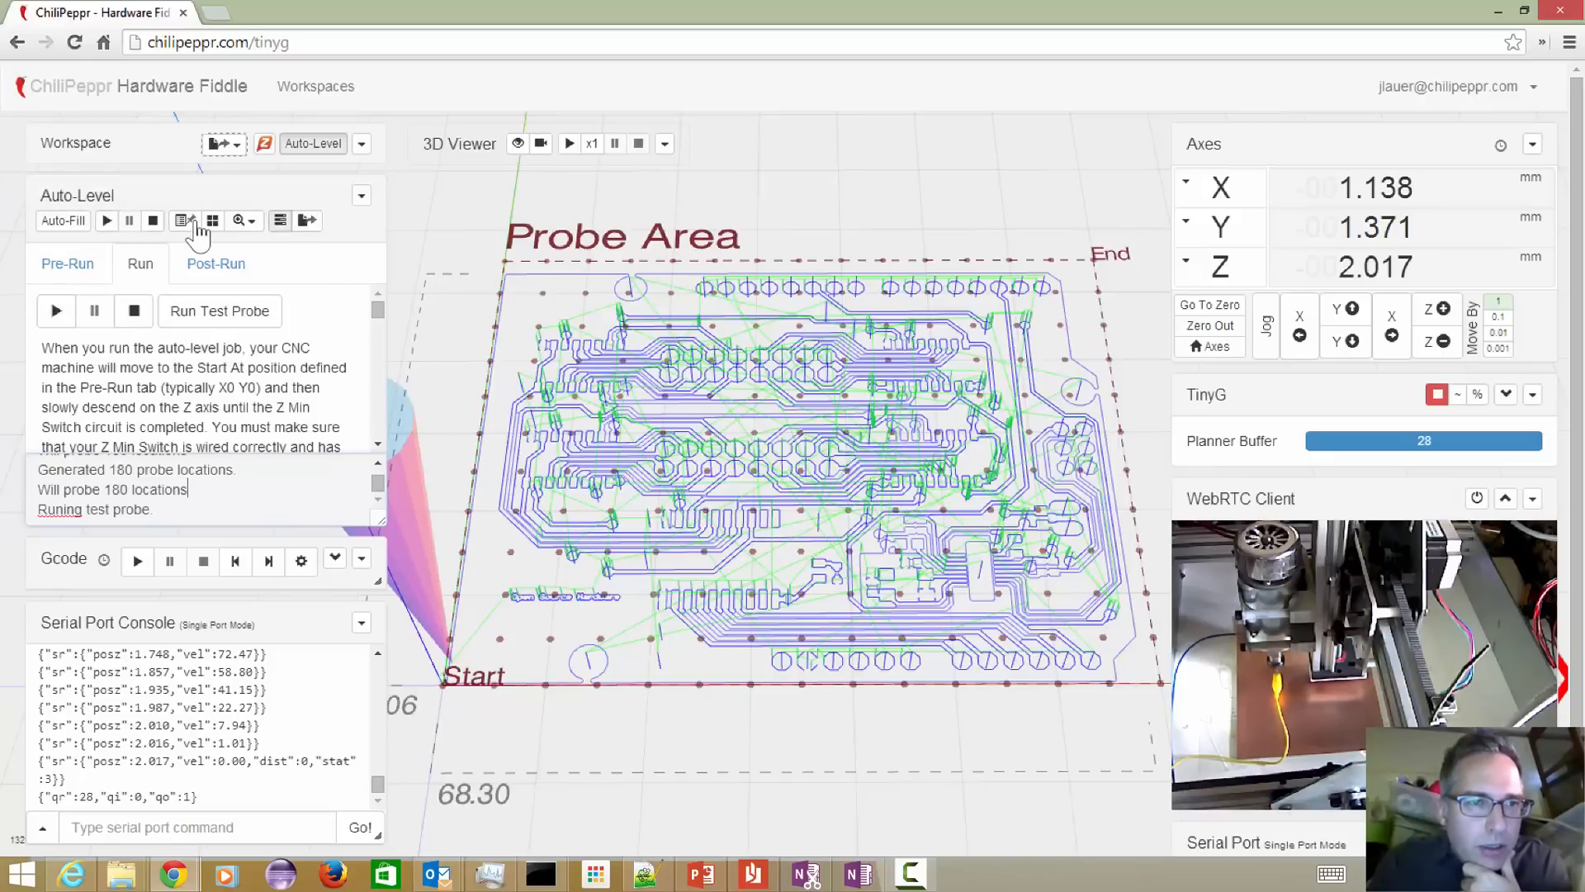
left_click(86, 273)
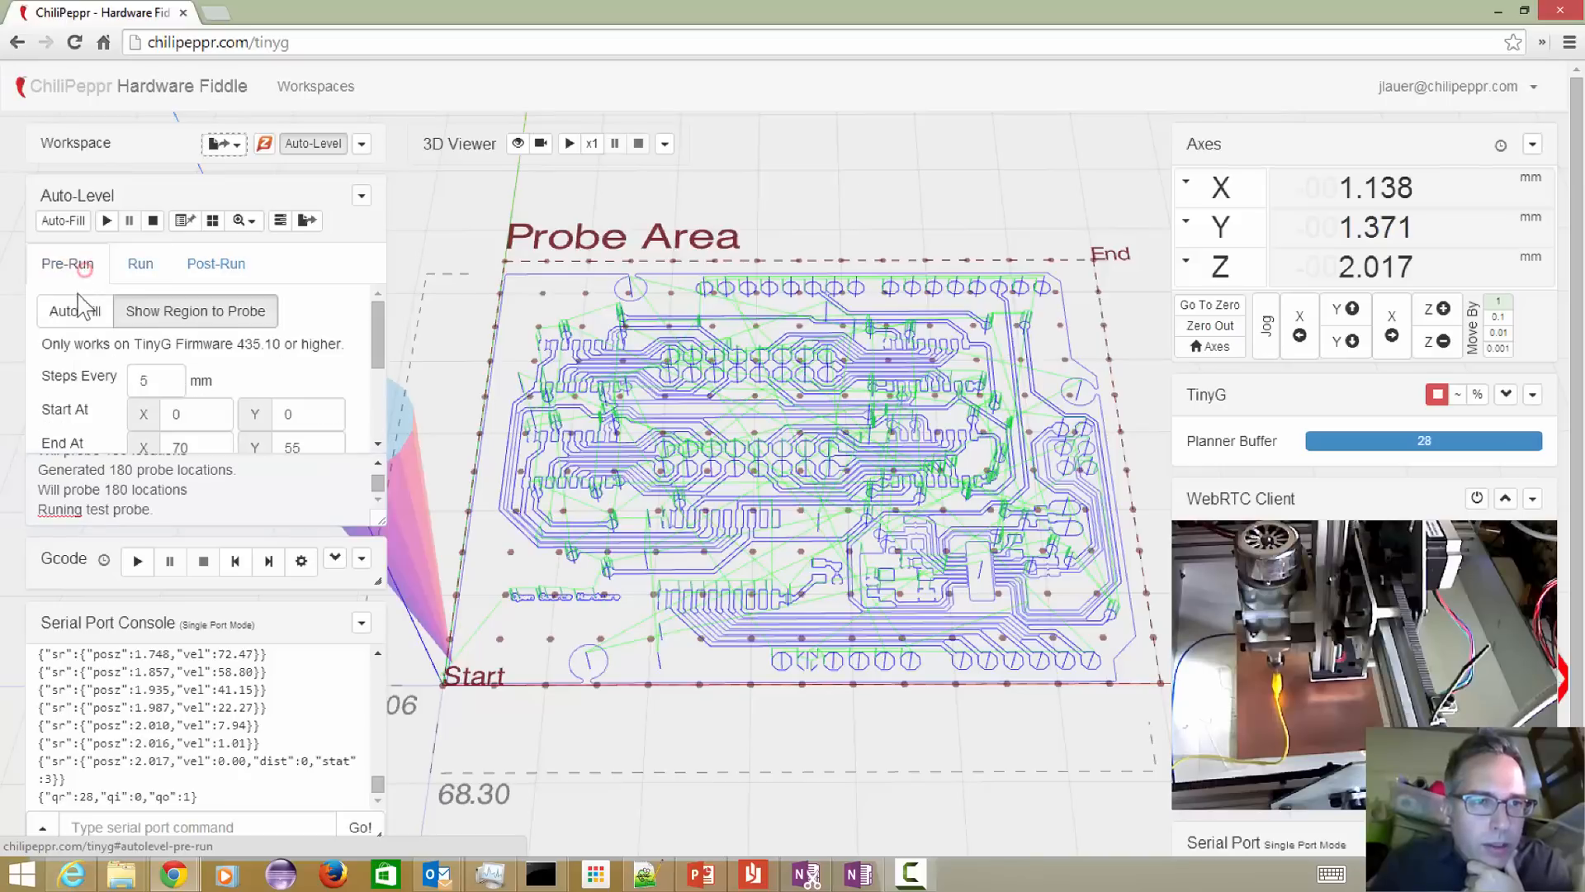
left_click(232, 272)
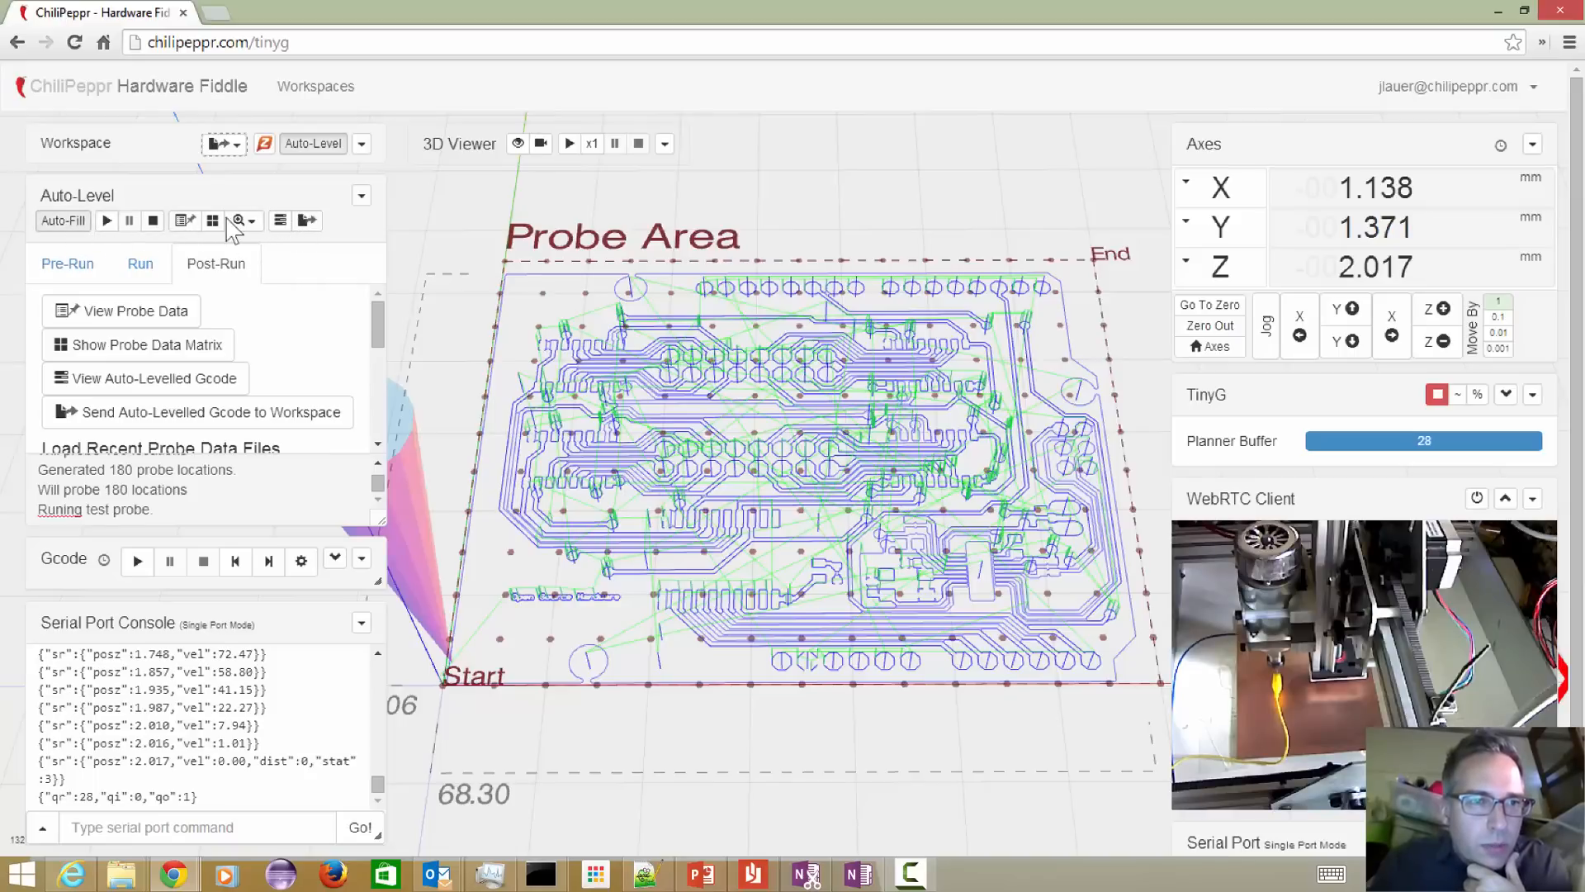
left_click(132, 262)
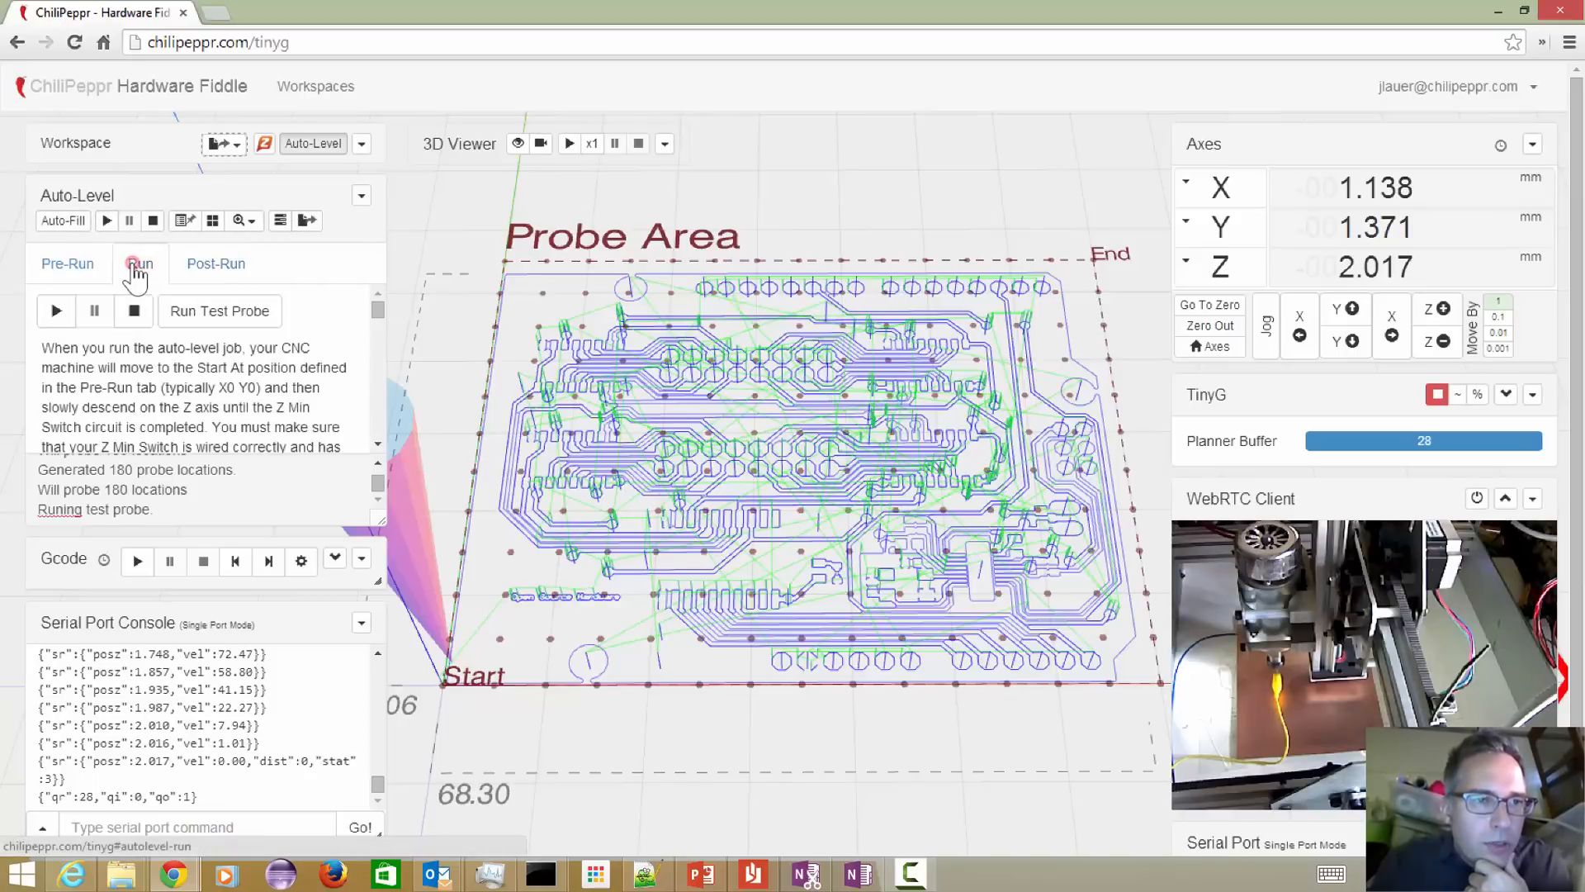
left_click(54, 311)
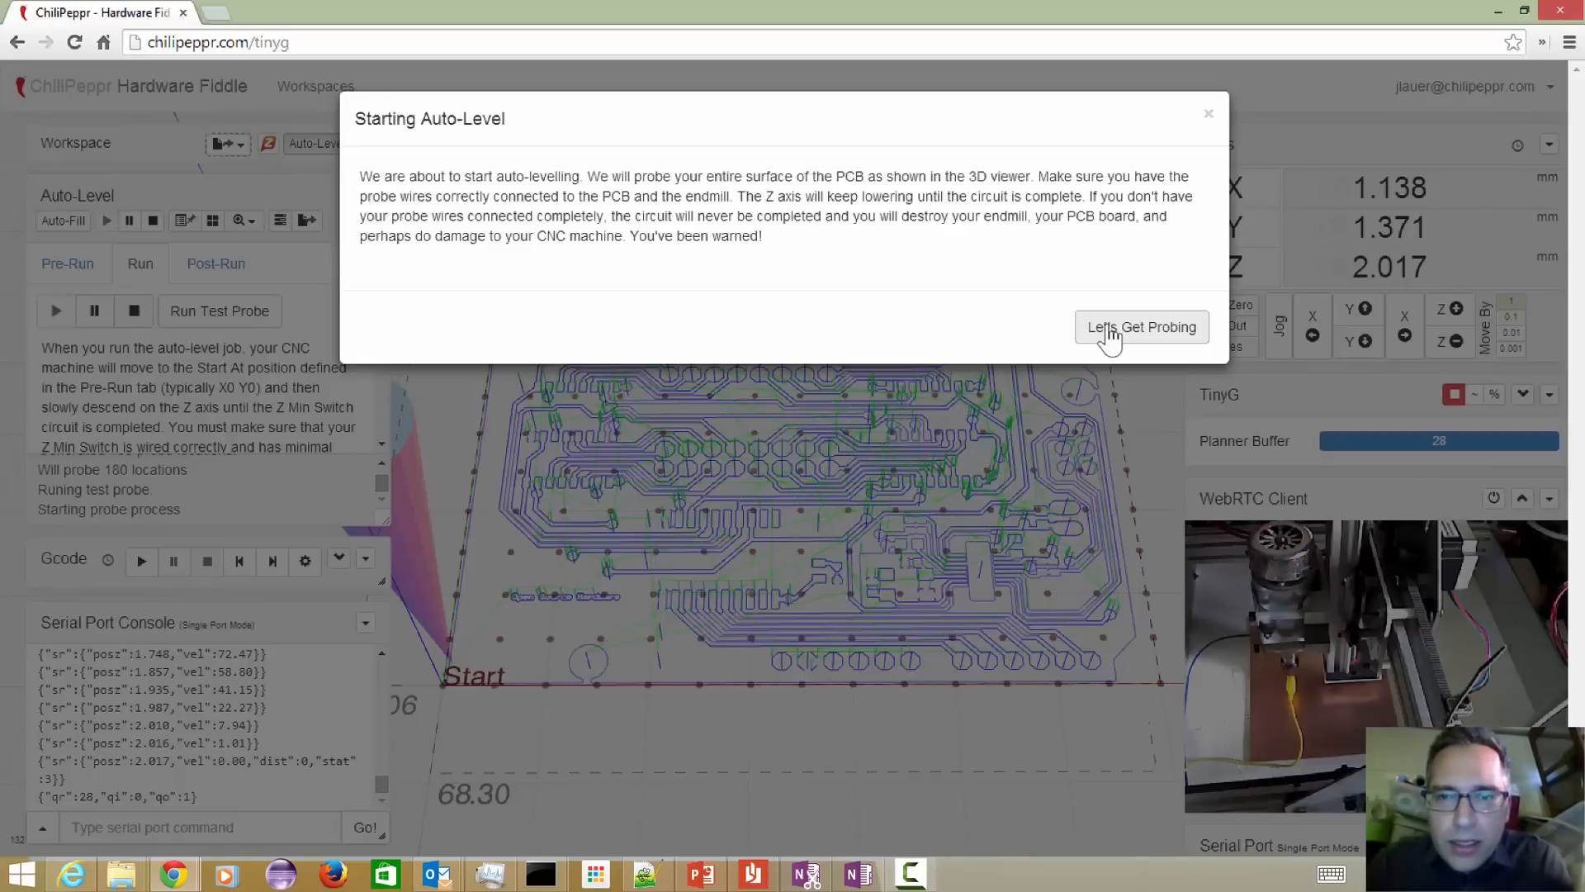
left_click(1109, 329)
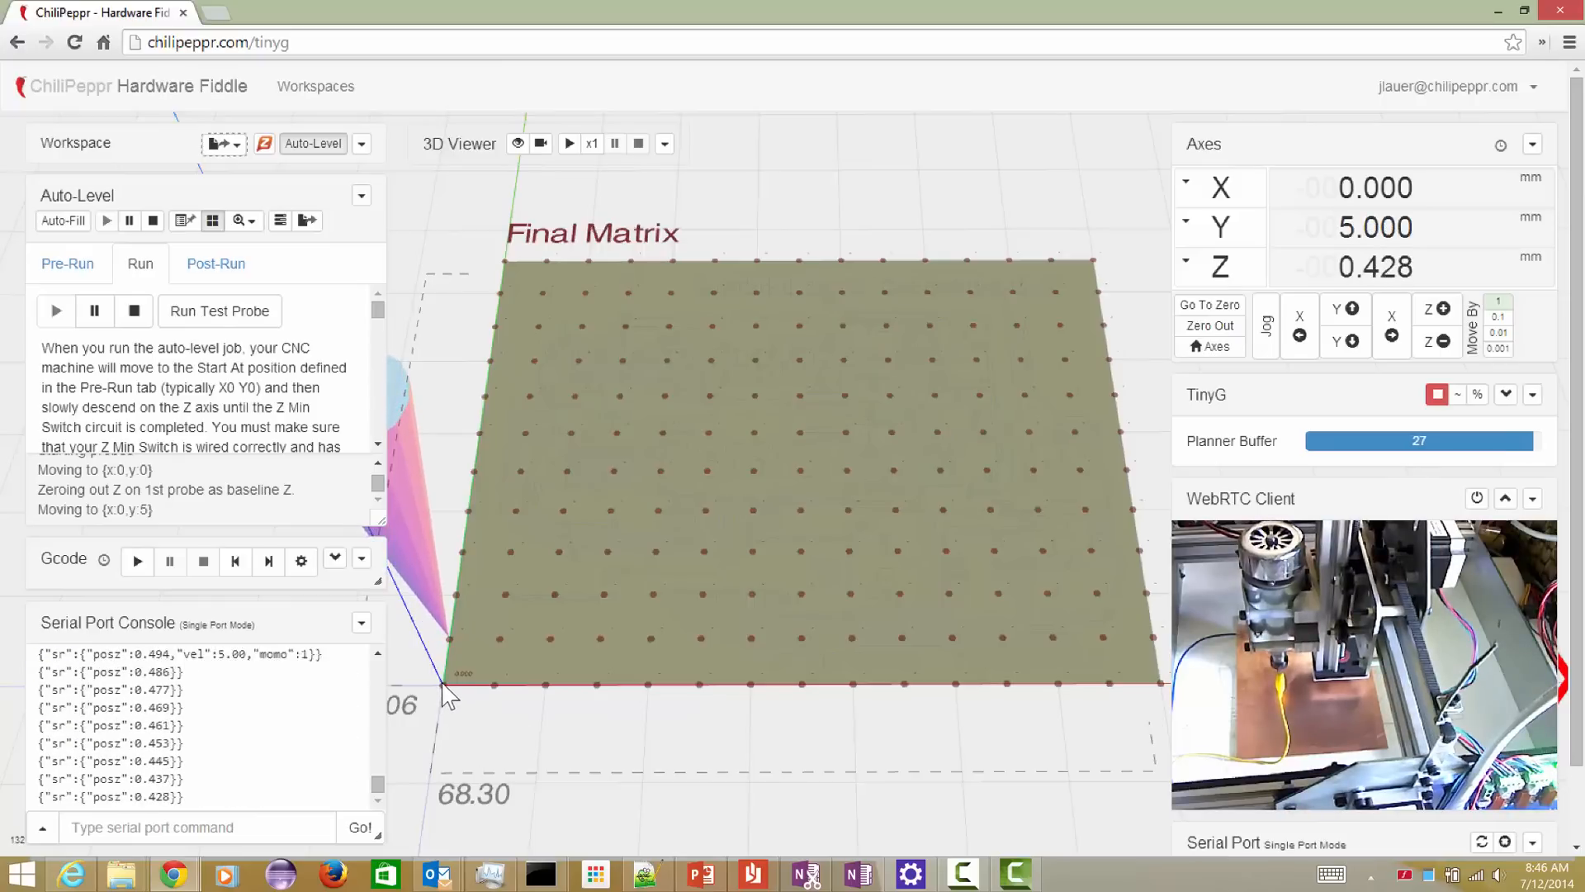
- Examine the probed Z values along the first column of the matrix in the 3D viewer while probing runs
scroll(443, 683, "up", 3)
right_click_drag(529, 647, 576, 617)
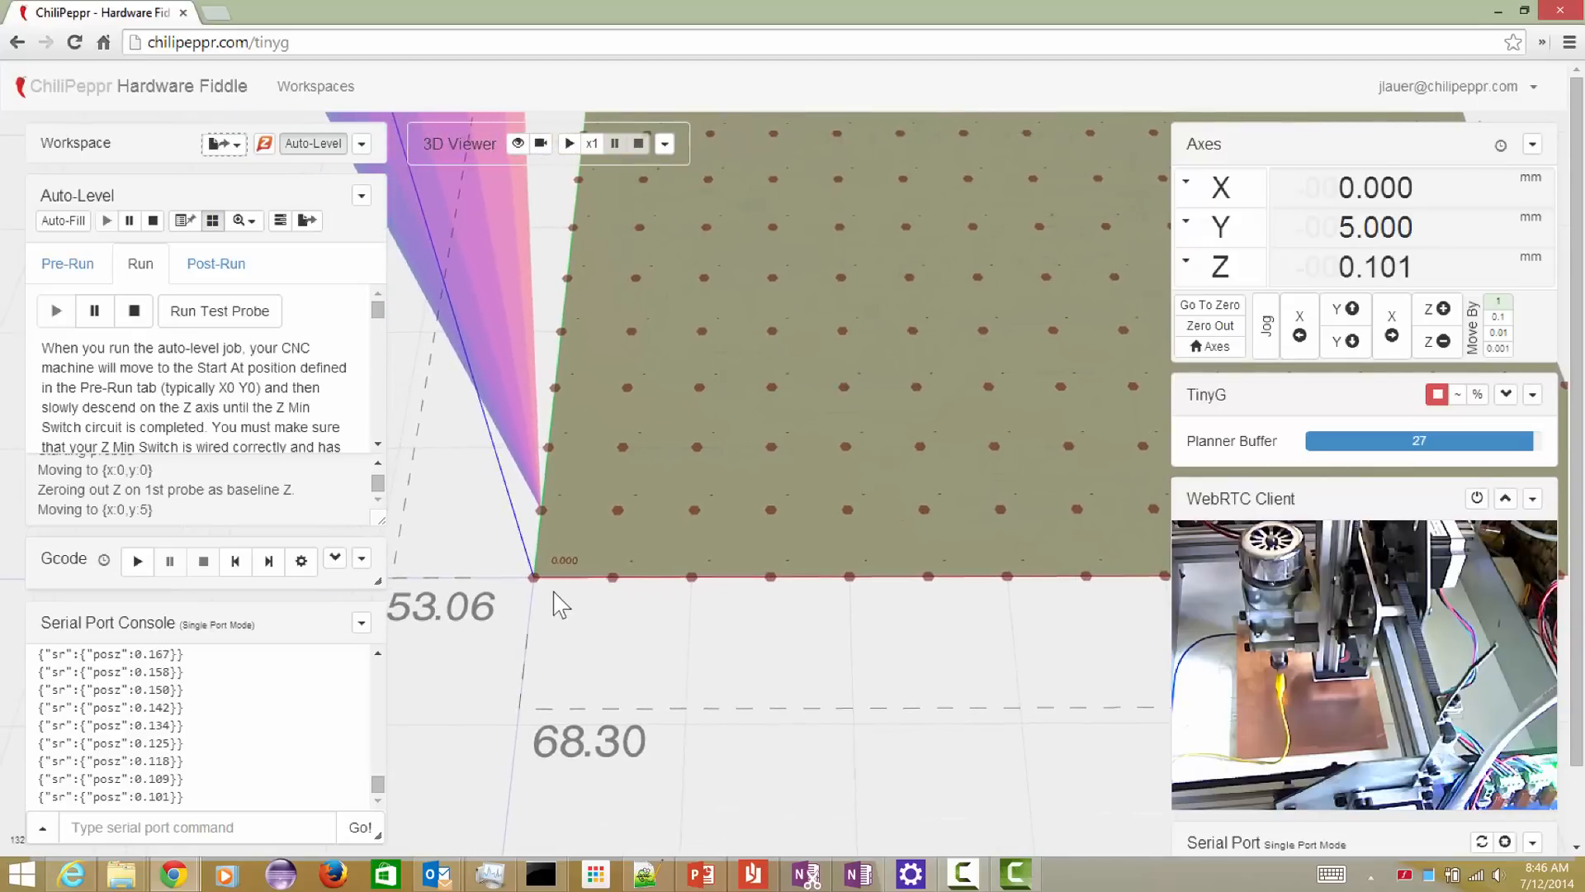
scroll(554, 592, "up", 3)
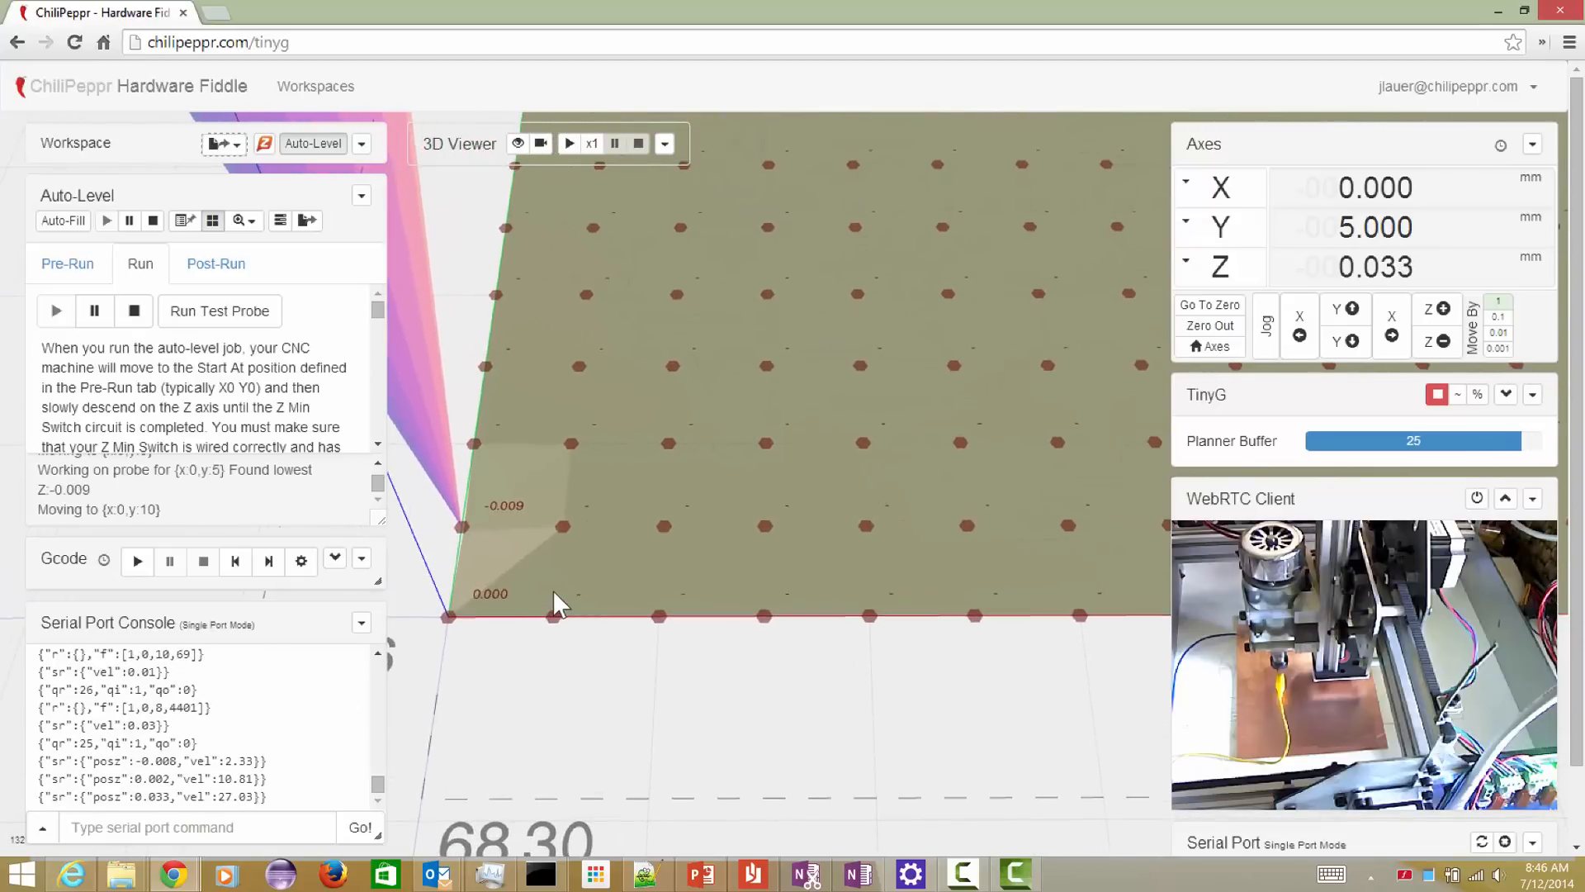
left_click_drag(561, 592, 606, 589)
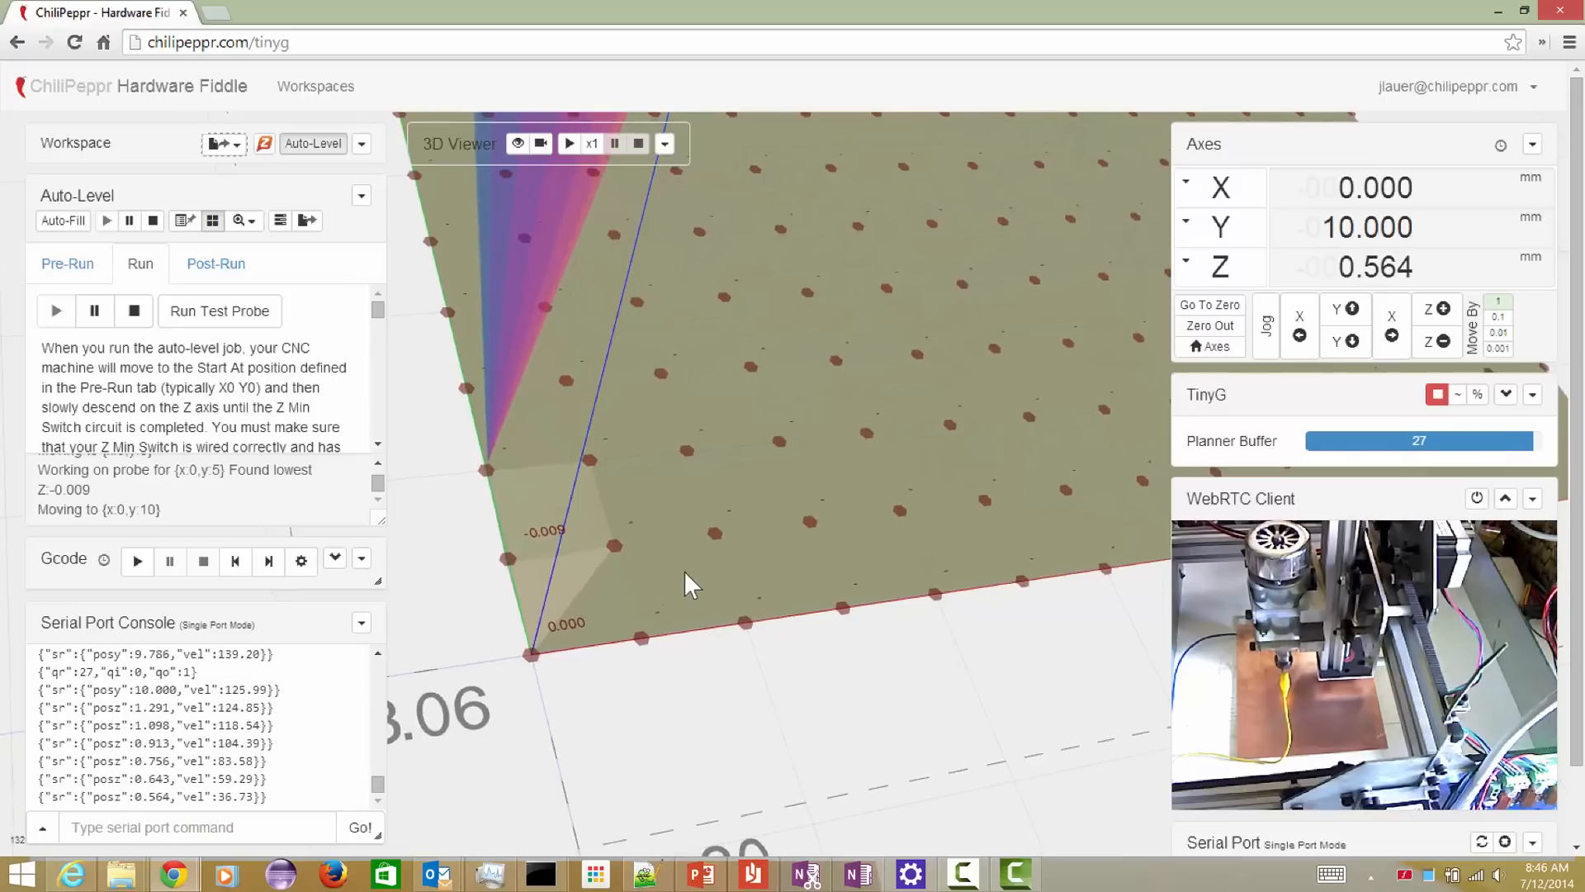
right_click_drag(685, 572, 689, 581)
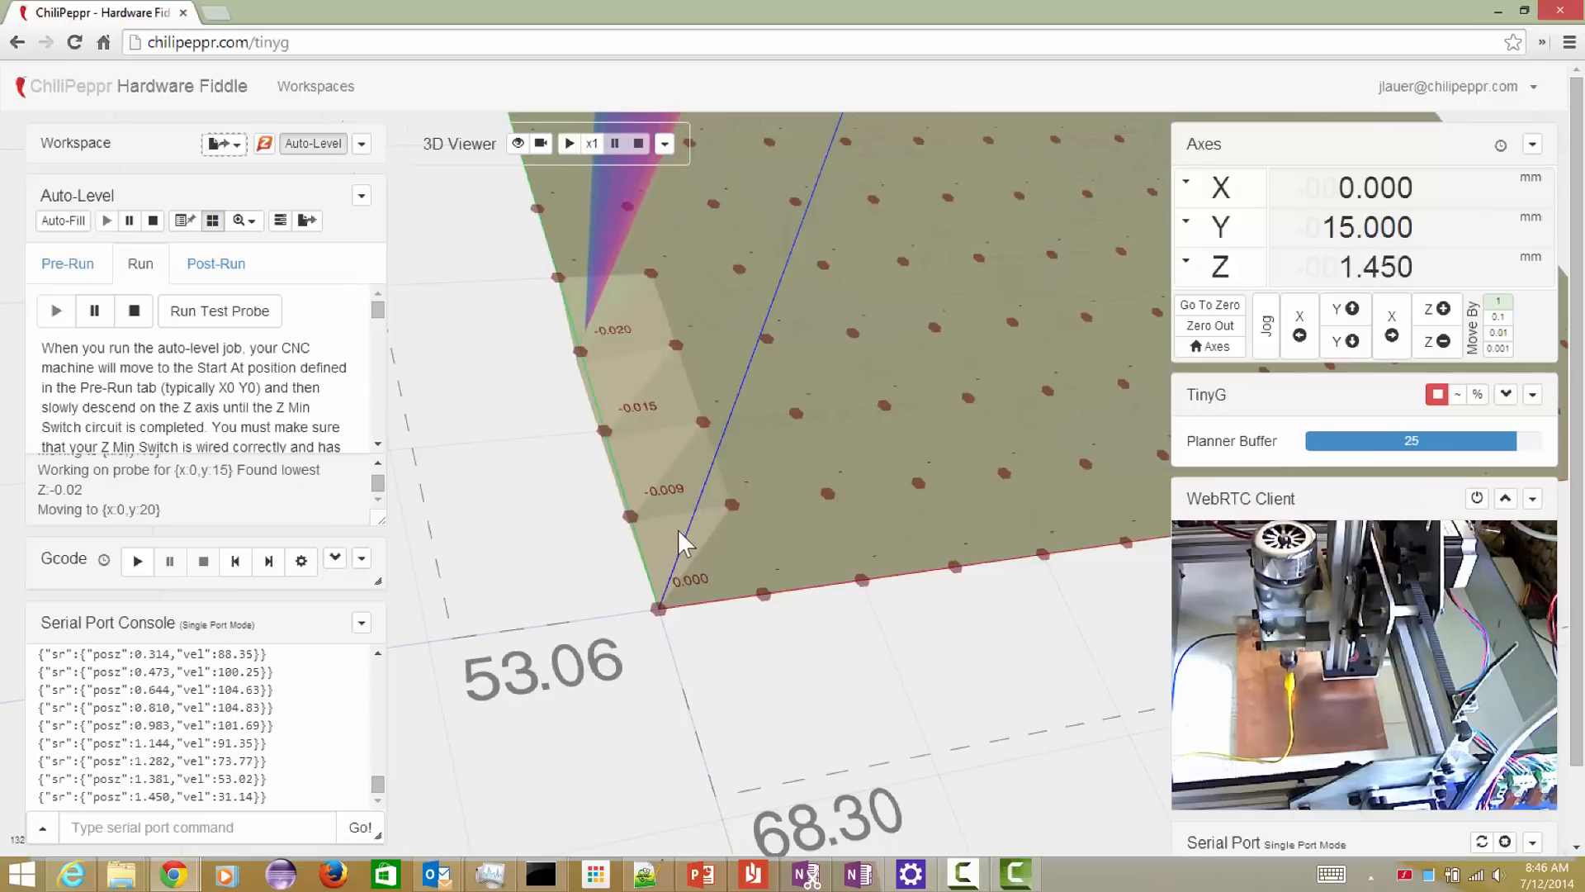
left_click_drag(685, 526, 636, 539)
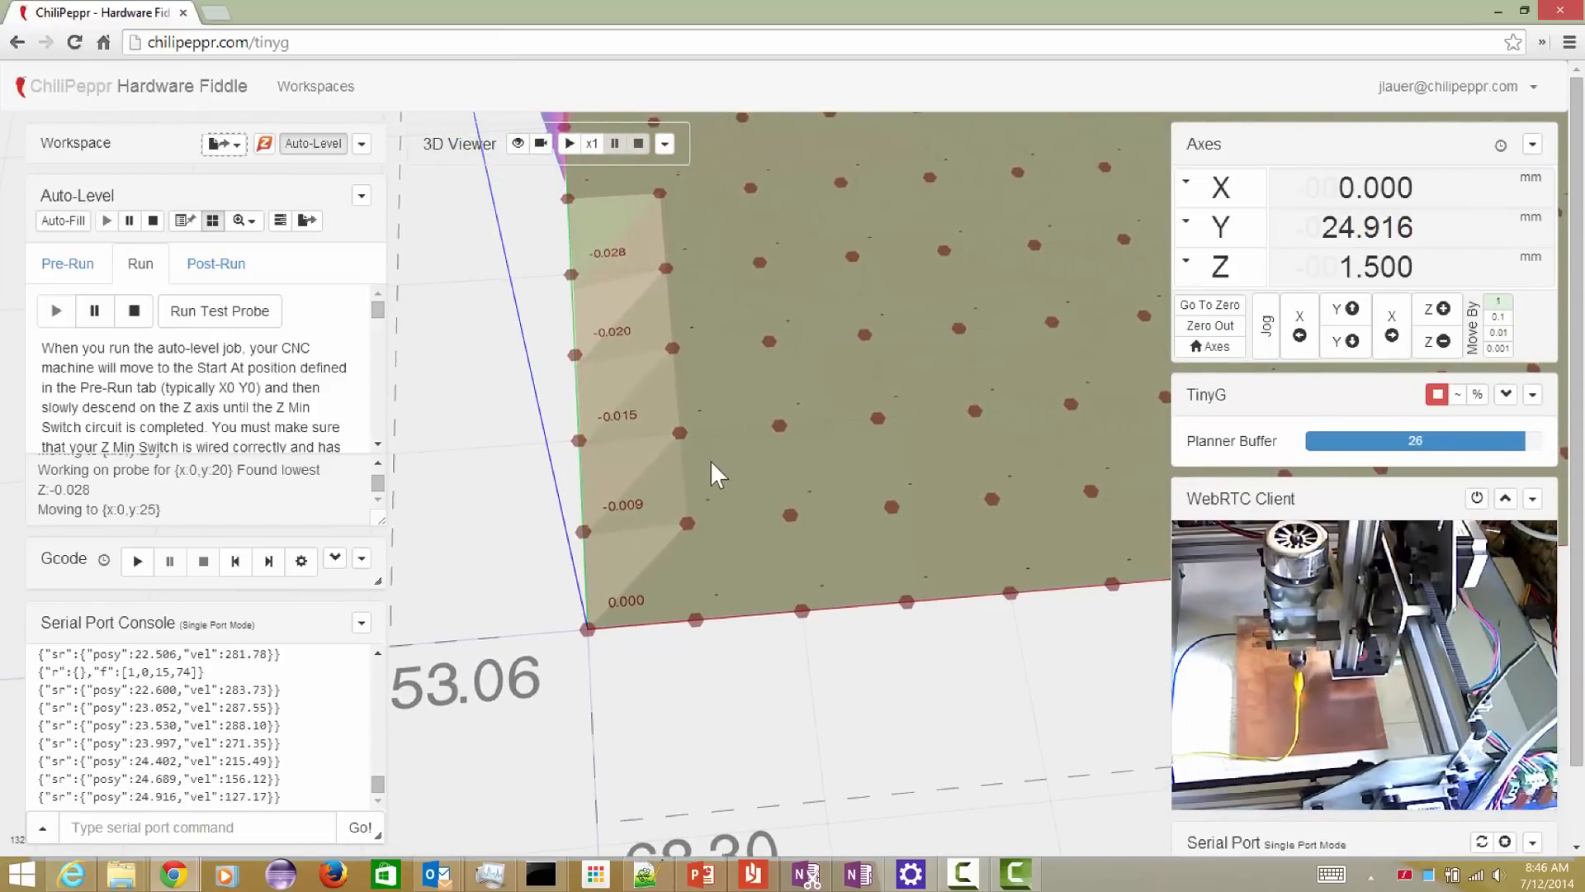
right_click_drag(710, 459, 730, 471)
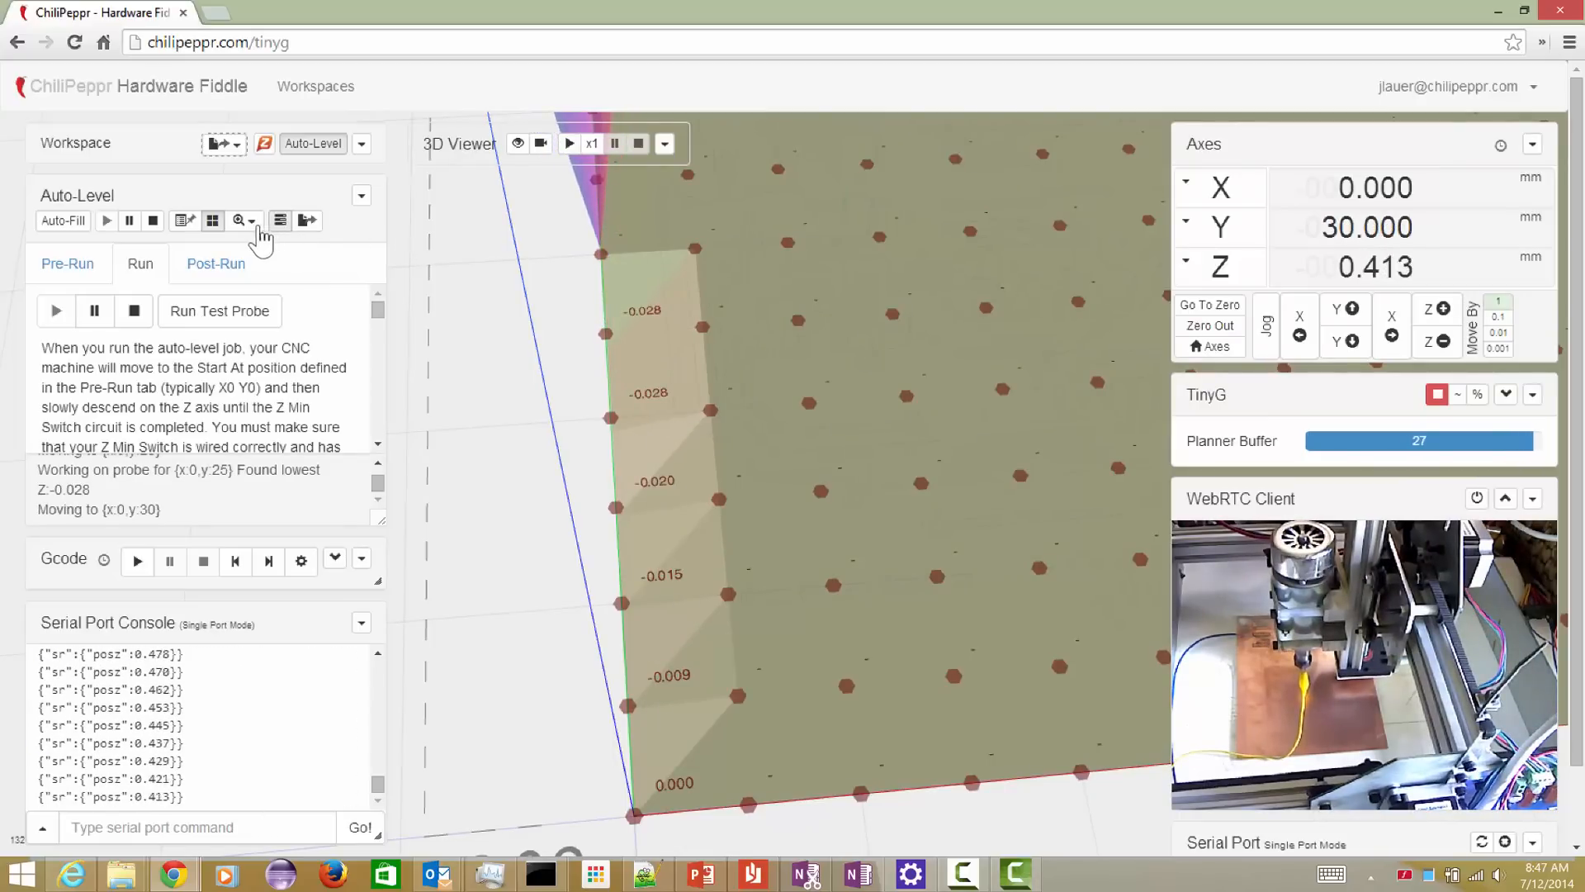
- Try displaying the probe matrix with 10x exaggeration and with 1x (None)
left_click(245, 224)
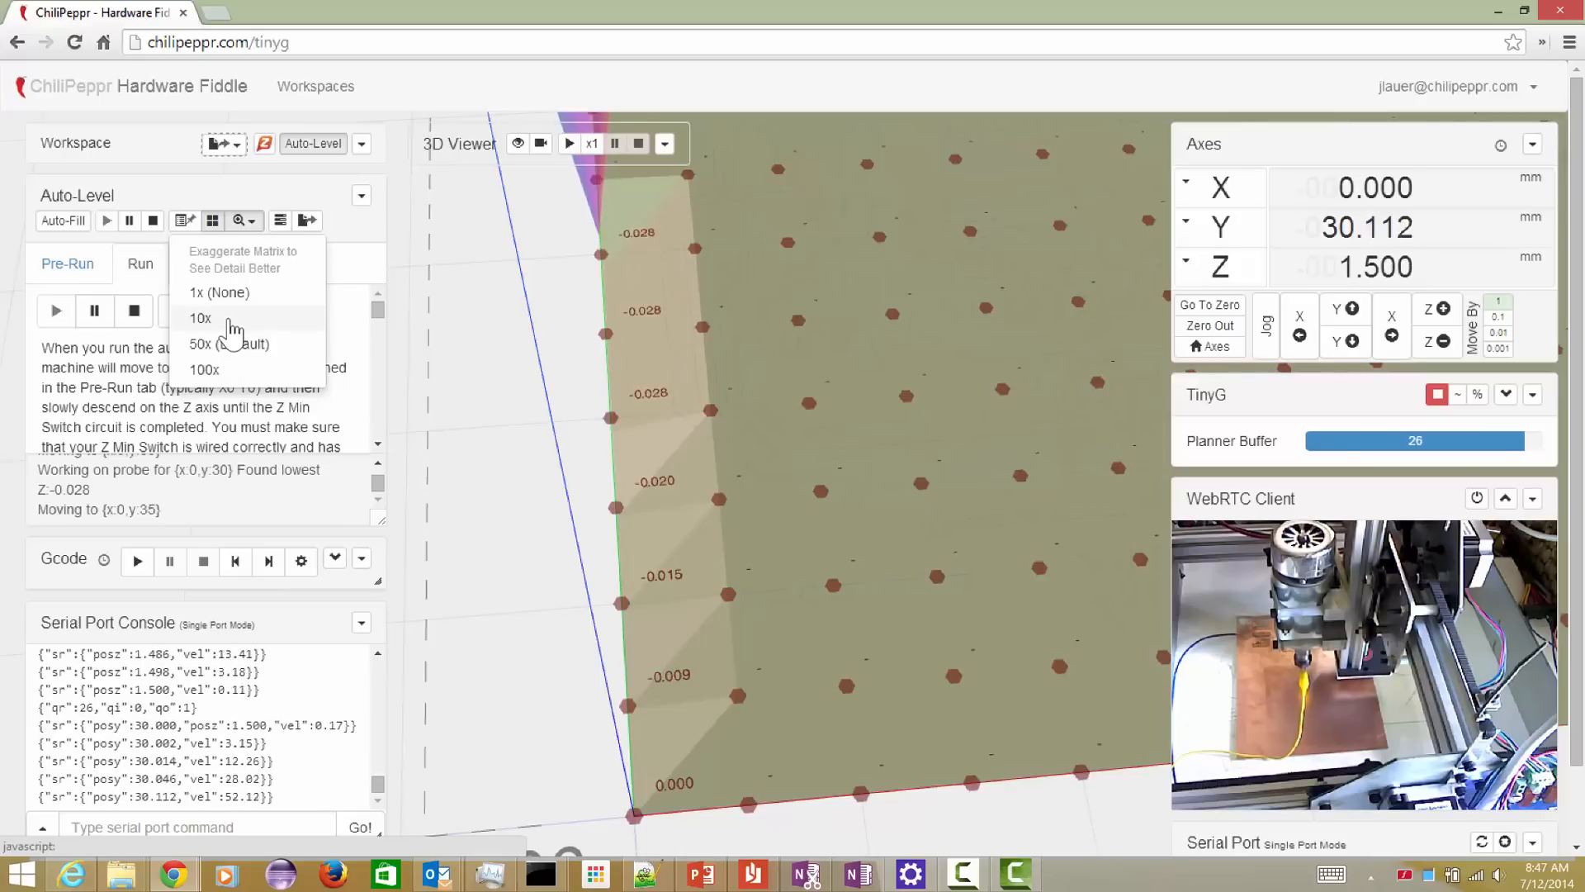
left_click(230, 320)
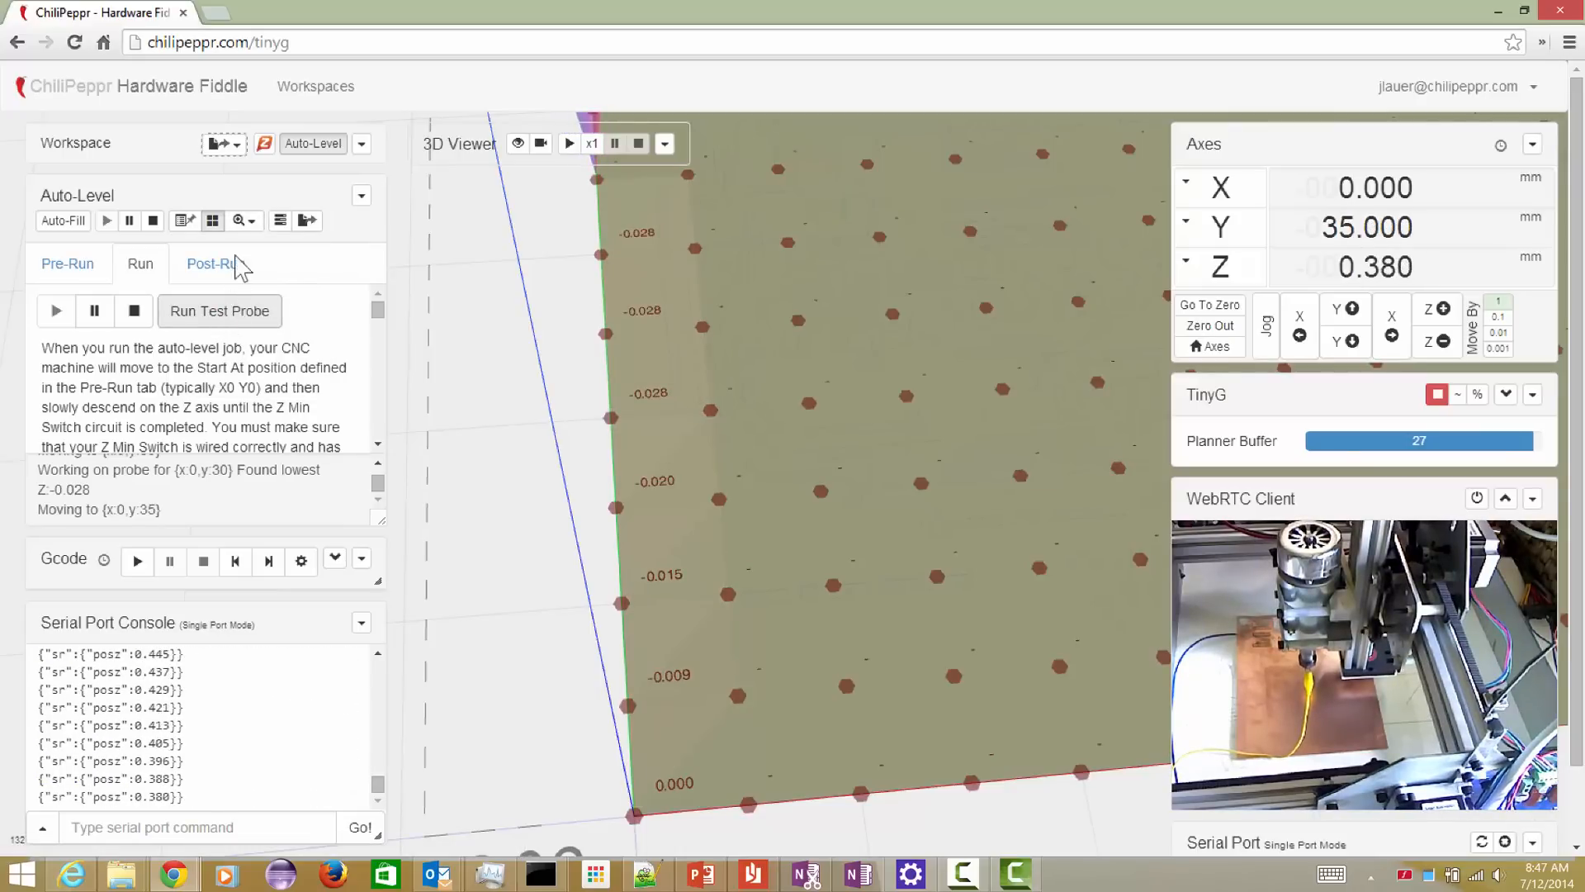
left_click(240, 220)
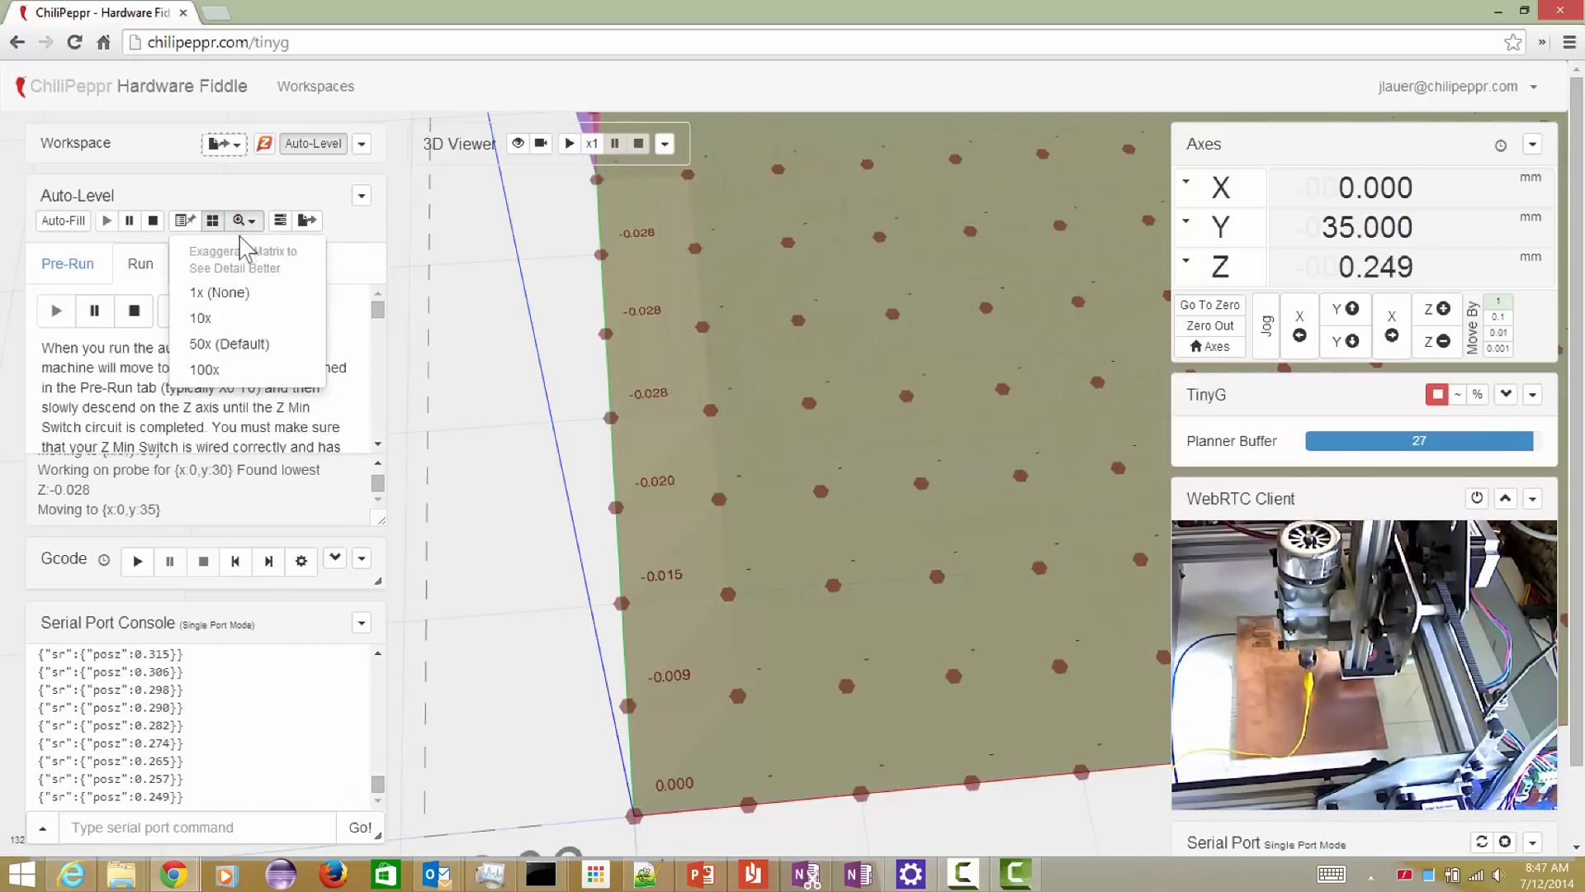
left_click(232, 293)
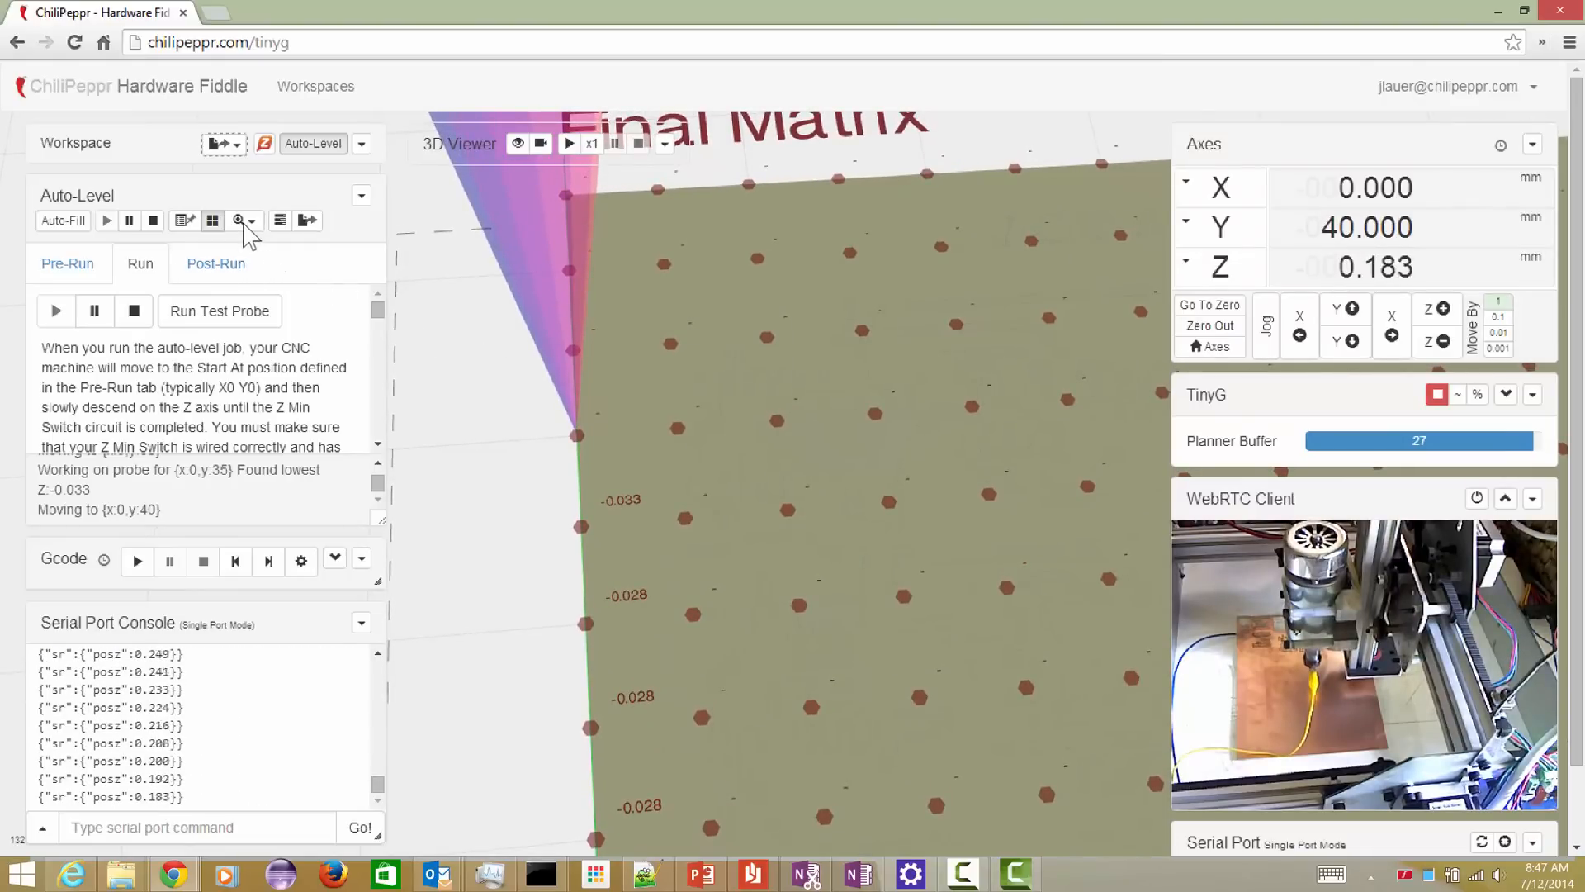
- Exaggerate the probe matrix 100x to inspect the probed column's relief, and return it to 50x (Default)
left_click(243, 221)
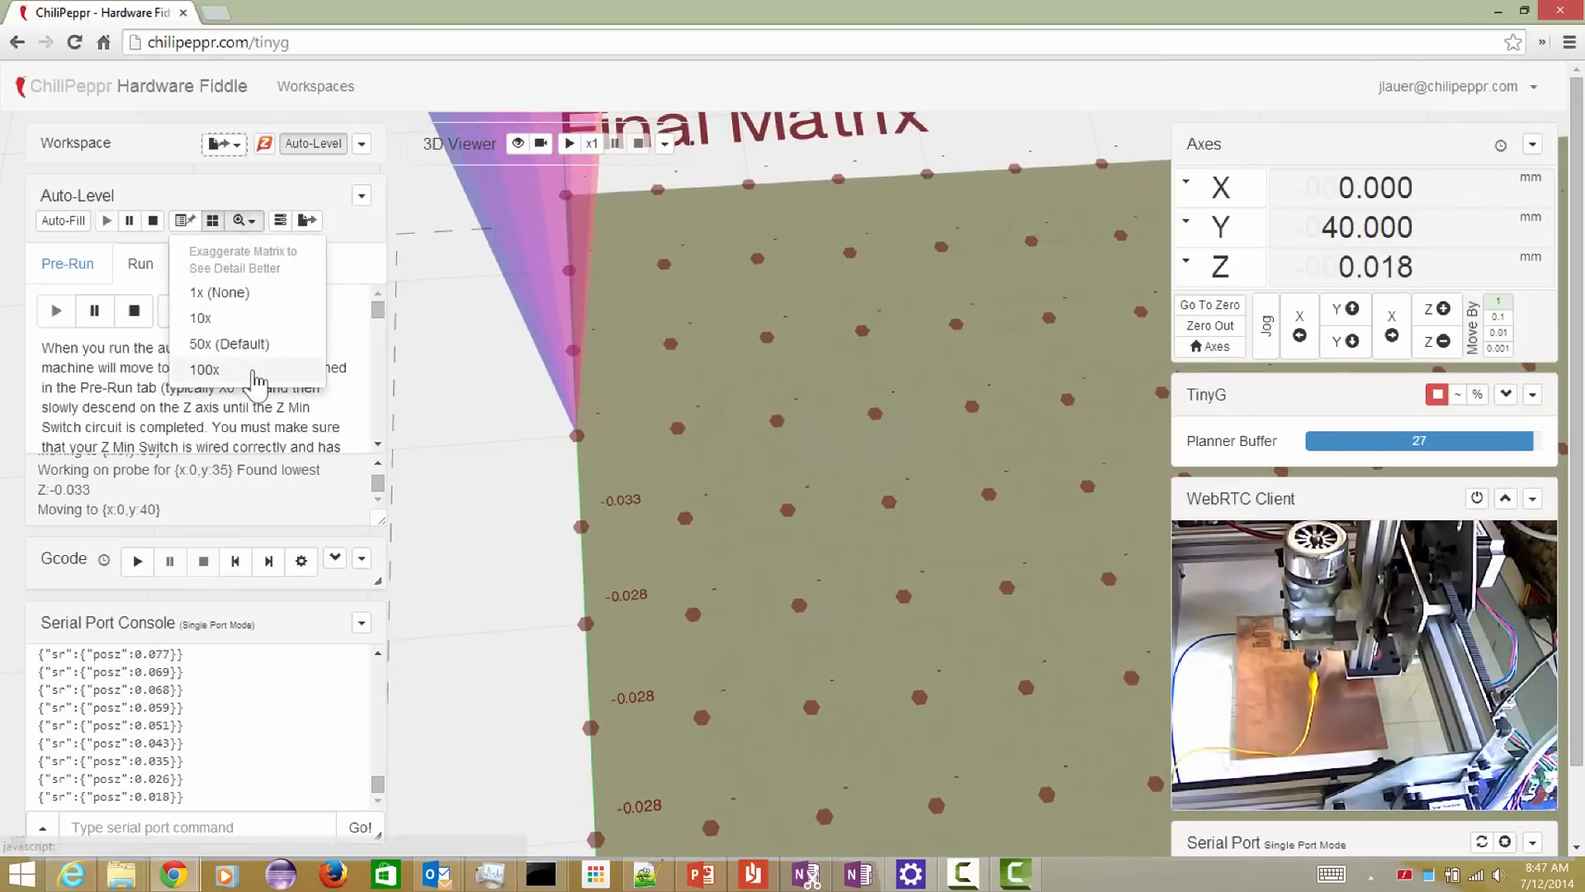
left_click(255, 370)
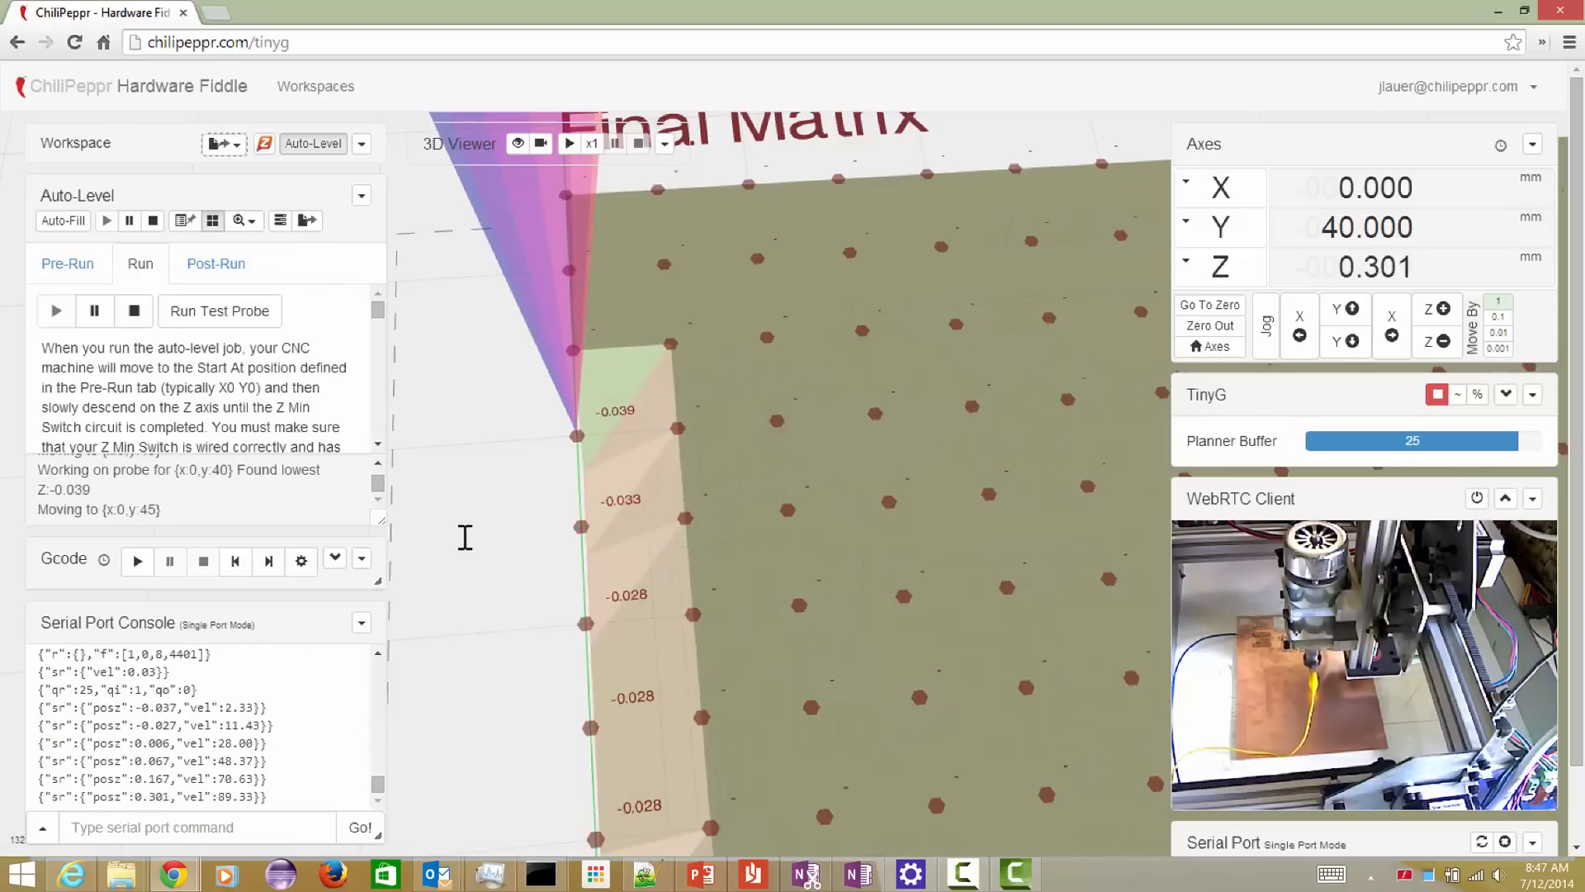
right_click_drag(459, 536, 518, 457)
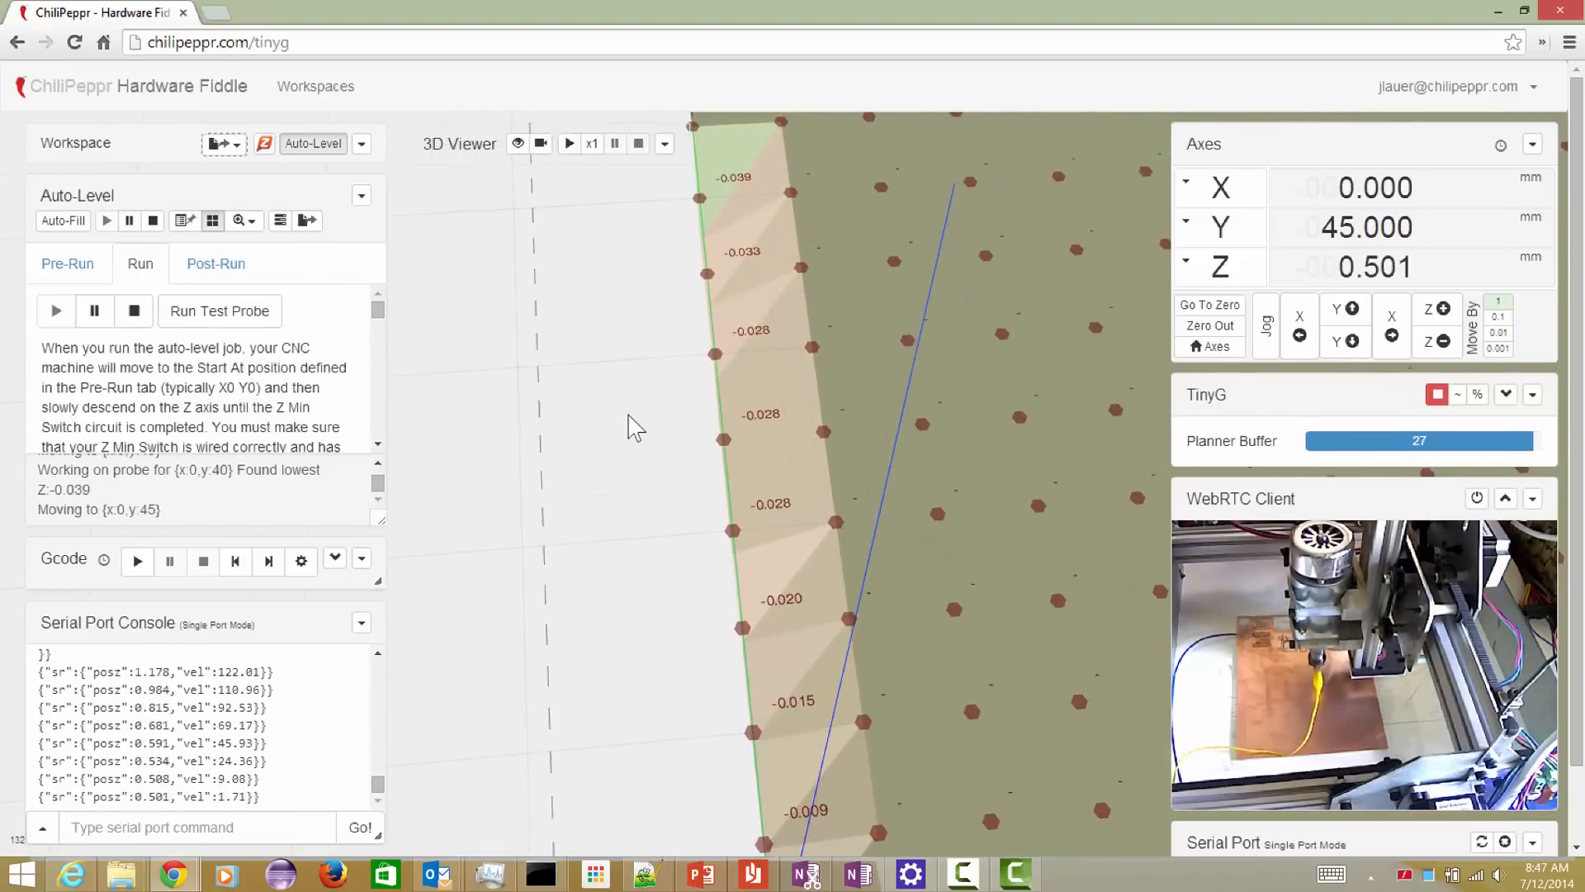
mouse_move(630, 425)
left_mouse_down()
mouse_move(679, 438)
mouse_move(748, 418)
mouse_move(635, 405)
left_mouse_up()
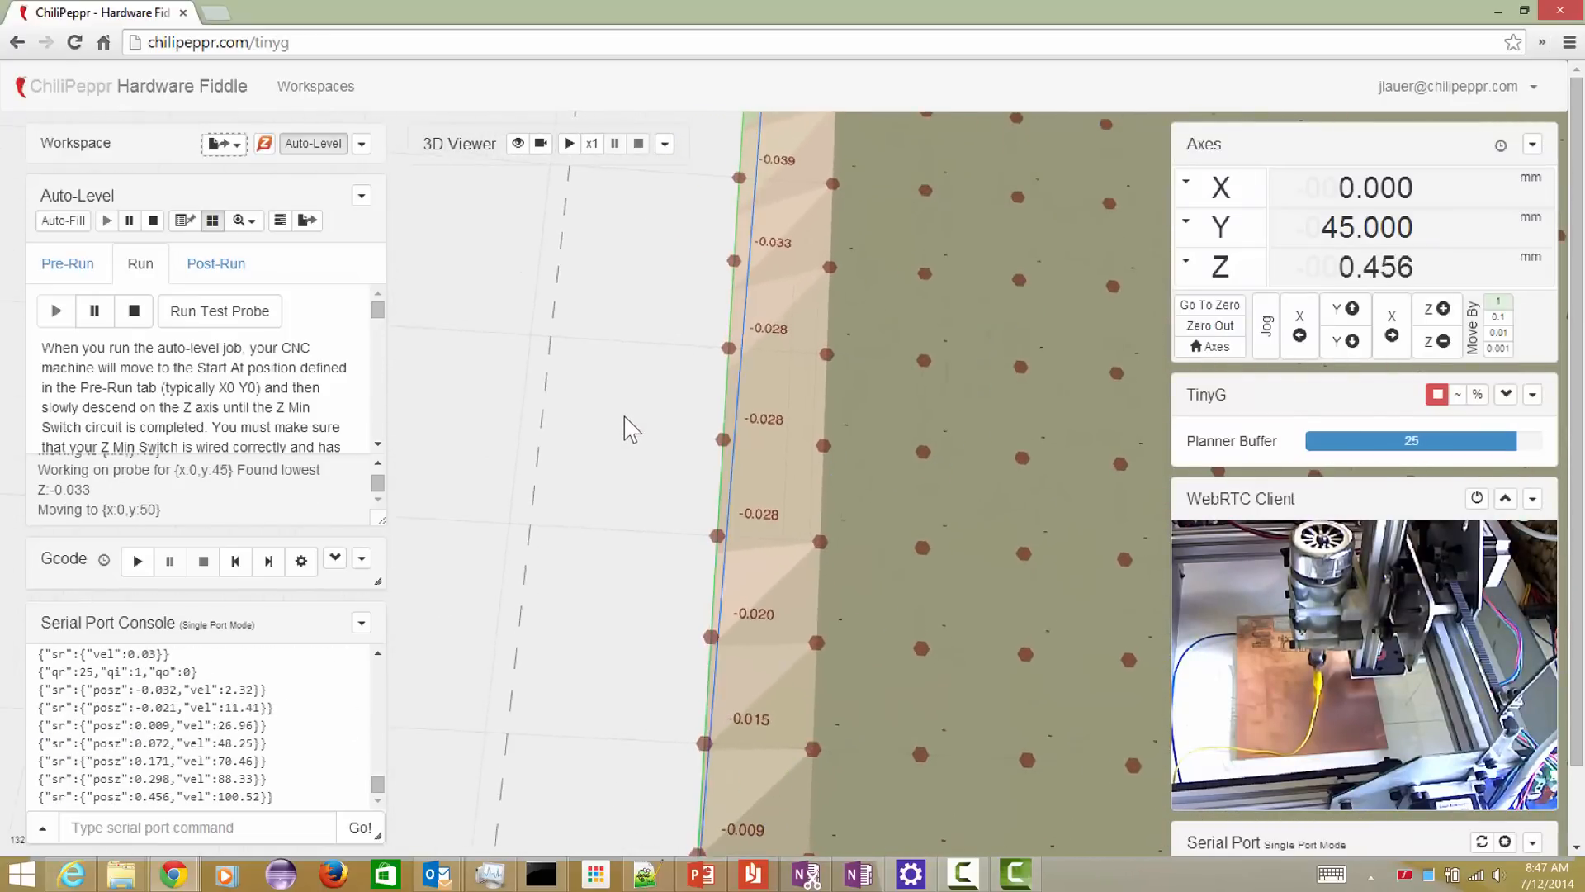
scroll(631, 427, "down", 3)
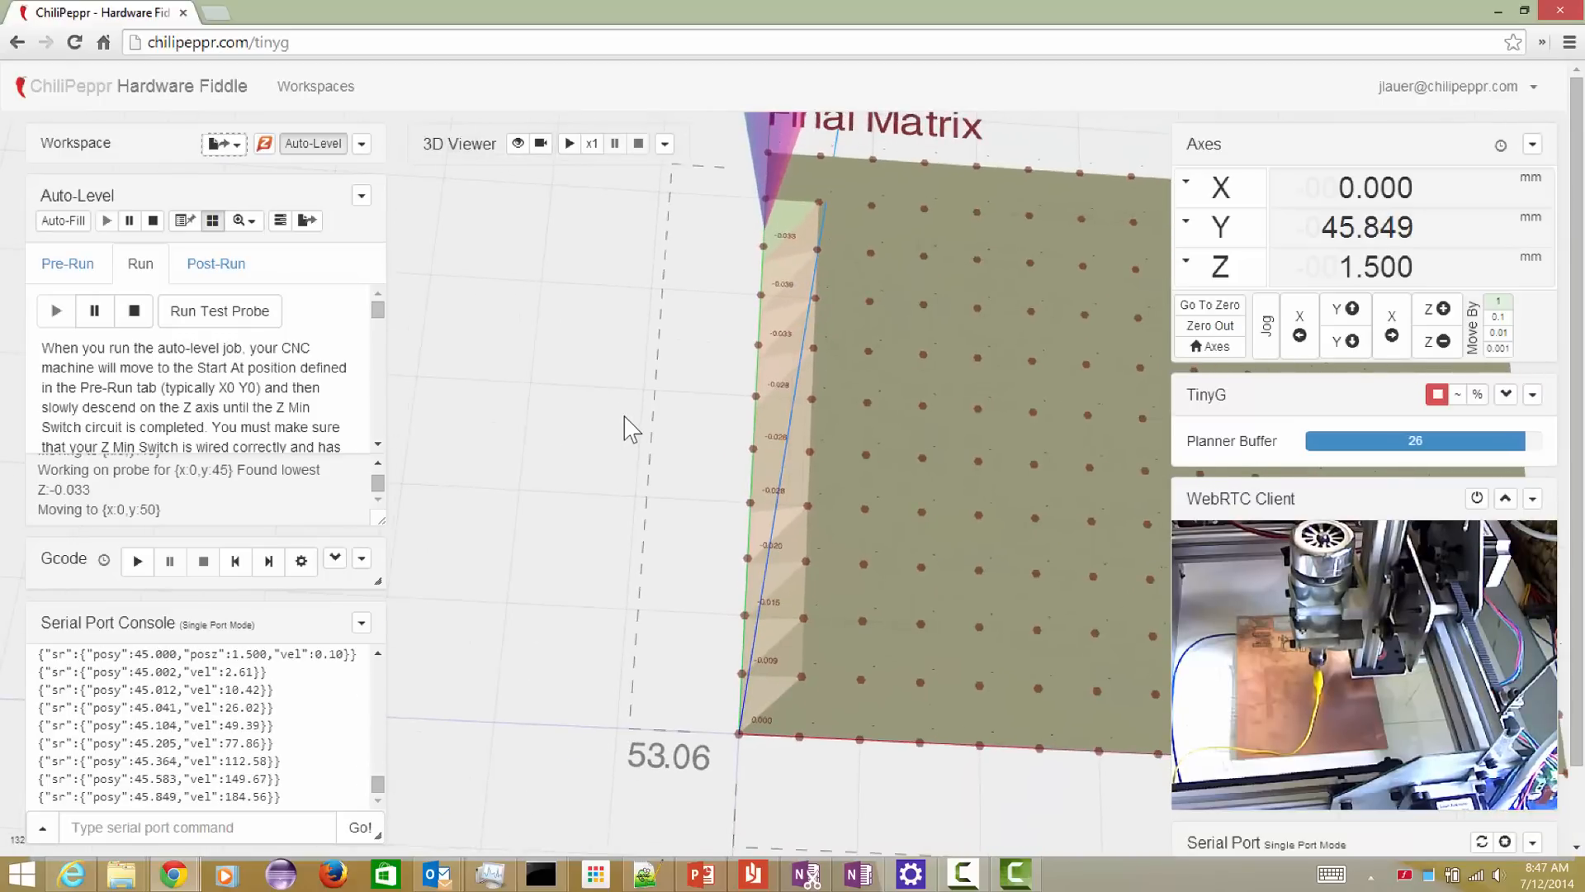
left_click(251, 216)
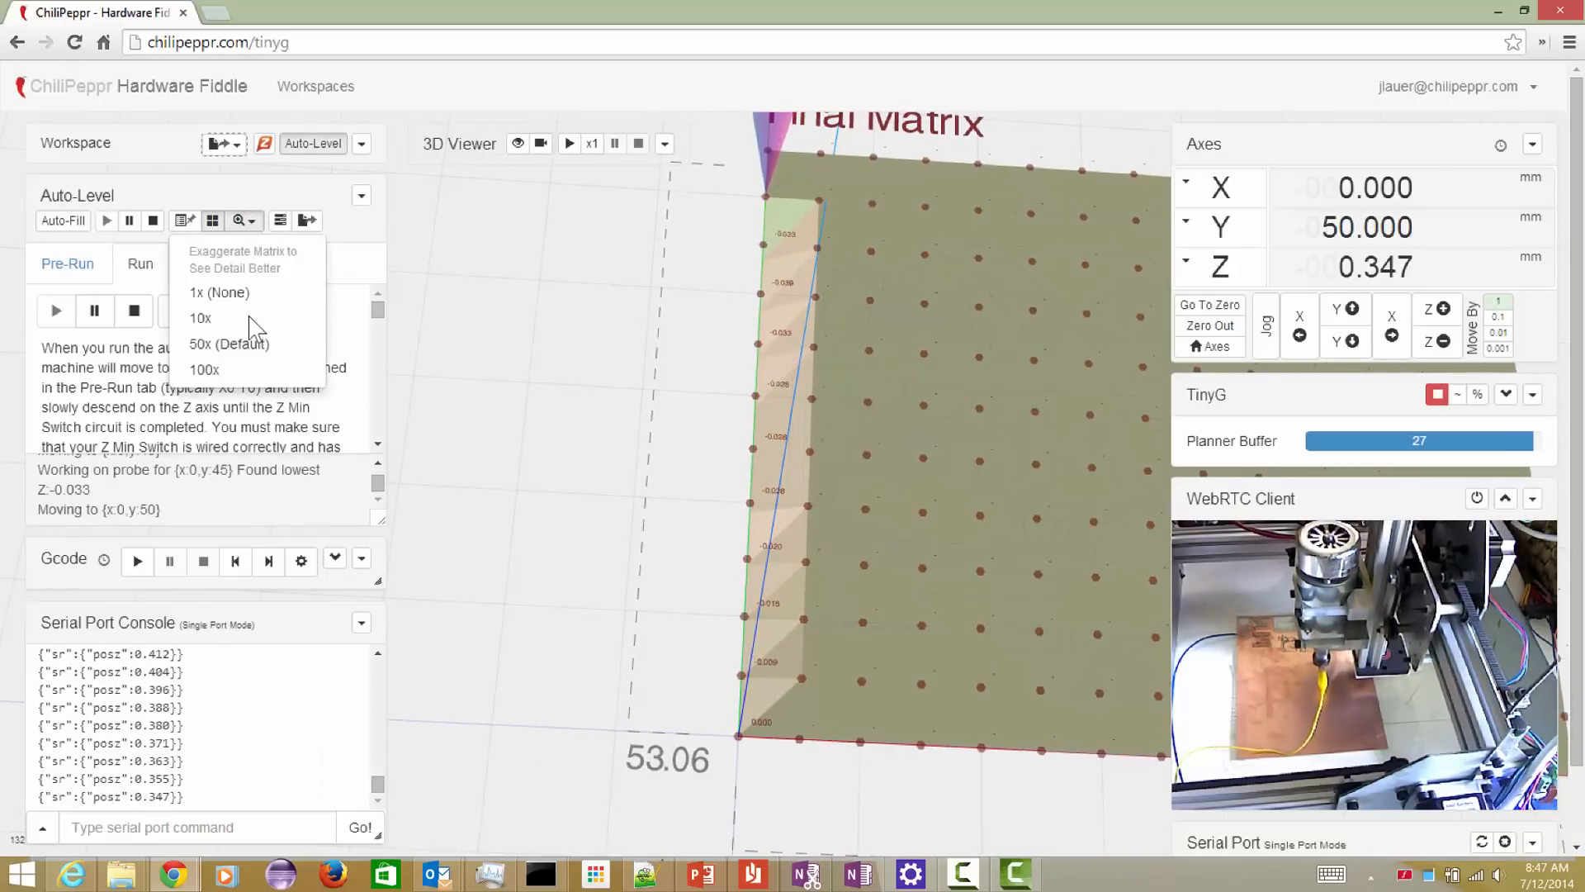
left_click(244, 343)
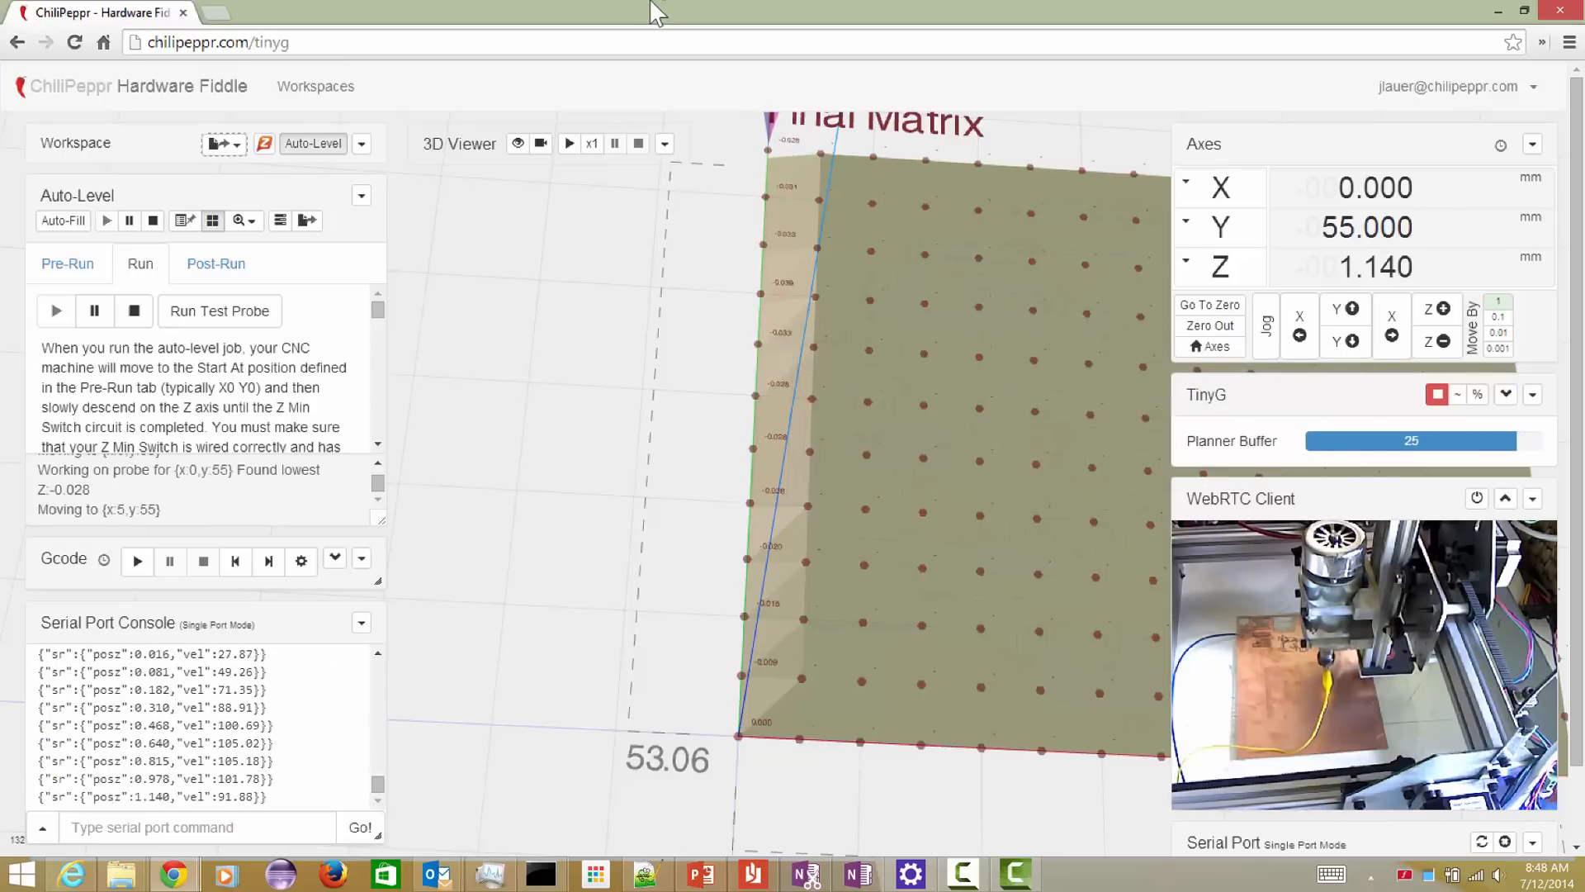
- View the WebRTC Server workspace at chilipeppr.com/webrtcserver in a new browser tab, dismiss its alert, and close that tab
left_click(219, 13)
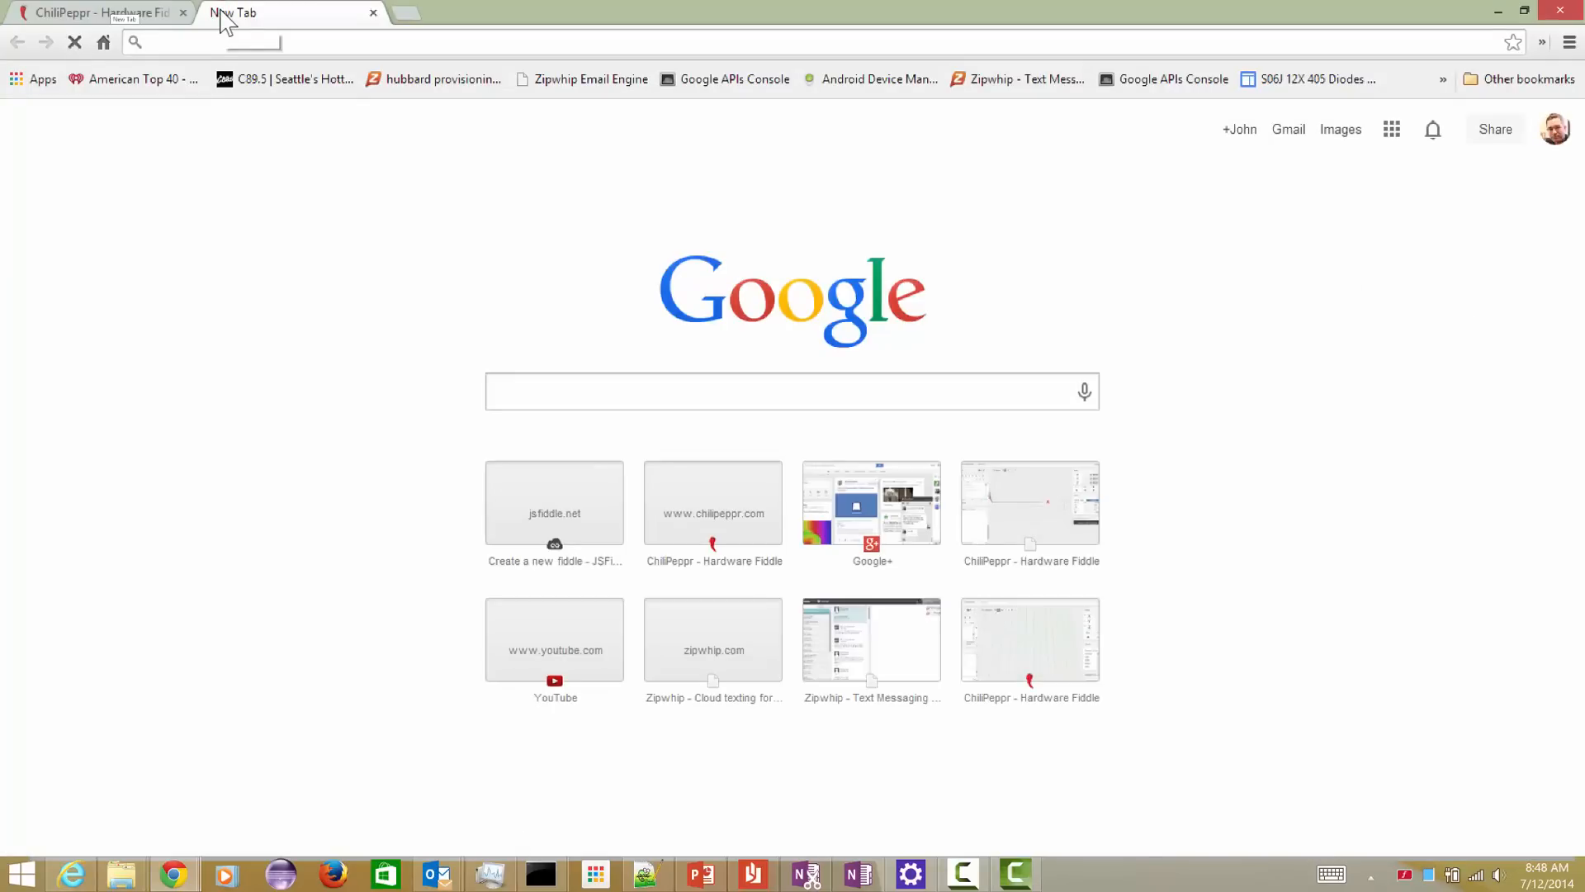
type("chilipeppr.com")
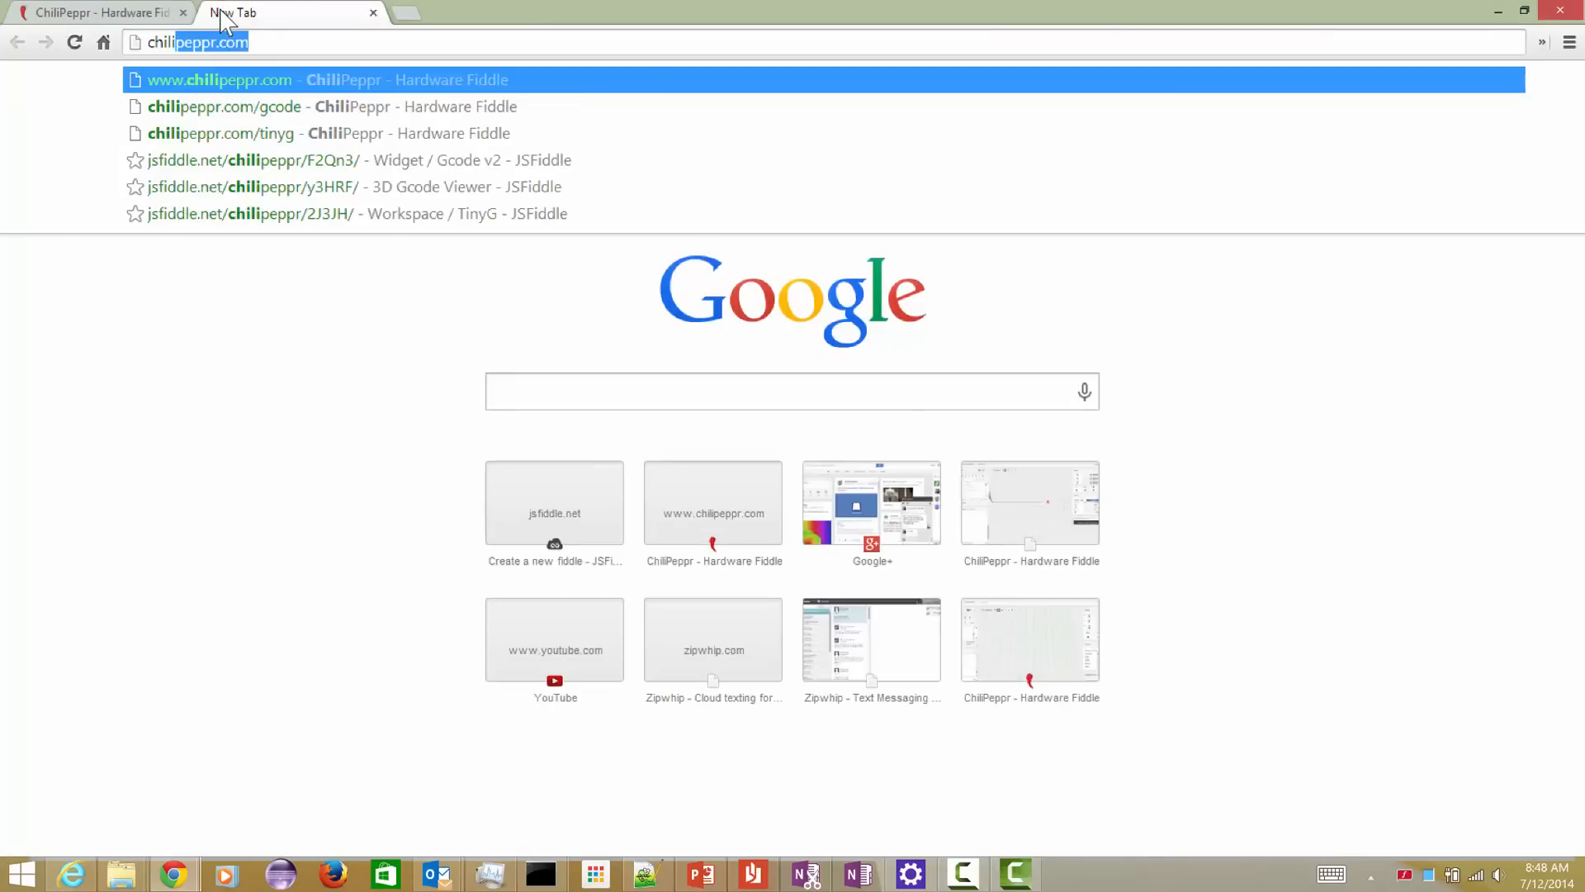
key("Right")
type("/")
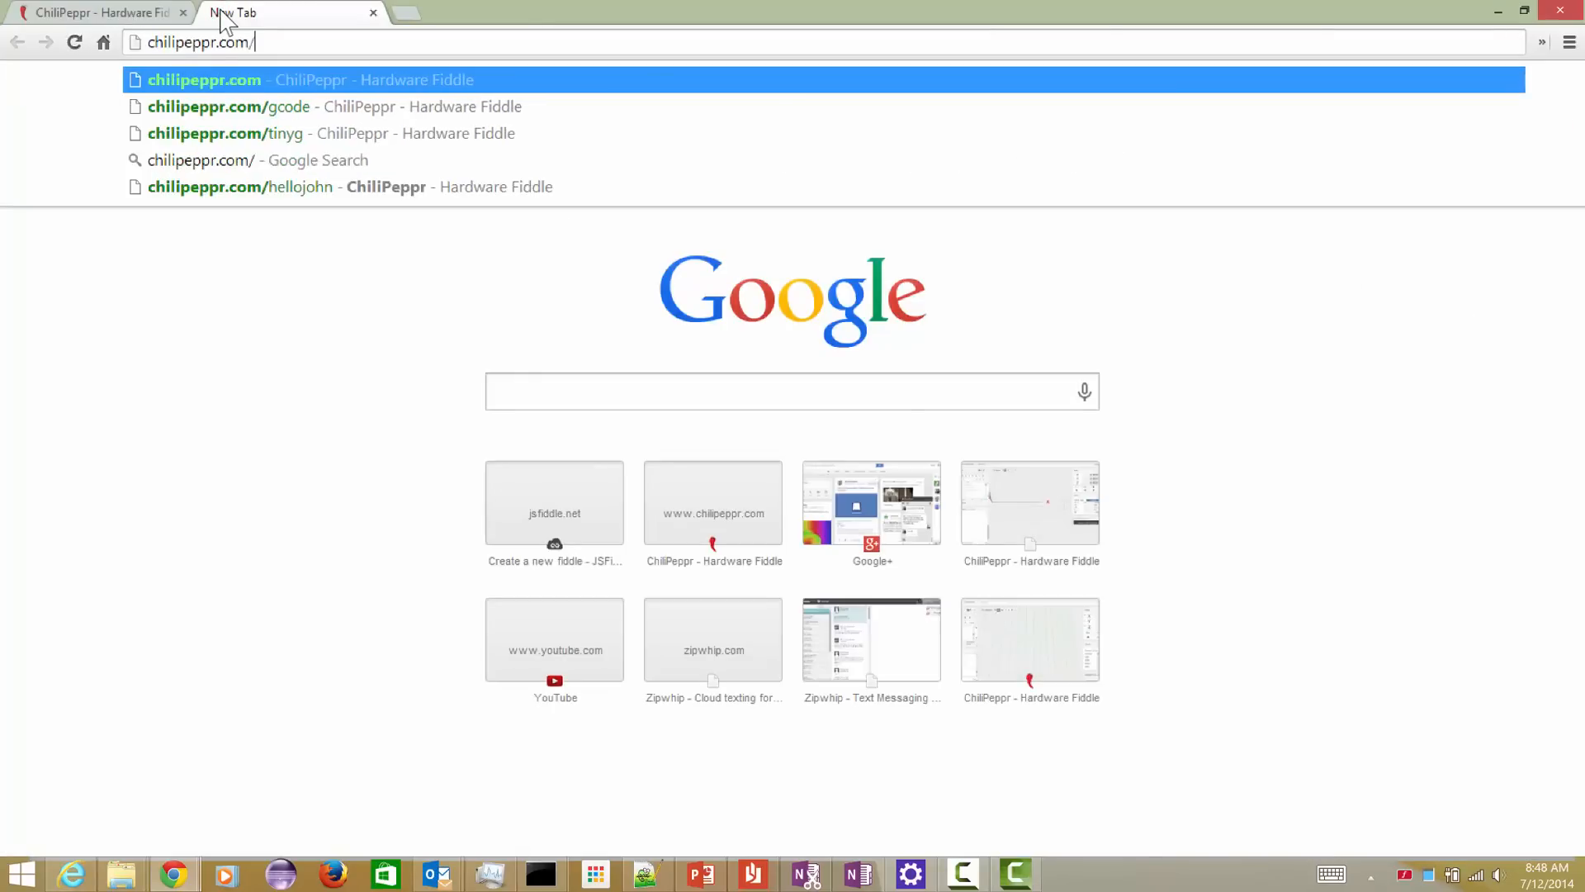
type("webrtcserver")
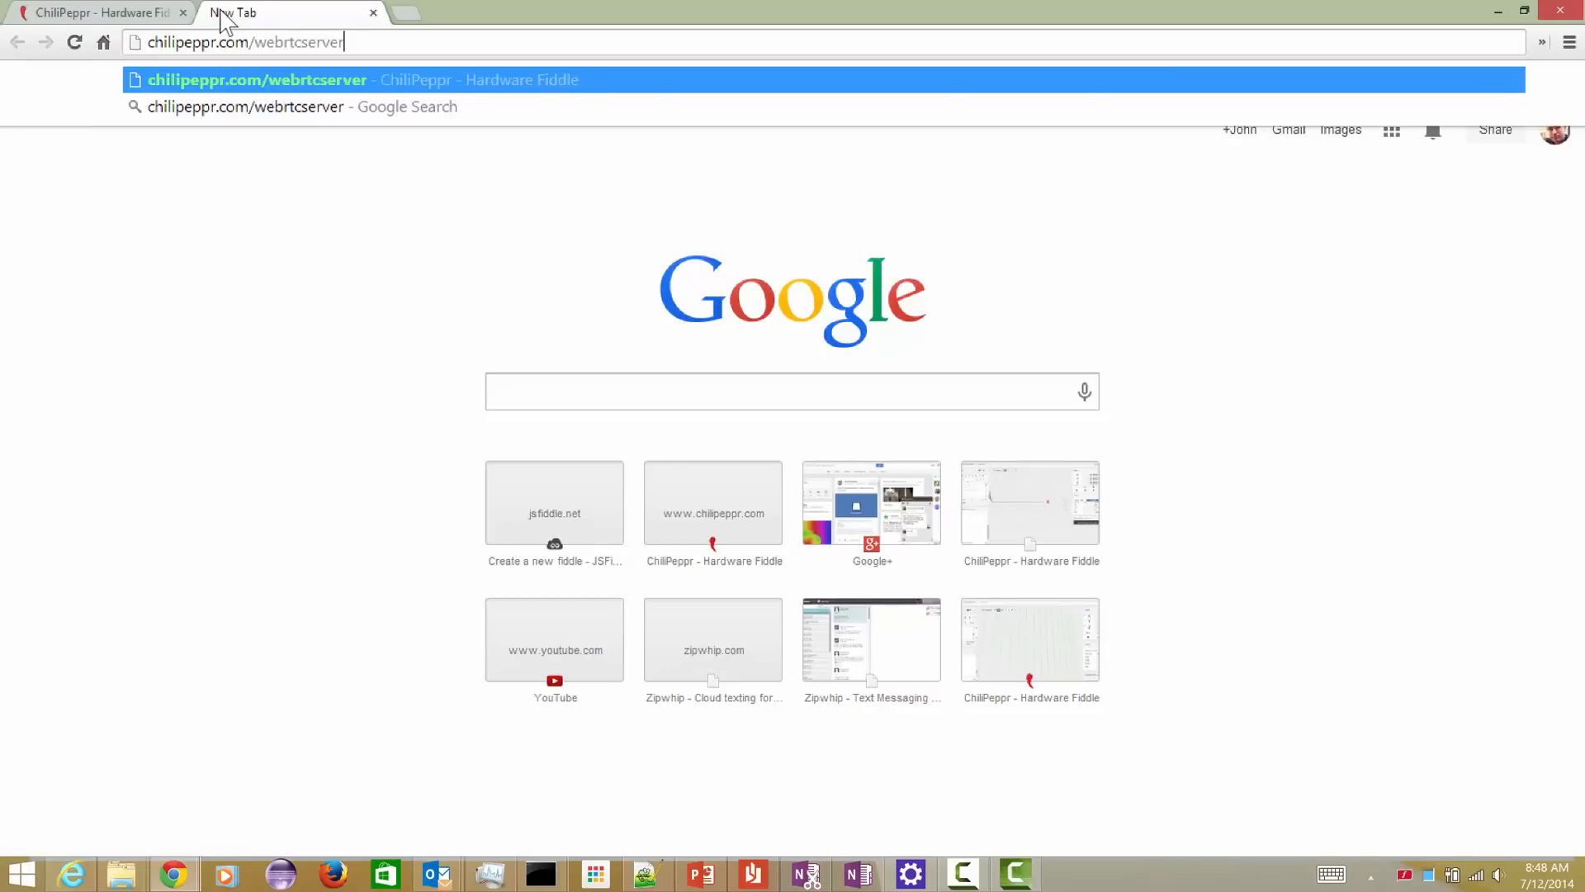
key("Return")
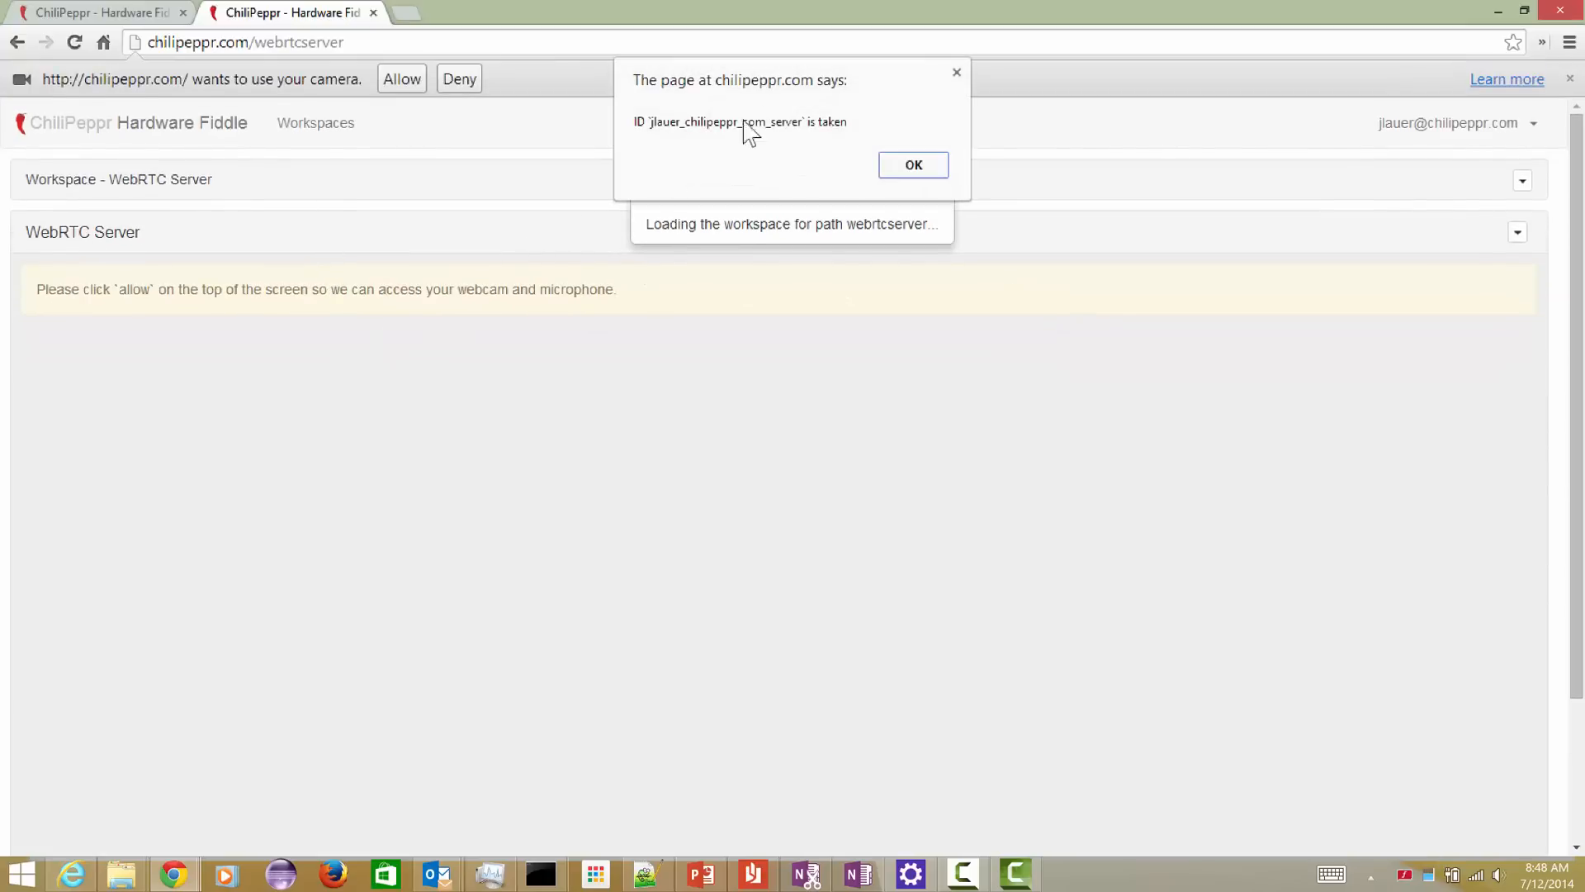
left_click(908, 168)
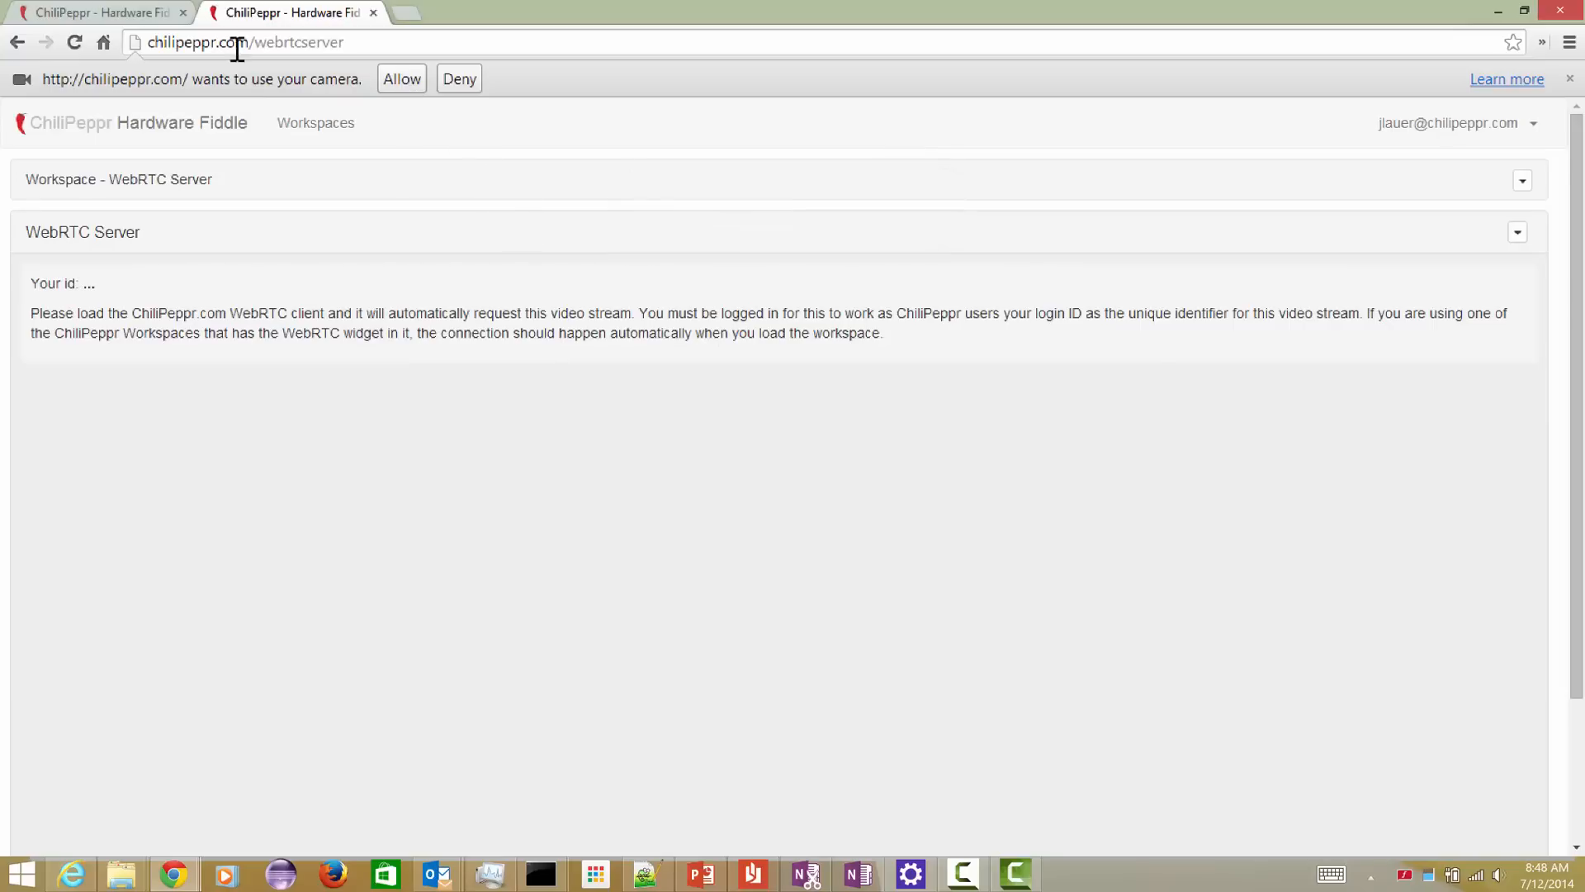
left_click(374, 13)
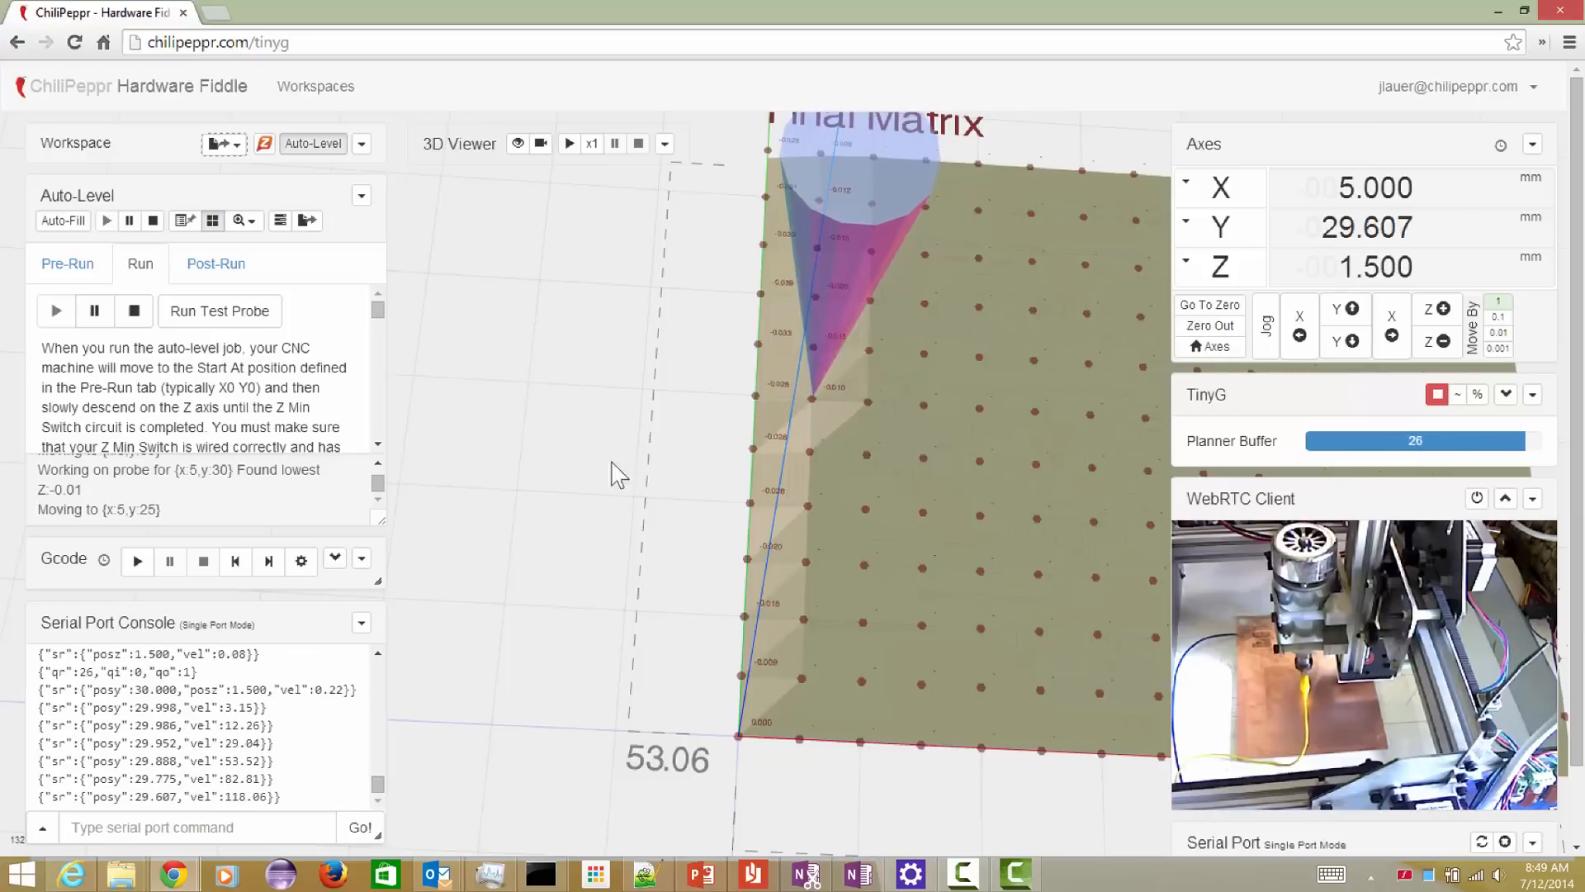
- Show the post-run options and switch the probe data matrix display off and back on
left_click(198, 268)
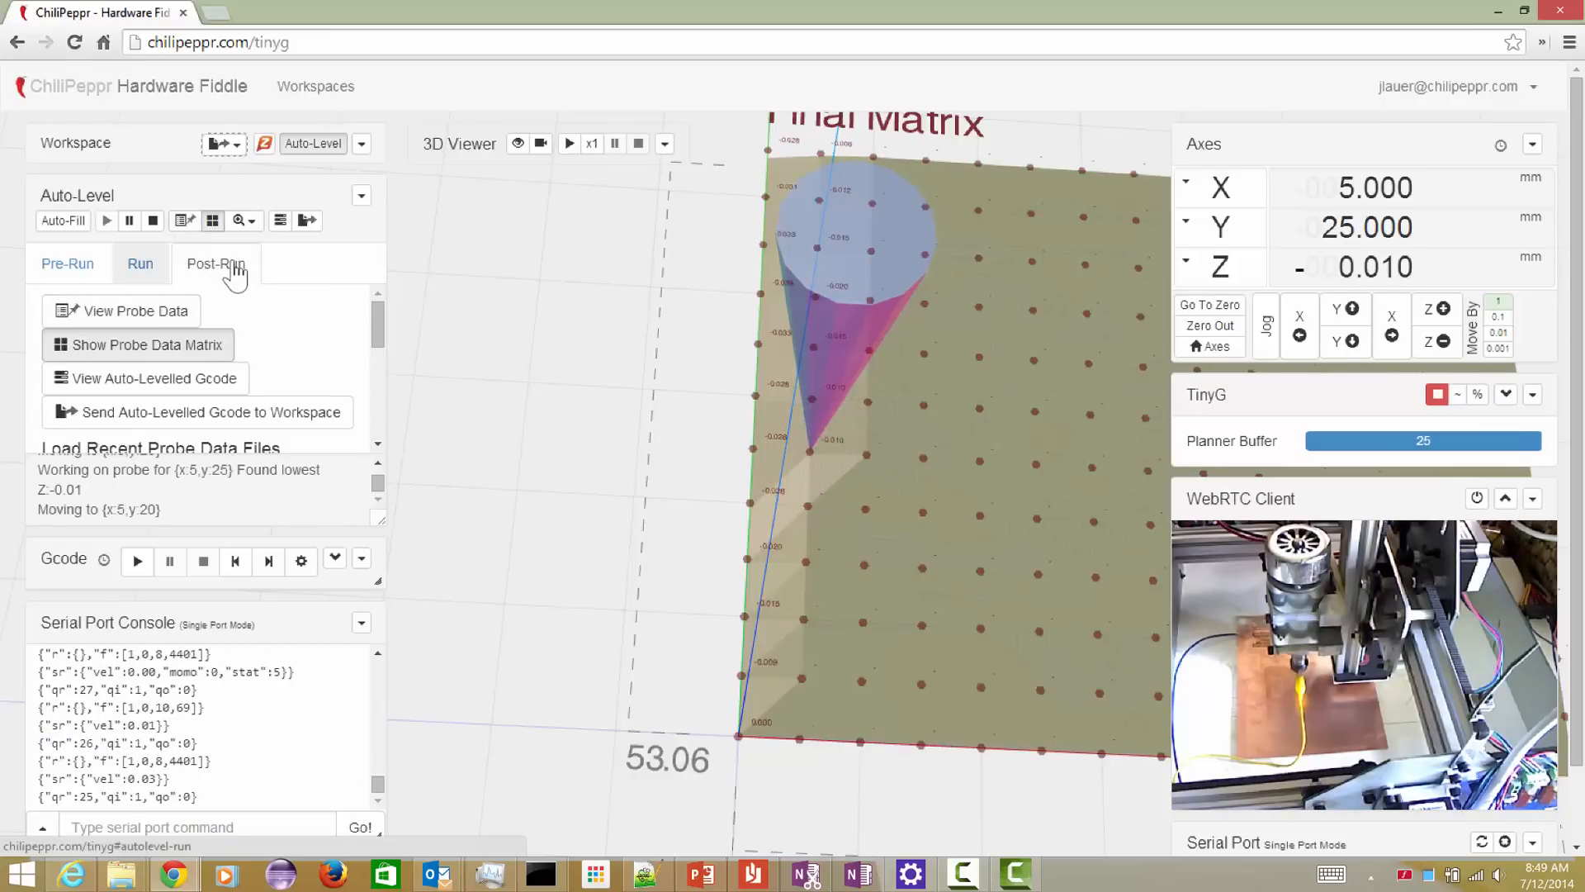
left_click(213, 221)
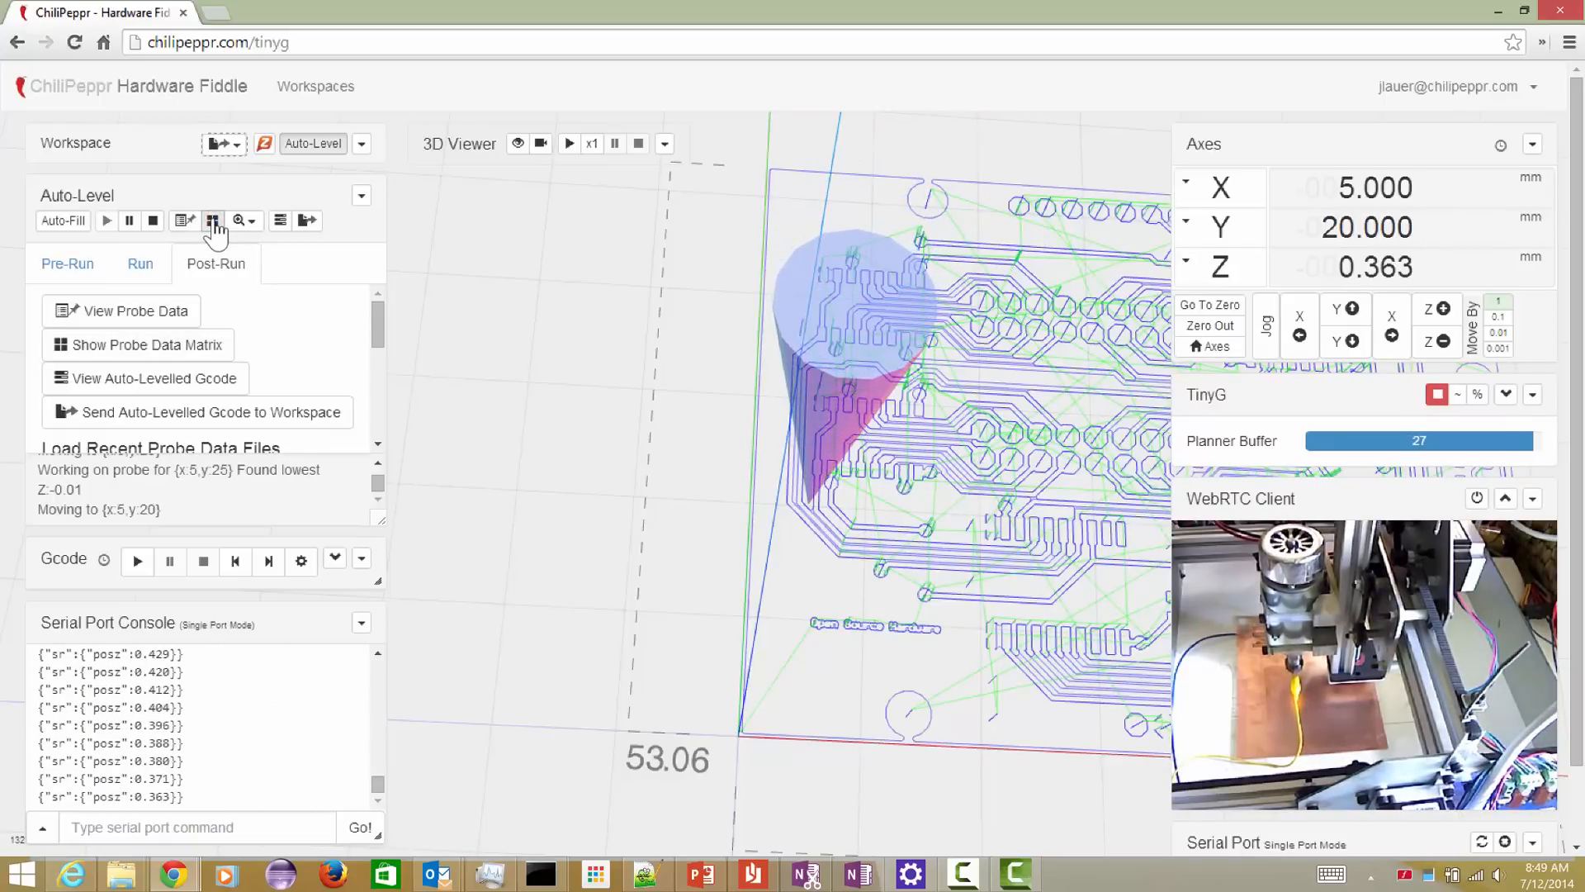
left_click(213, 222)
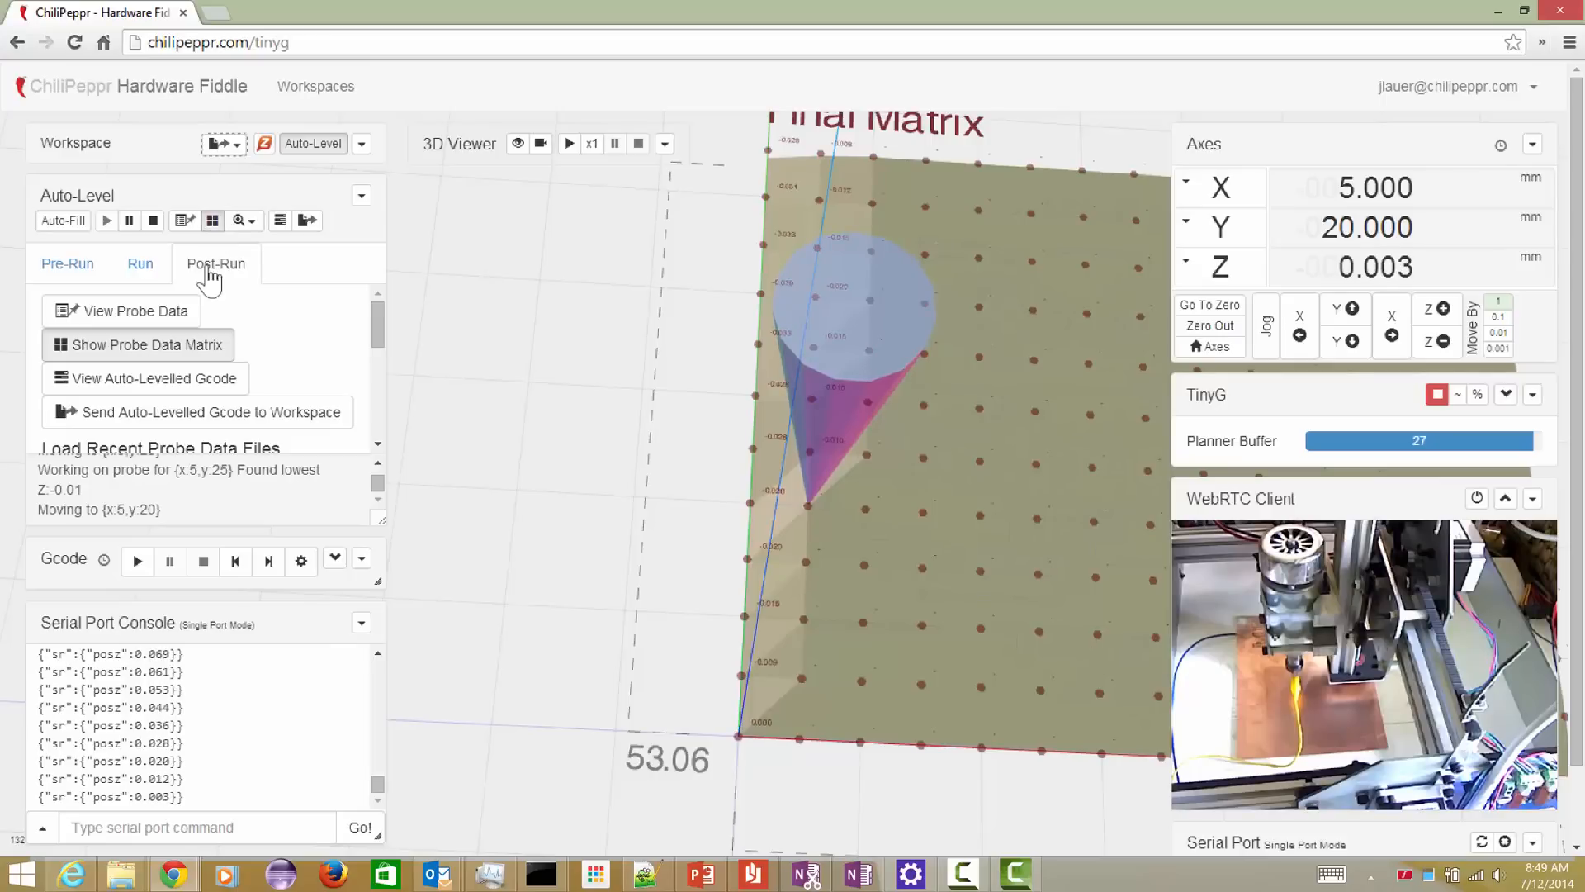
- Open the probe data and highlight the x, y and z values of the first probe point
left_click(185, 223)
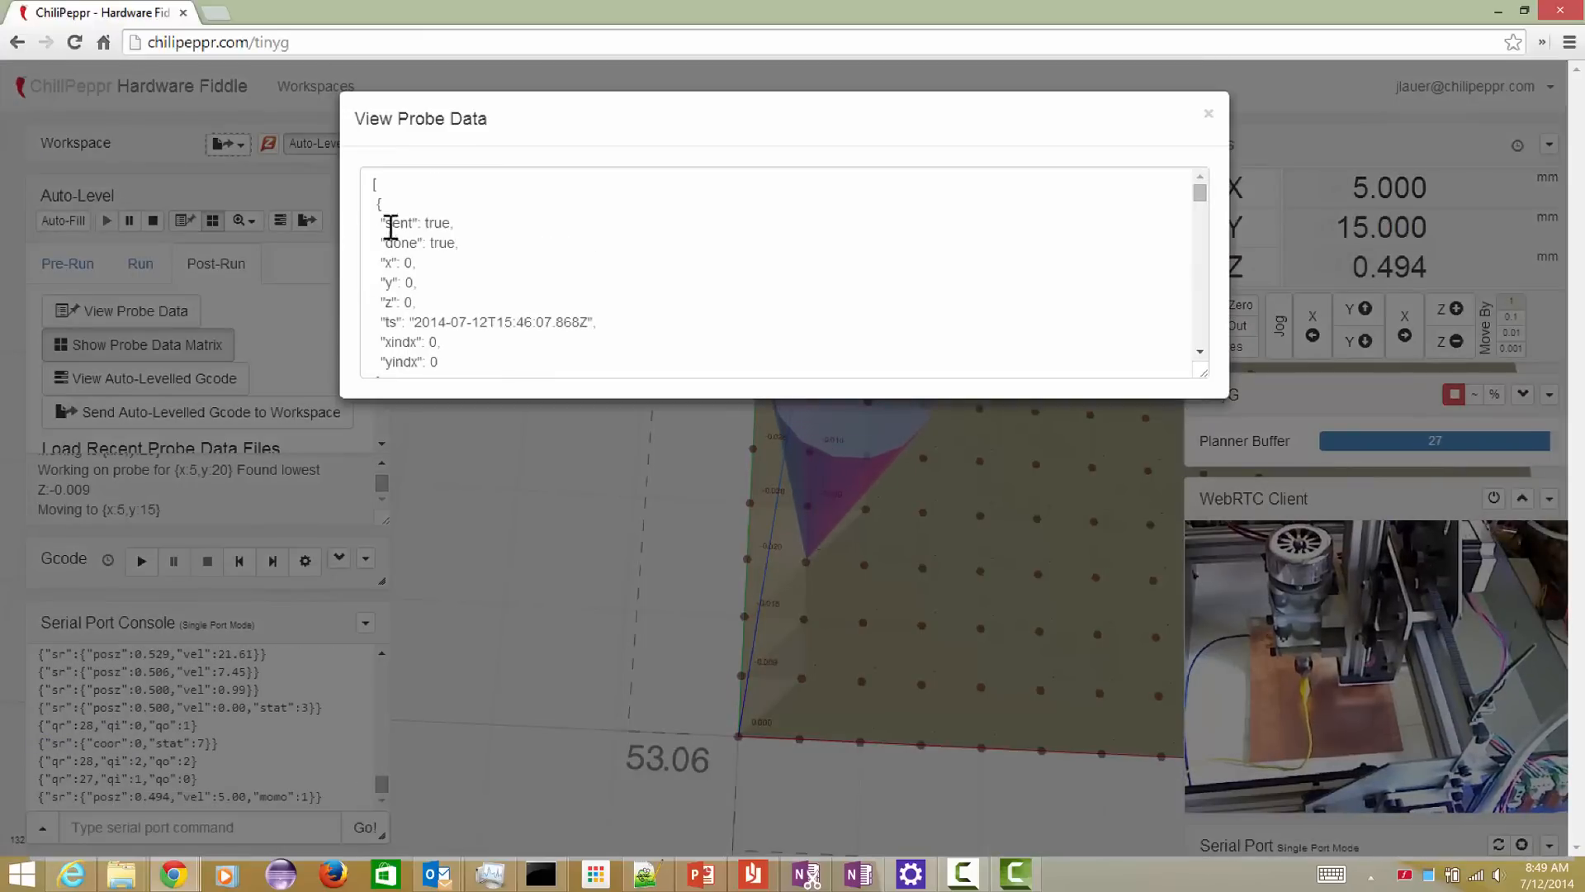
scroll(382, 260, "down", 6)
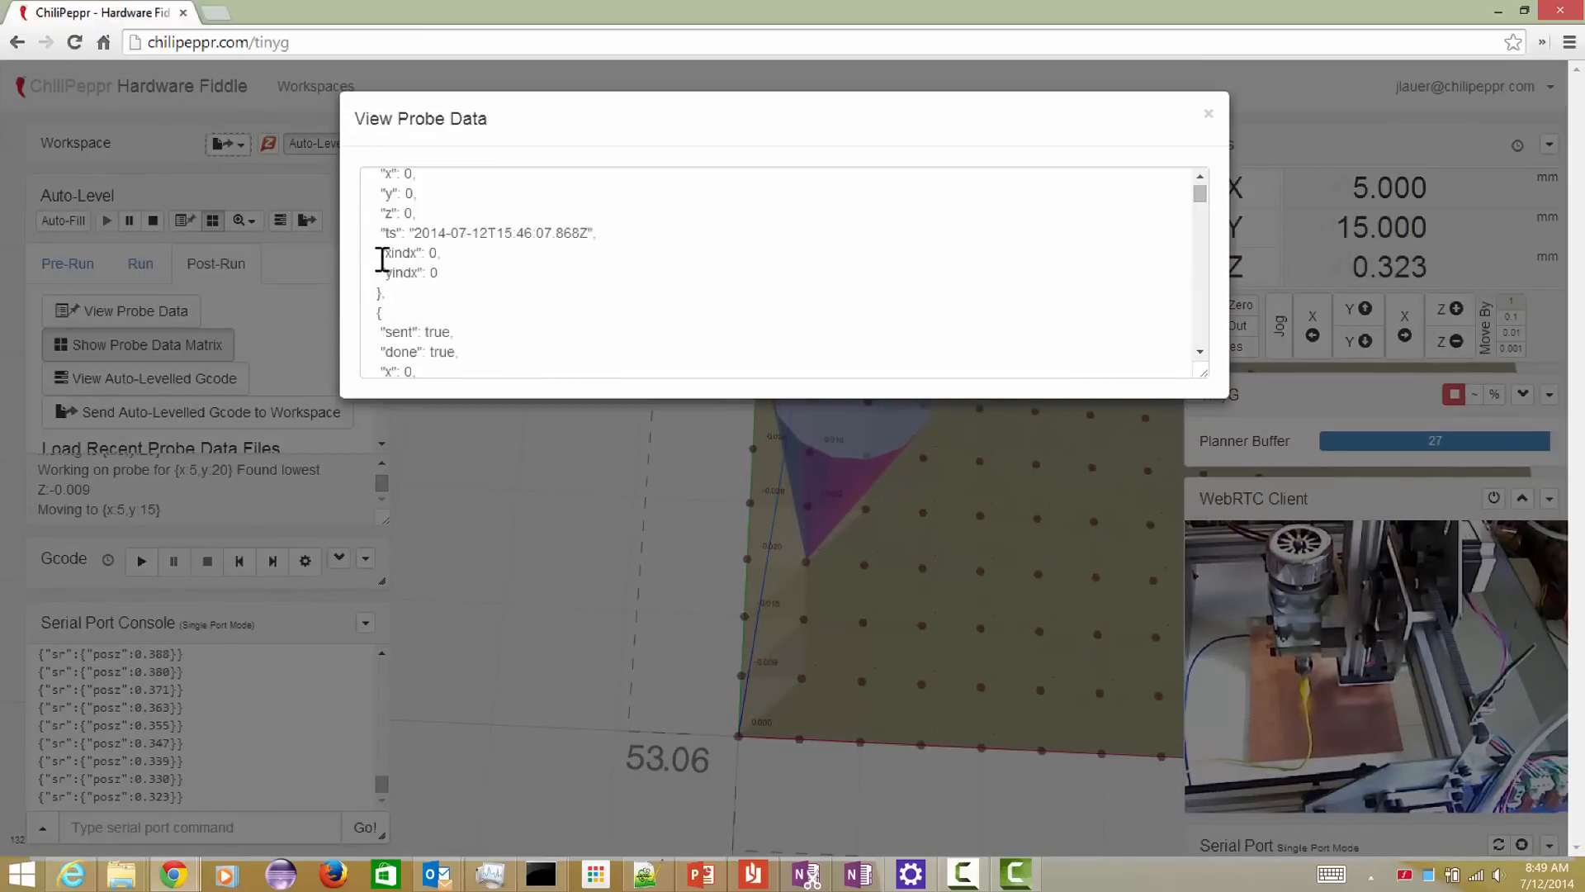
scroll(383, 260, "up", 7)
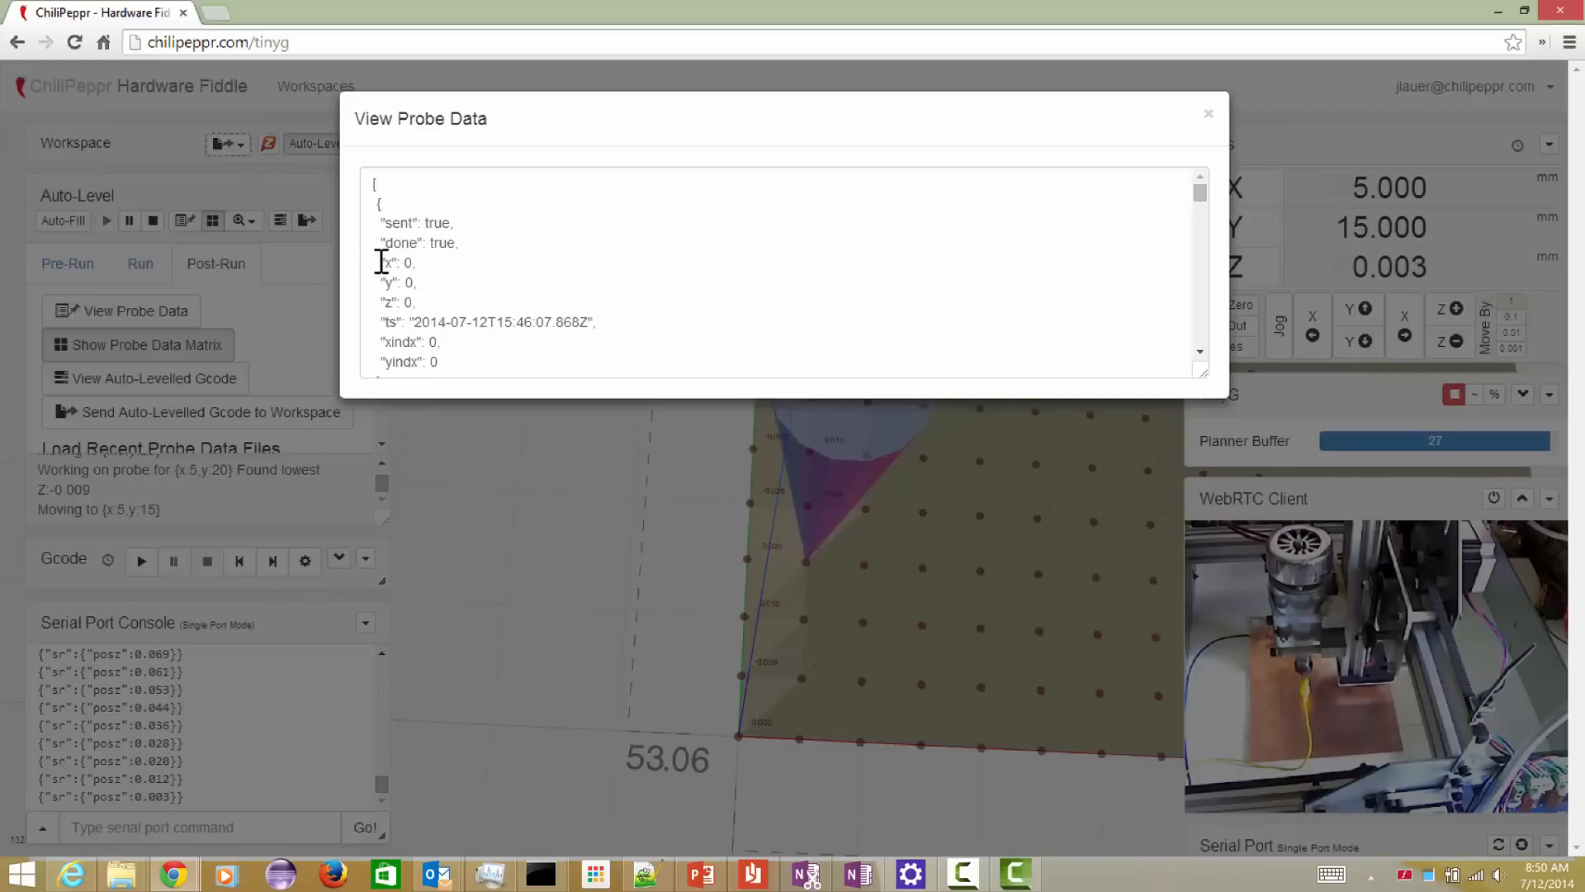
left_click_drag(381, 261, 449, 297)
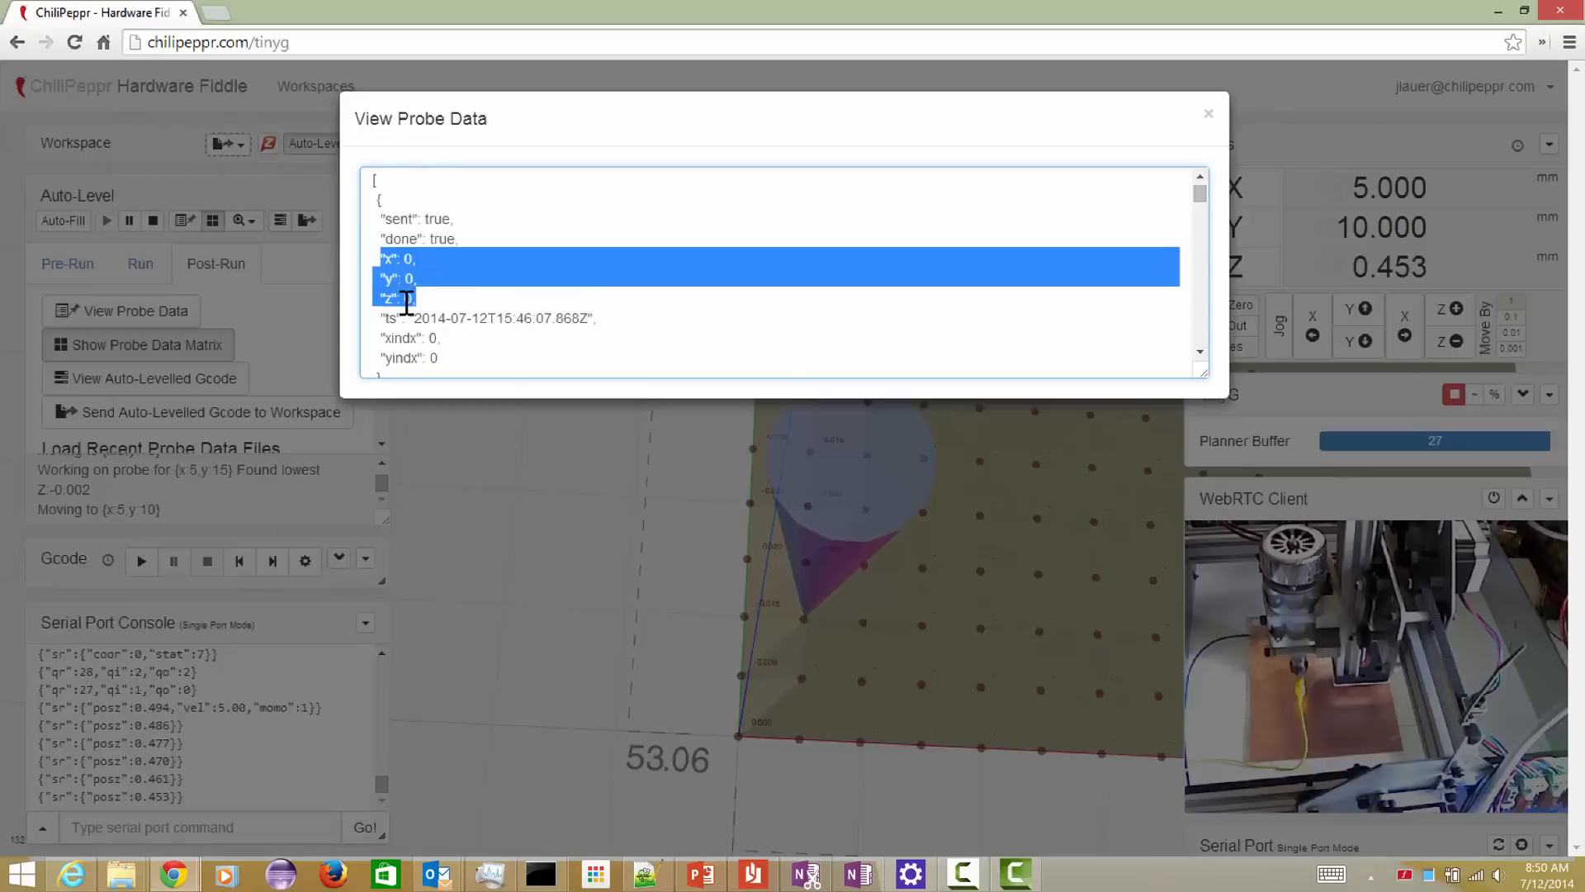
- Read the z values of the remaining probe points down to the entries not yet probed, and close the probe data
scroll(403, 289, "down", 3)
scroll(406, 303, "down", 2)
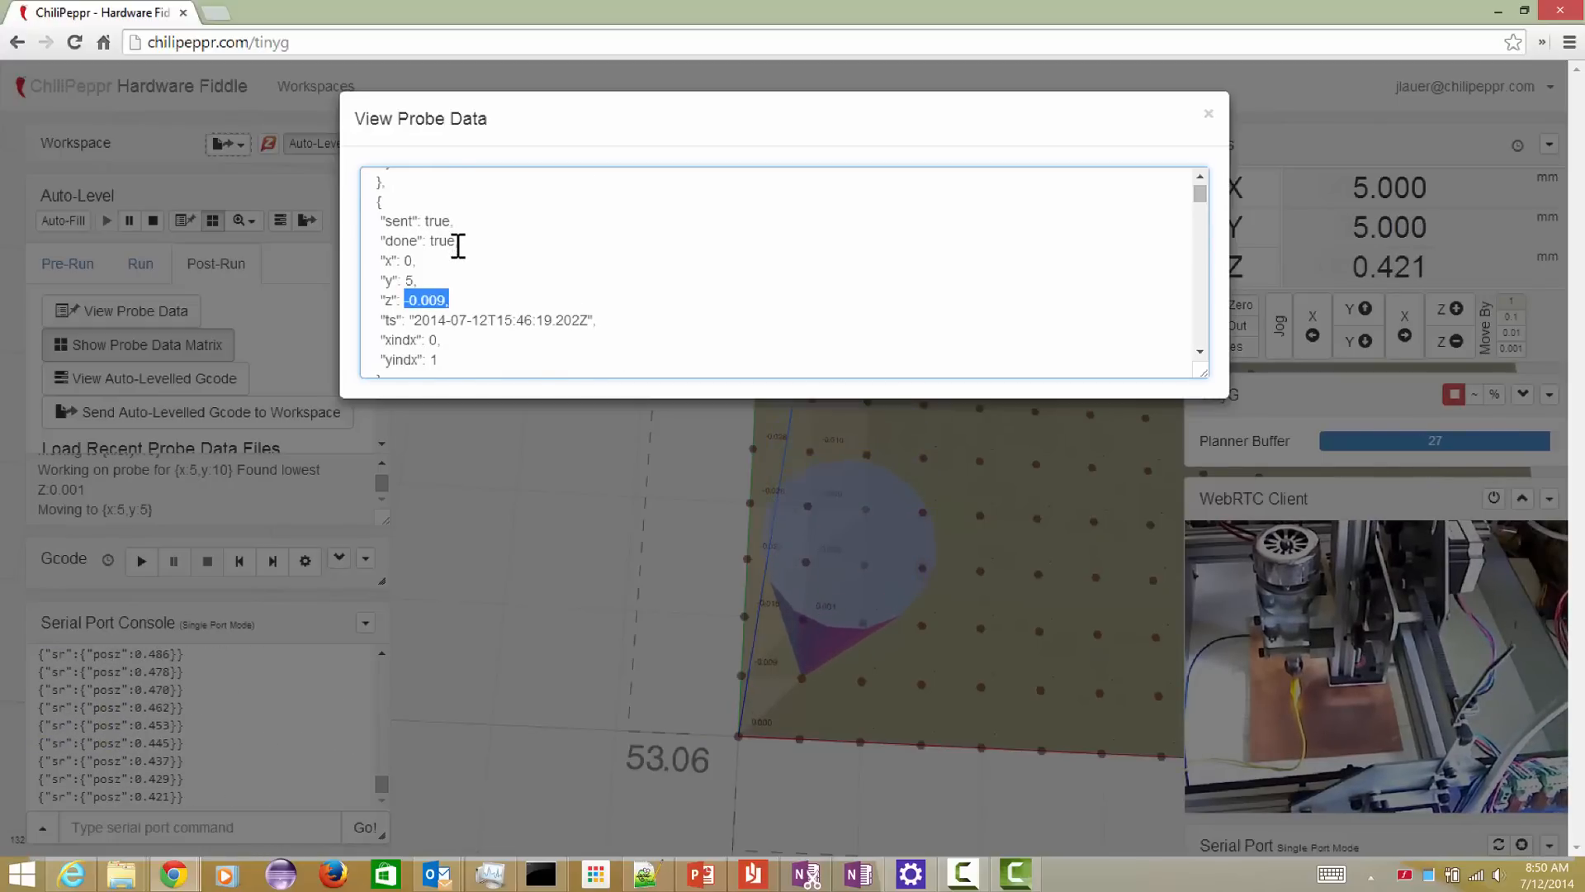
scroll(459, 247, "down", 2)
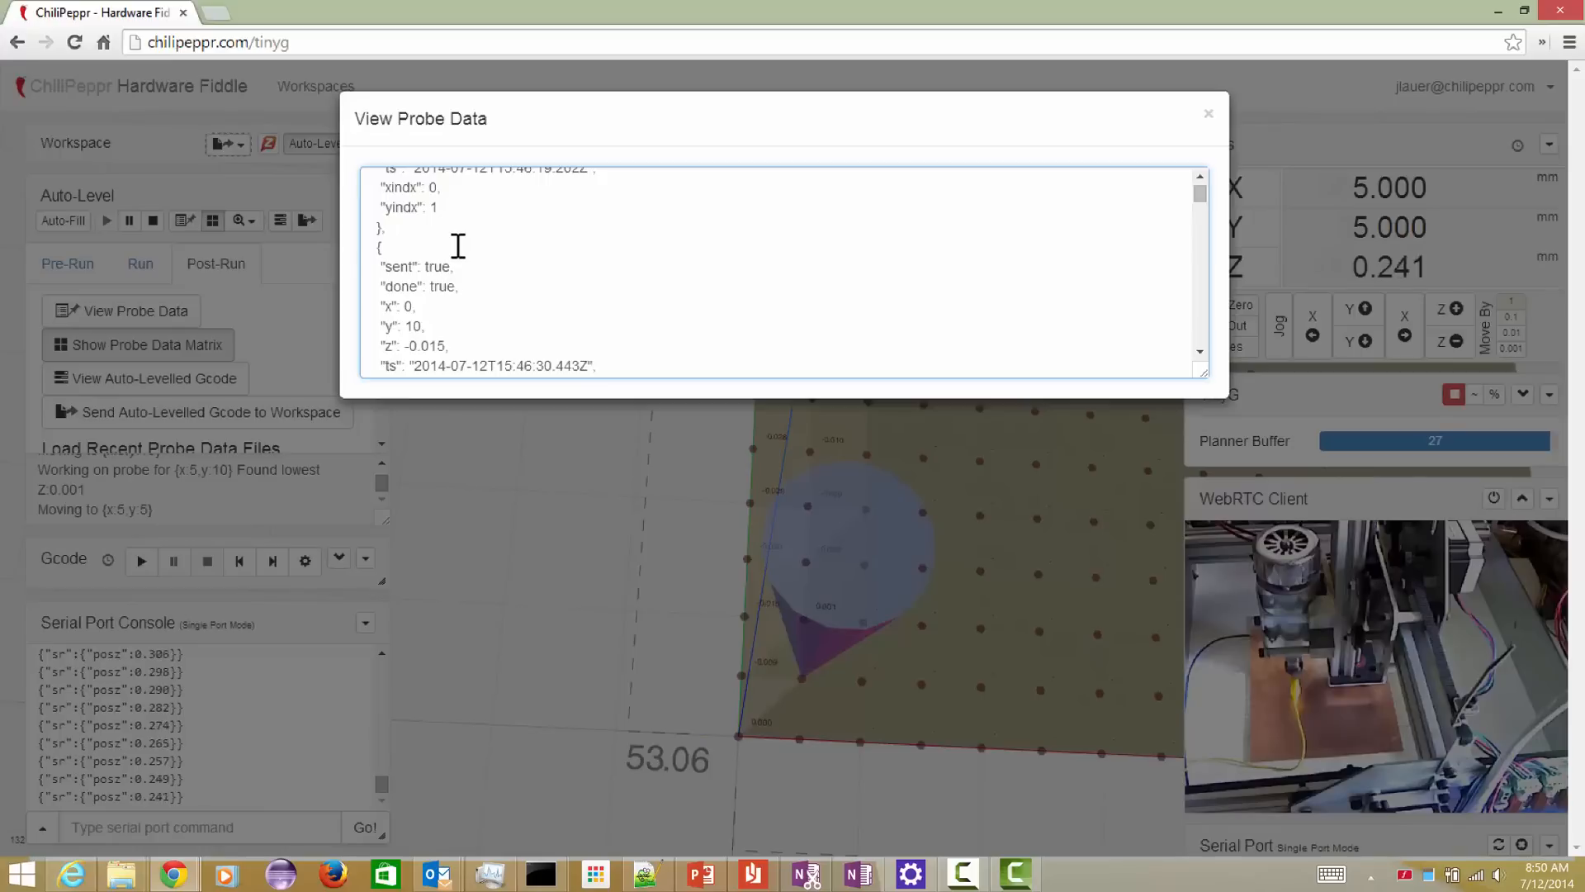
scroll(458, 246, "down", 1)
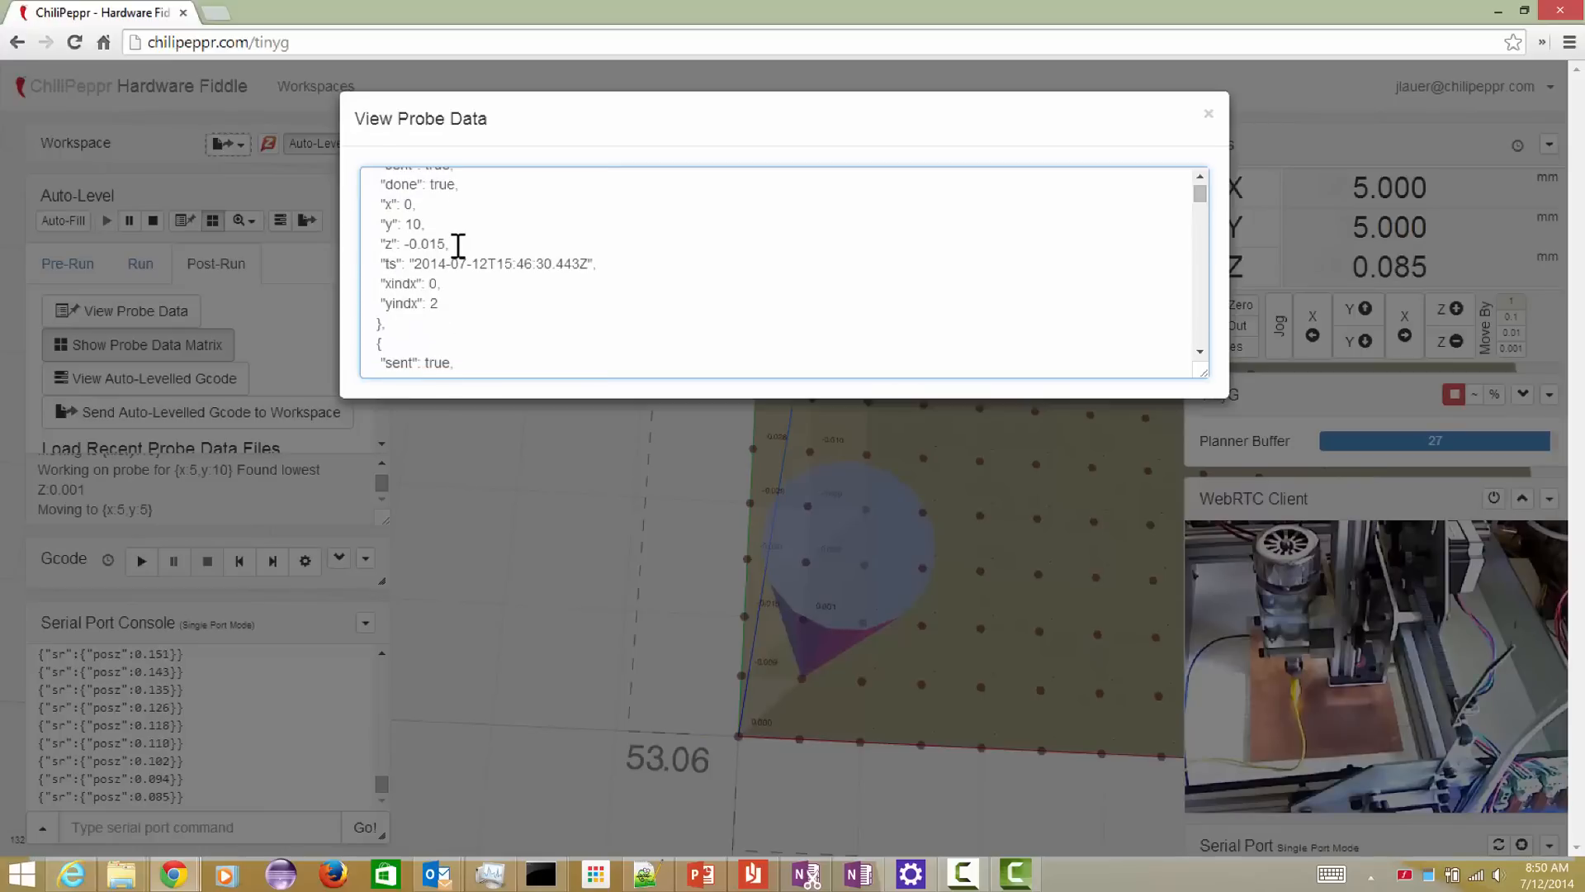
scroll(458, 246, "down", 6)
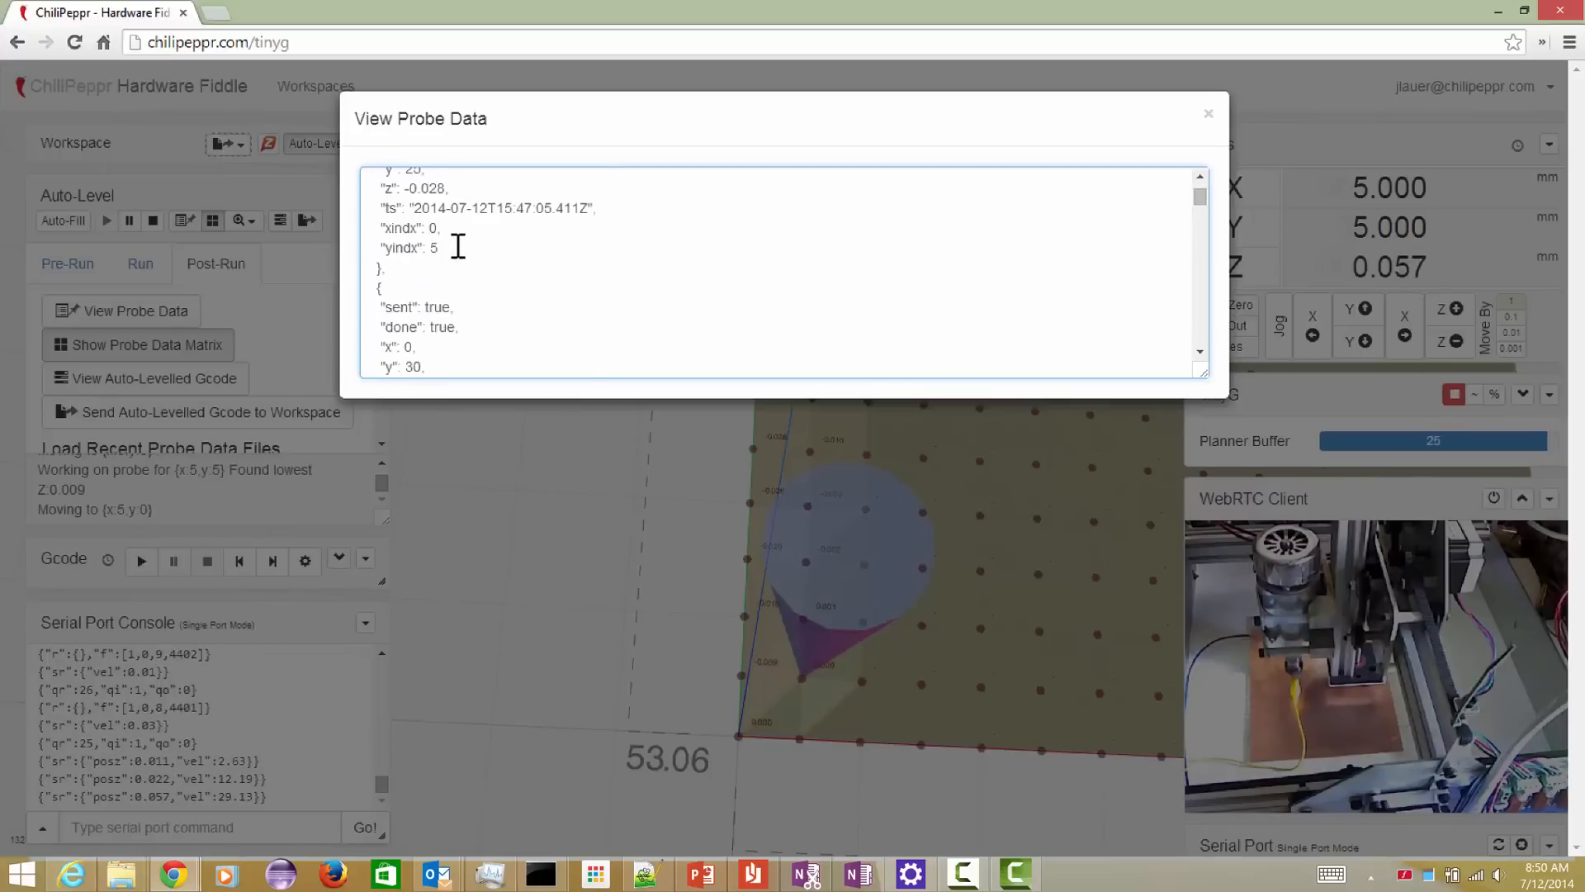
scroll(458, 246, "down", 1)
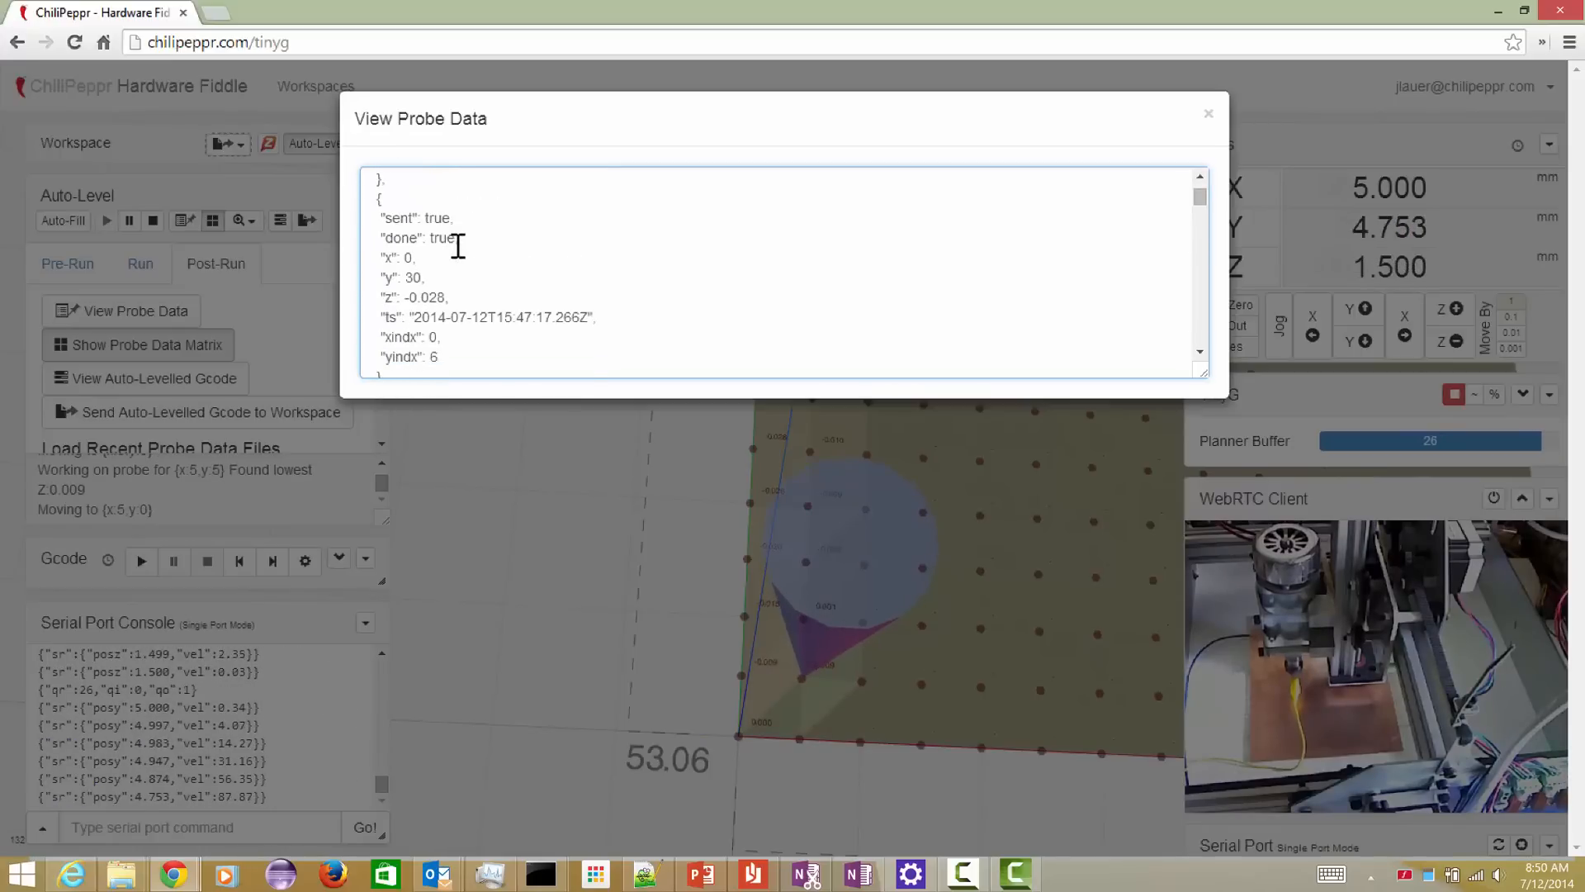
scroll(458, 246, "down", 3)
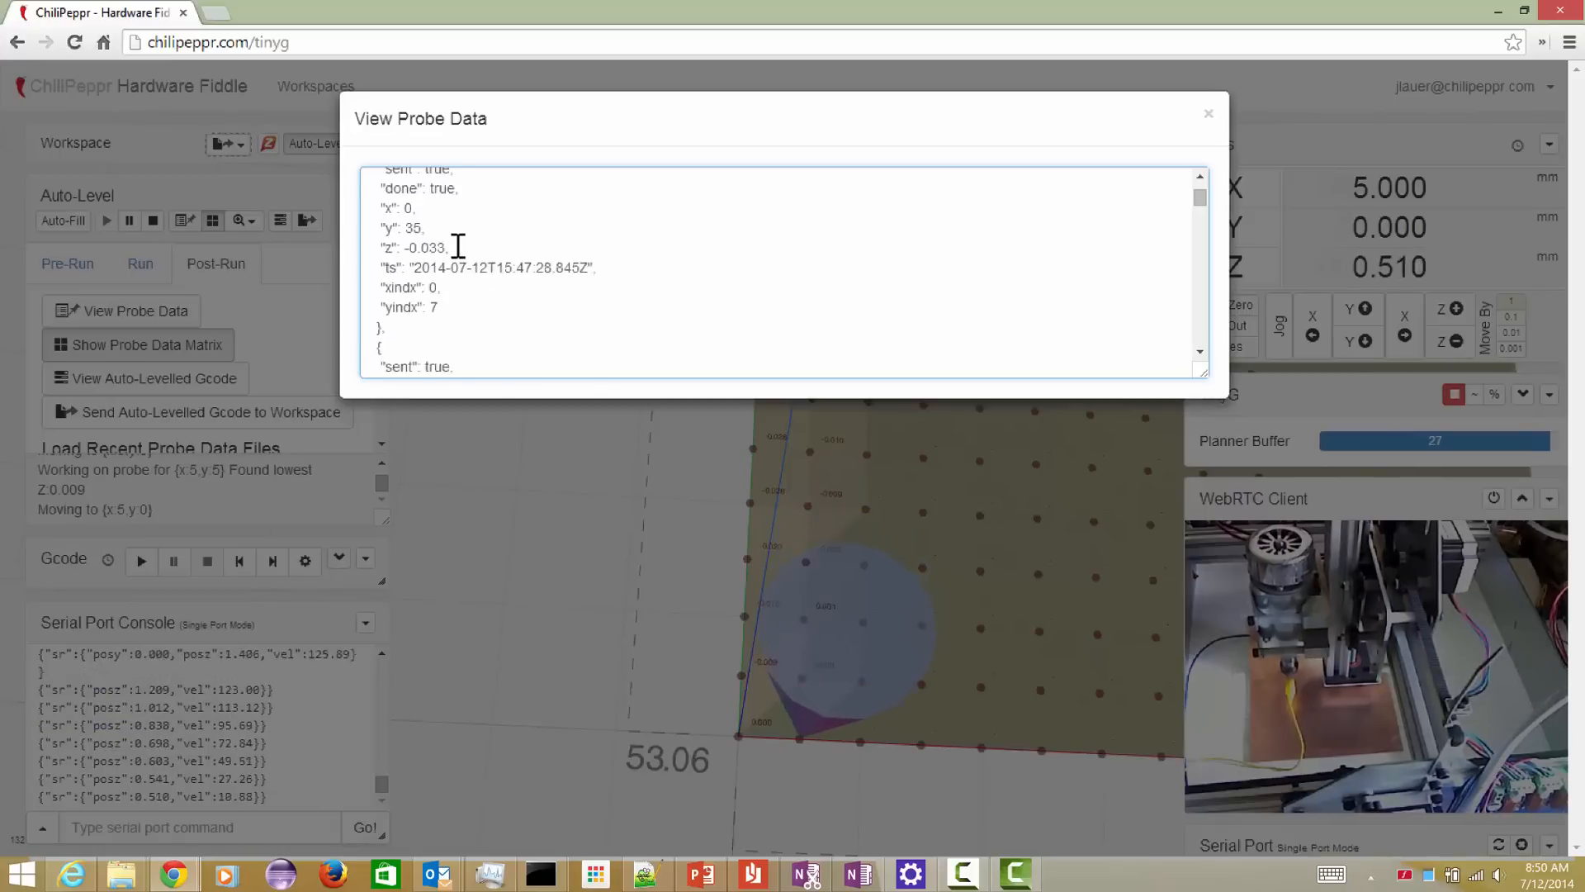
scroll(458, 246, "down", 2)
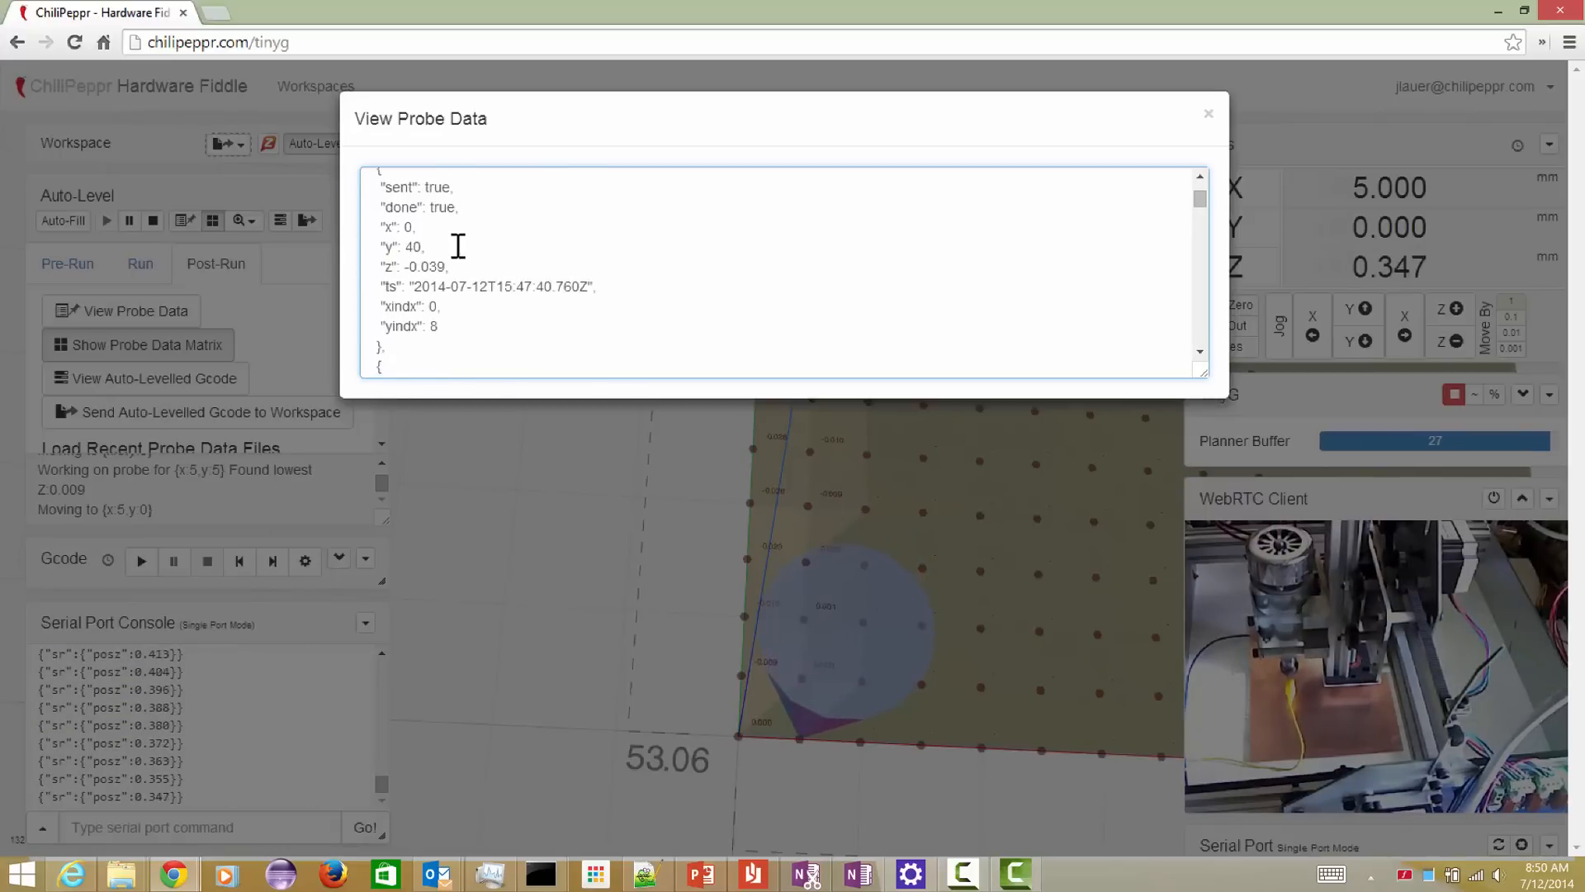
scroll(459, 246, "down", 2)
scroll(459, 246, "down", 5)
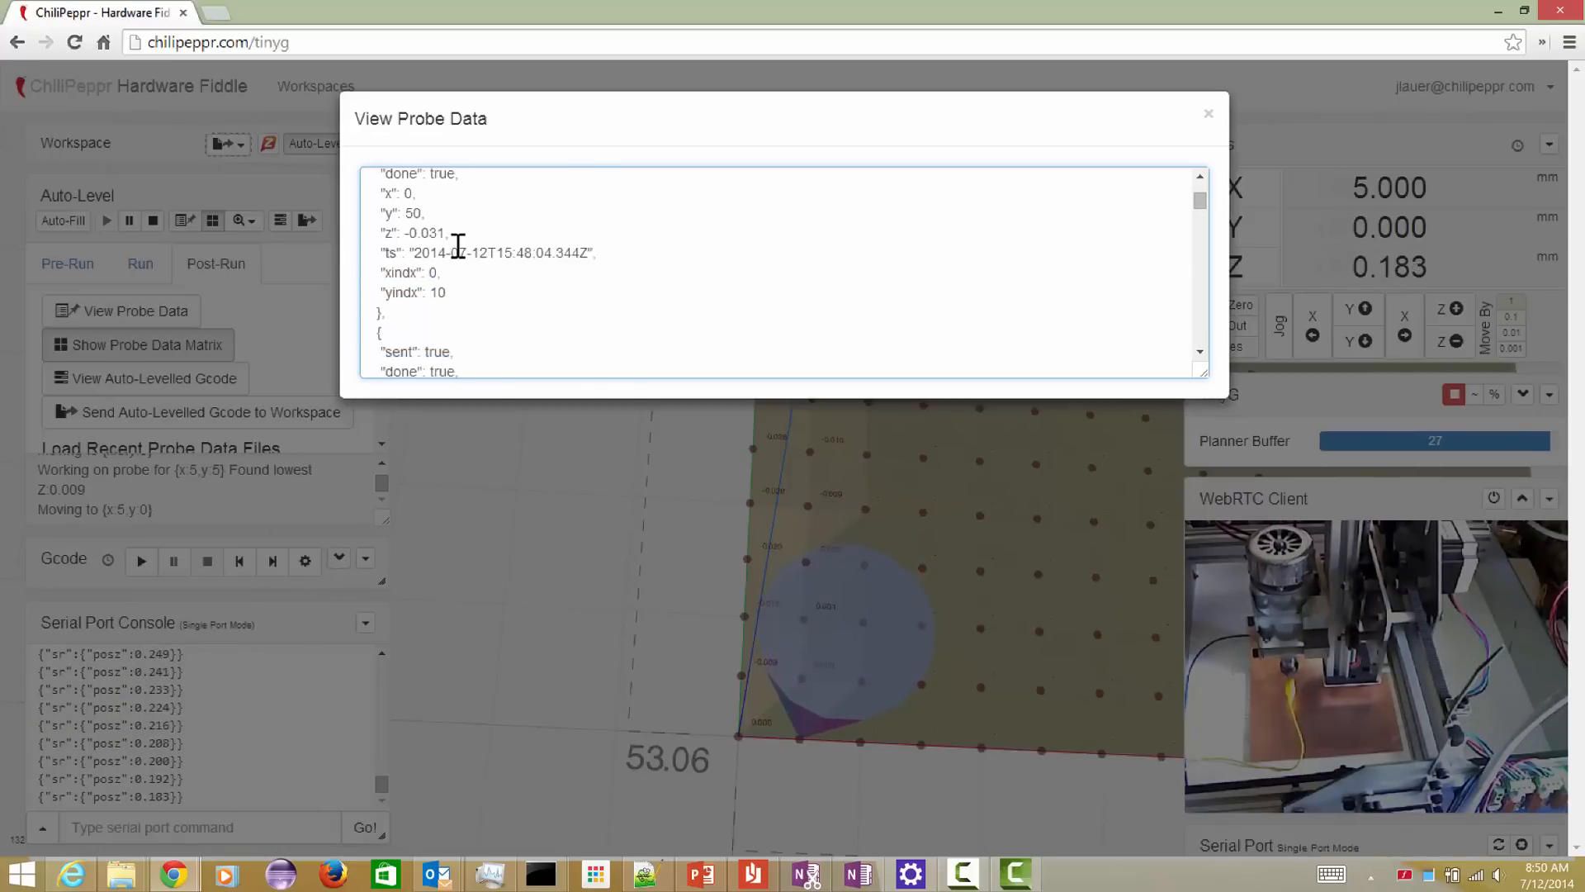
scroll(458, 246, "down", 3)
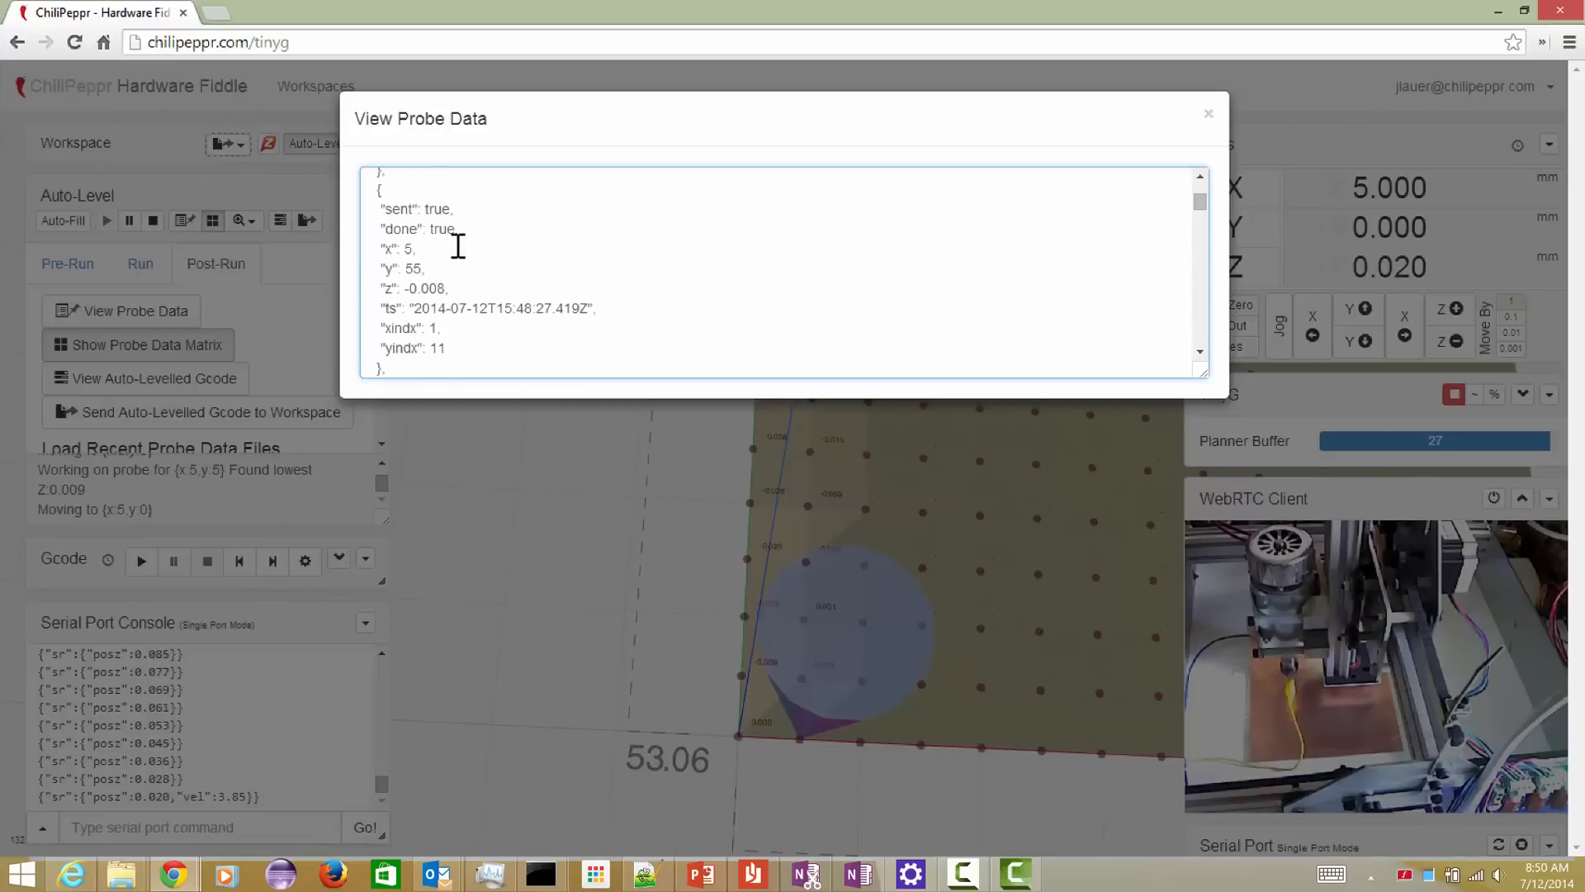
scroll(458, 246, "down", 8)
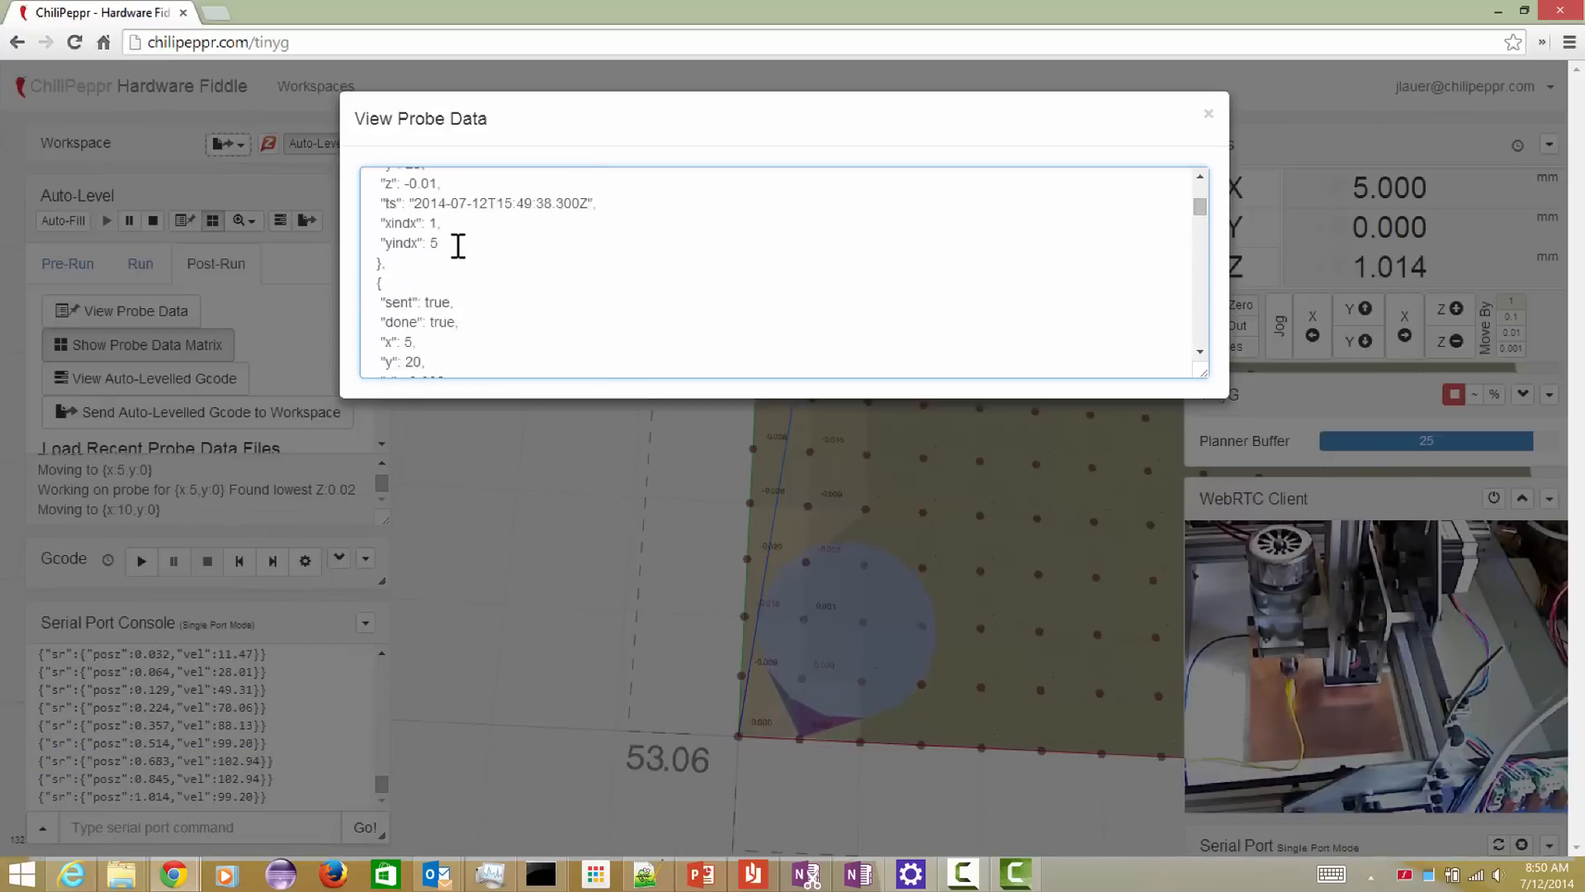
scroll(459, 246, "down", 5)
left_click(549, 337)
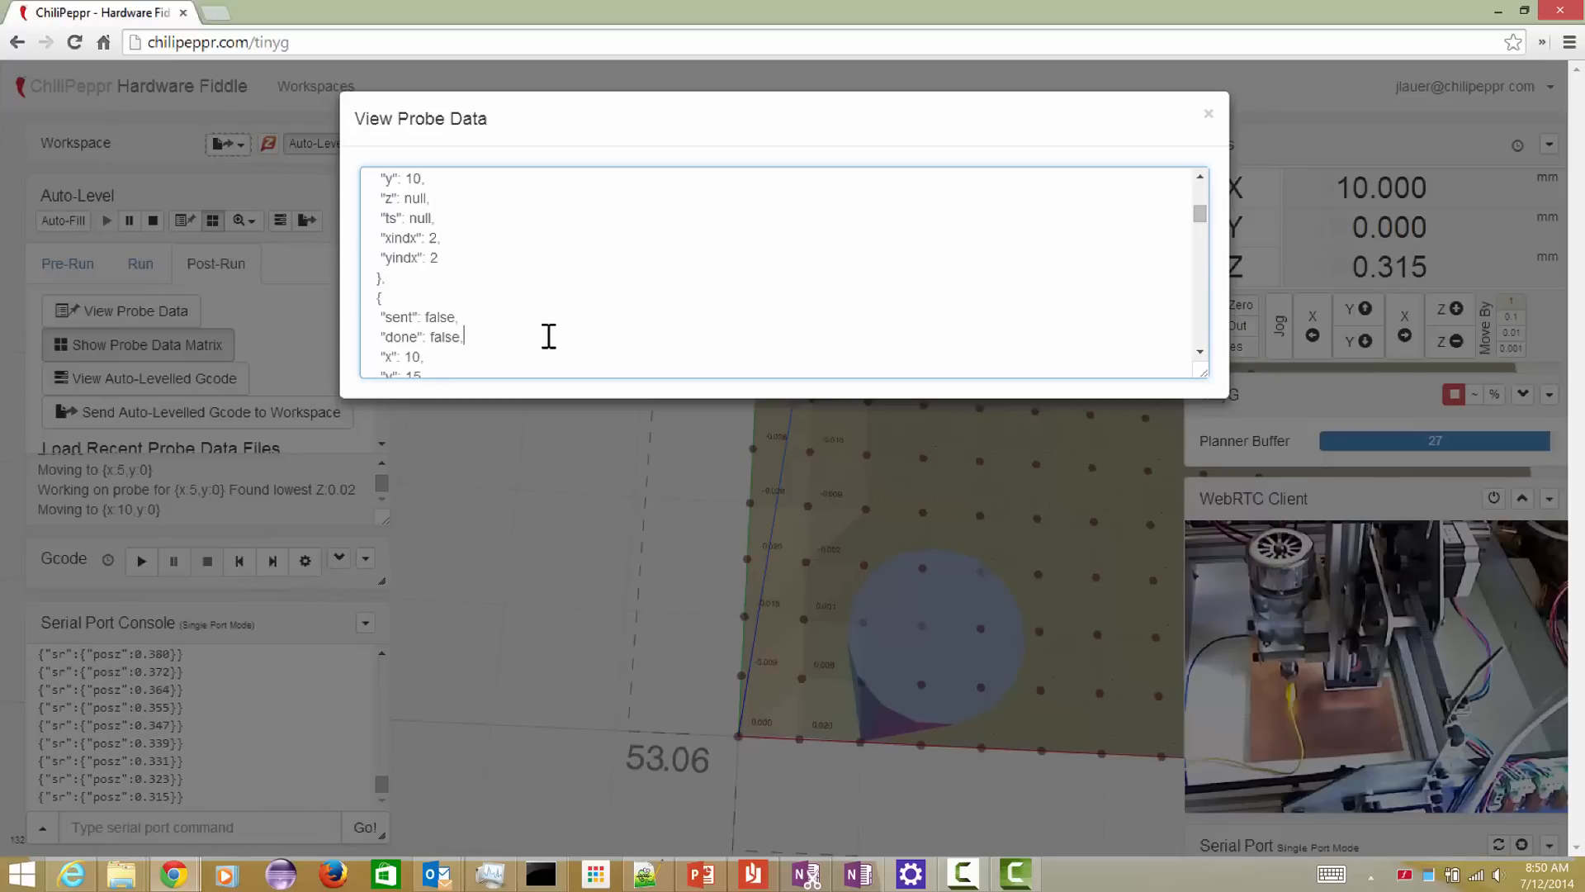
left_click(503, 457)
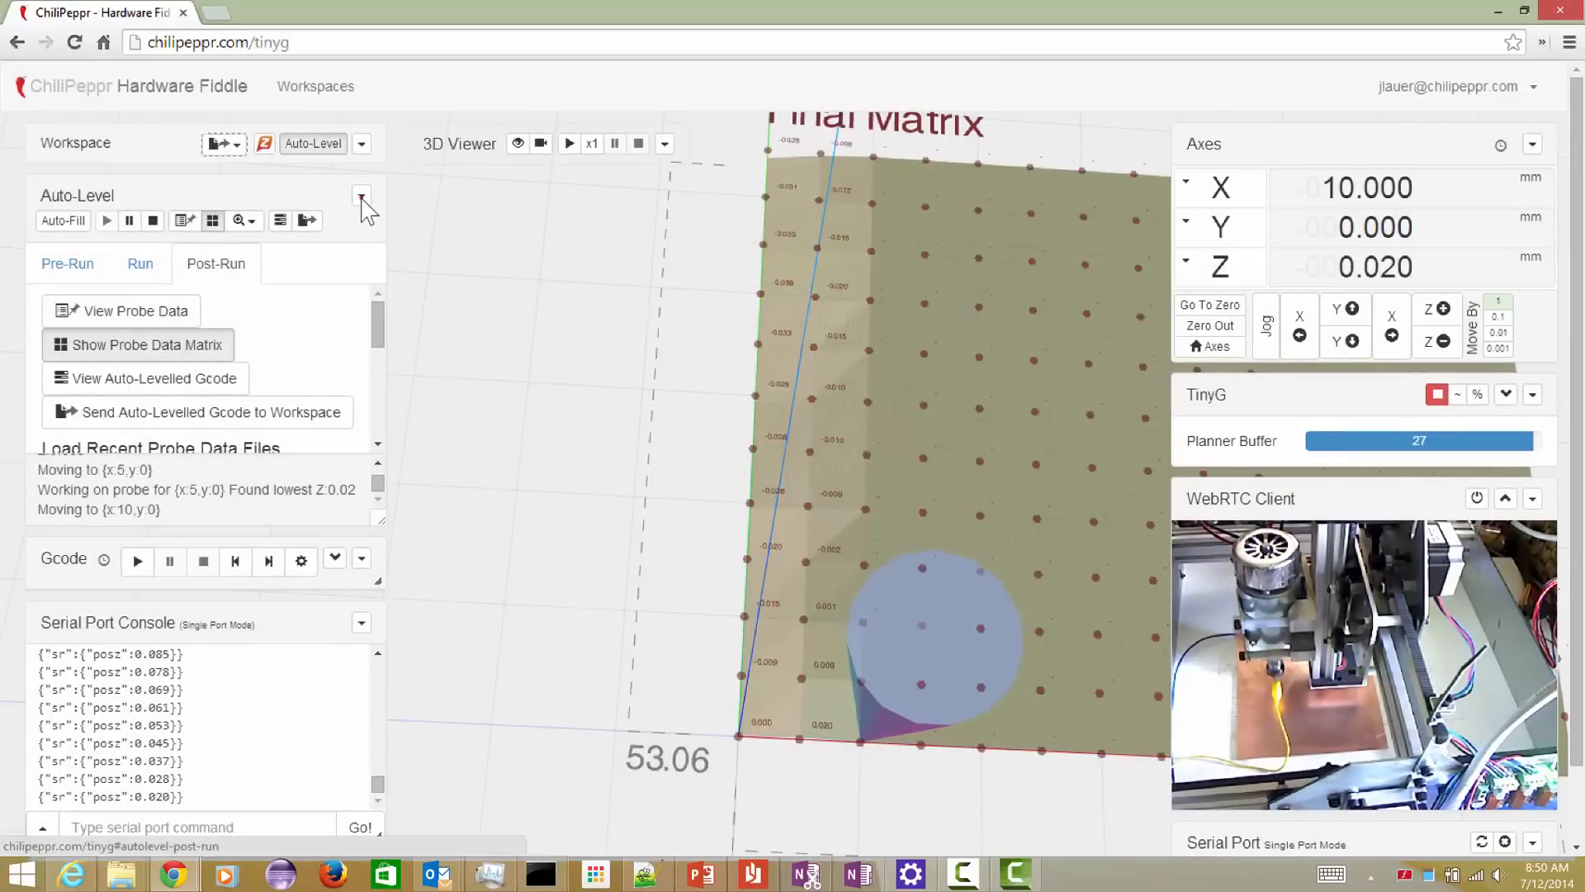
- Show the Auto-Level widget's recent probe data files and its option to load probe data from the clipboard, and close them
left_click(361, 198)
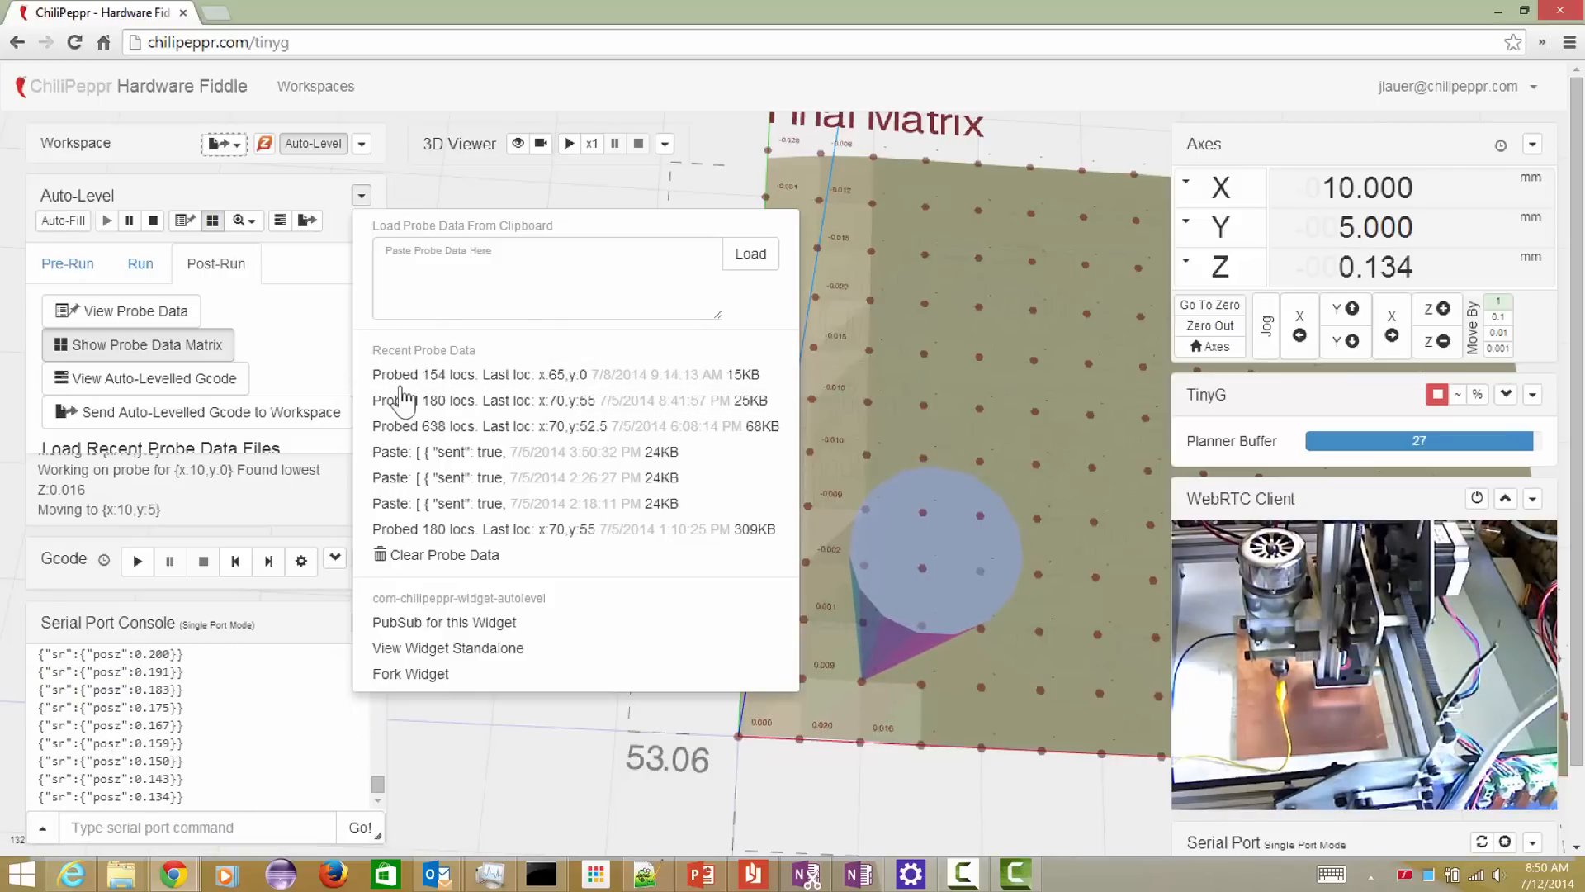
left_click(410, 256)
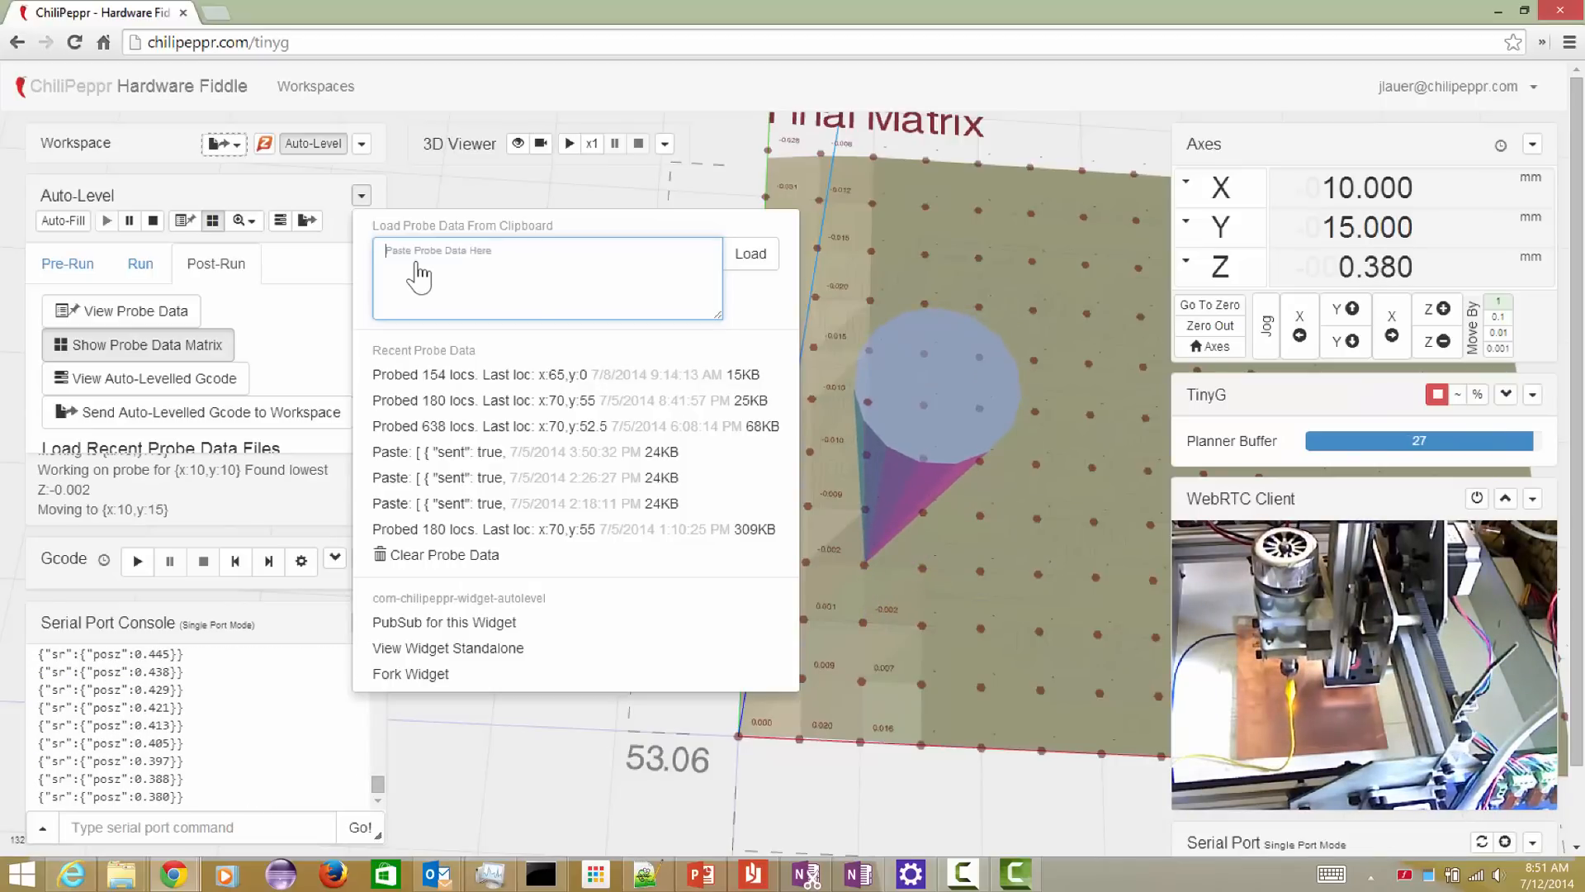
left_click(333, 196)
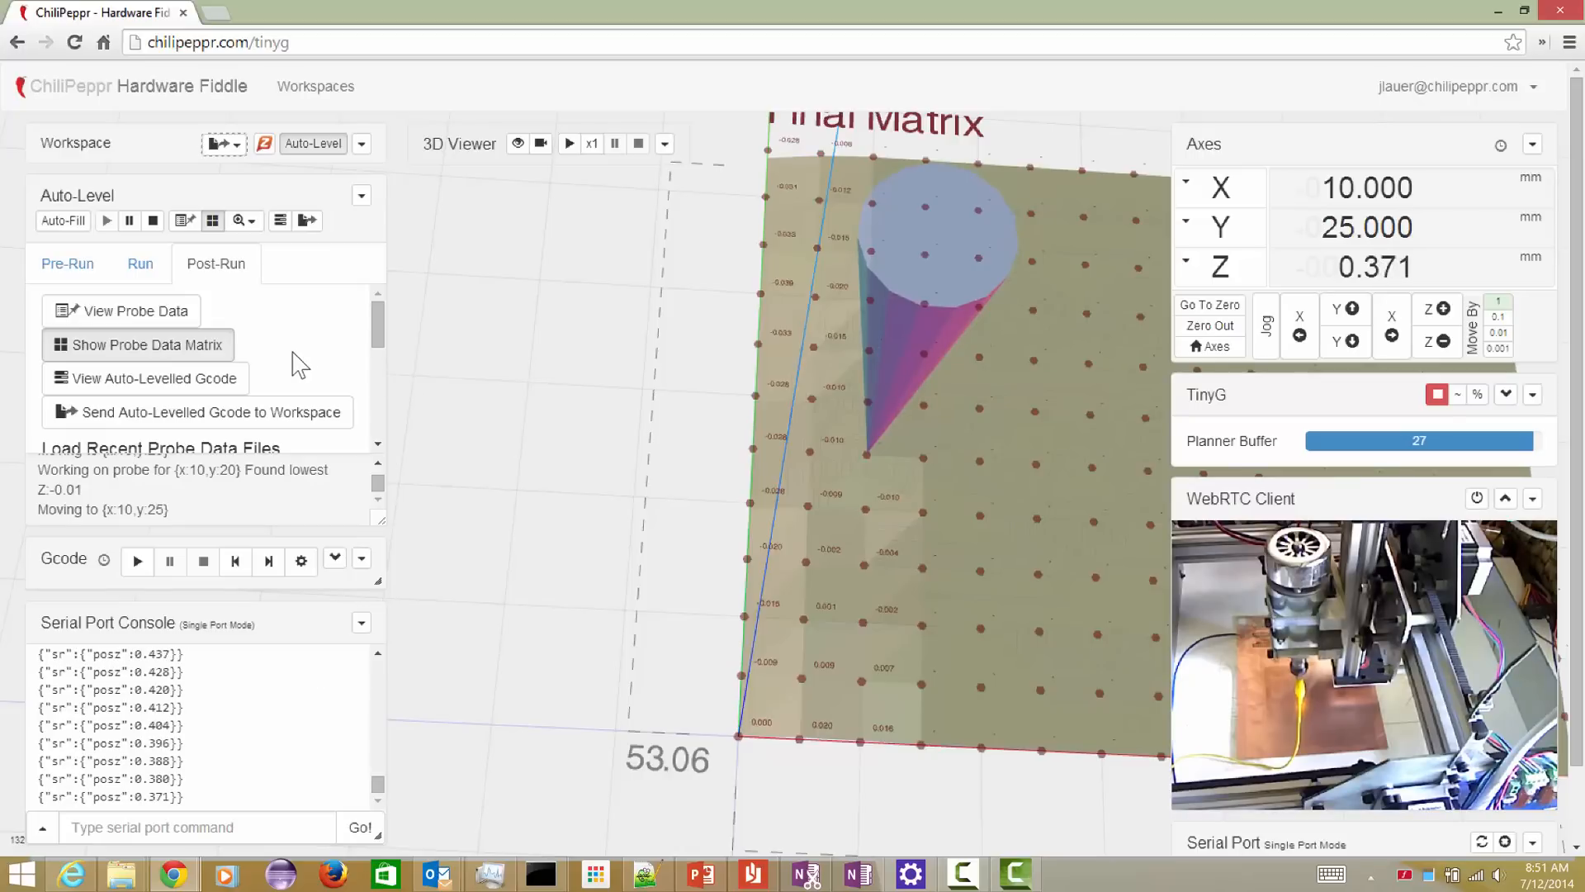
- Review the post-run options for sending auto-levelled Gcode and loading recent or pasted probe data
scroll(305, 371, "down", 5)
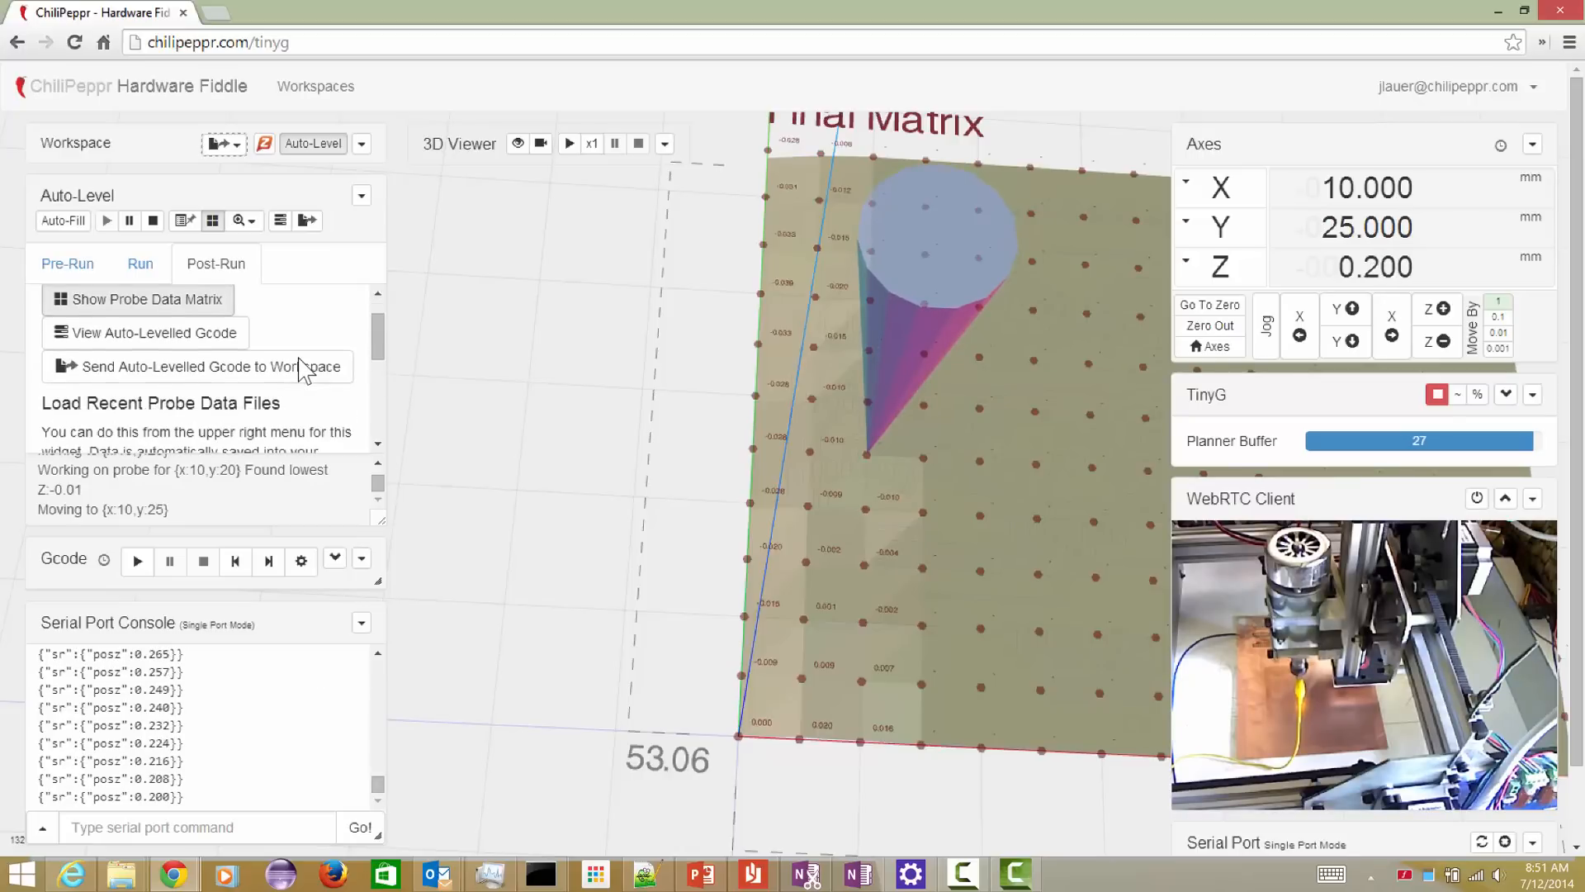
scroll(307, 370, "down", 3)
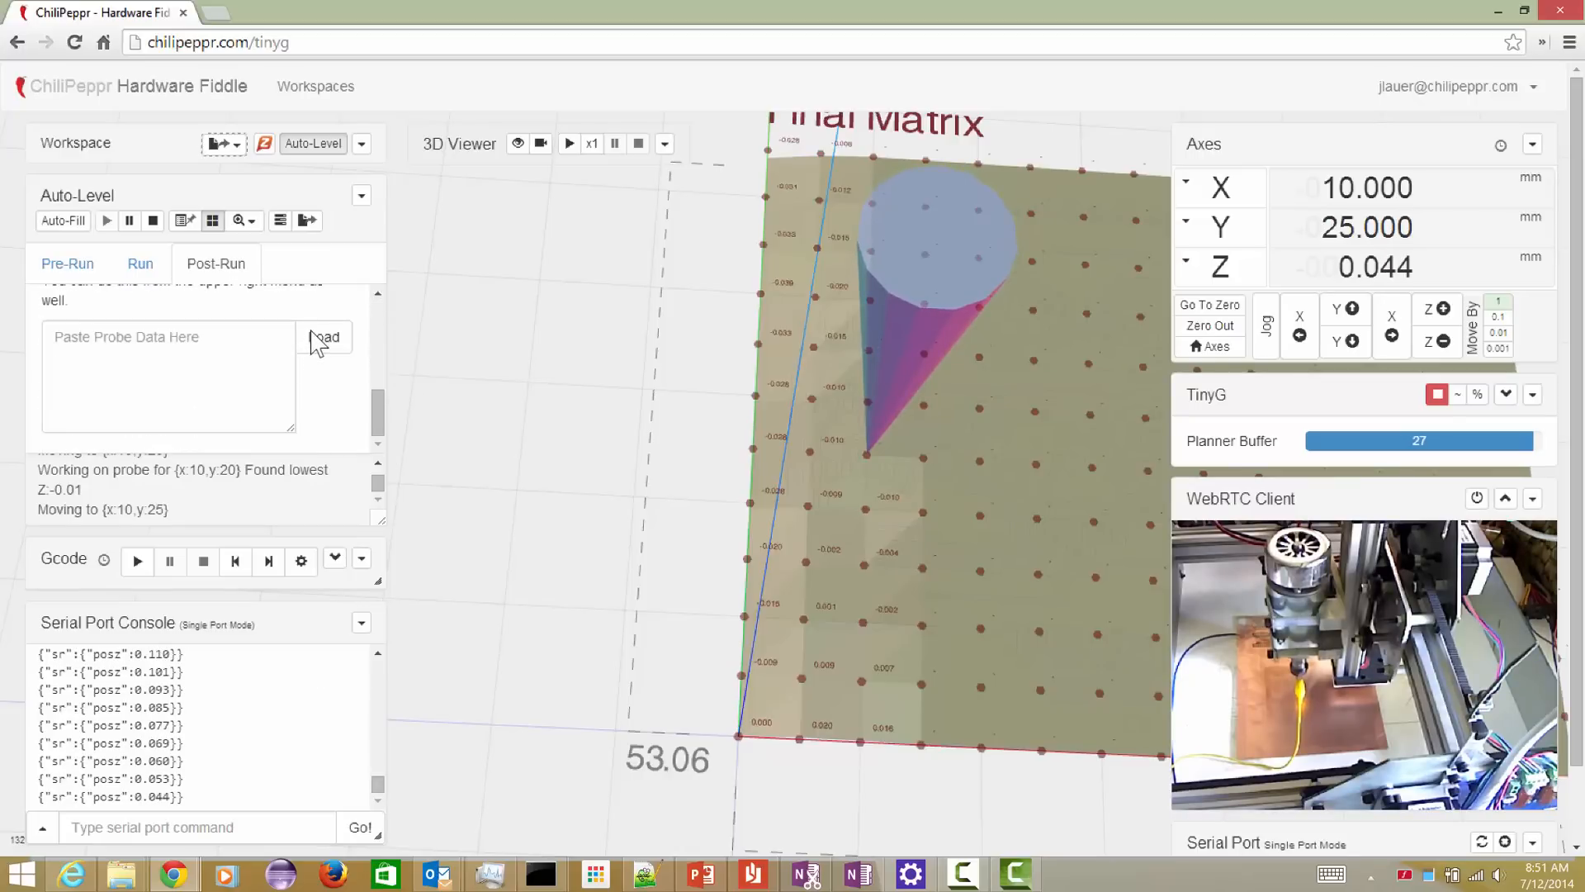
scroll(326, 417, "up", 2)
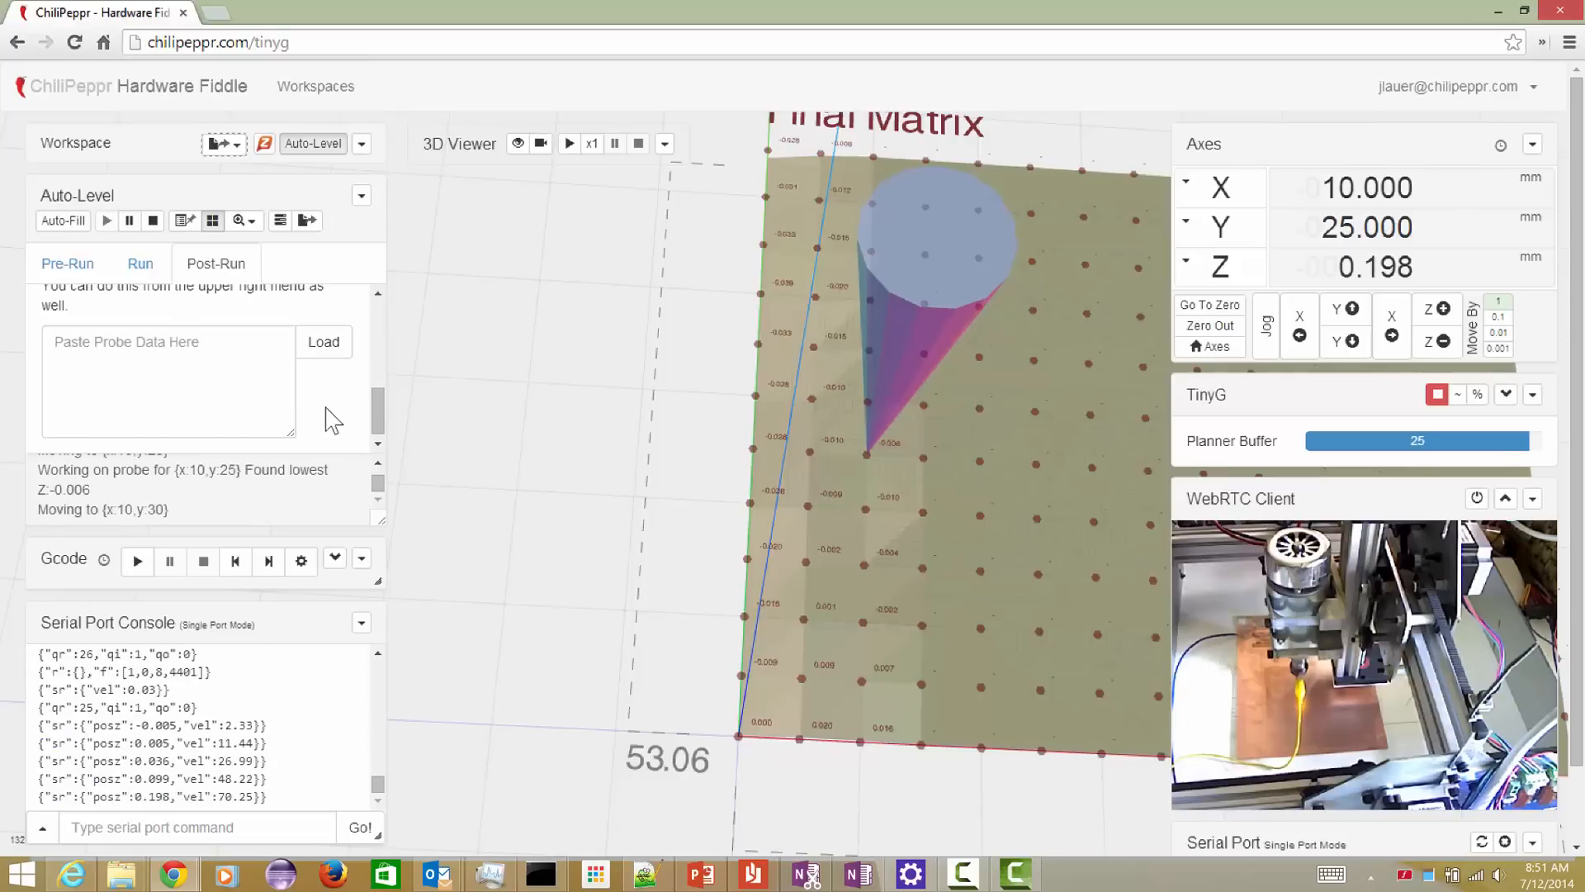
scroll(328, 419, "up", 4)
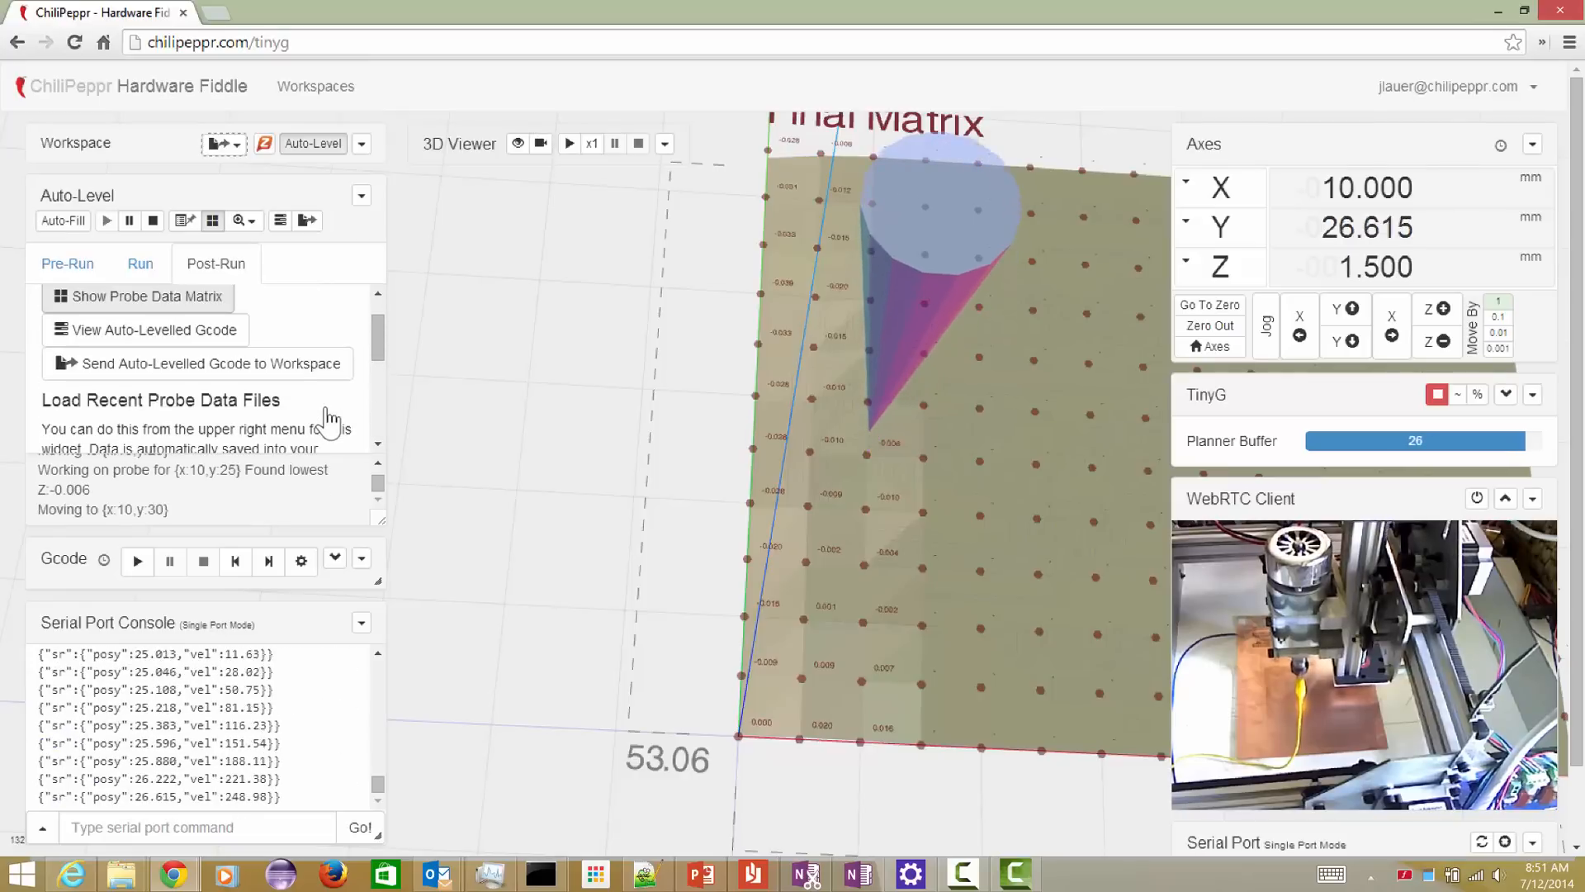
scroll(329, 415, "up", 2)
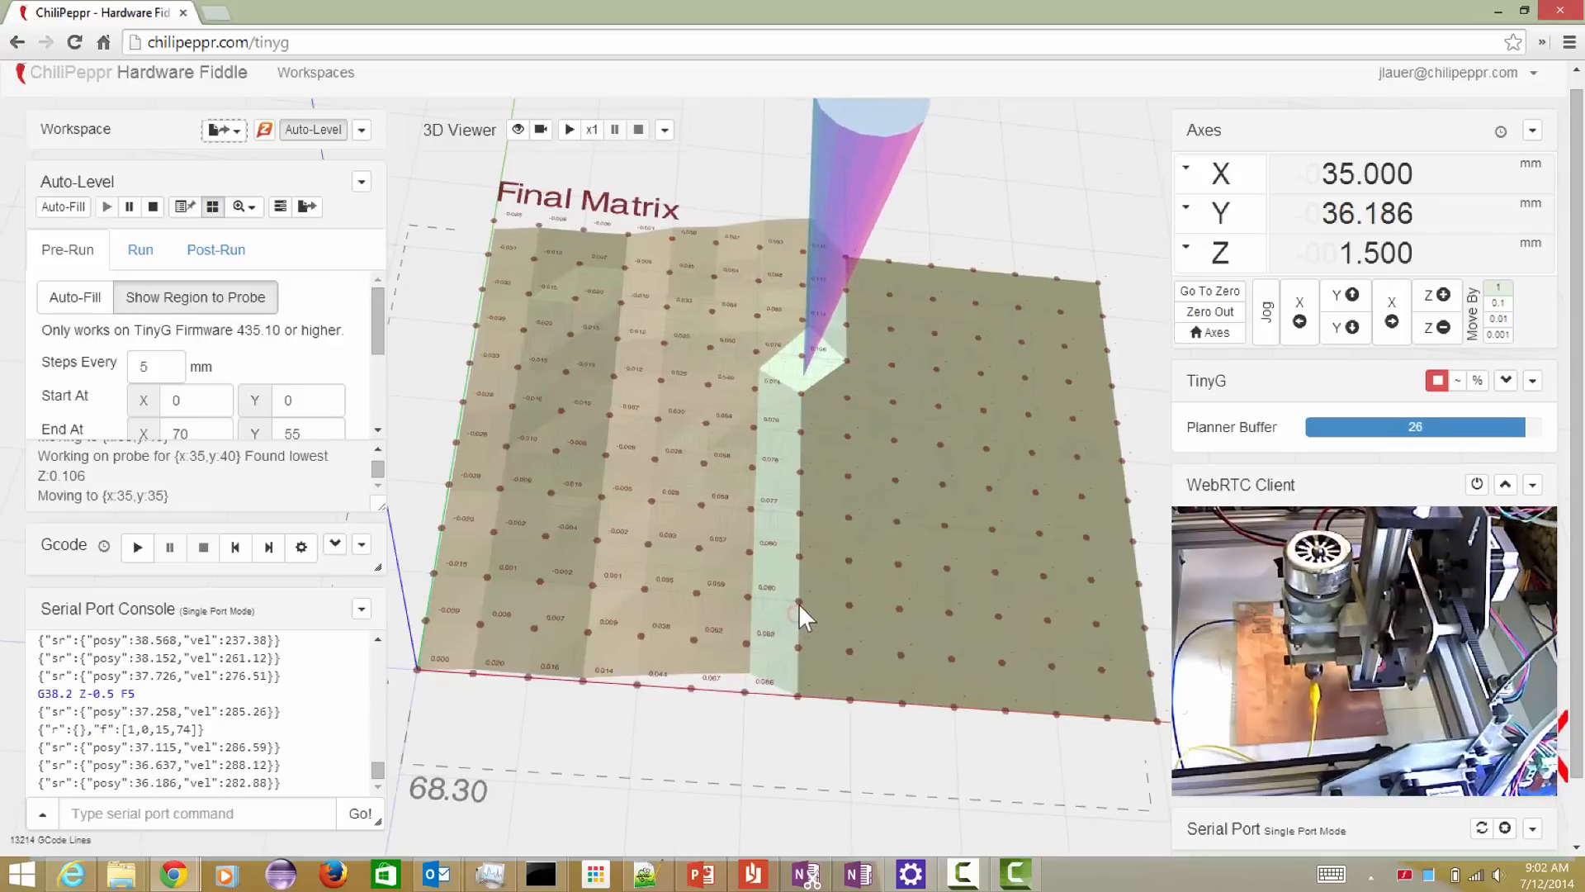
- Examine the probe matrix's relief from several angles and the probed heights close up around the X 35 column
left_click_drag(805, 585, 808, 565)
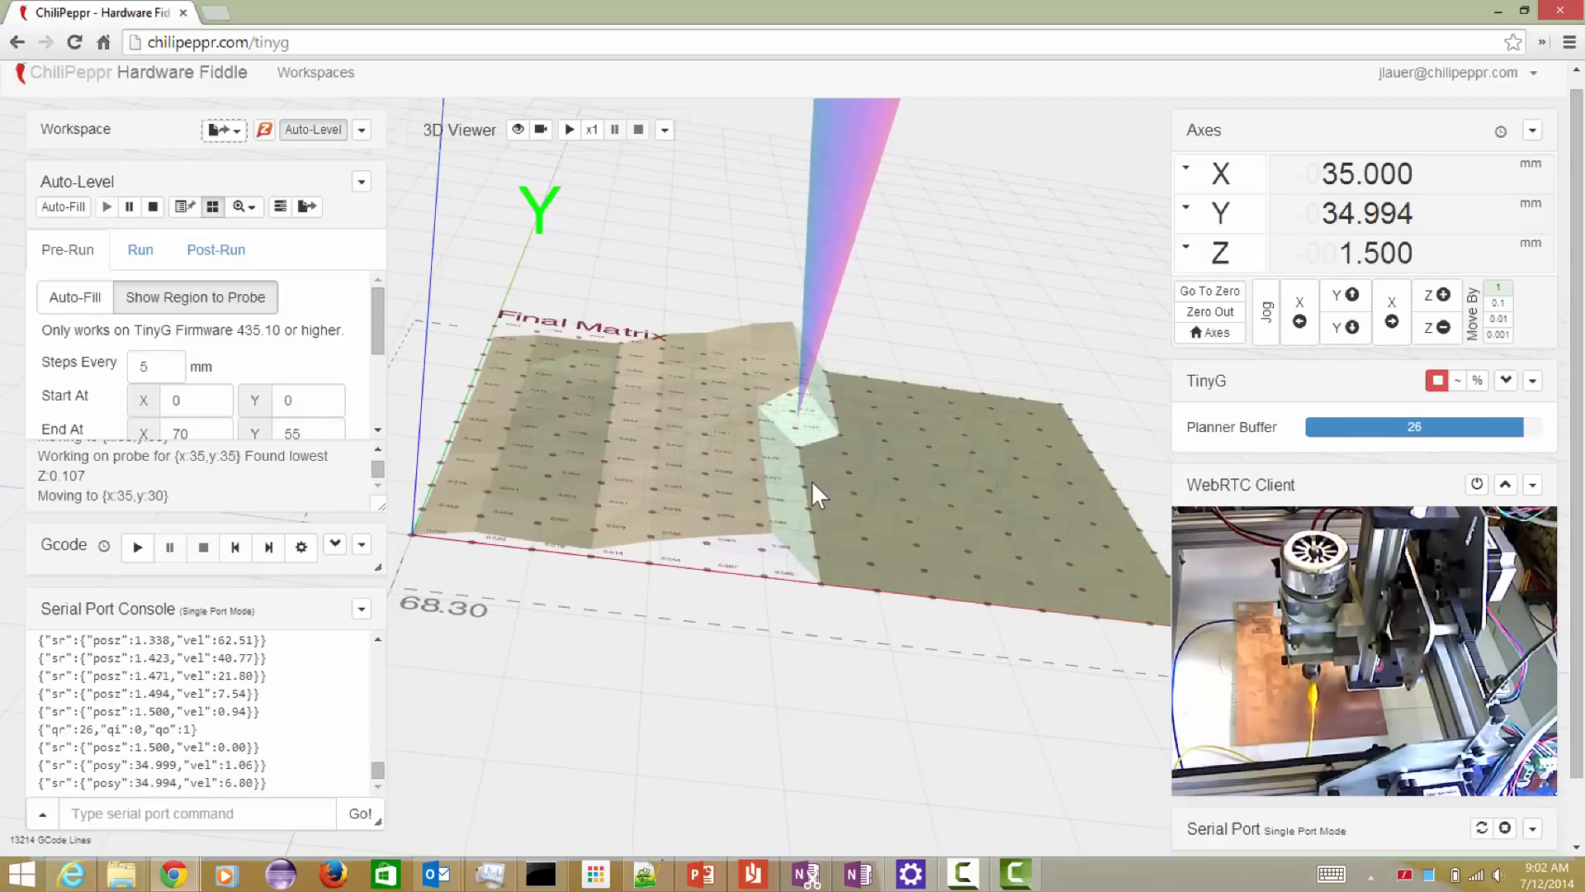
mouse_move(813, 474)
left_mouse_down()
mouse_move(808, 509)
mouse_move(810, 461)
mouse_move(807, 483)
left_mouse_up()
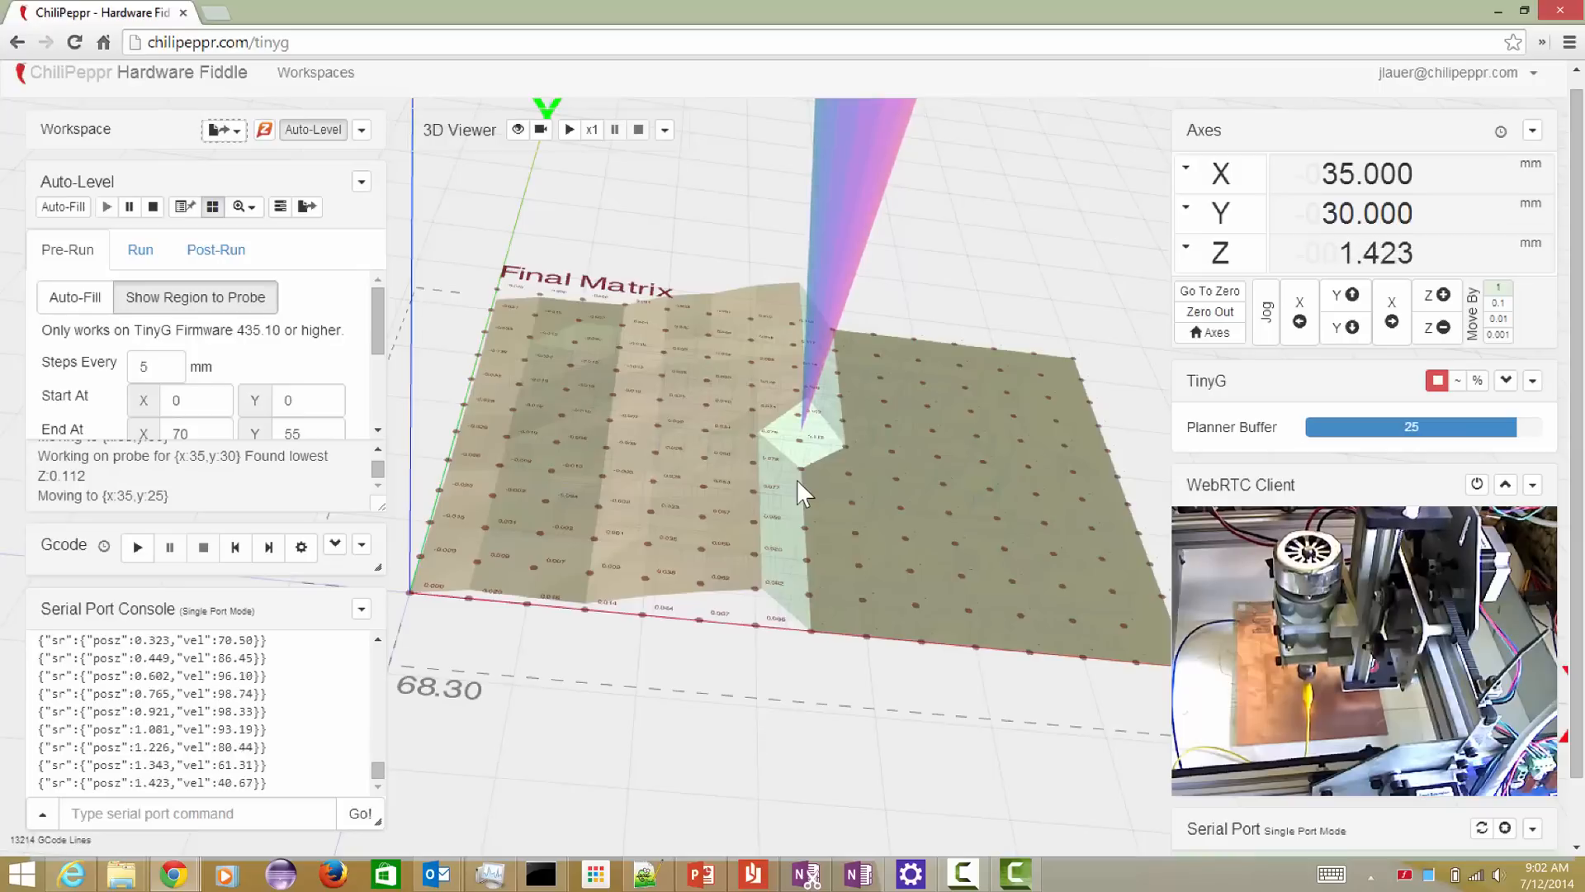
left_click_drag(799, 533, 794, 555)
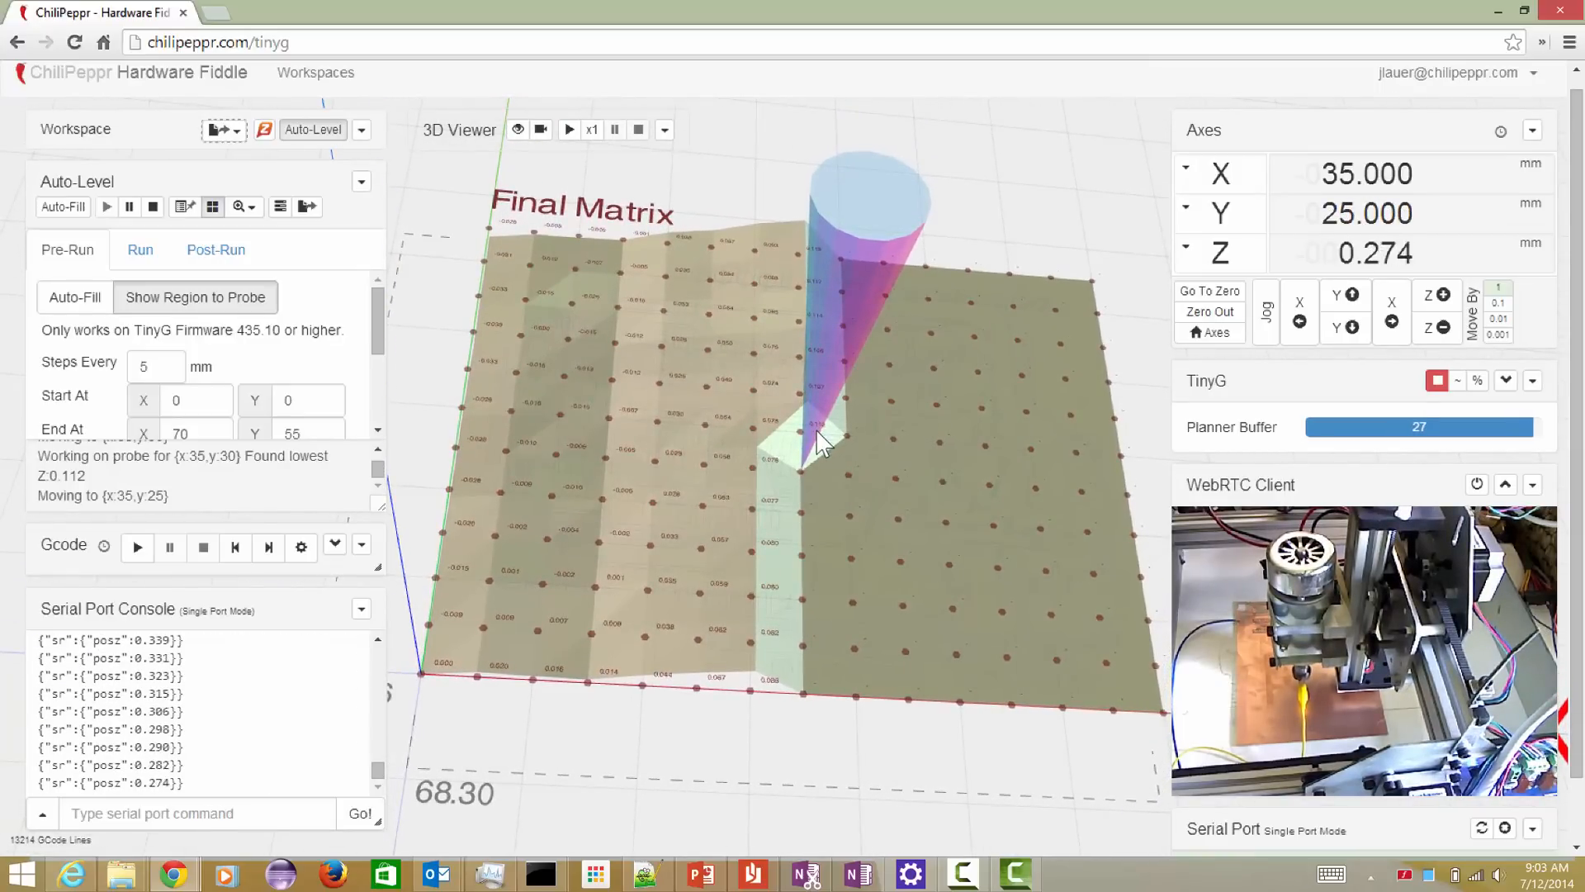
scroll(819, 443, "up", 8)
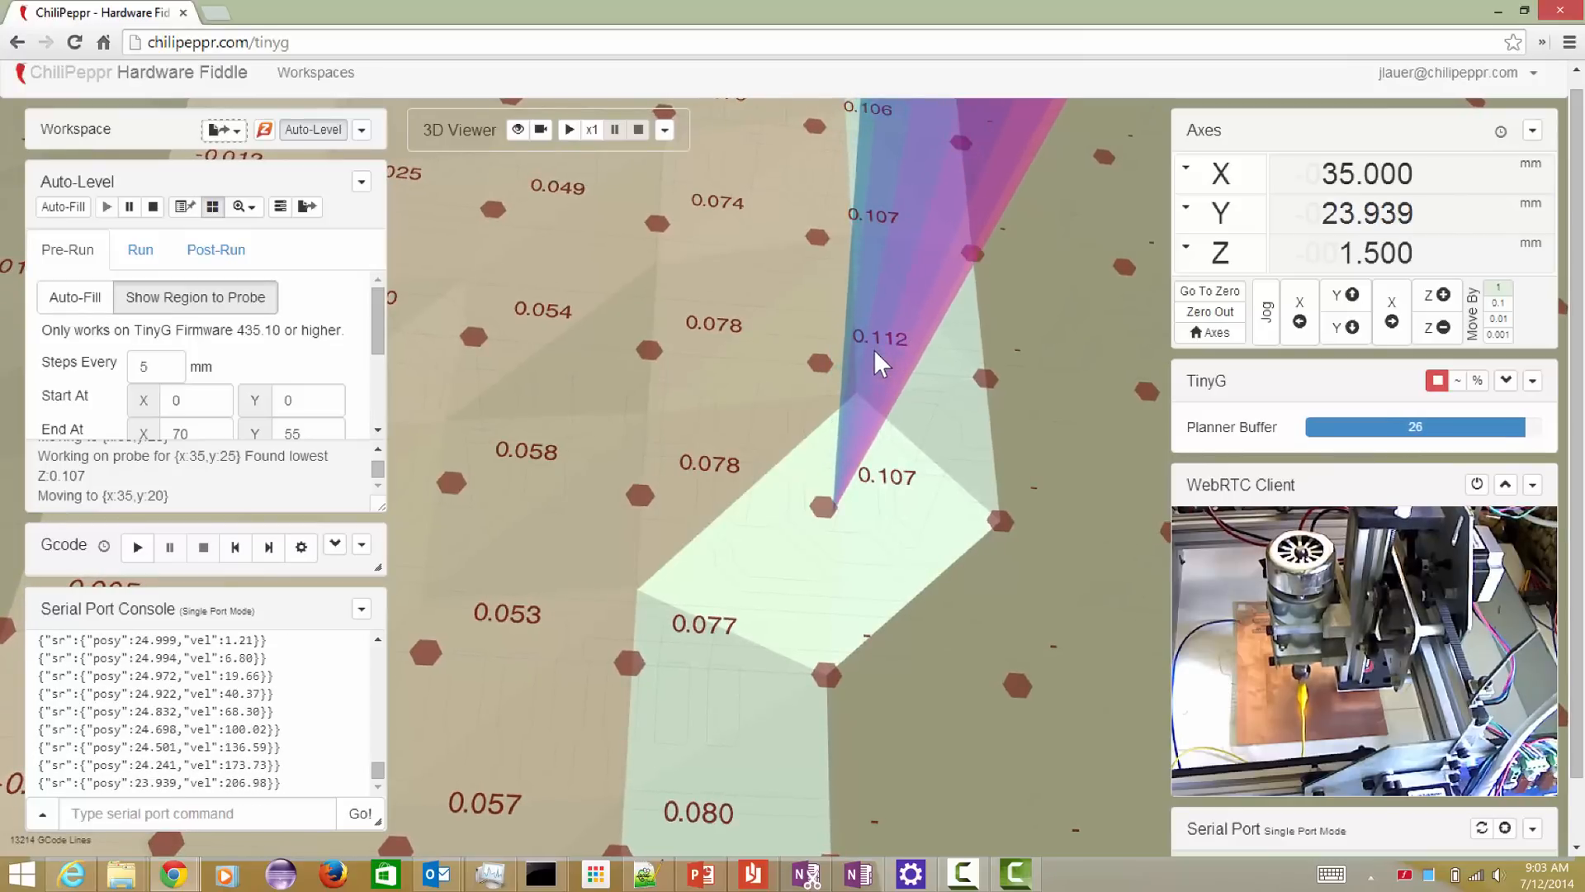
scroll(873, 349, "down", 3)
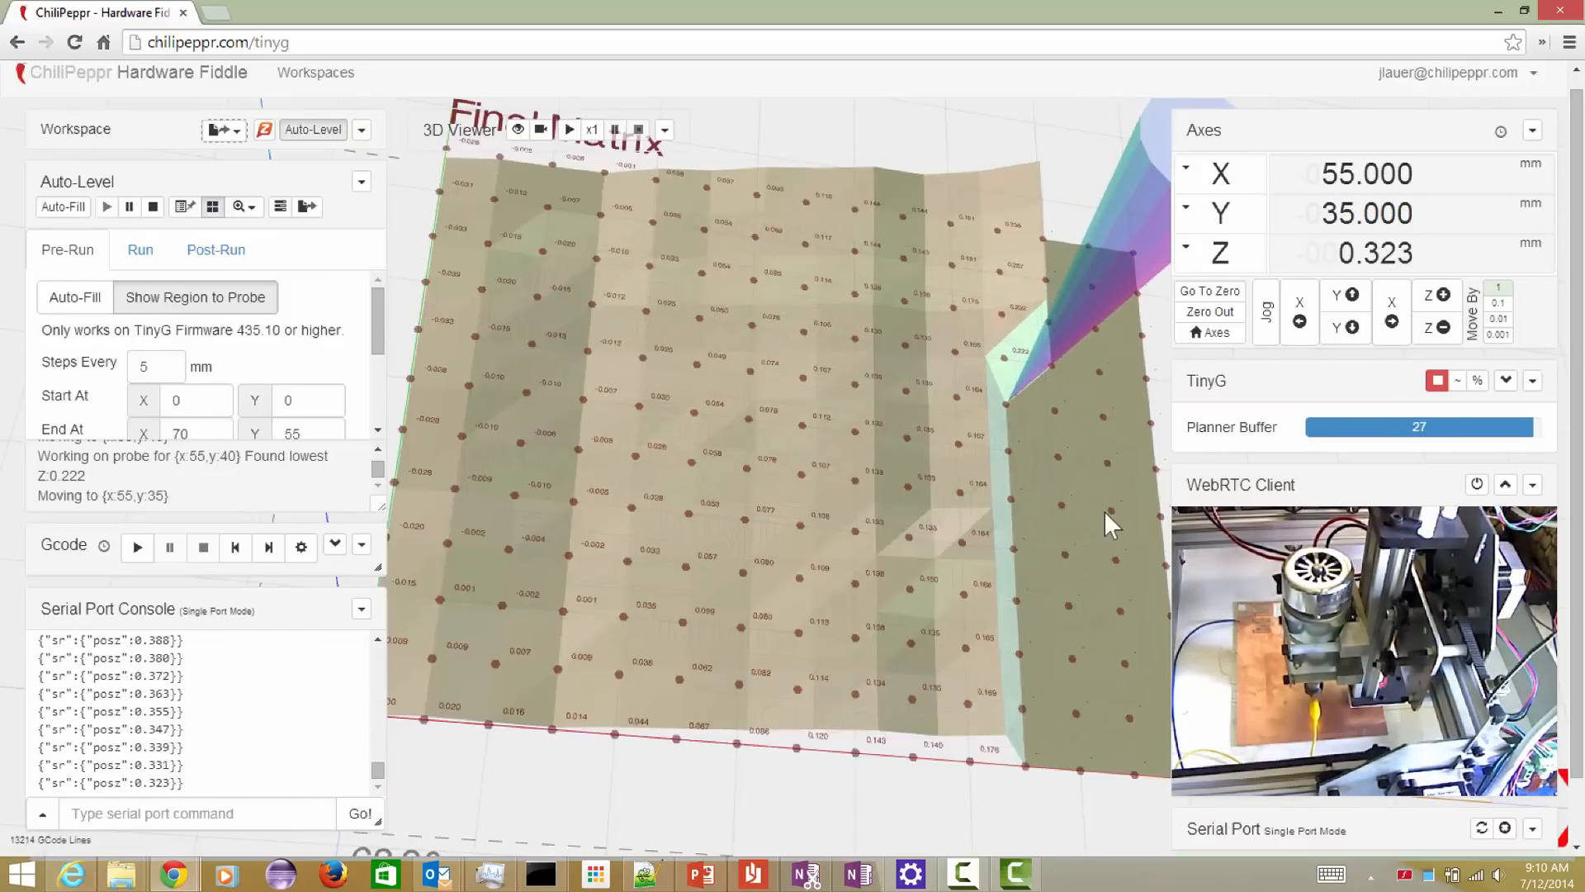
- Examine the probed heights close up between the middle of the matrix and the X 55 column
left_click_drag(1101, 488, 1064, 495)
scroll(1042, 405, "up", 5)
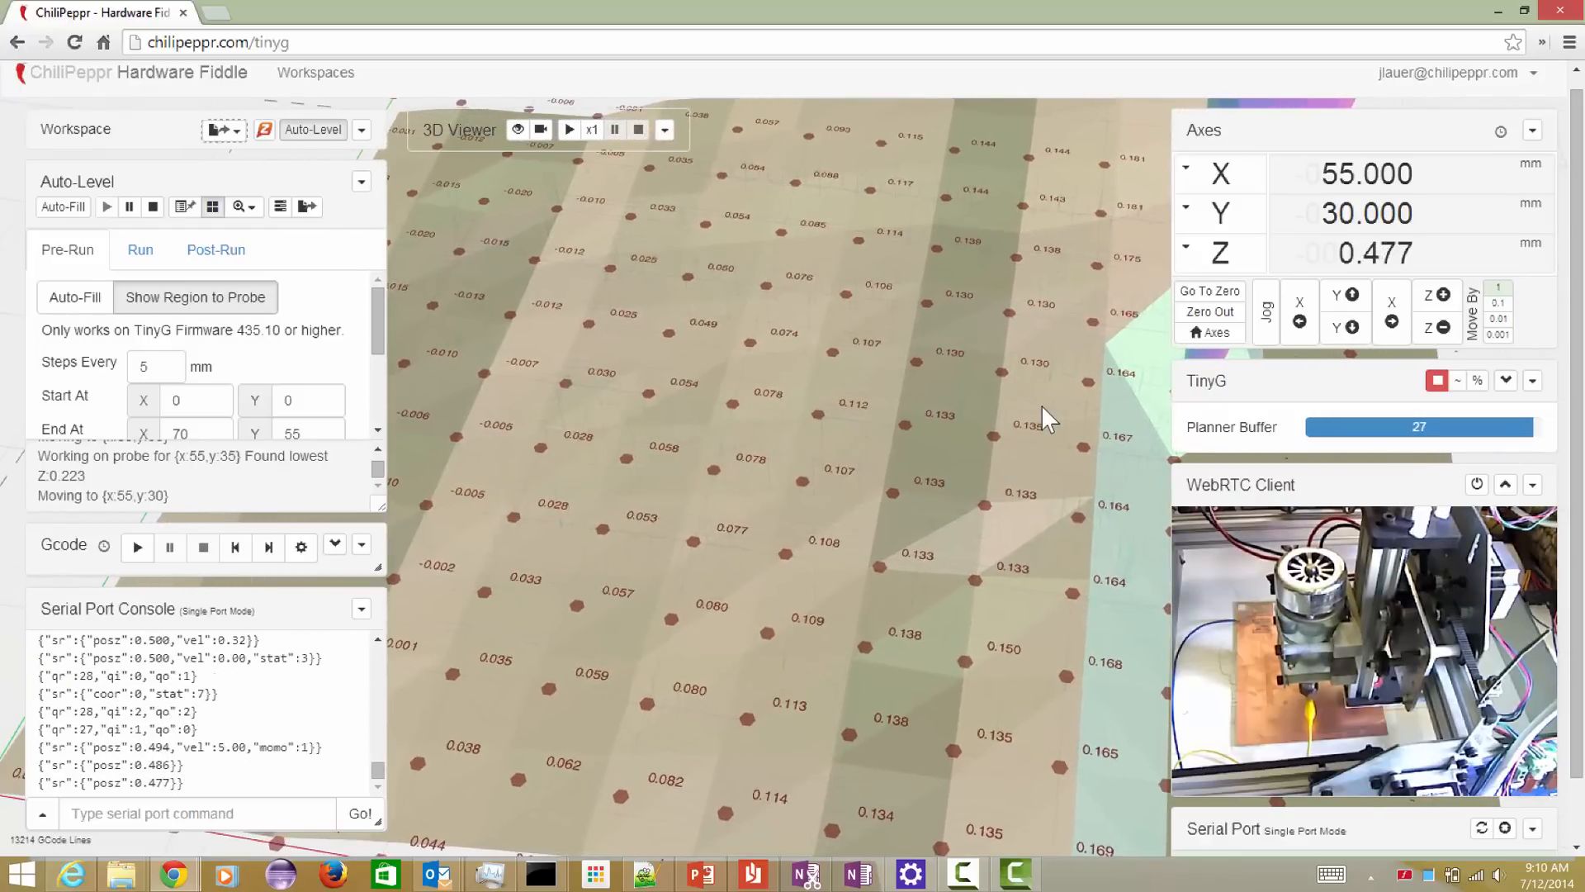
left_click_drag(1037, 404, 918, 424)
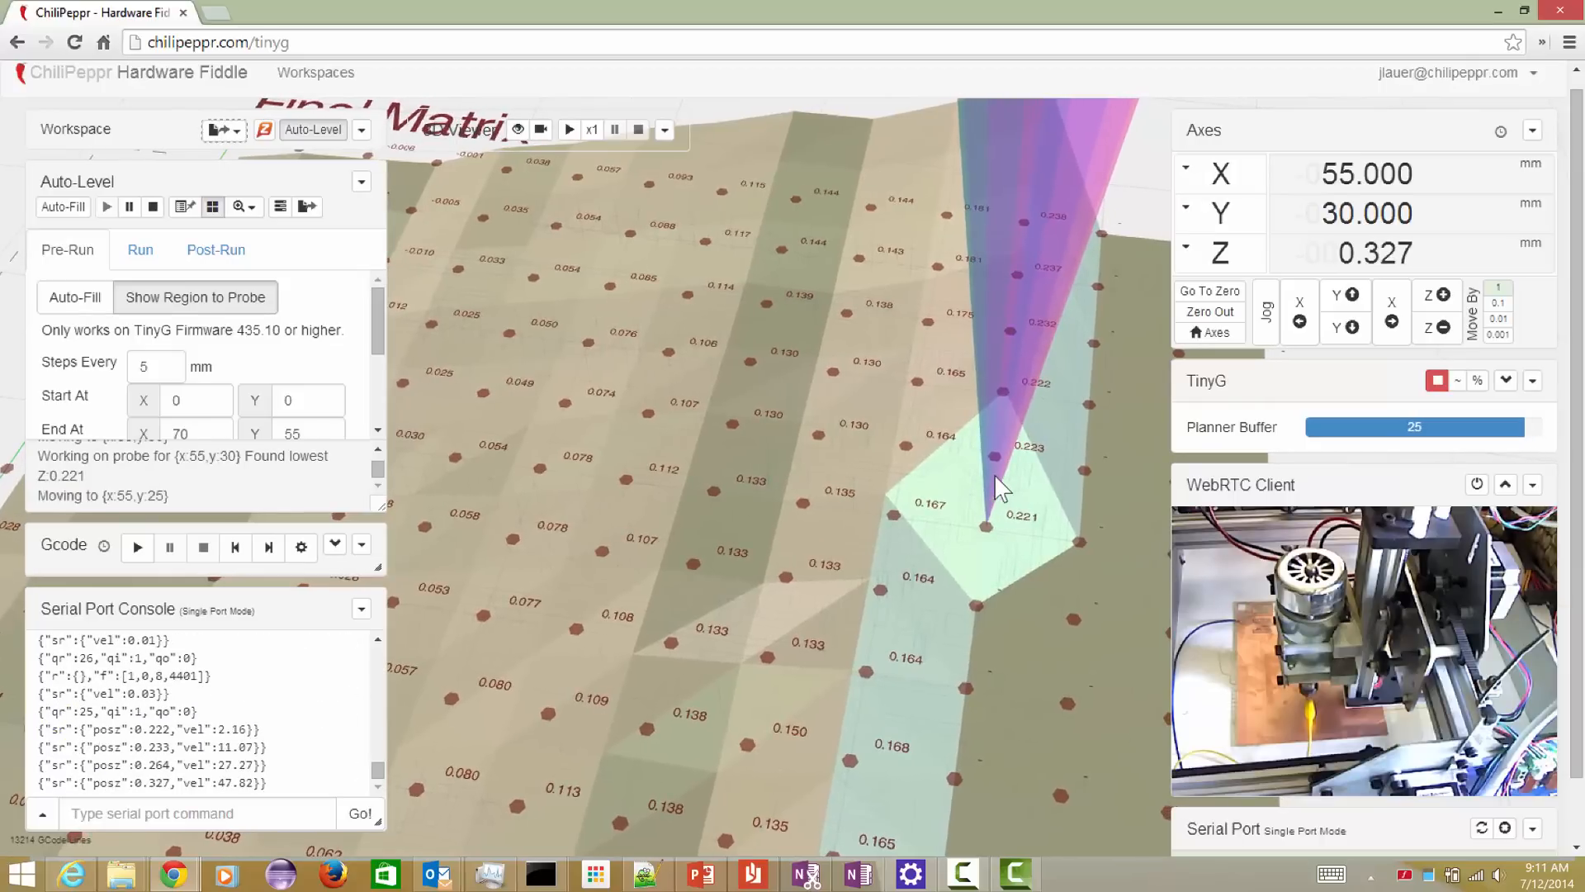
- Display the probe matrix at 1x (None) exaggeration to see its real flatness, and return it to 50x (Default)
left_click(245, 208)
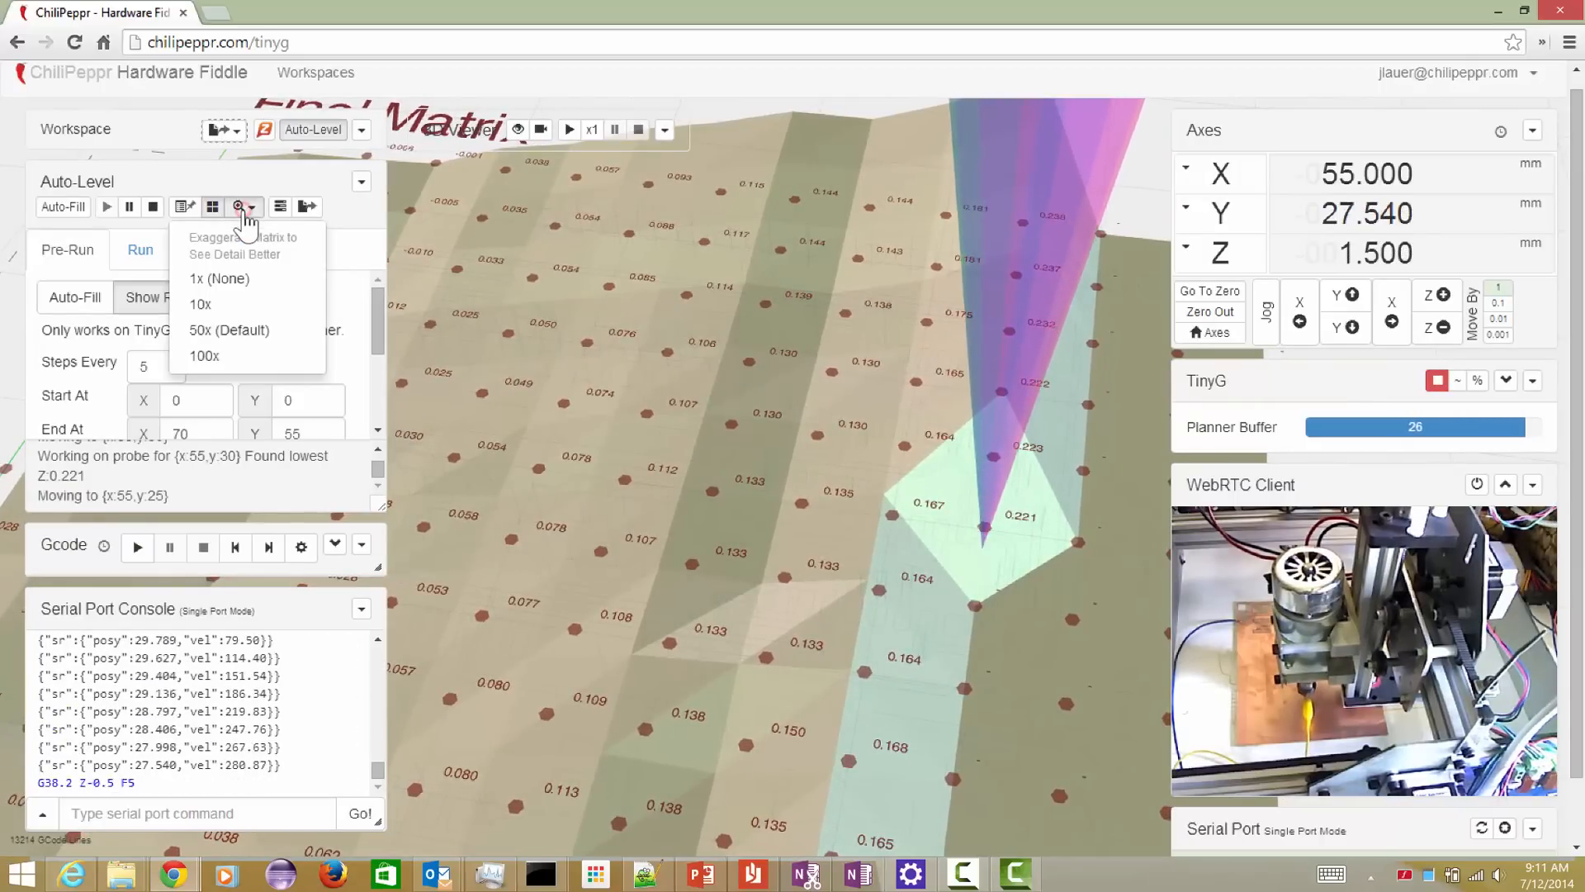
left_click(239, 279)
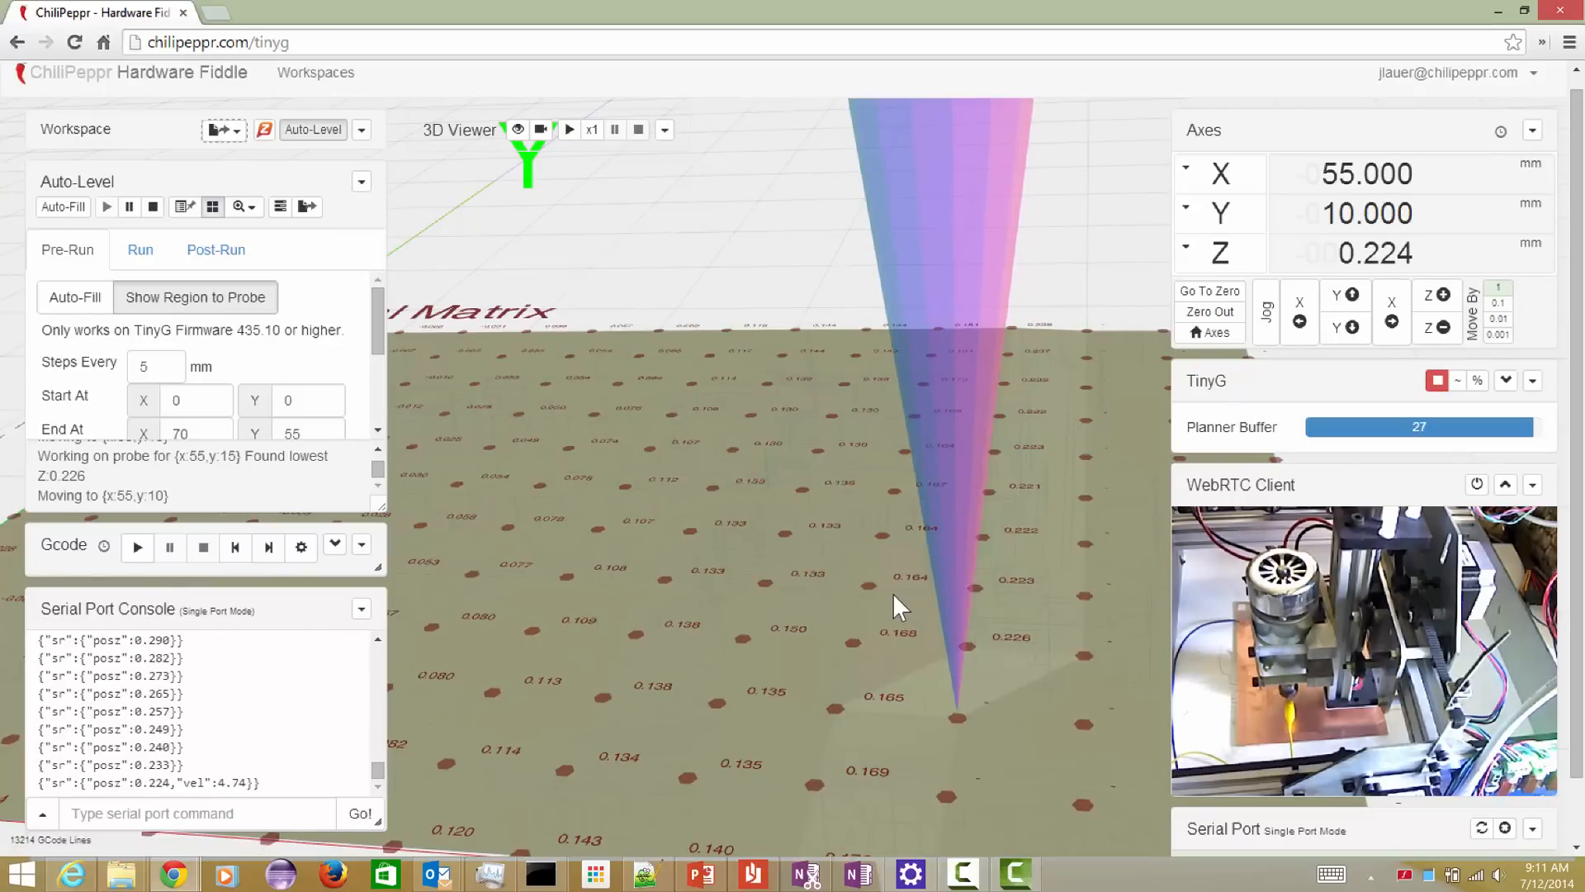
left_click(251, 208)
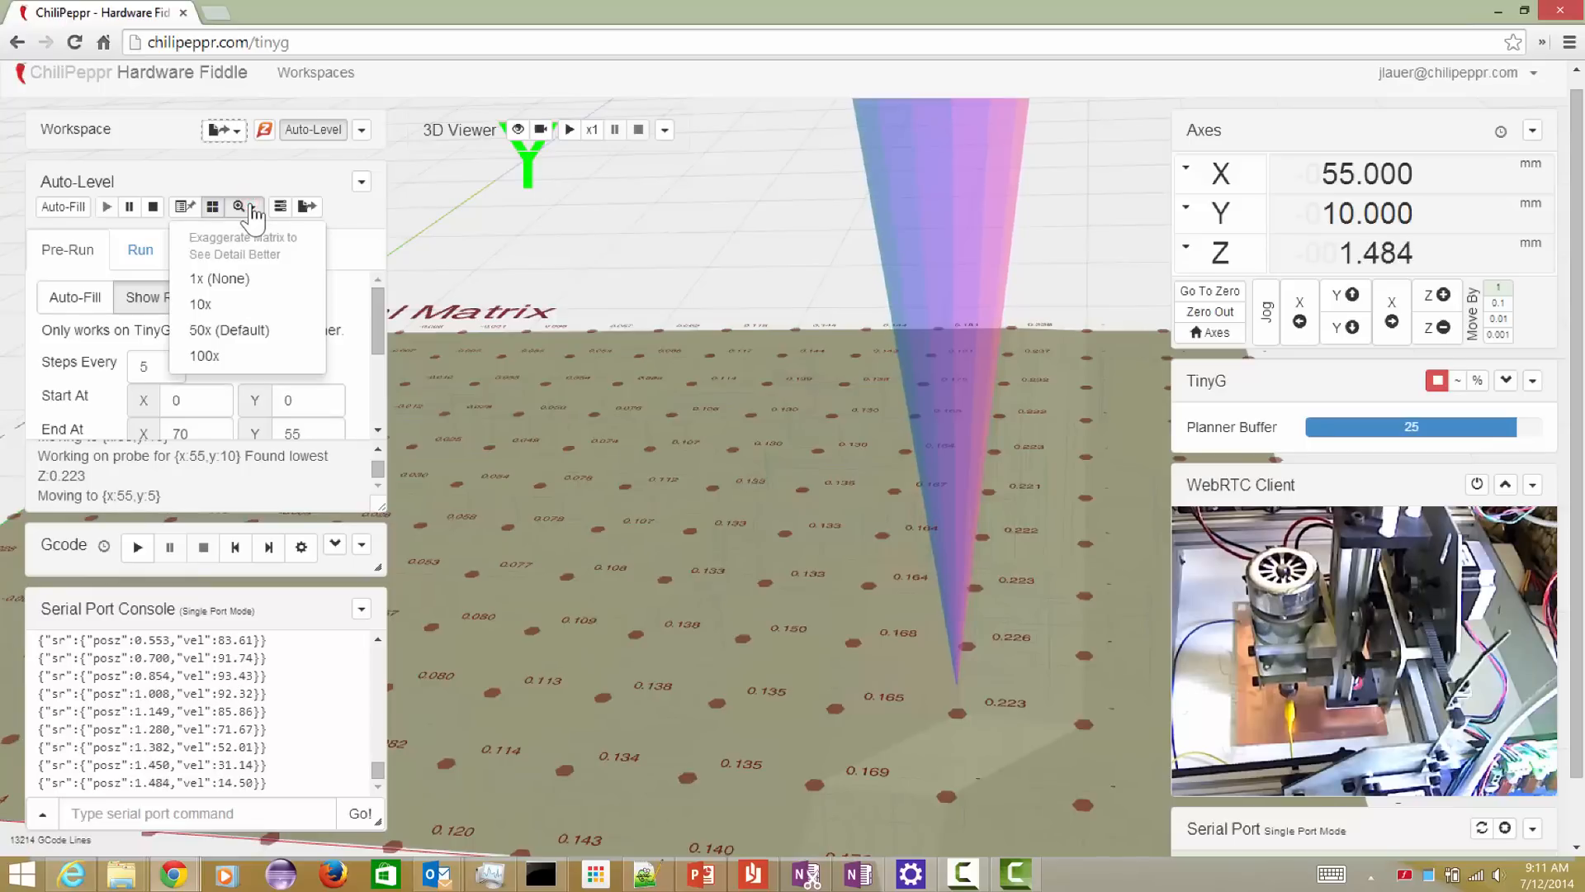
left_click(237, 325)
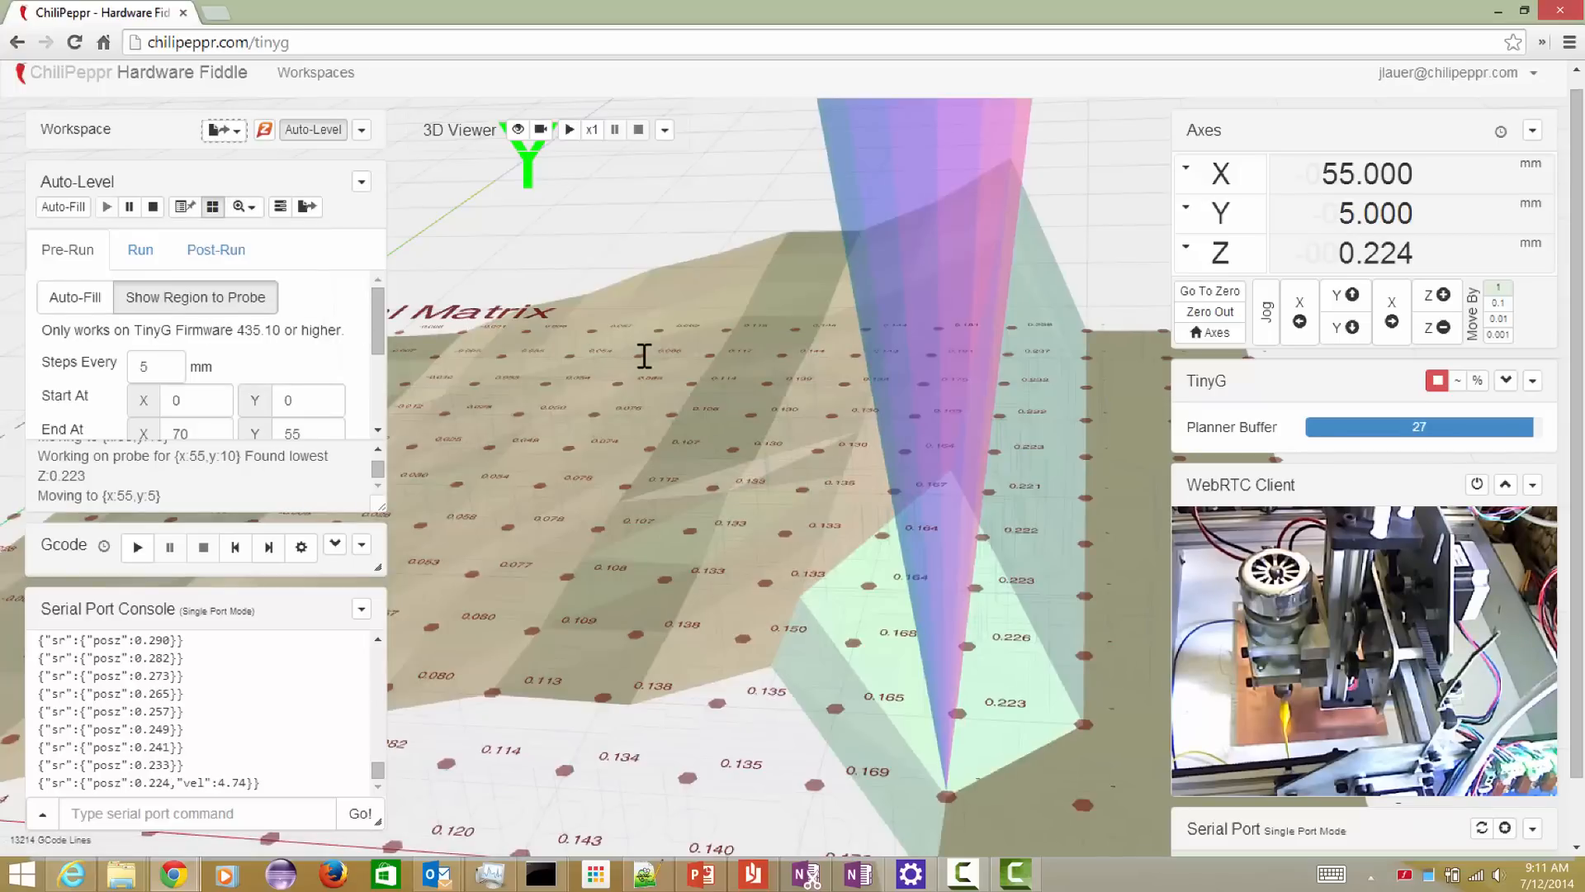
- Read the Auto-Level log's closing messages about the finished probe run and its saved data entry
left_click(806, 368)
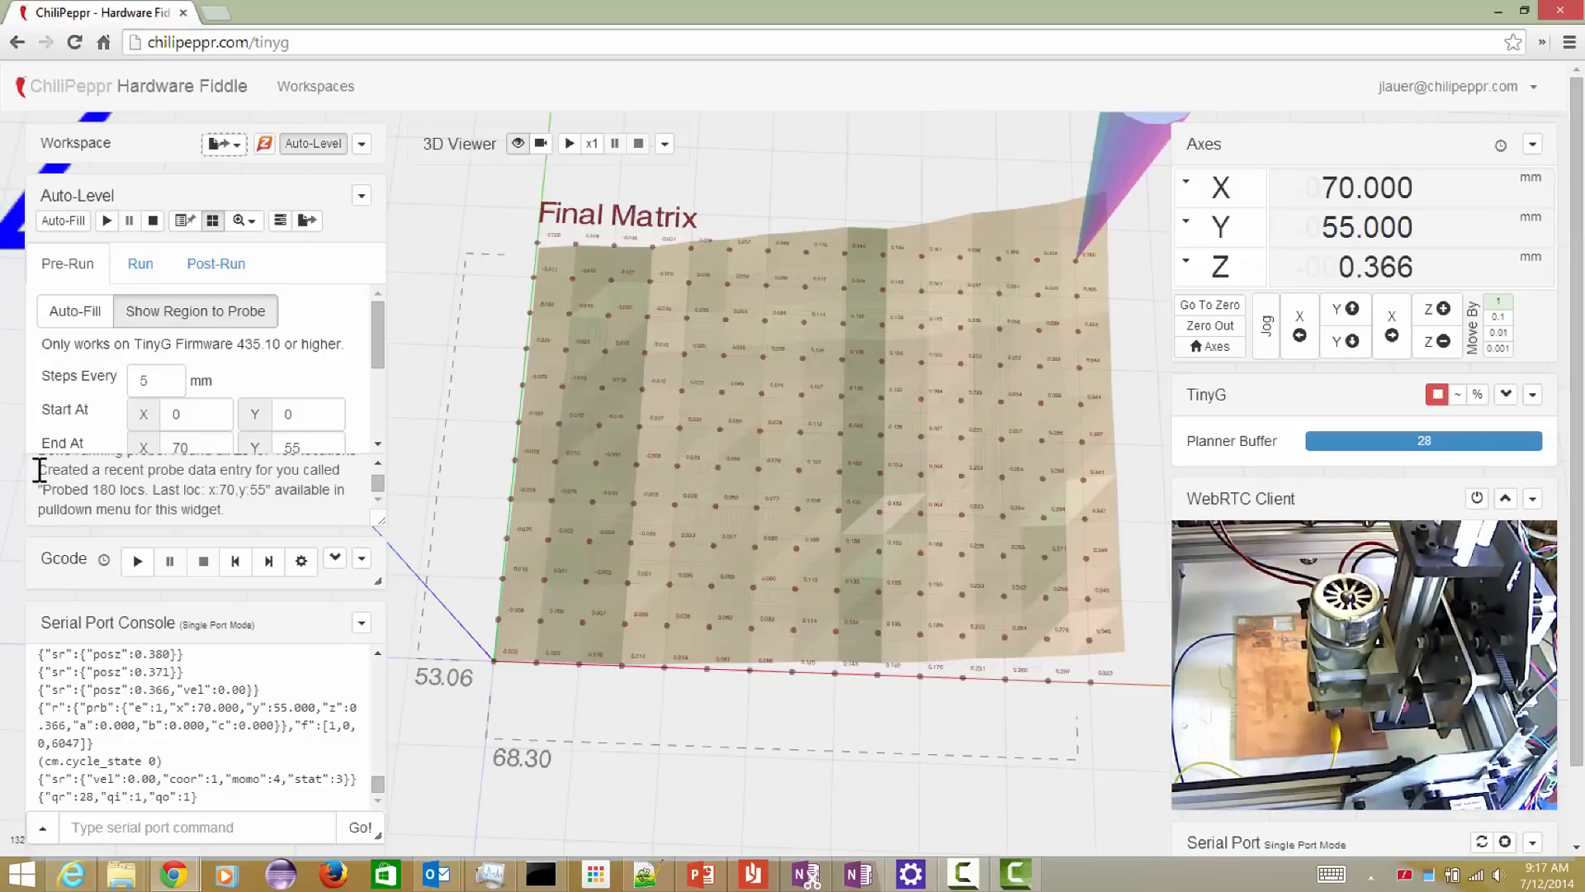
left_click_drag(40, 470, 218, 478)
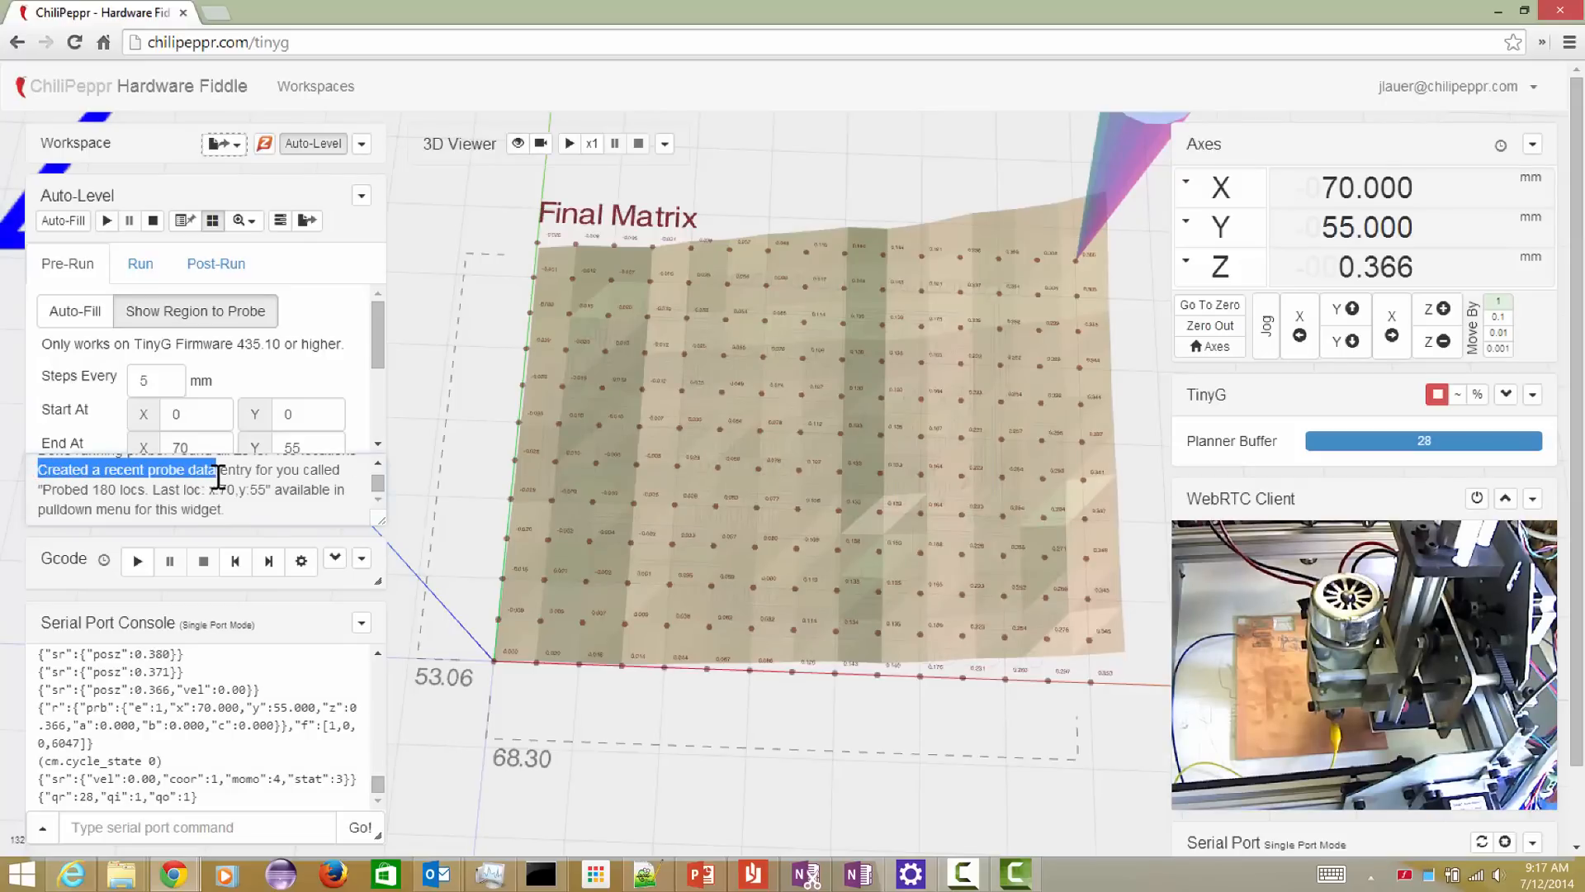
scroll(219, 477, "up", 1)
scroll(219, 476, "down", 1)
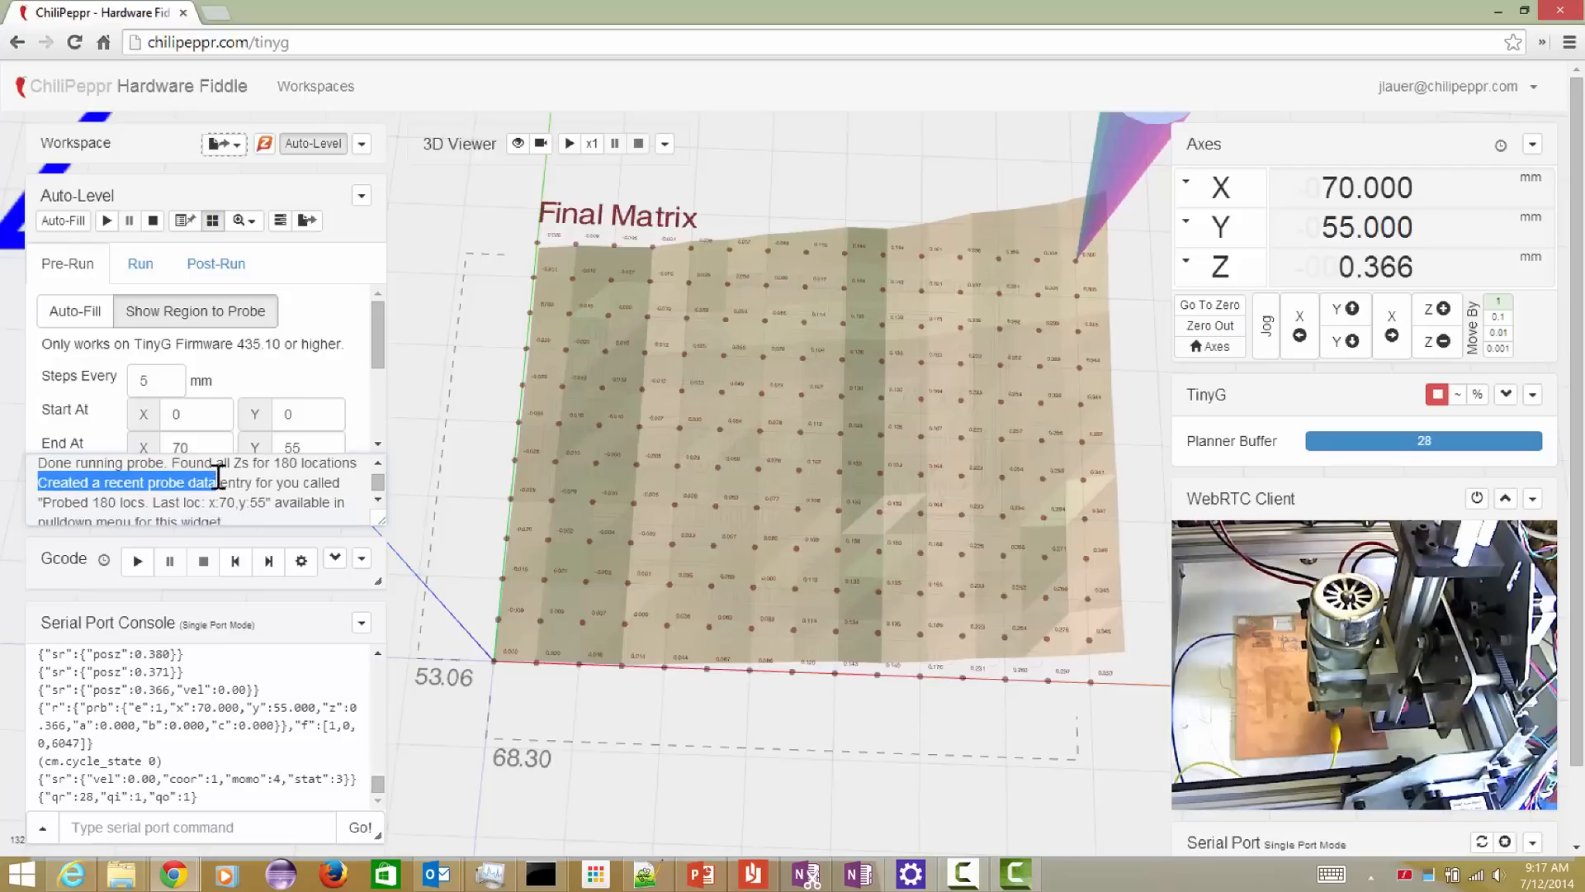
left_click(177, 495)
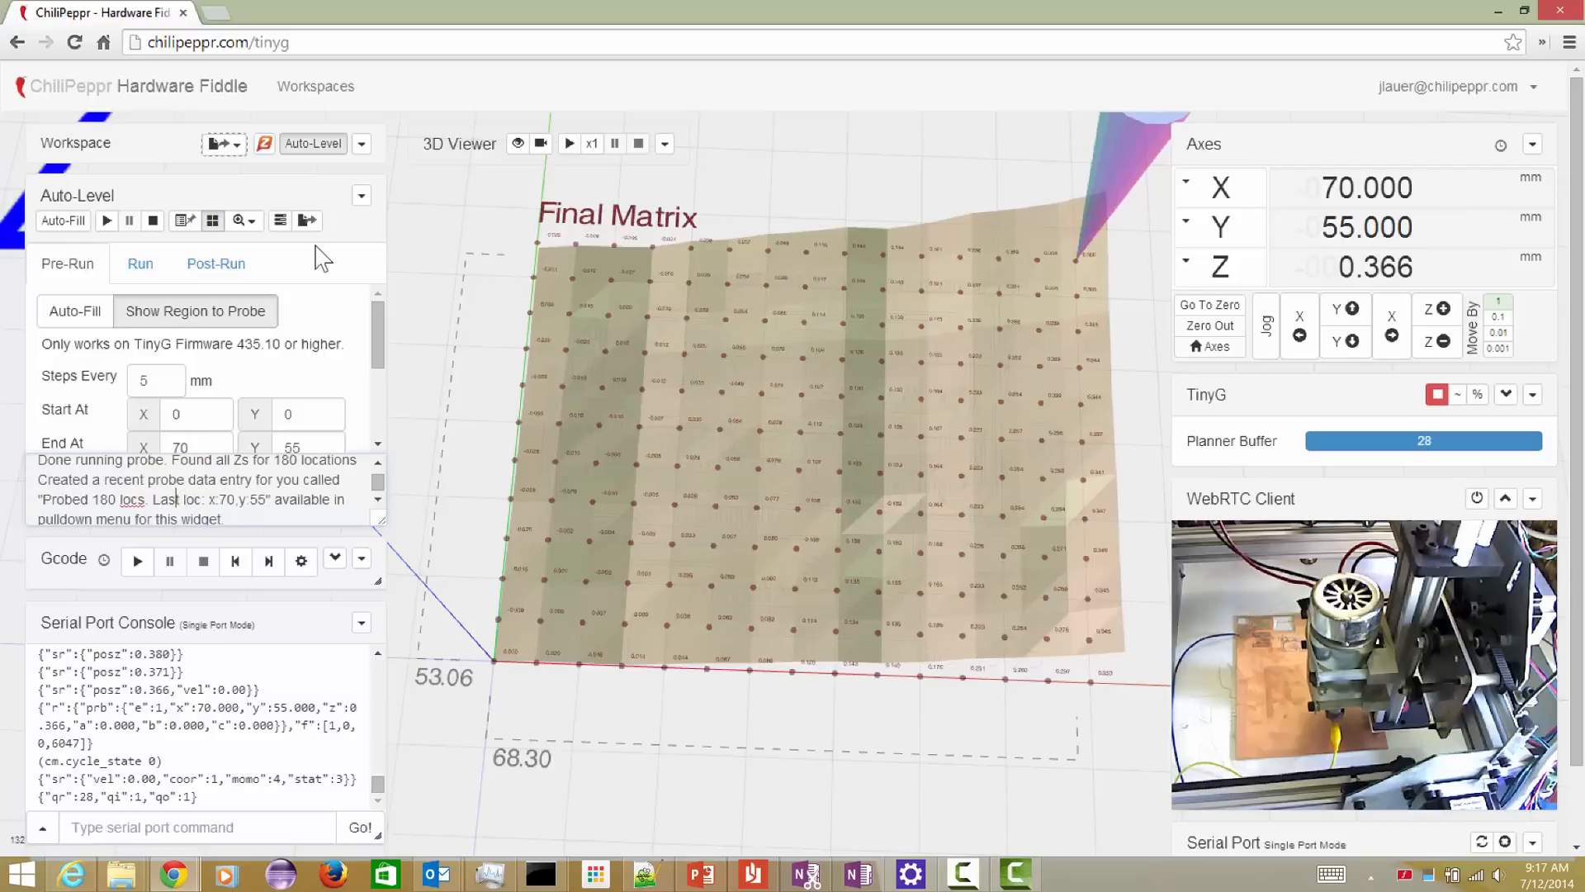
- Check the Auto-Level widget's recent probe data list for the entry from the run just finished
left_click(361, 196)
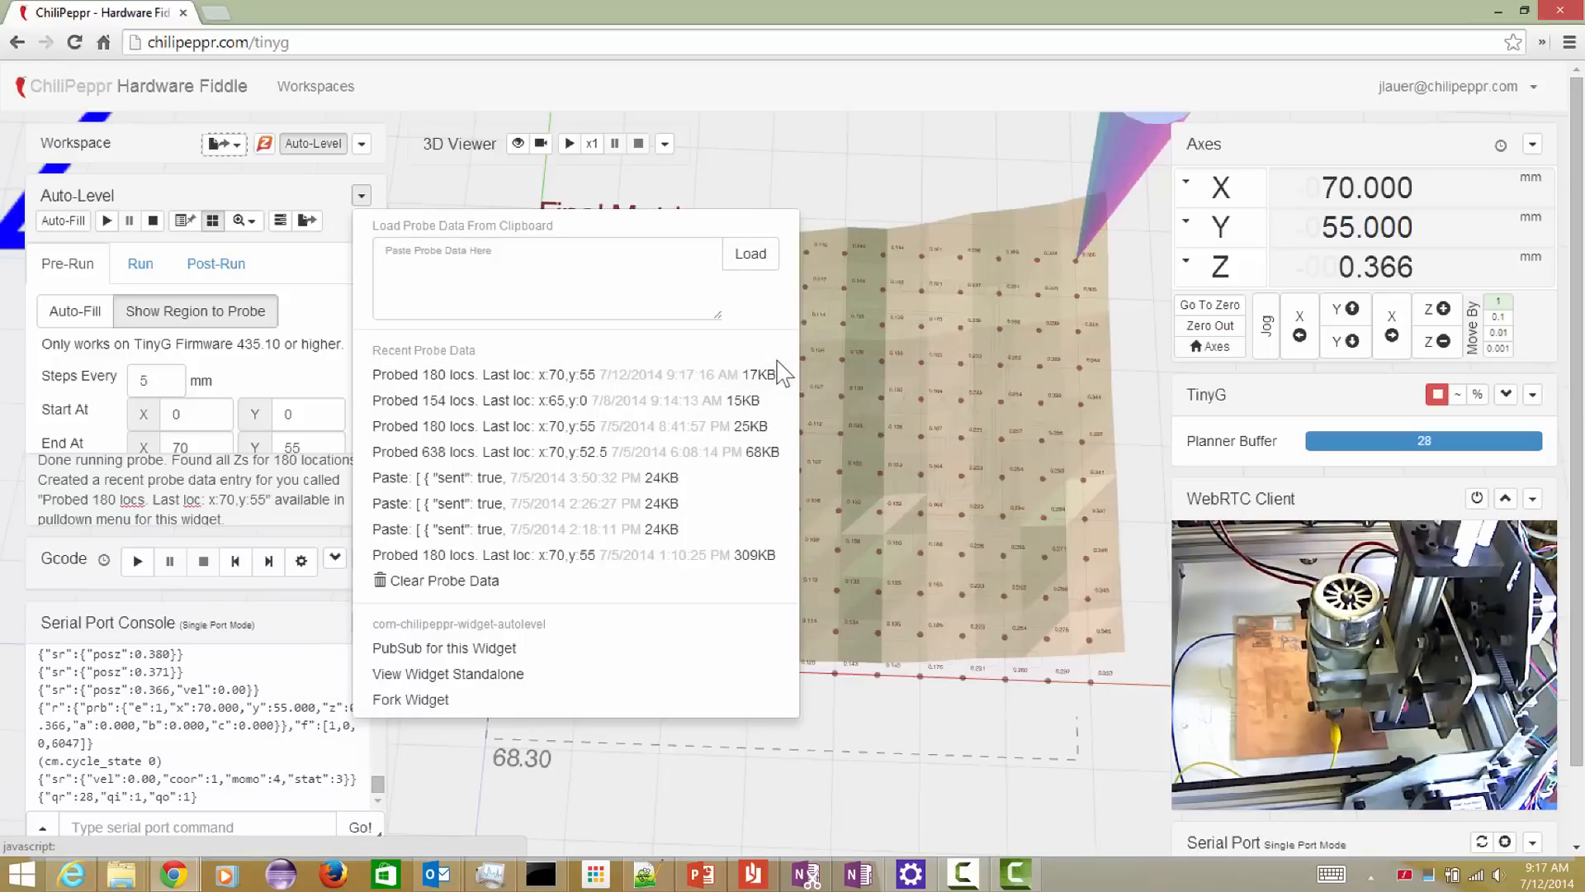
left_click(332, 313)
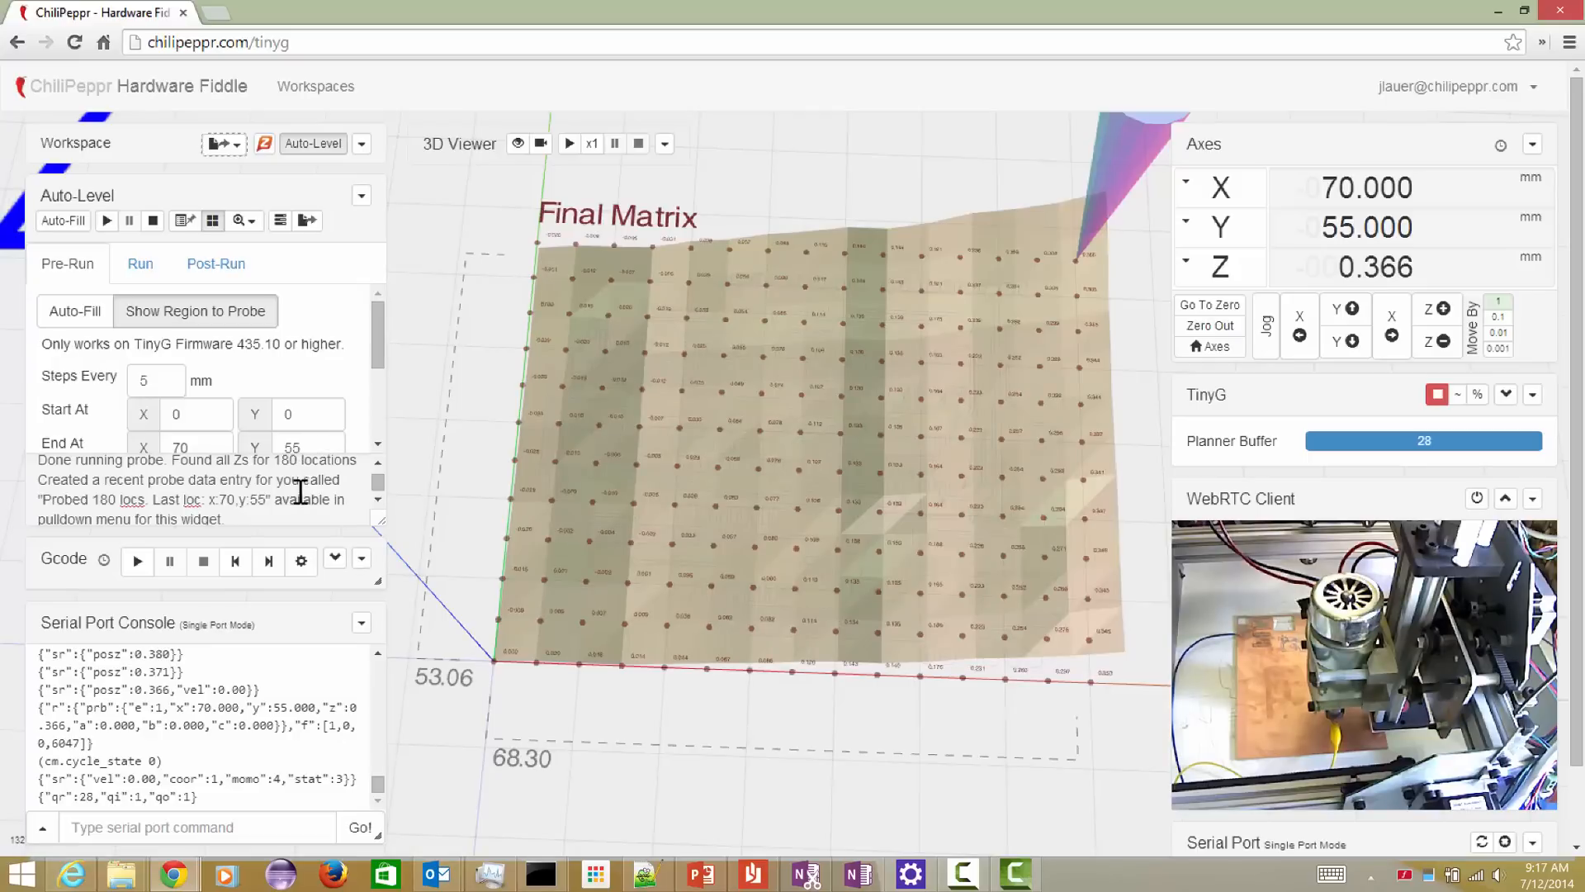
scroll(300, 495, "down", 3)
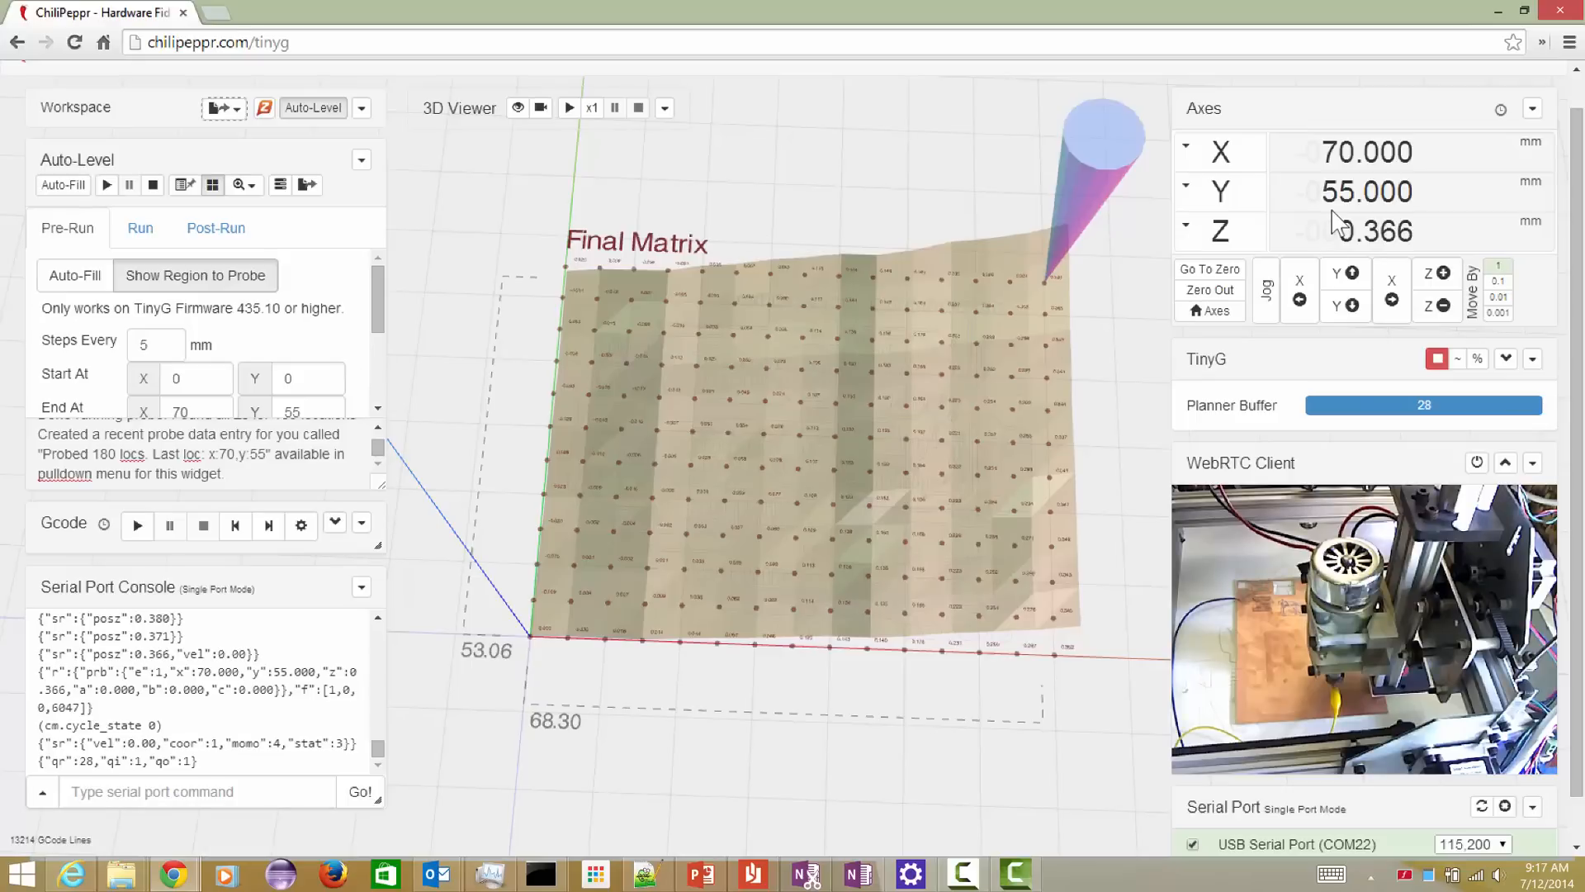
scroll(1338, 221, "up", 1)
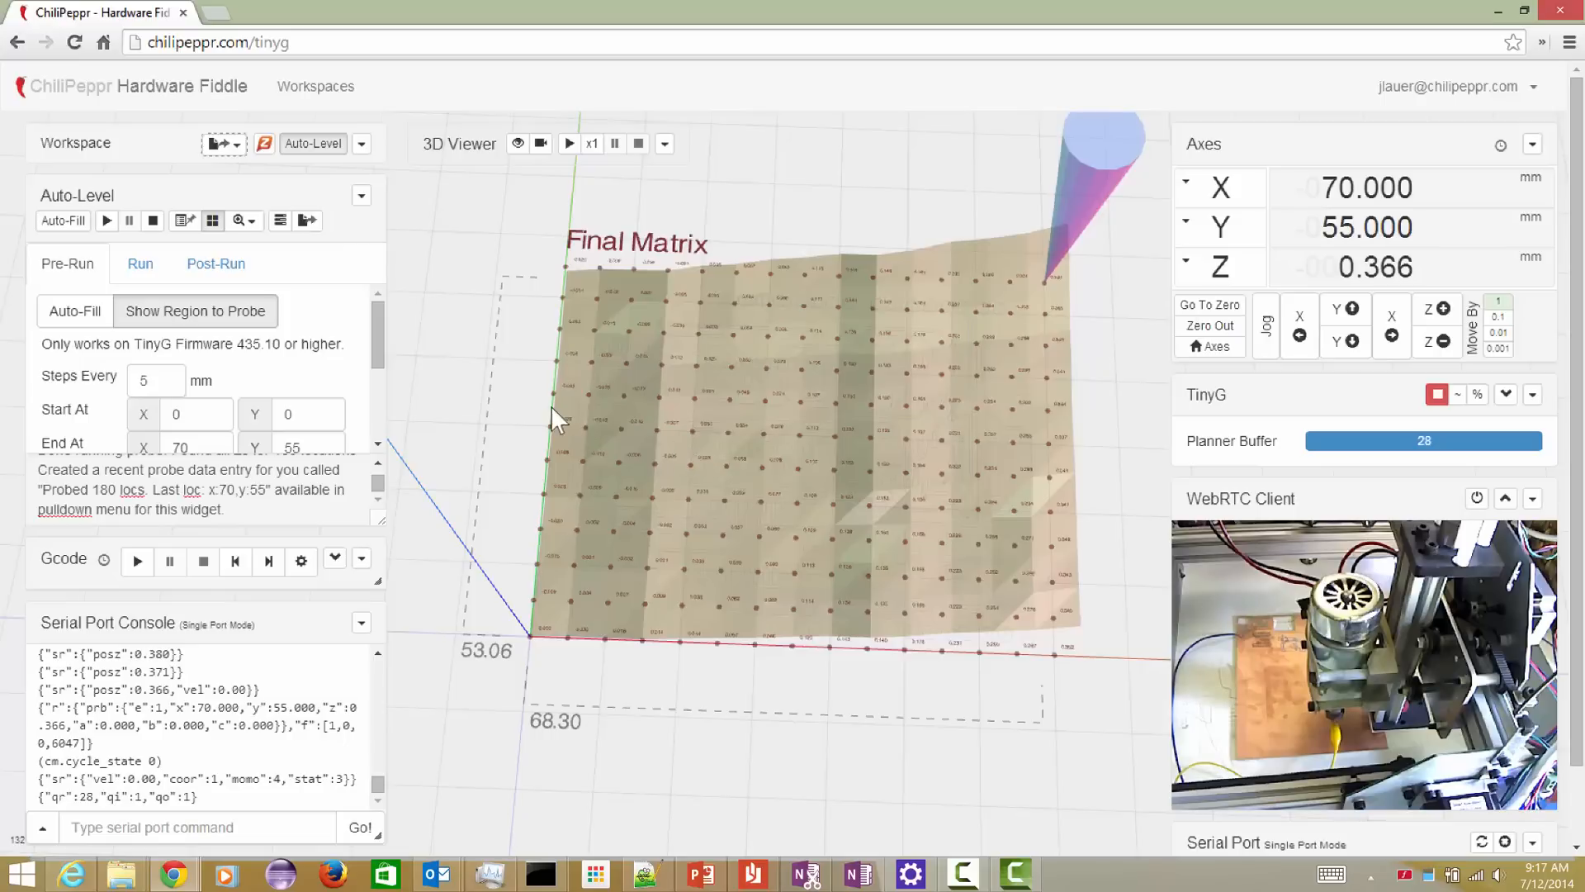
- Display the auto-levelled Gcode and examine its header comments and Z axis settings
left_click(216, 262)
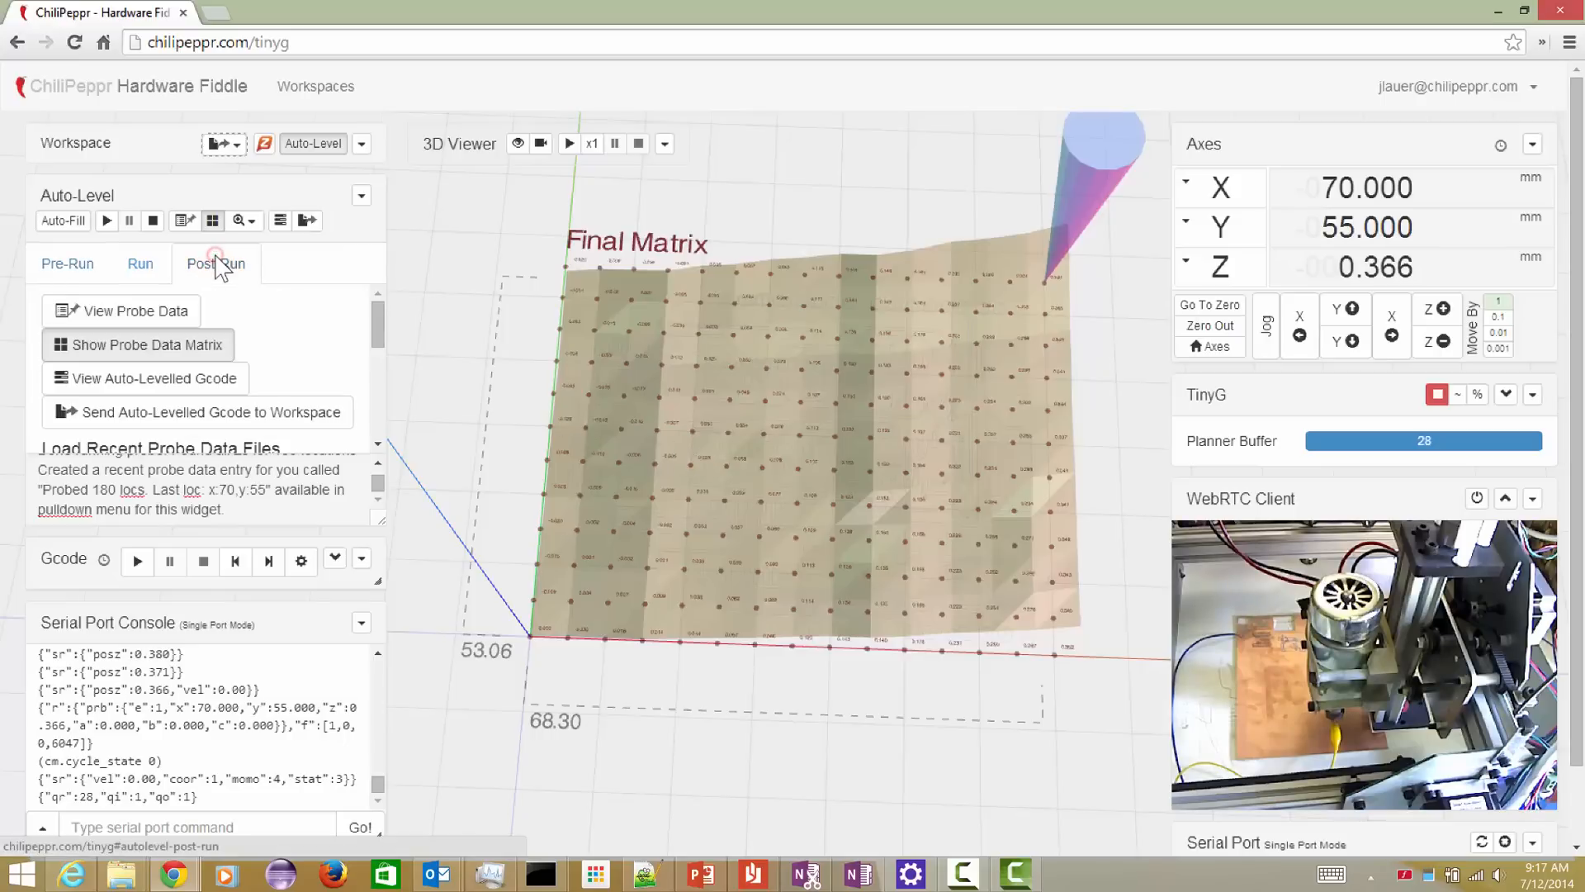
left_click(224, 380)
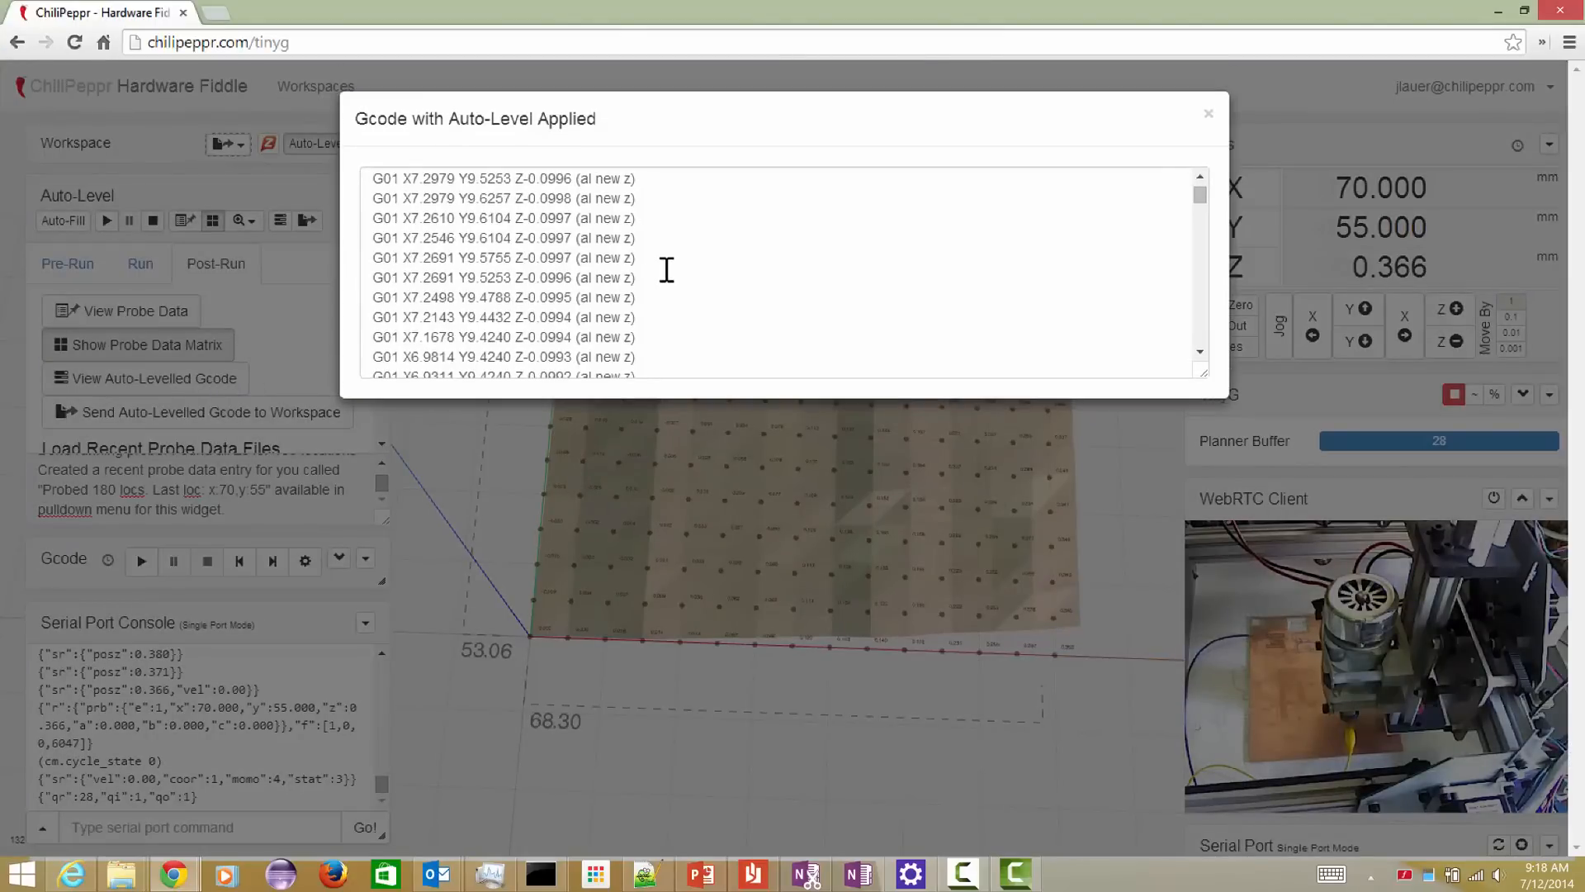
scroll(665, 270, "down", 5)
scroll(667, 270, "up", 15)
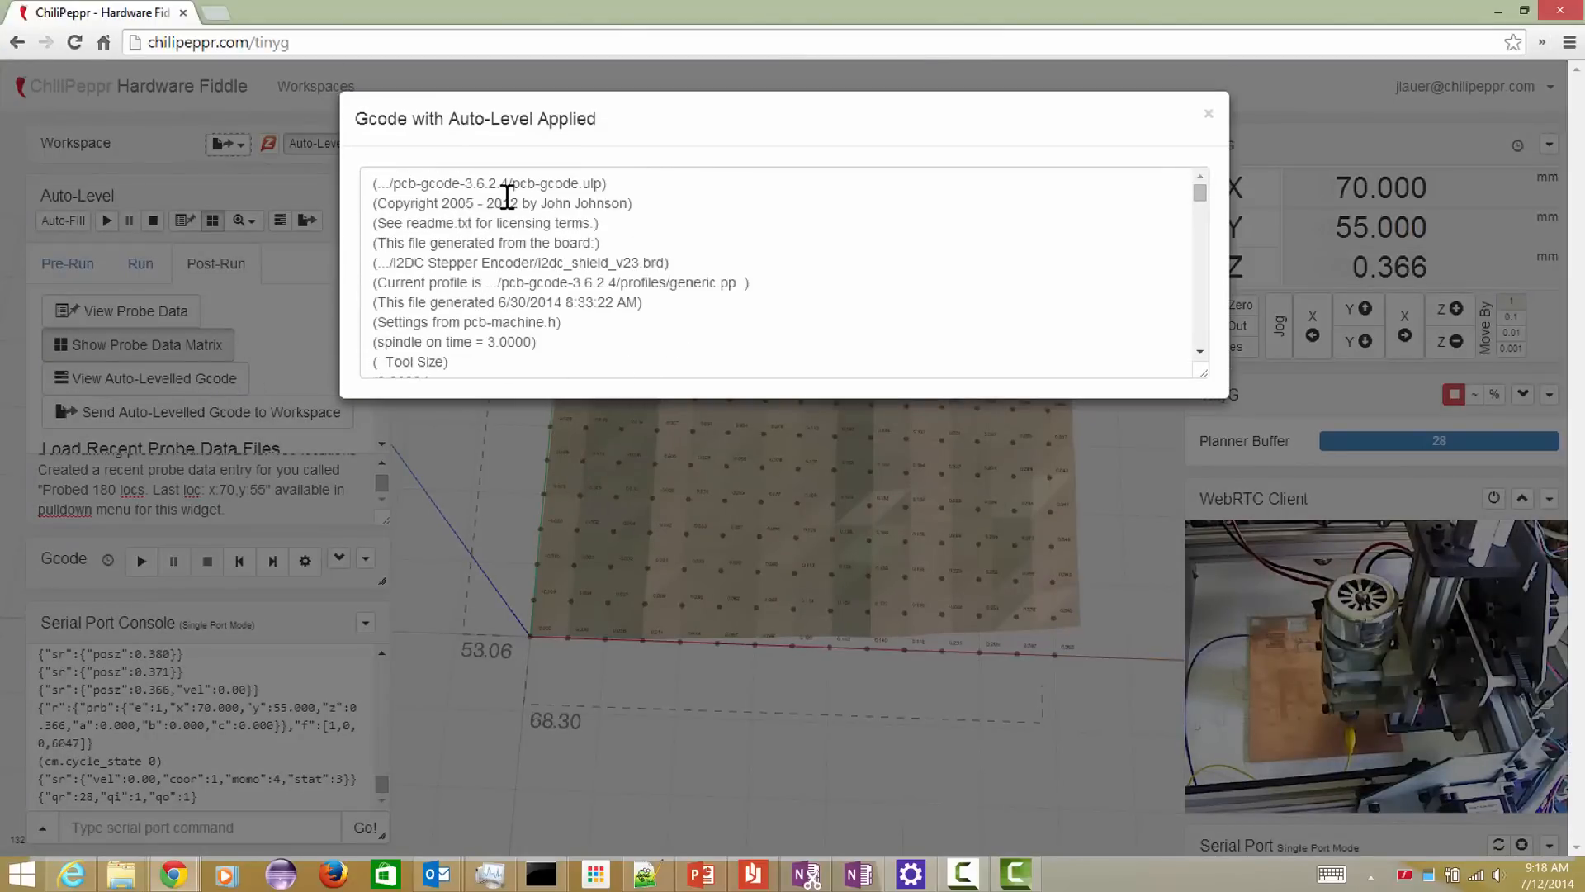
scroll(421, 214, "down", 3)
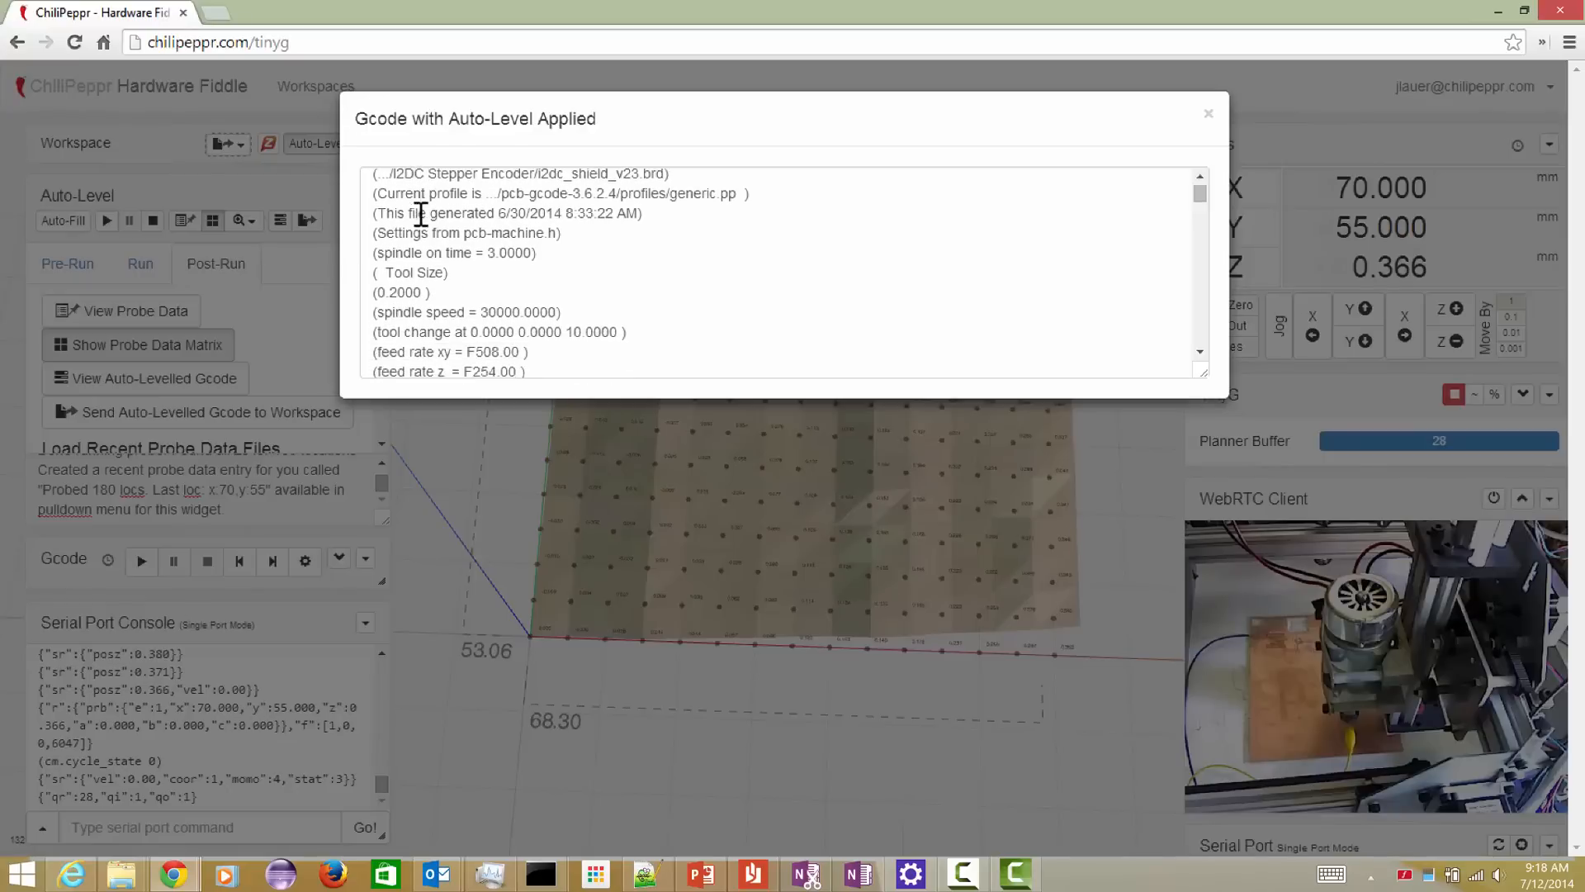
scroll(421, 214, "down", 4)
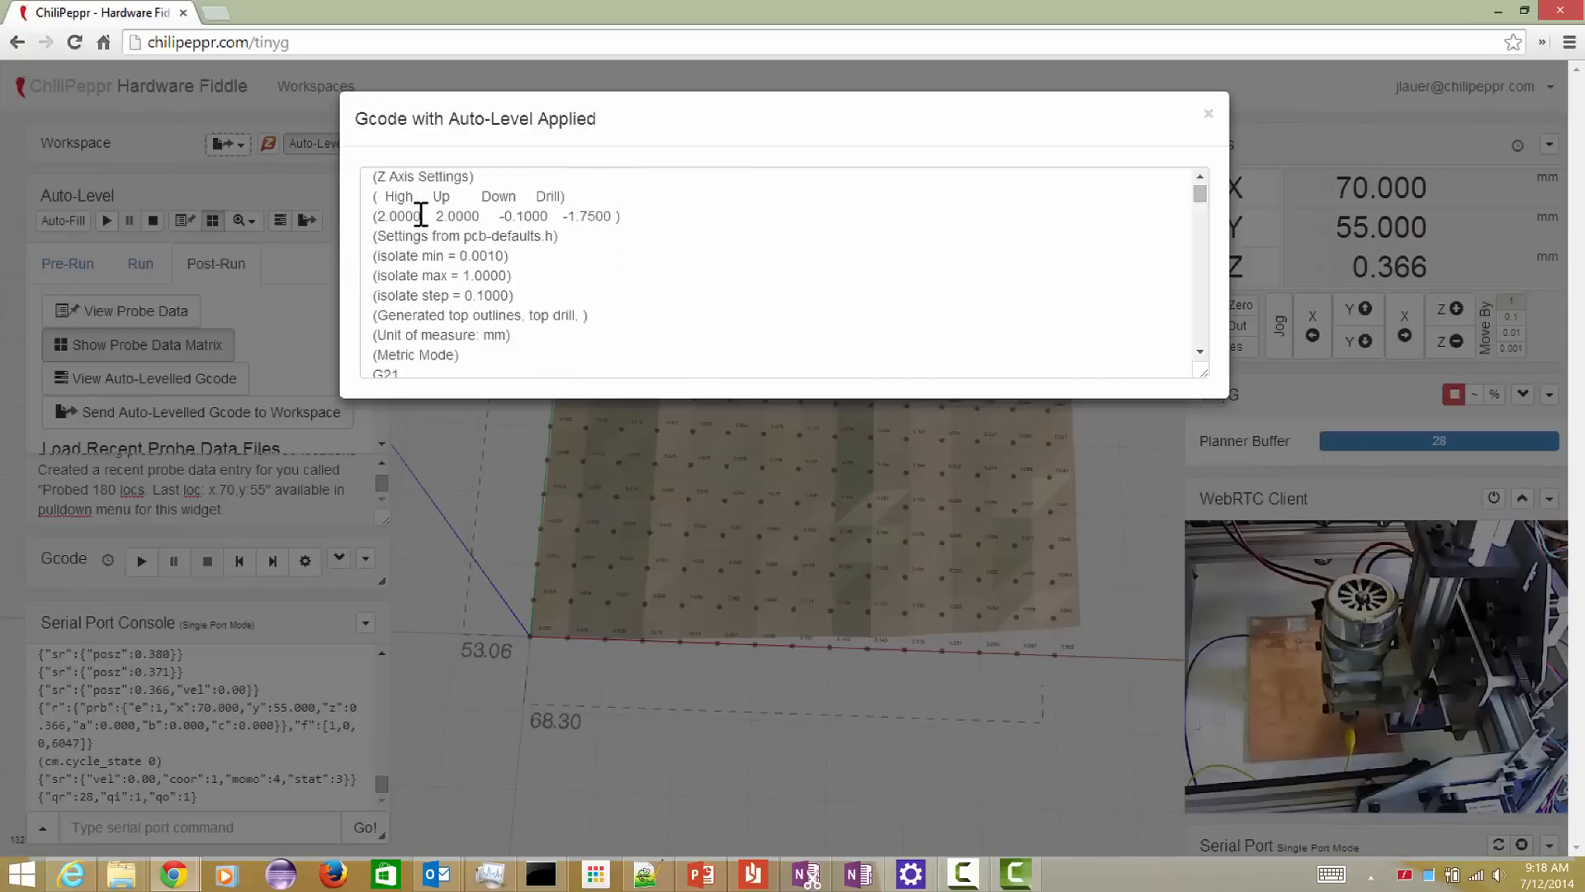
scroll(421, 214, "down", 2)
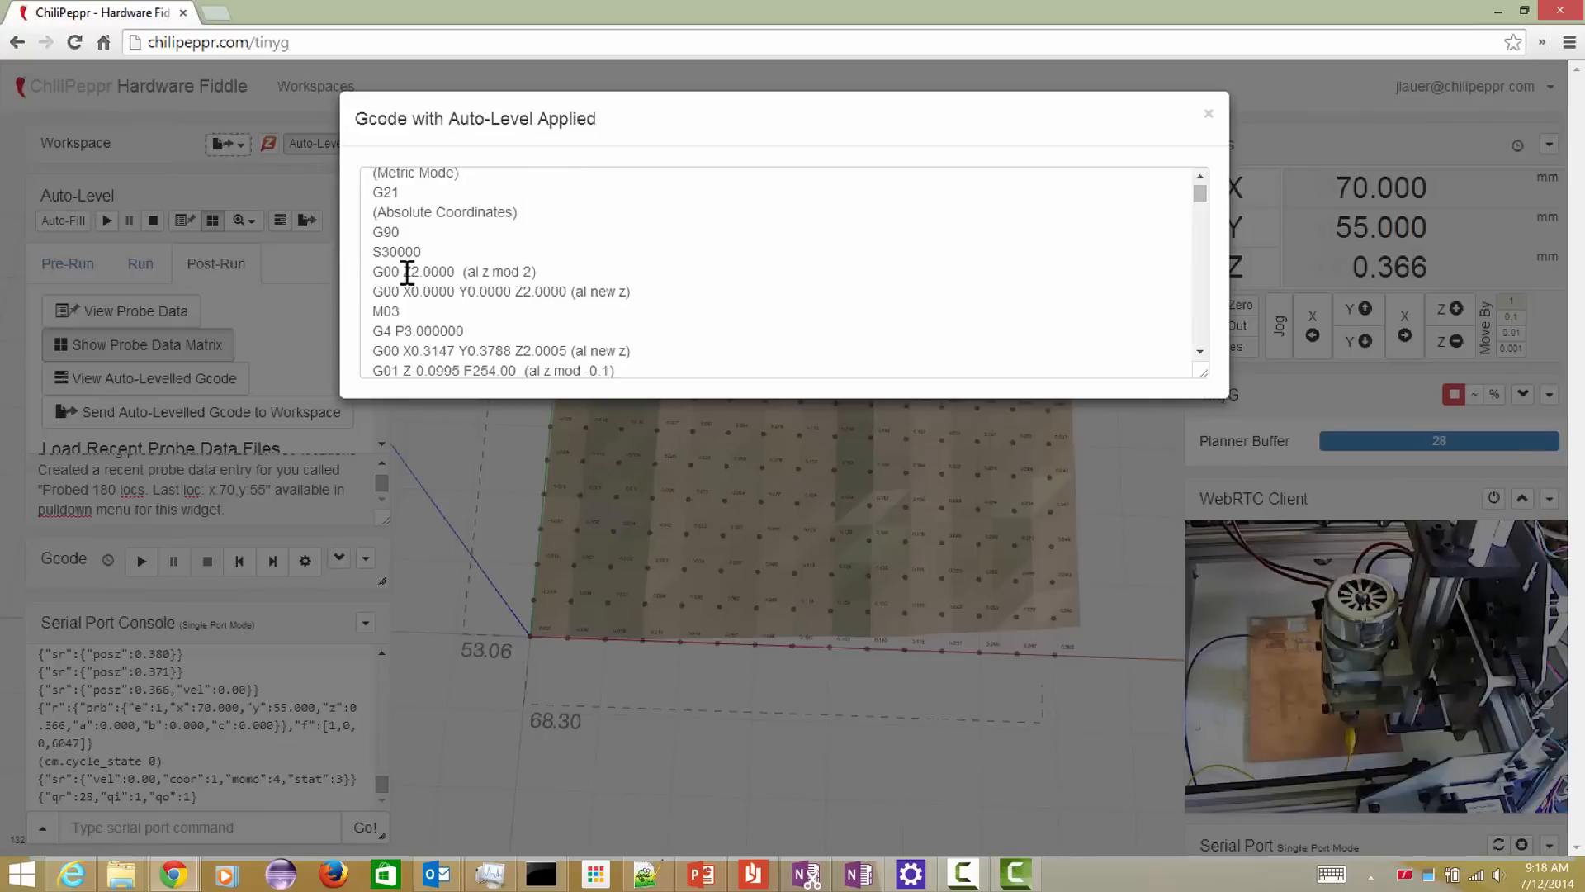
- Examine the Z values and the "al z mod" and "al new z" comments on the first two G00 moves
left_click_drag(405, 273, 454, 273)
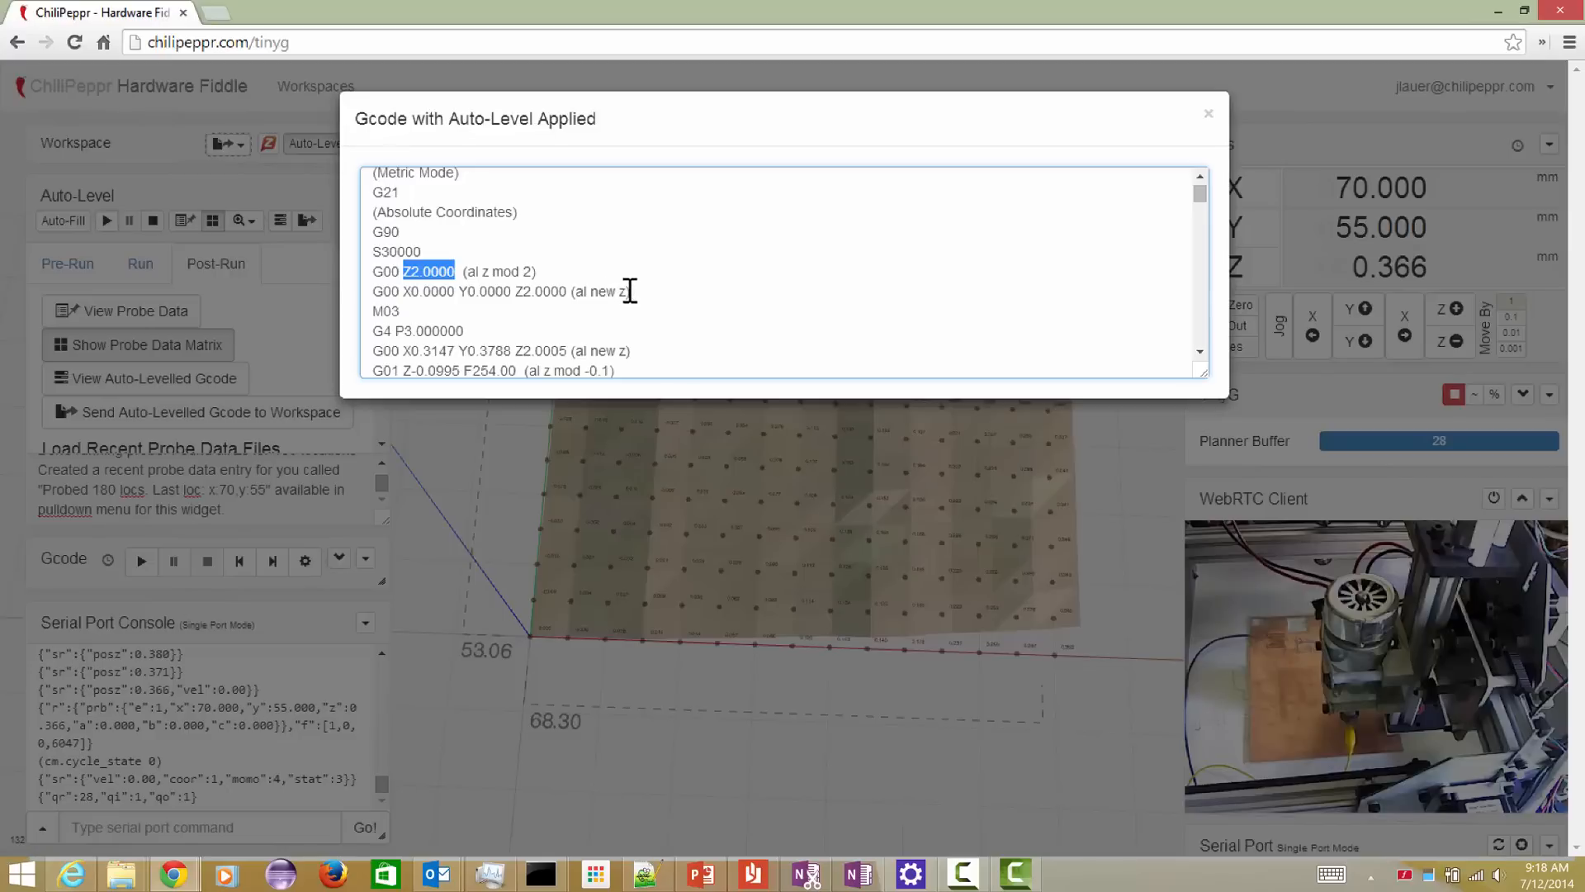
left_click_drag(632, 291, 514, 274)
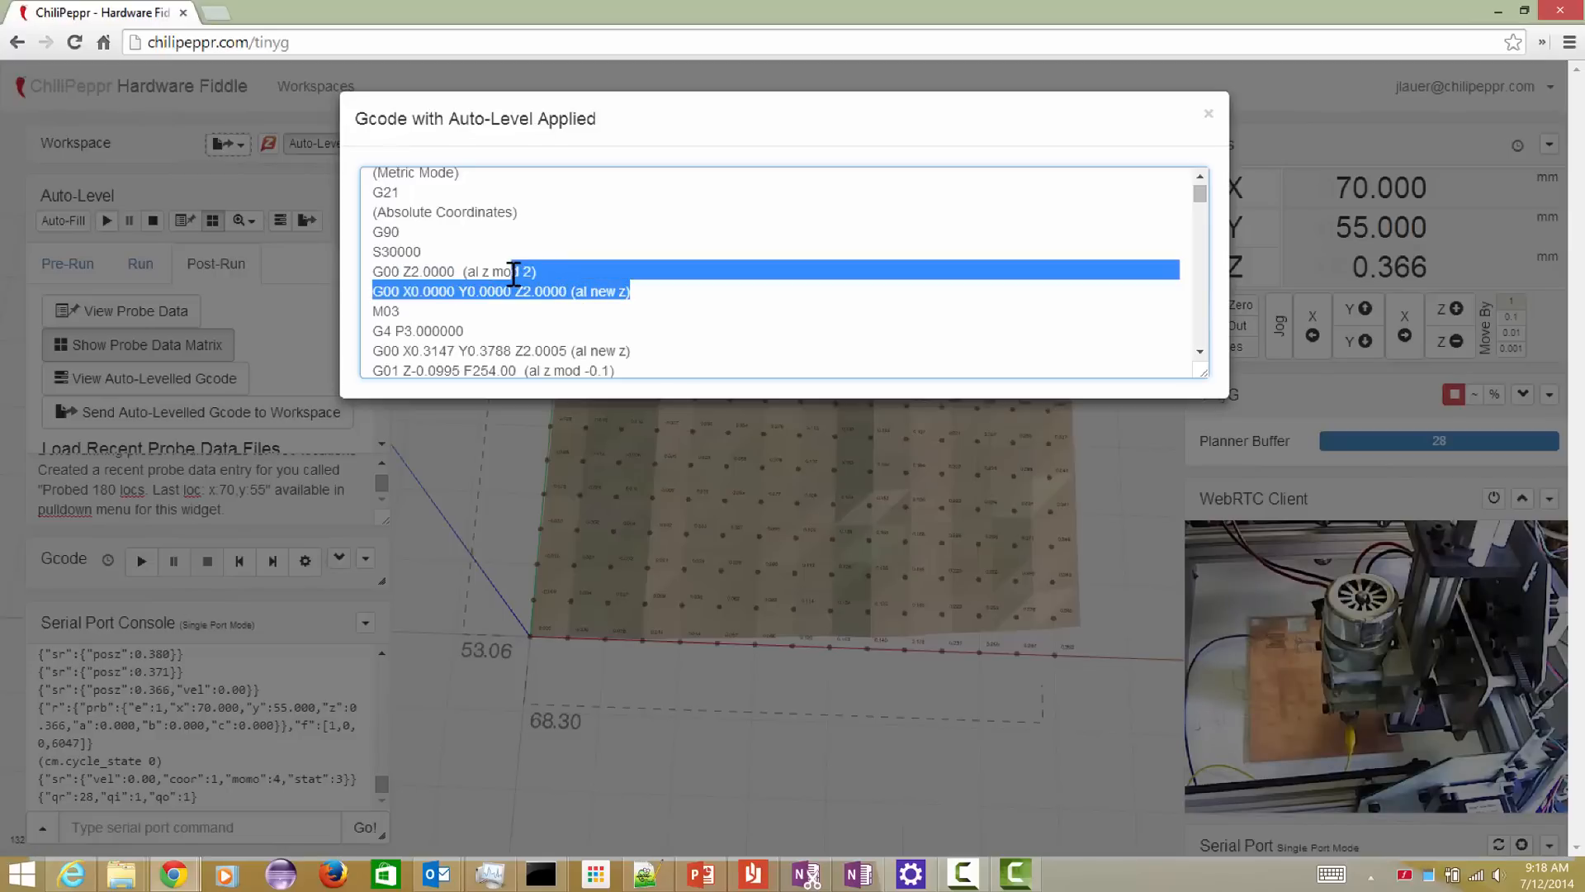
left_click(513, 273)
double_click(507, 272)
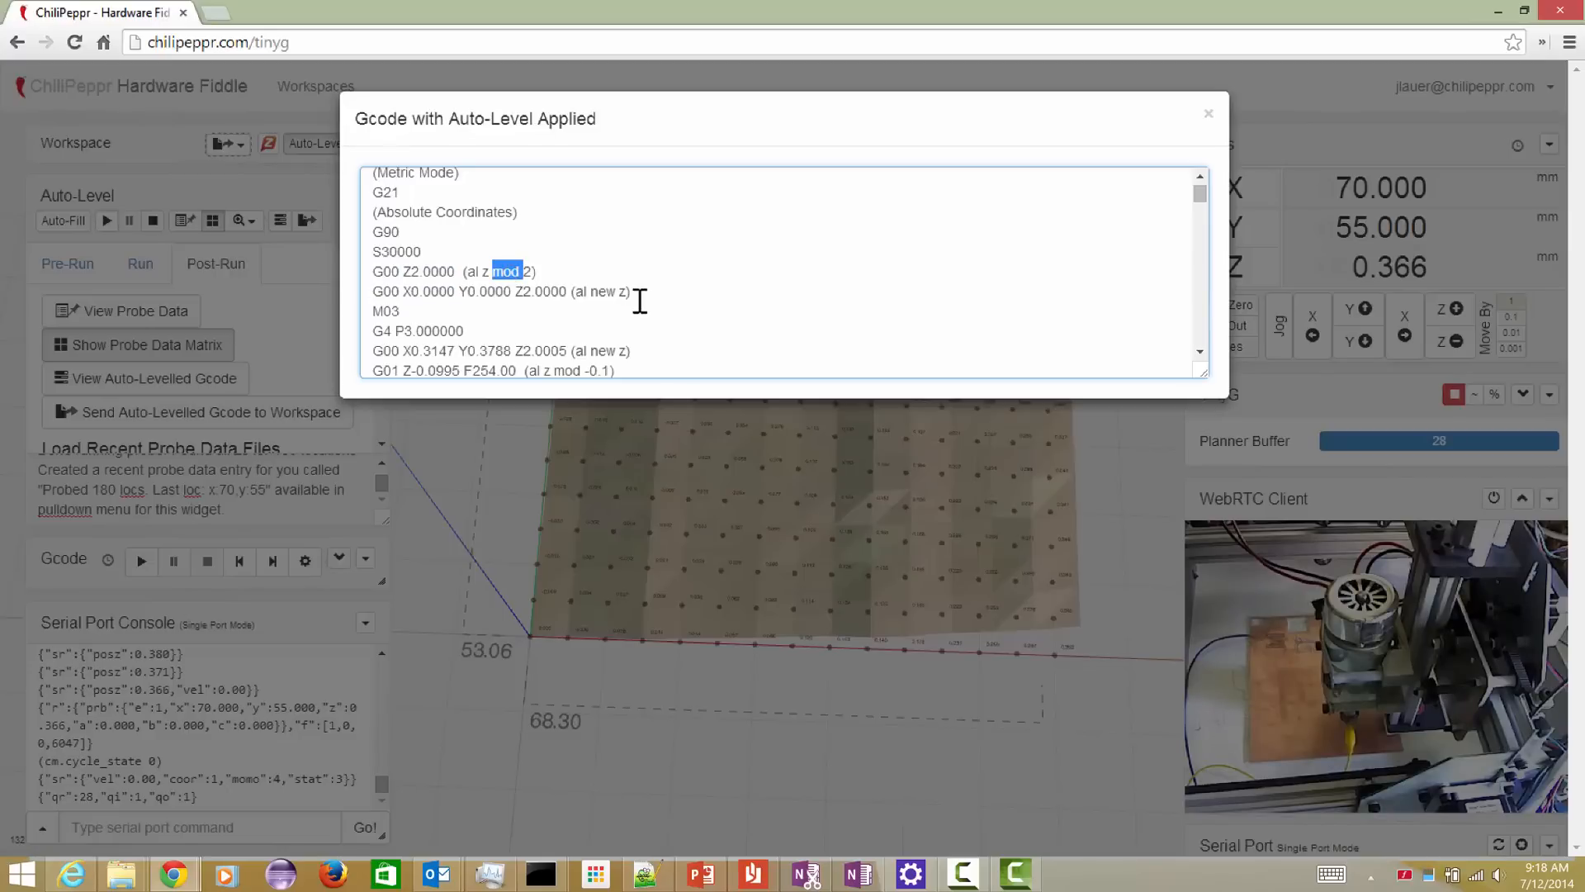
double_click(611, 292)
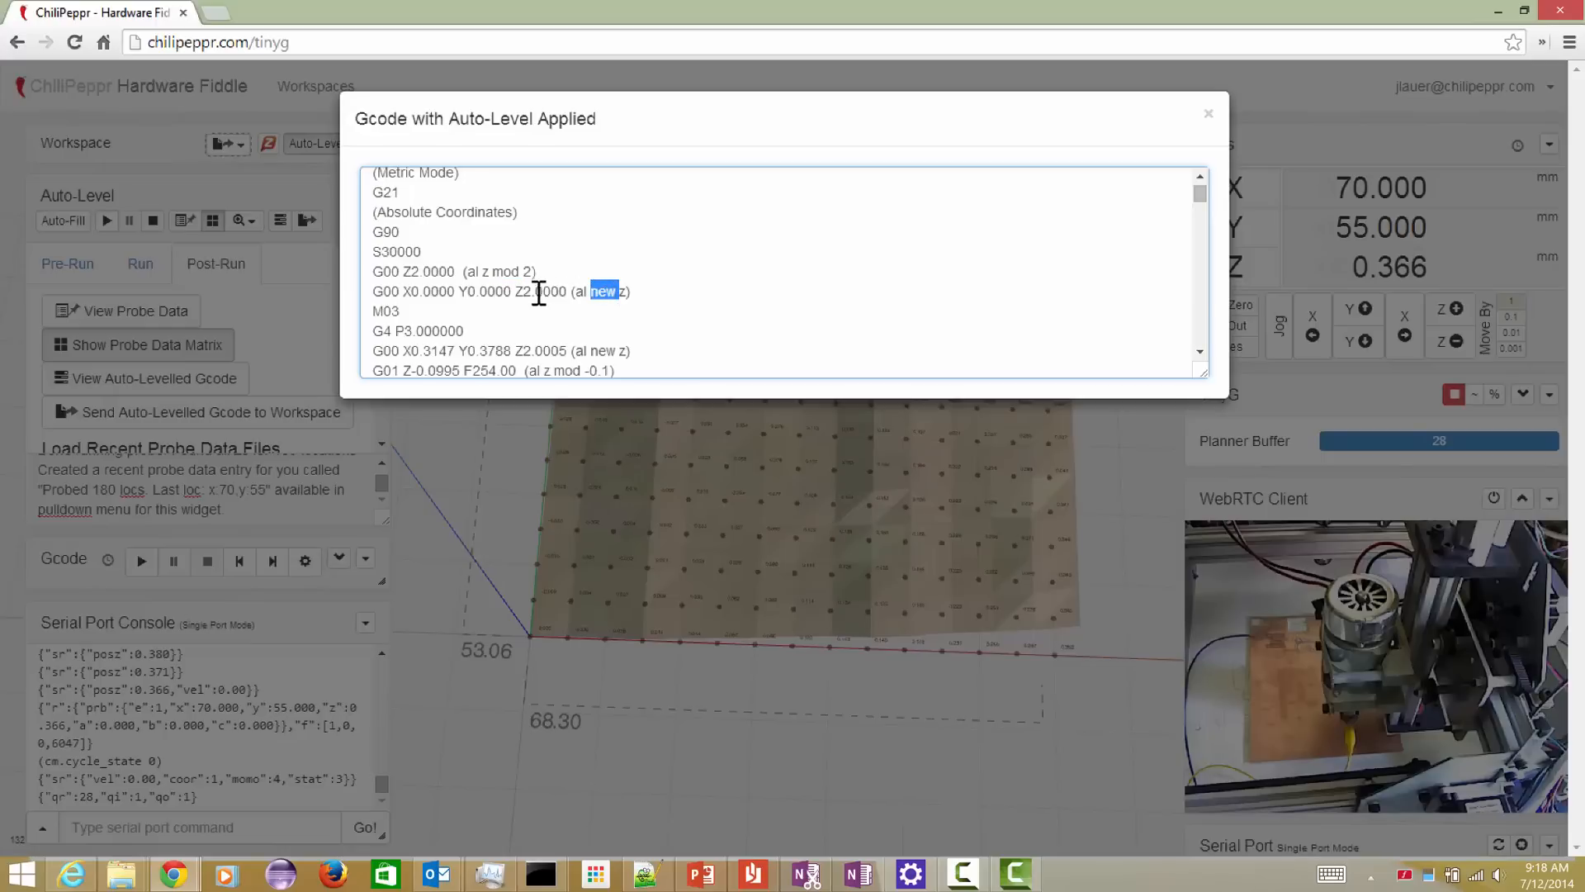
left_click_drag(515, 293, 638, 291)
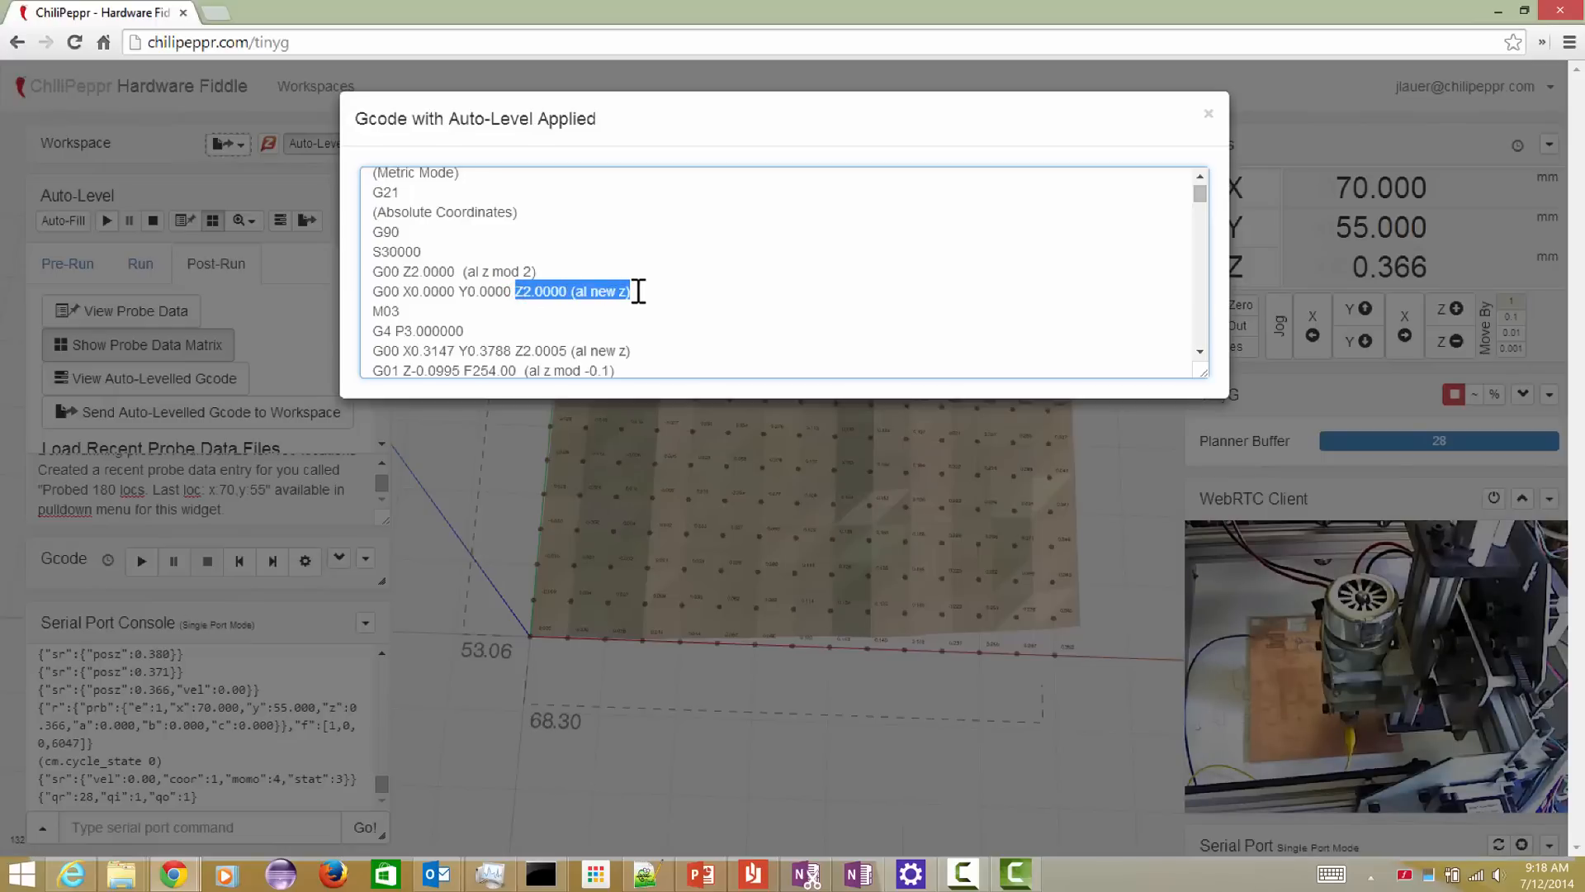
- Examine the adjusted Z on the G00 X0.3147 Y0.3788 move and on the plunge line that follows it
scroll(639, 291, "down", 1)
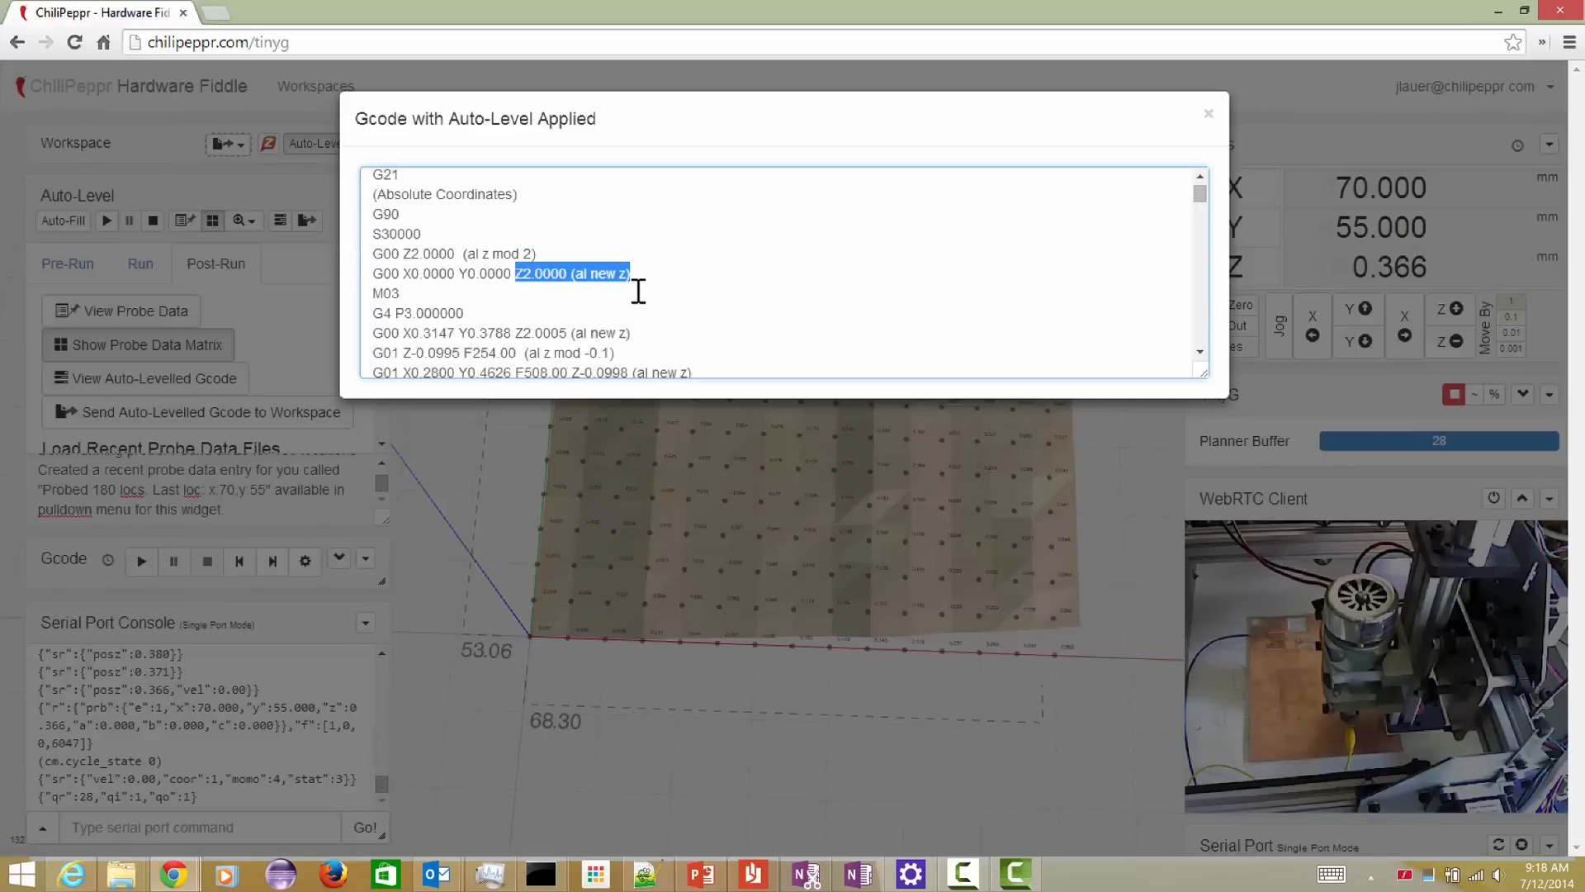
scroll(639, 291, "down", 3)
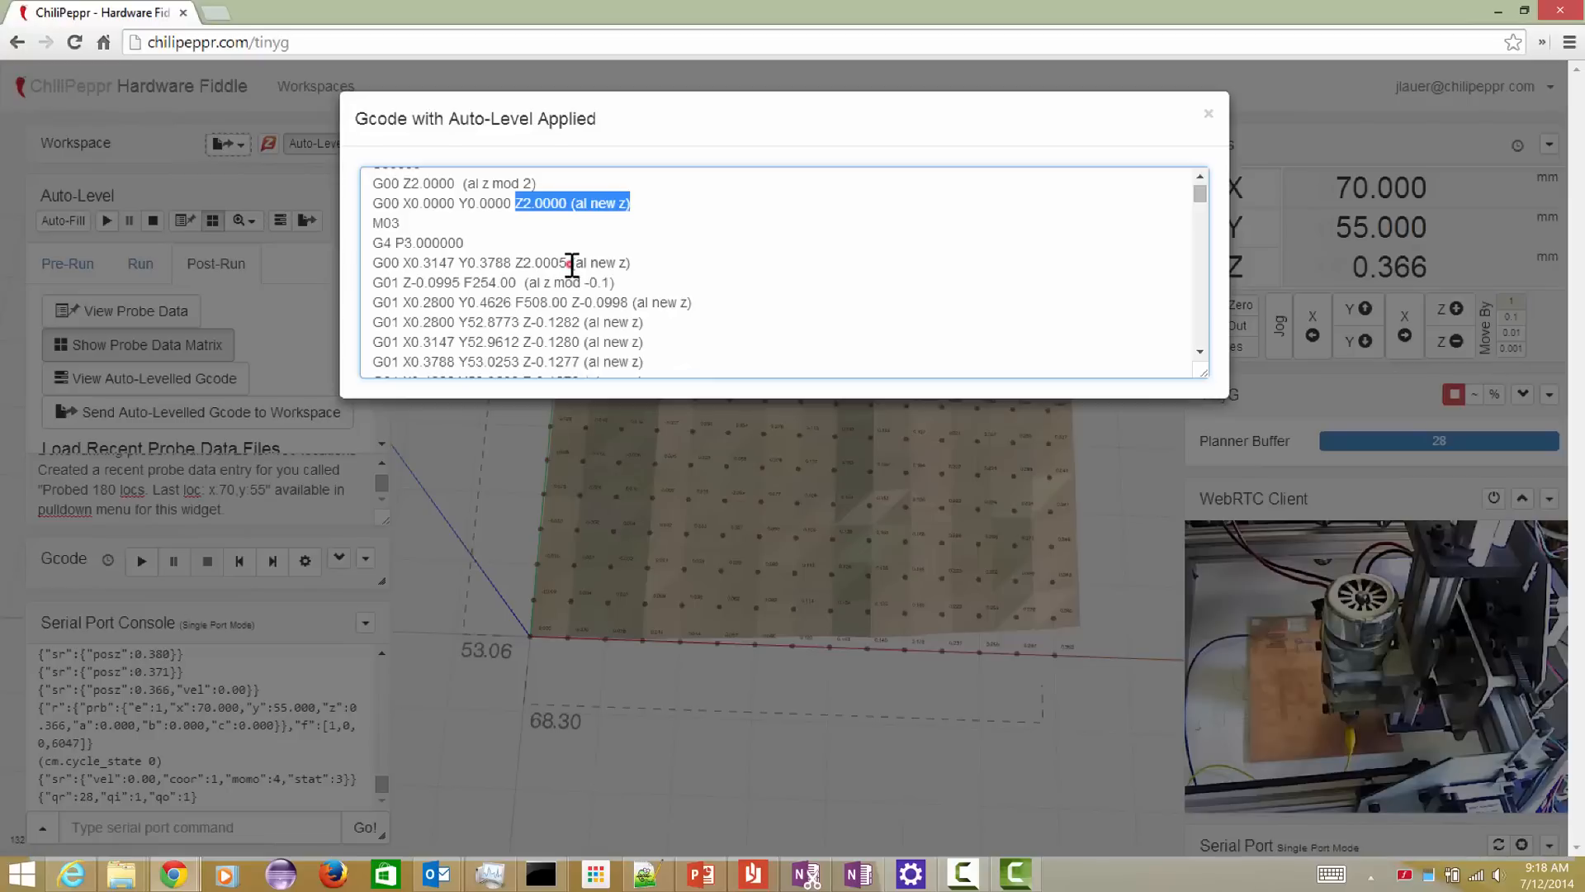
left_click_drag(572, 264, 631, 262)
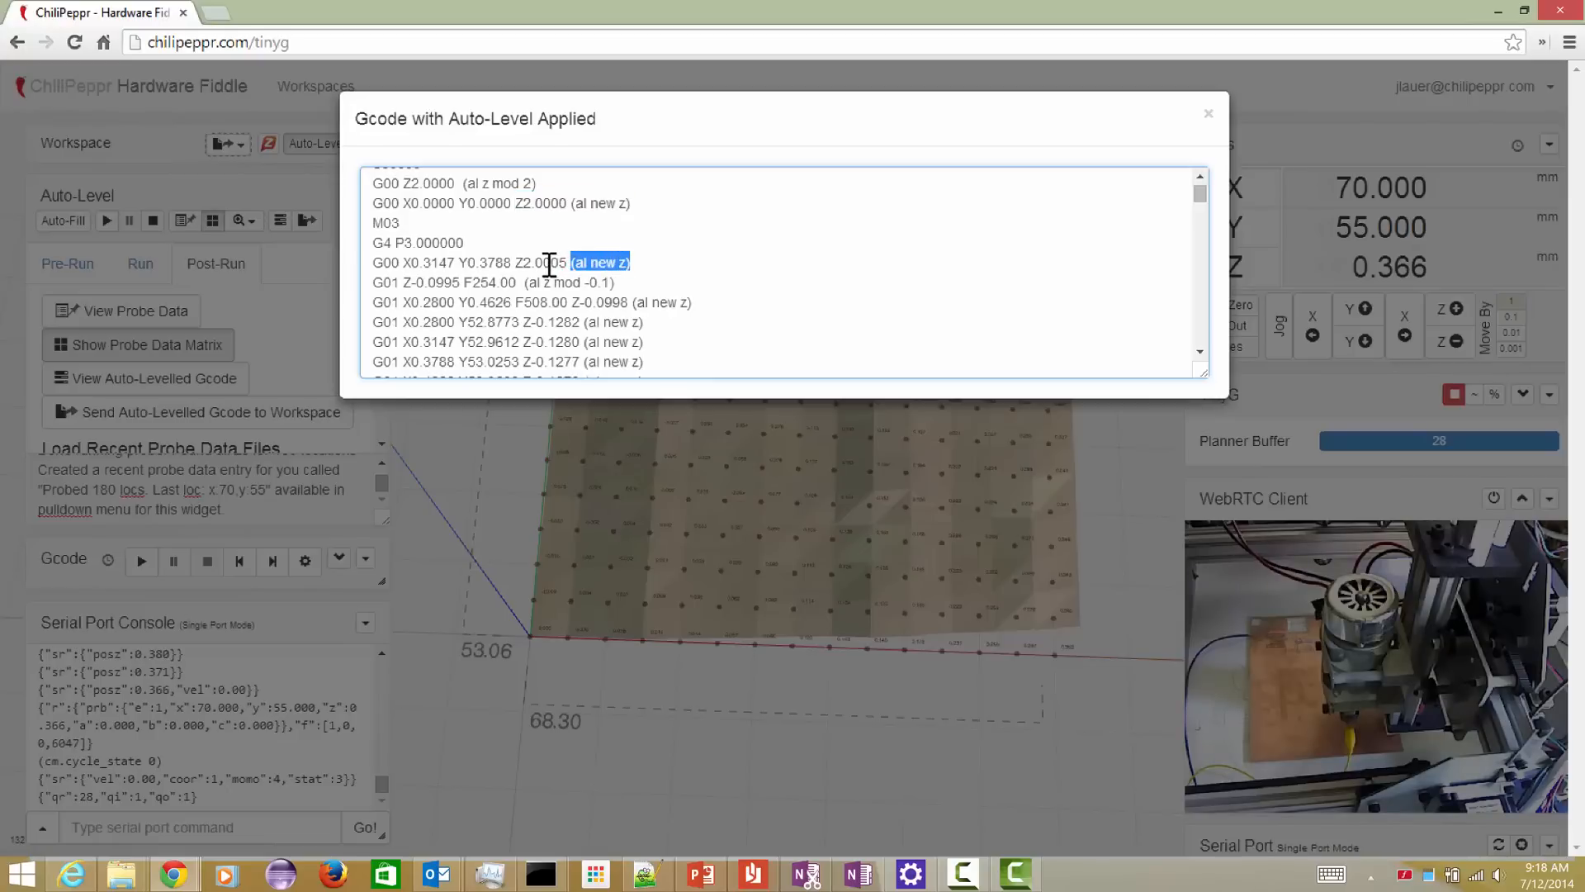
double_click(549, 262)
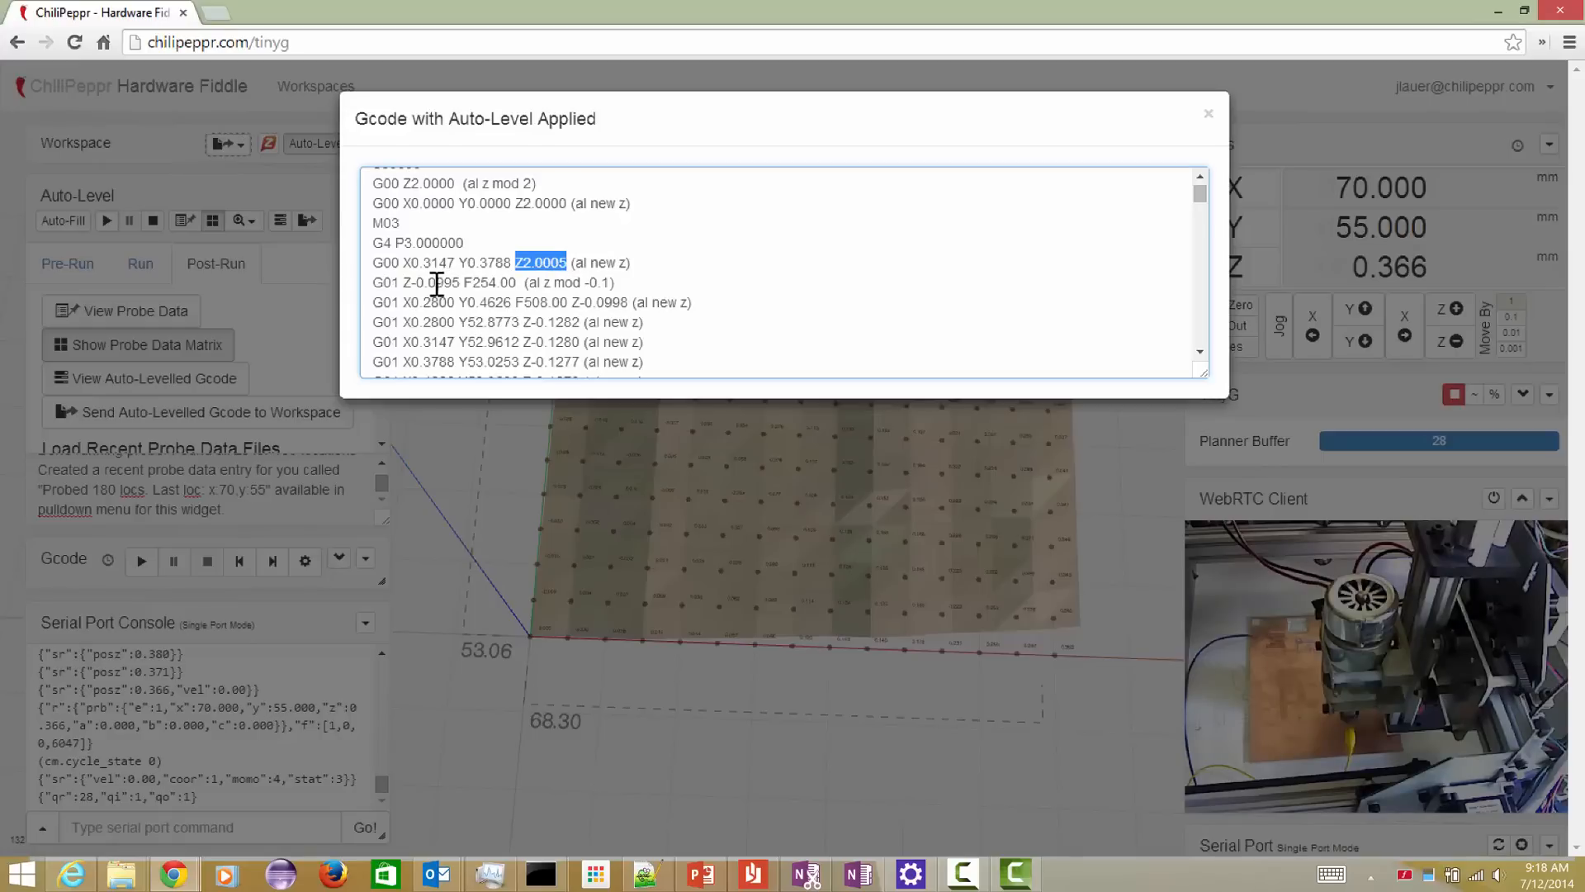
left_click_drag(428, 284, 459, 283)
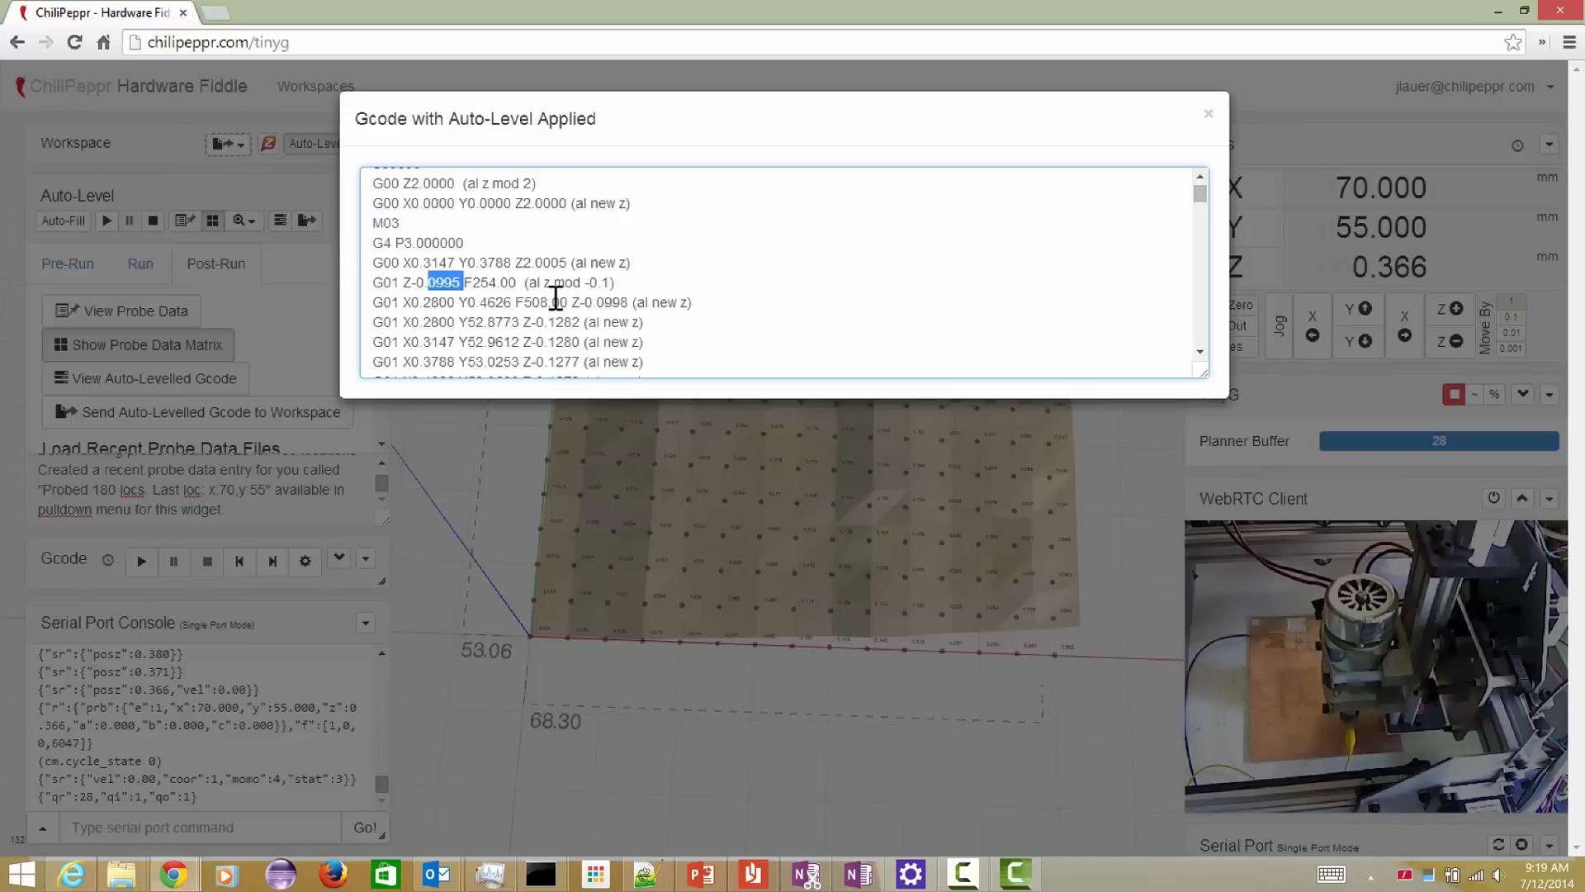
- Examine the auto-levelled Z value on the G01 X0.2800 Y52.8773 milling move
scroll(555, 295, "down", 1)
scroll(556, 295, "down", 1)
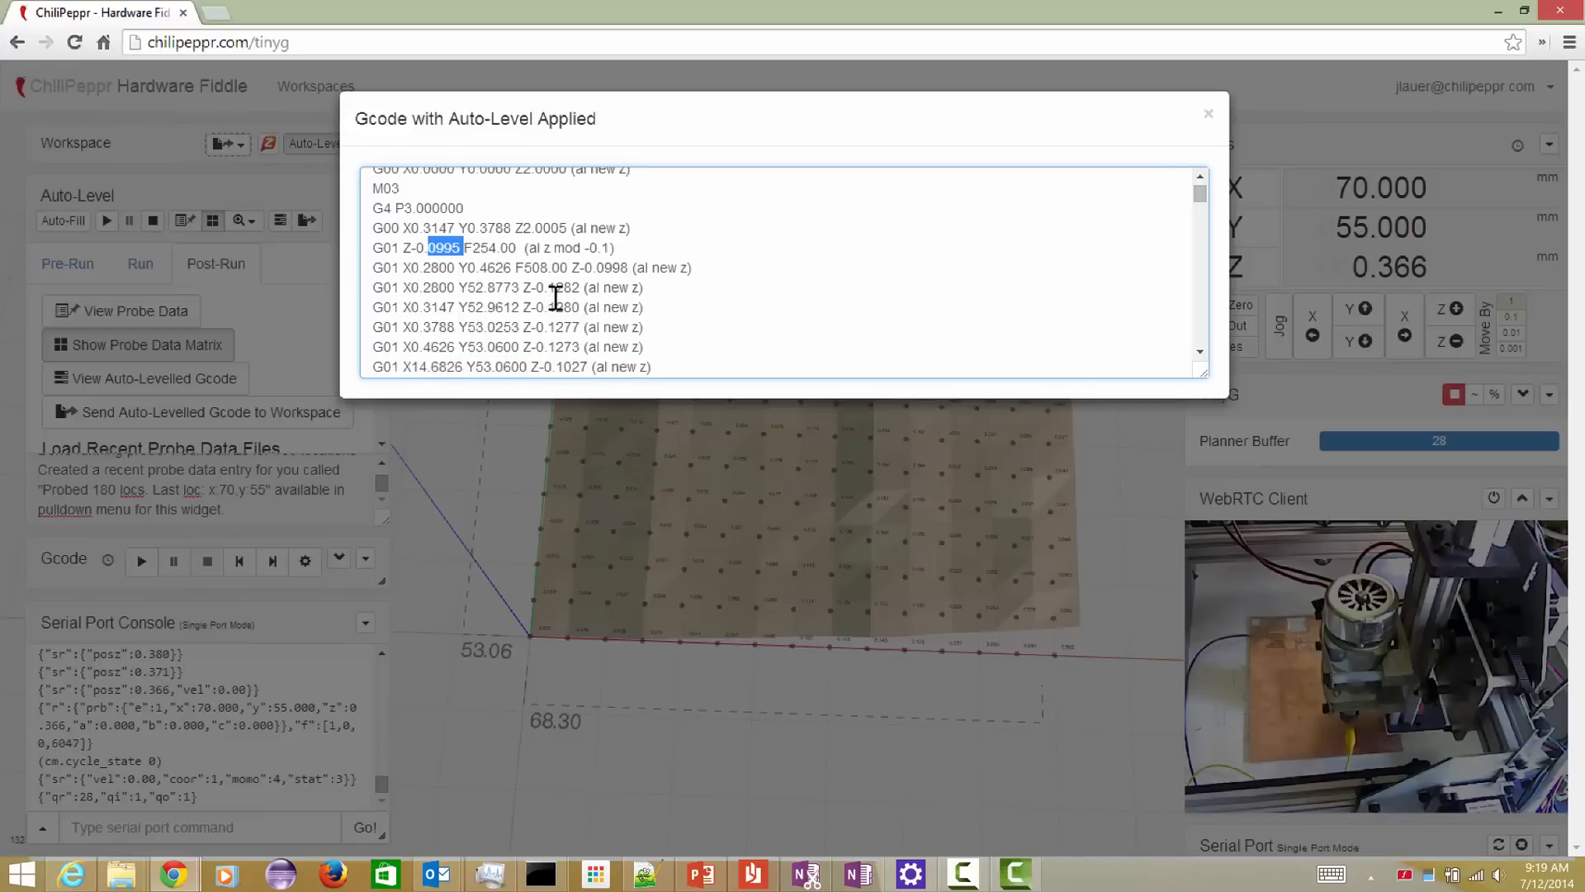
left_click_drag(524, 288, 580, 287)
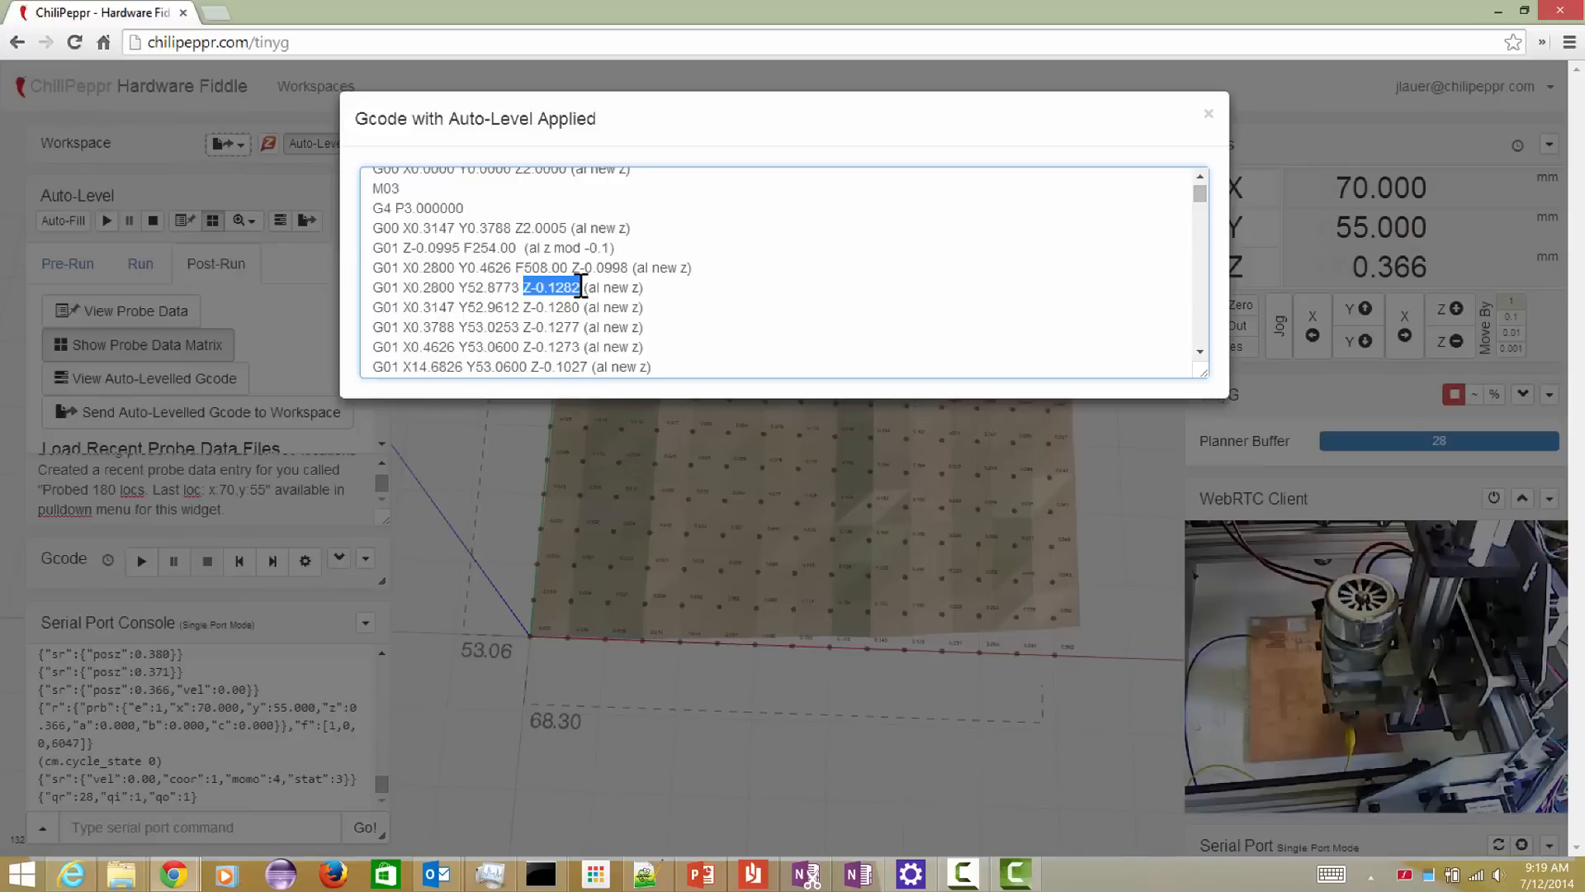
scroll(581, 286, "down", 1)
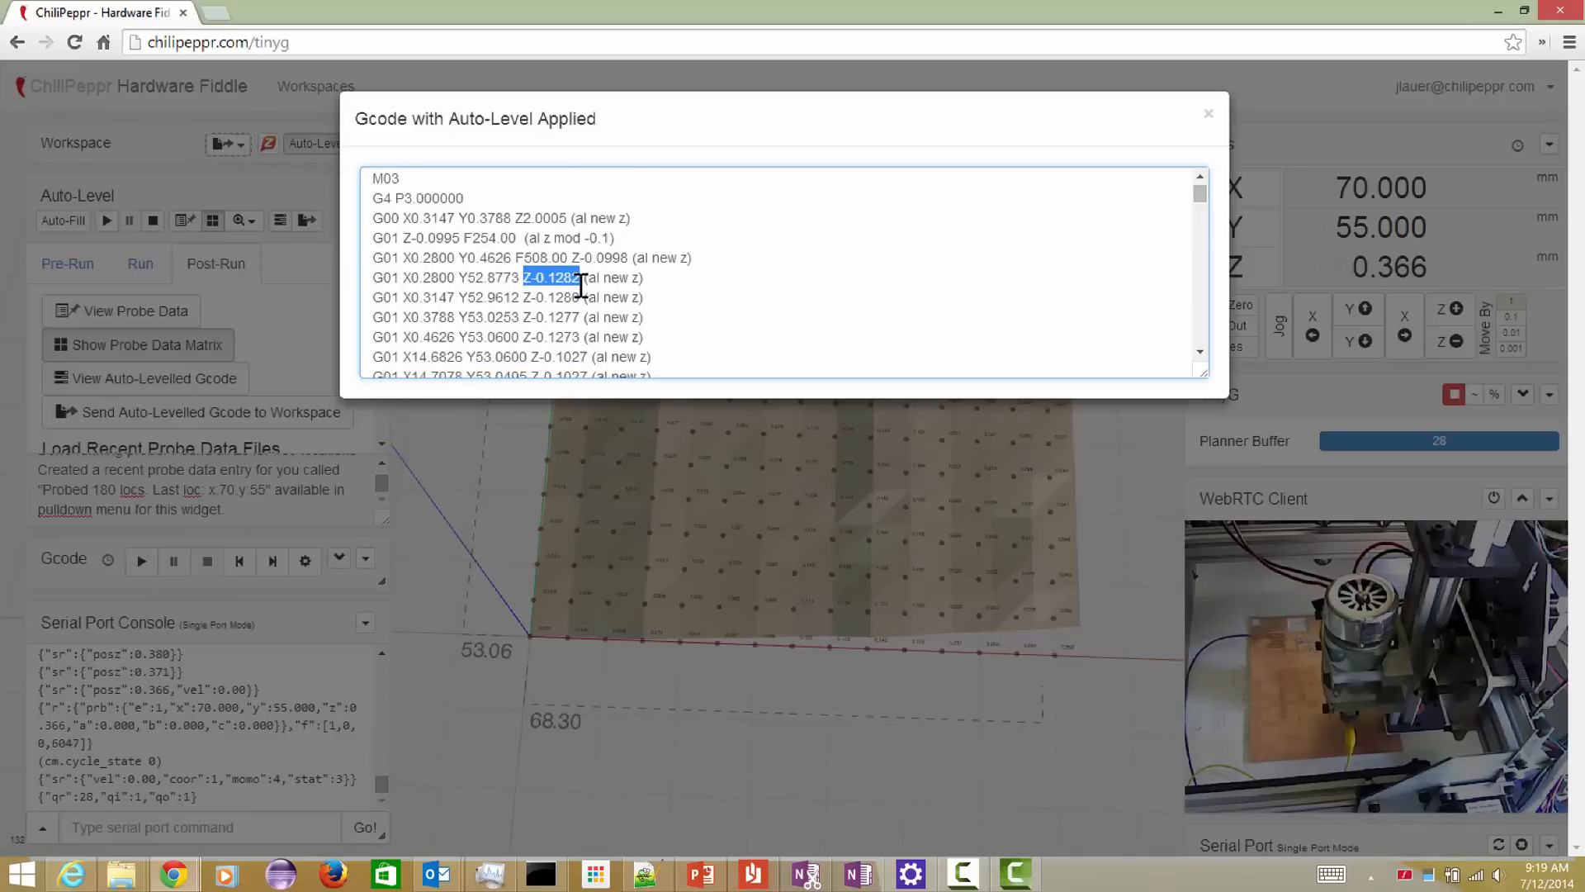
scroll(581, 287, "down", 1)
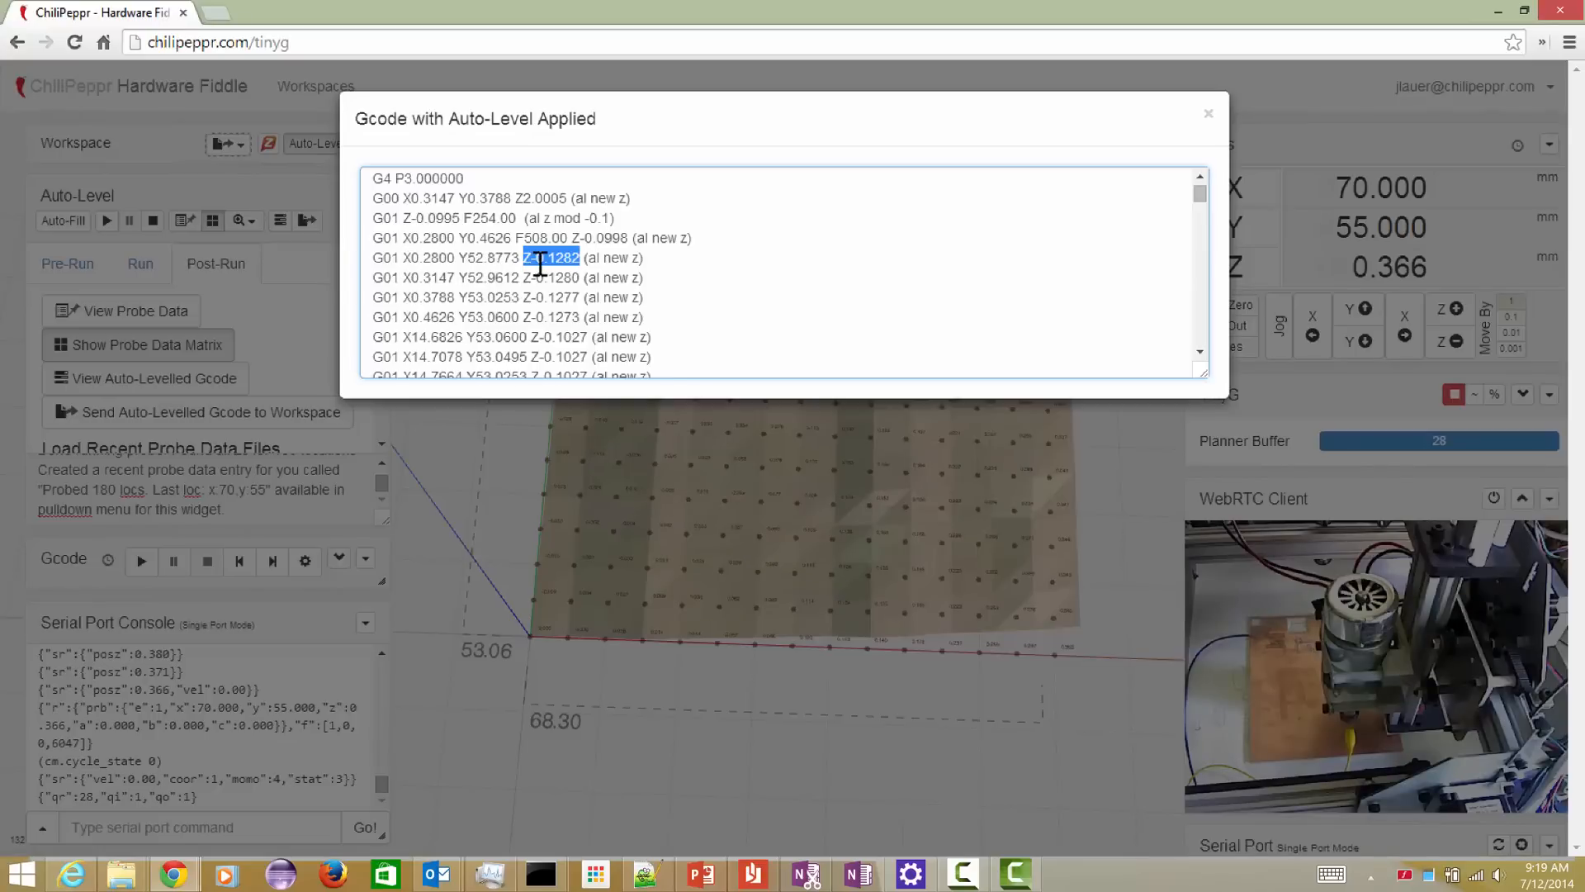
- Skim the following G01 milling moves to compare their new Z values across the board
scroll(545, 311, "down", 10)
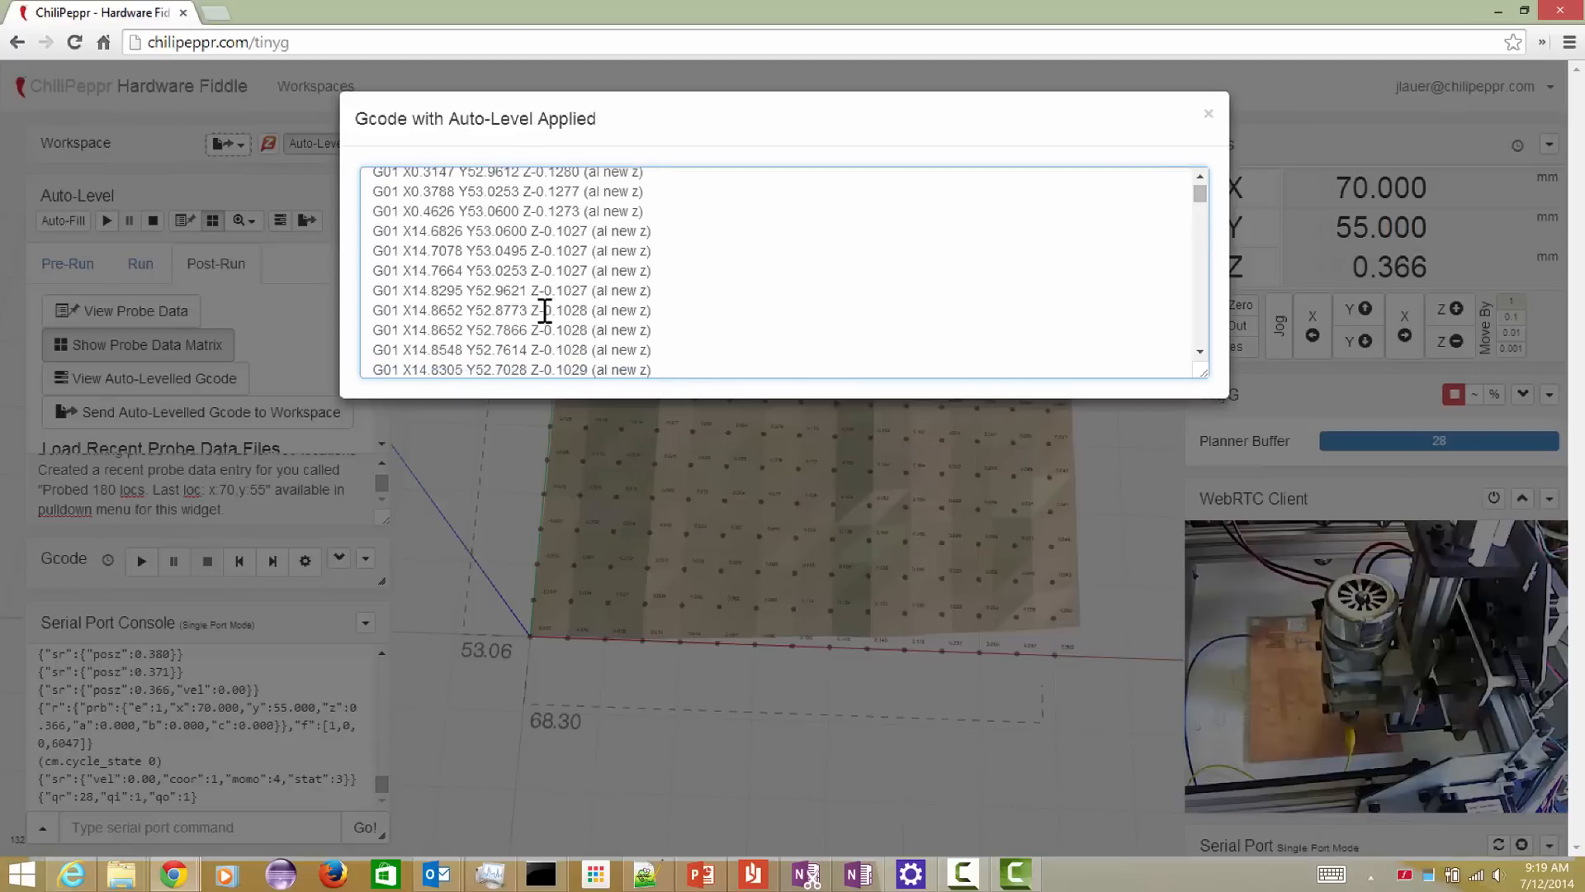
scroll(545, 311, "down", 10)
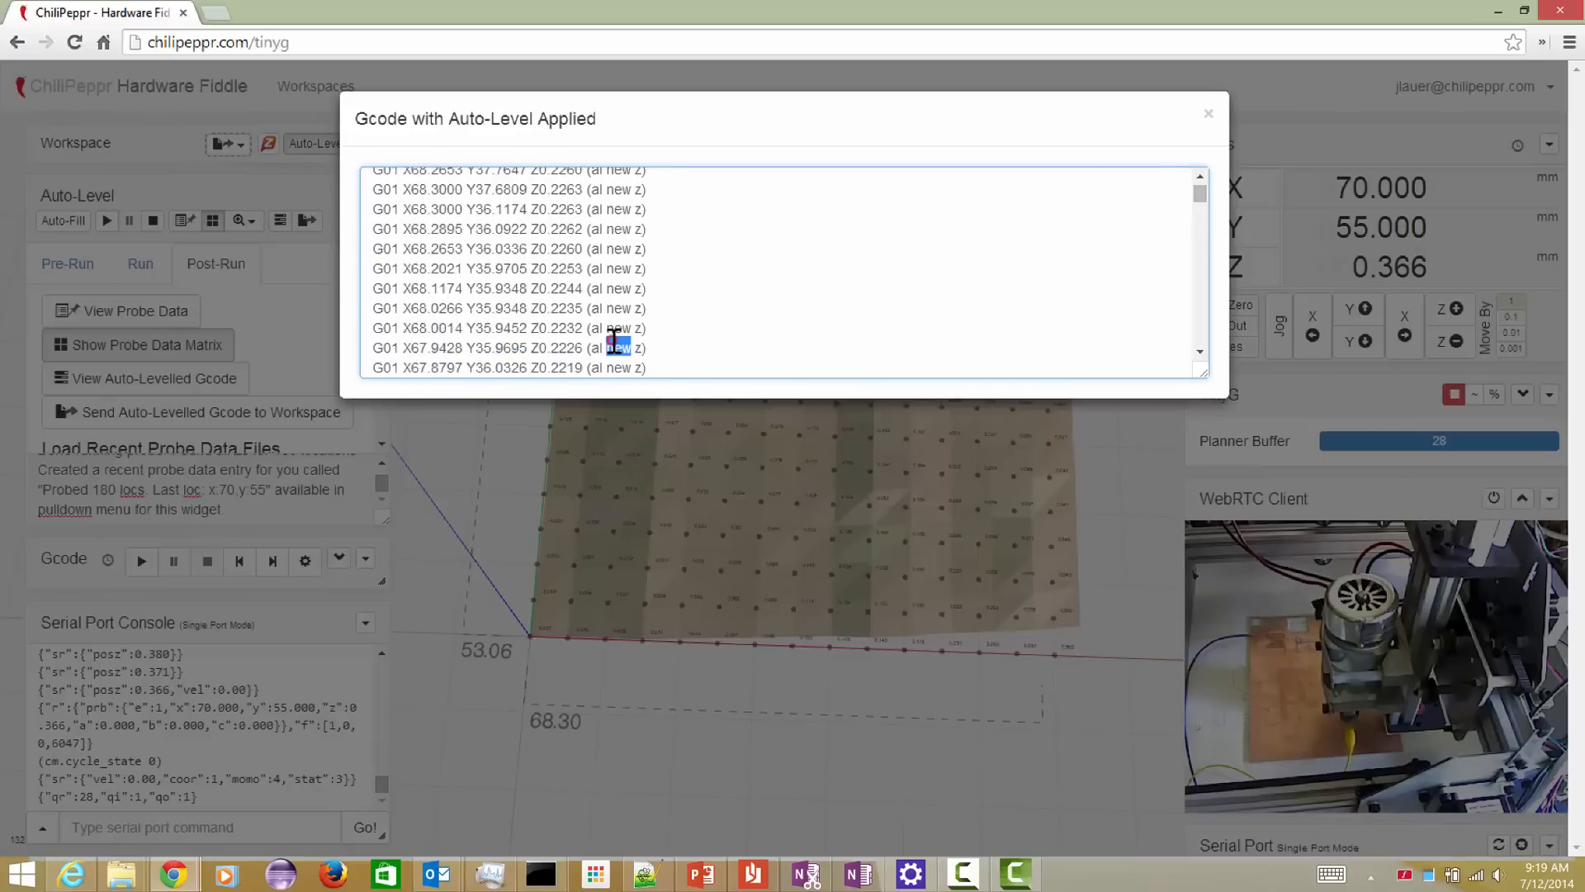
scroll(614, 341, "down", 5)
scroll(614, 341, "down", 10)
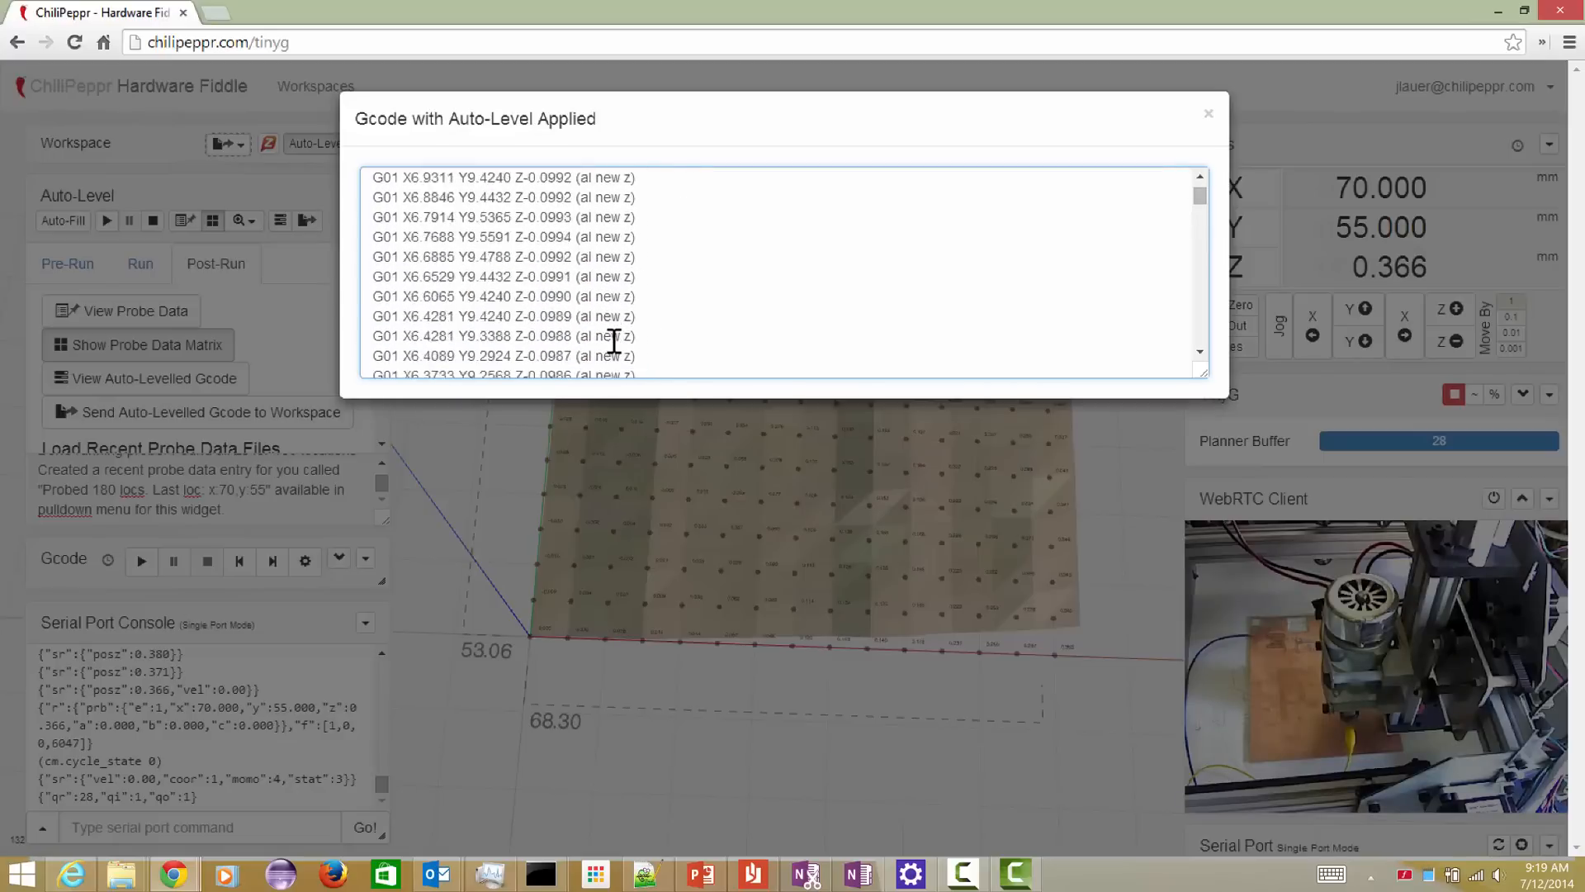
scroll(614, 341, "down", 10)
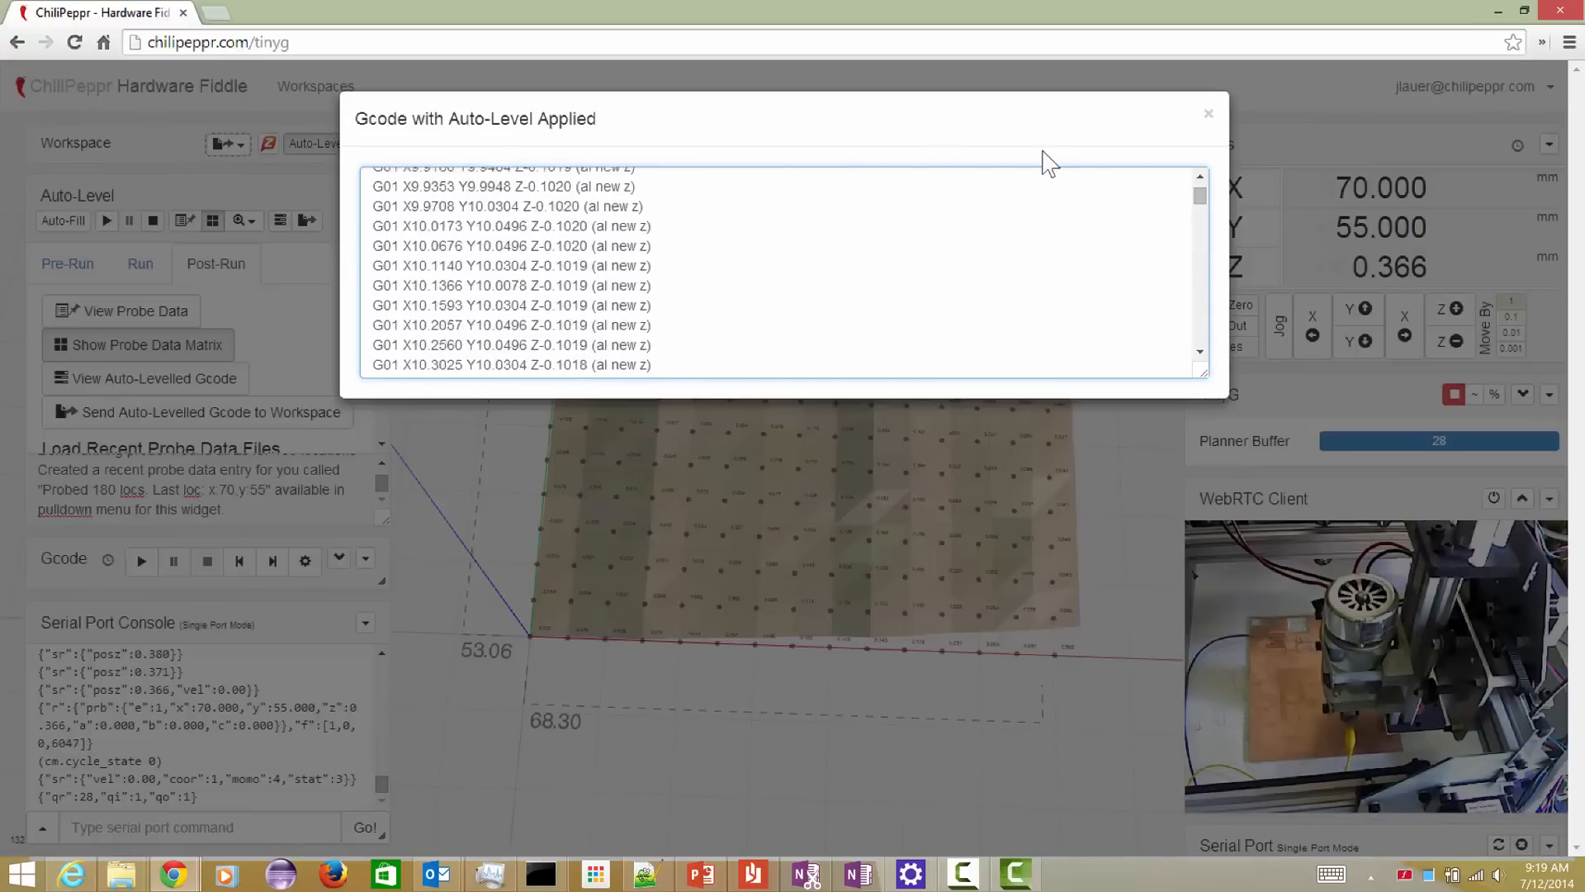
- Examine the drilling moves at the end of the auto-levelled Gcode, highlighting part of the last -1.75 plunge line, and close the listing
left_click_drag(1199, 200, 1197, 348)
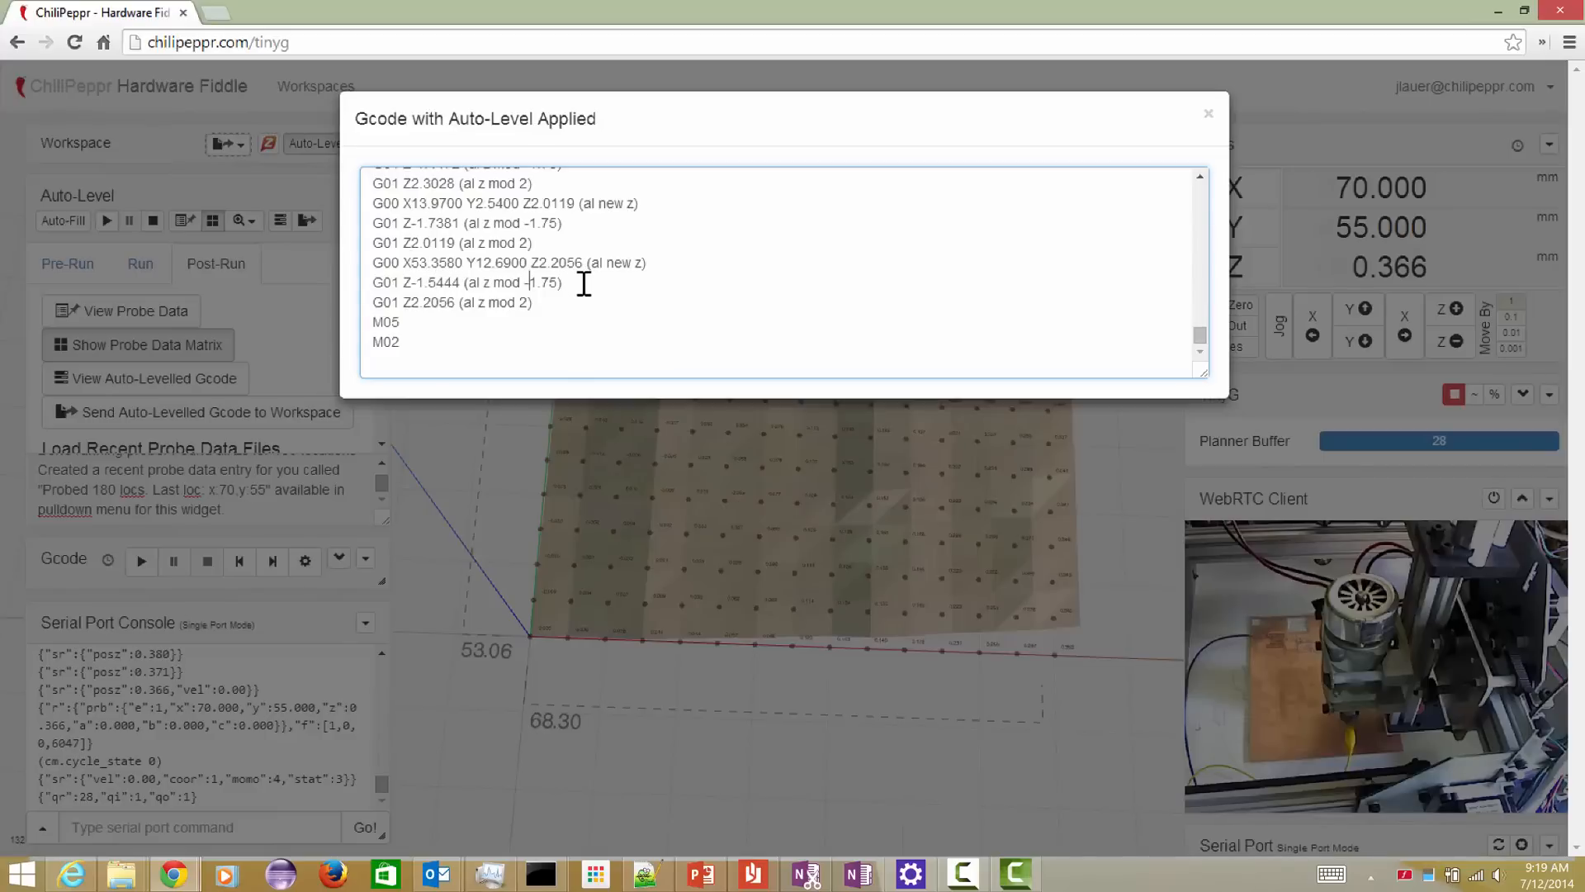
key("shift+Left")
key("shift+Left")
key("shift+Left")
key("shift+Left")
key("shift+Left")
key("shift+Left")
key("shift+Left")
key("shift+Left")
key("shift+Left")
key("shift+Left")
key("shift+Left")
key("shift+Left")
key("shift+Left")
key("shift+Left")
key("shift+Left")
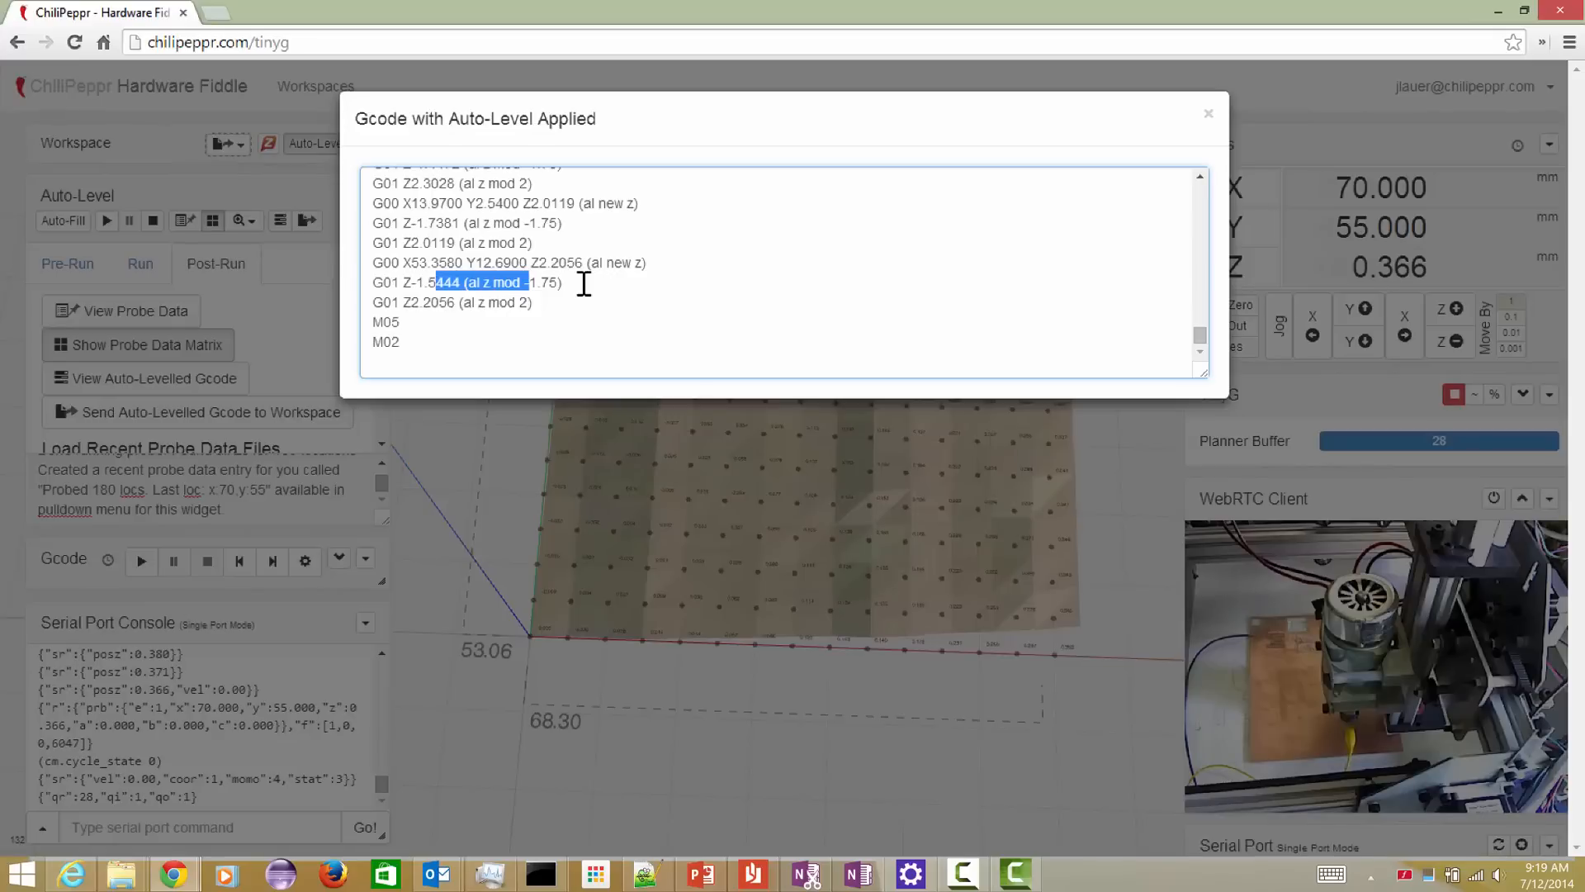
left_click(1208, 113)
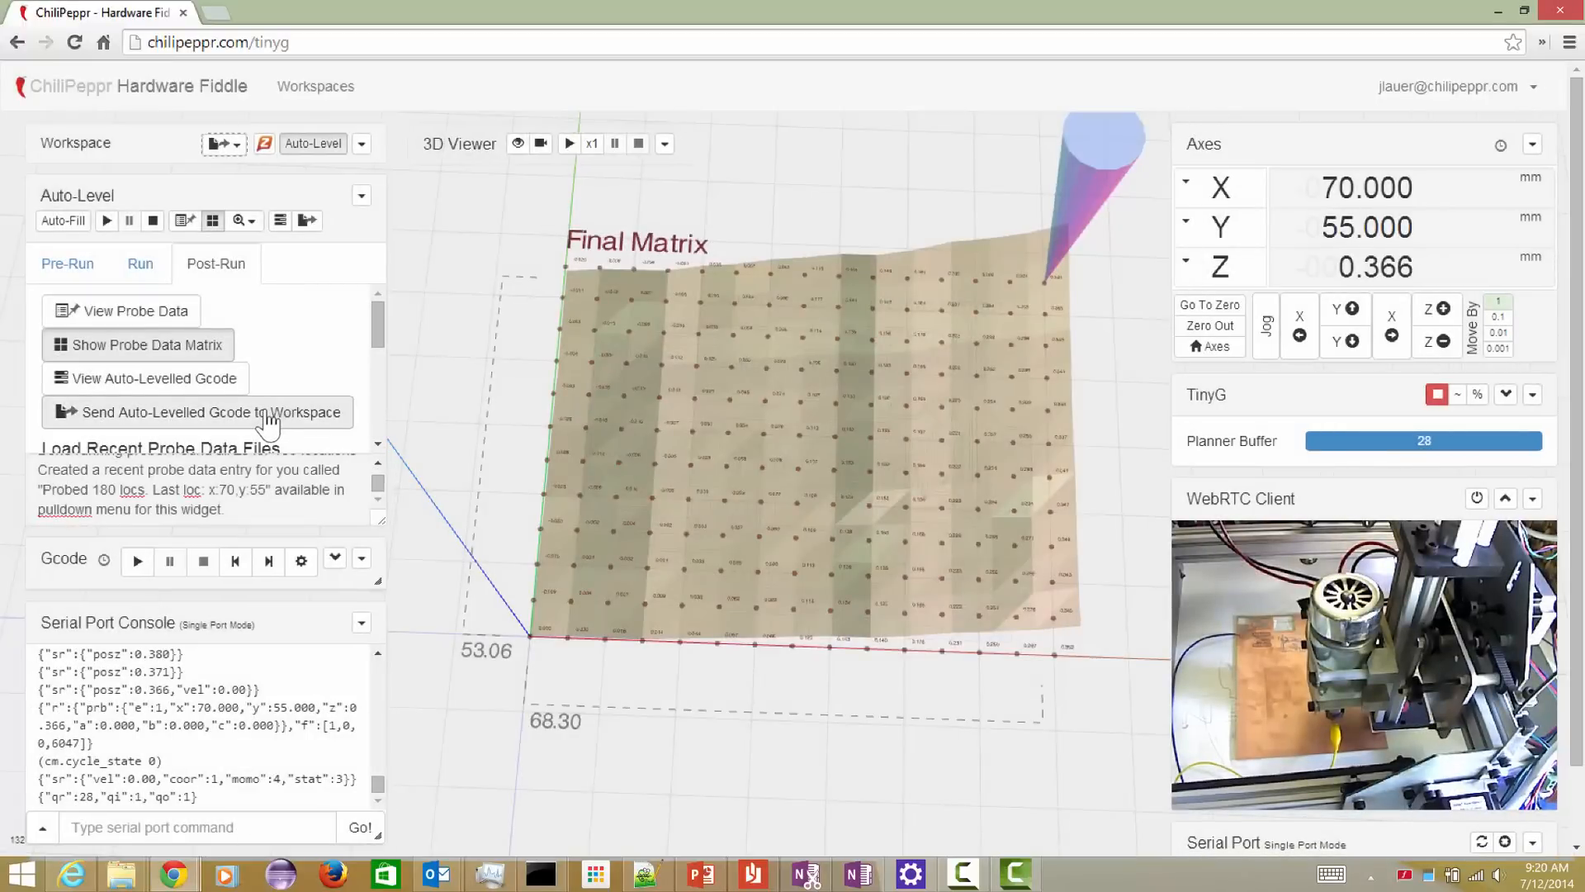
- Send the auto-levelled Gcode to the workspace and hide the probe data matrix in the 3D view
left_click(265, 412)
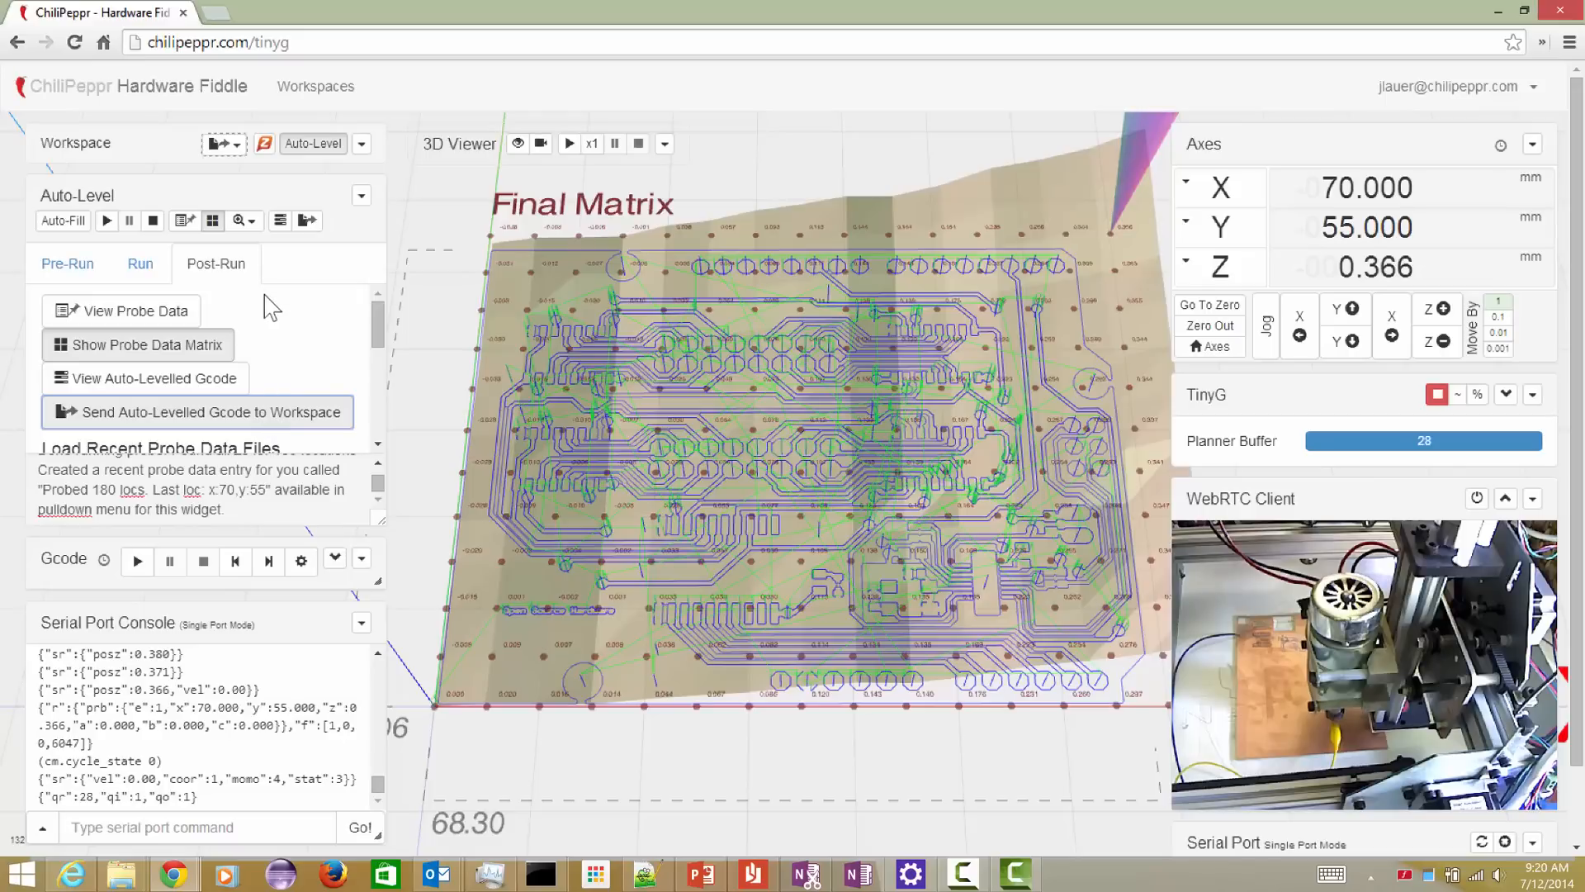
left_click(212, 222)
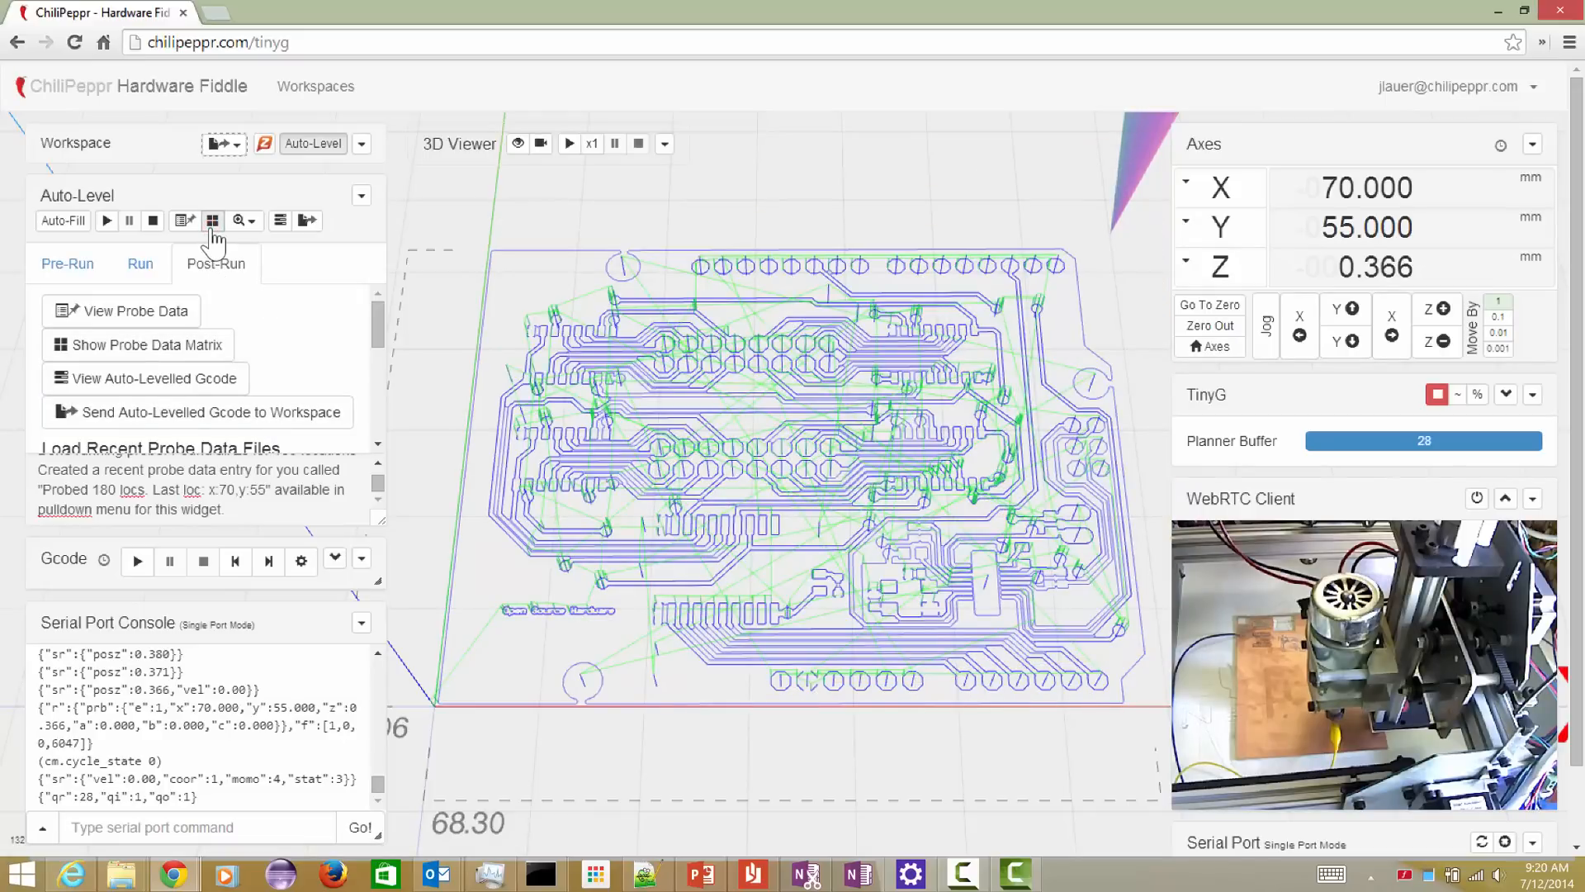
- Check the workspace's recent files for the new Auto-Levelled entry, close the list and hide the Auto-Level widget
left_click(225, 147)
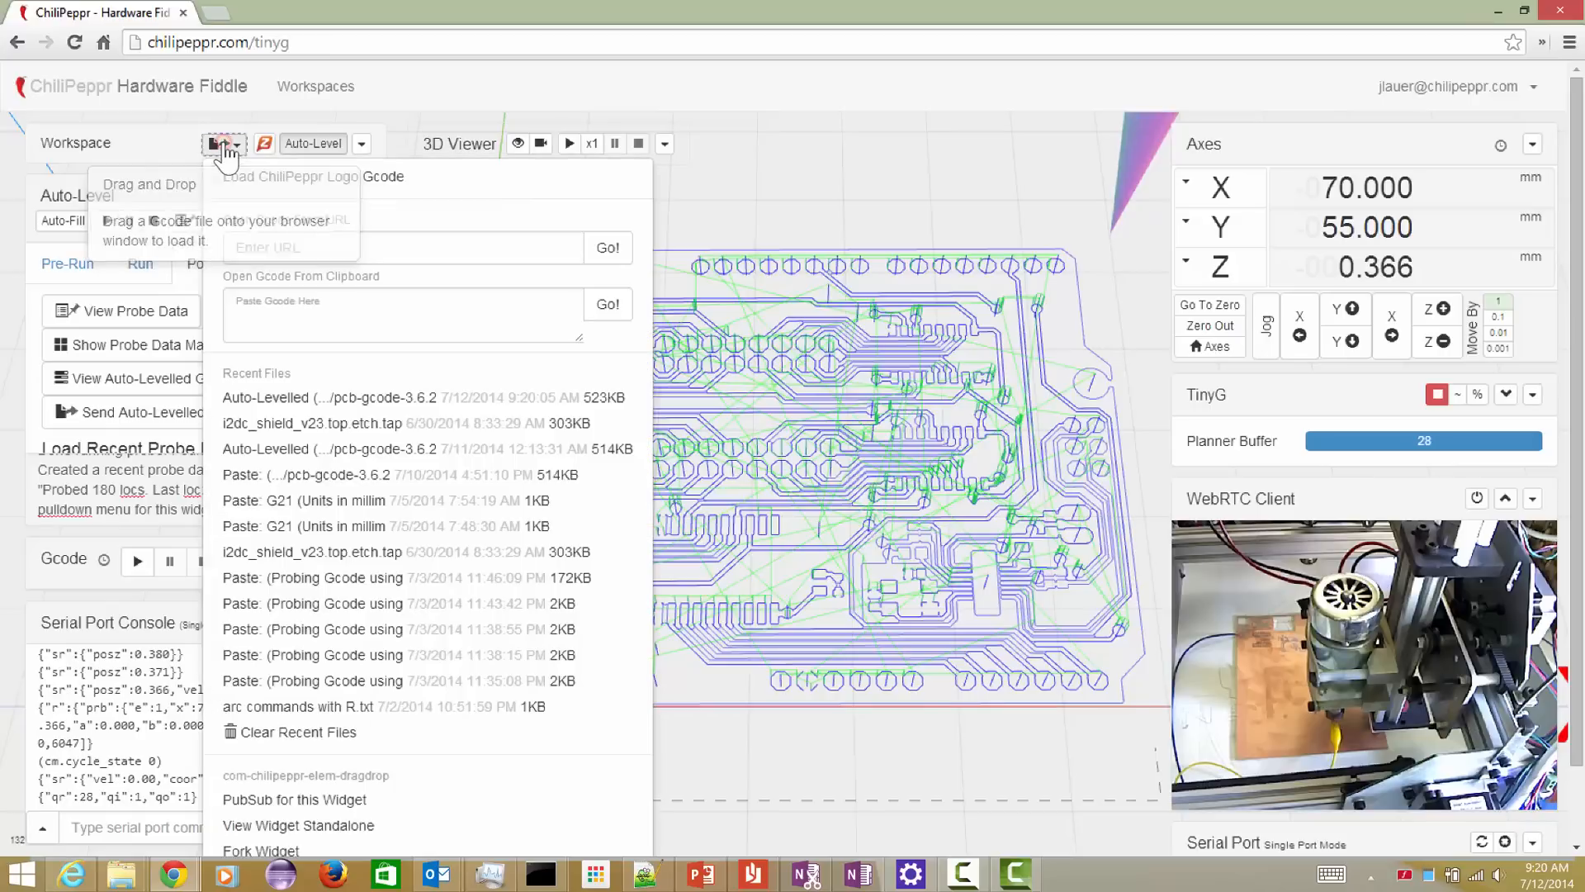
left_click(261, 315)
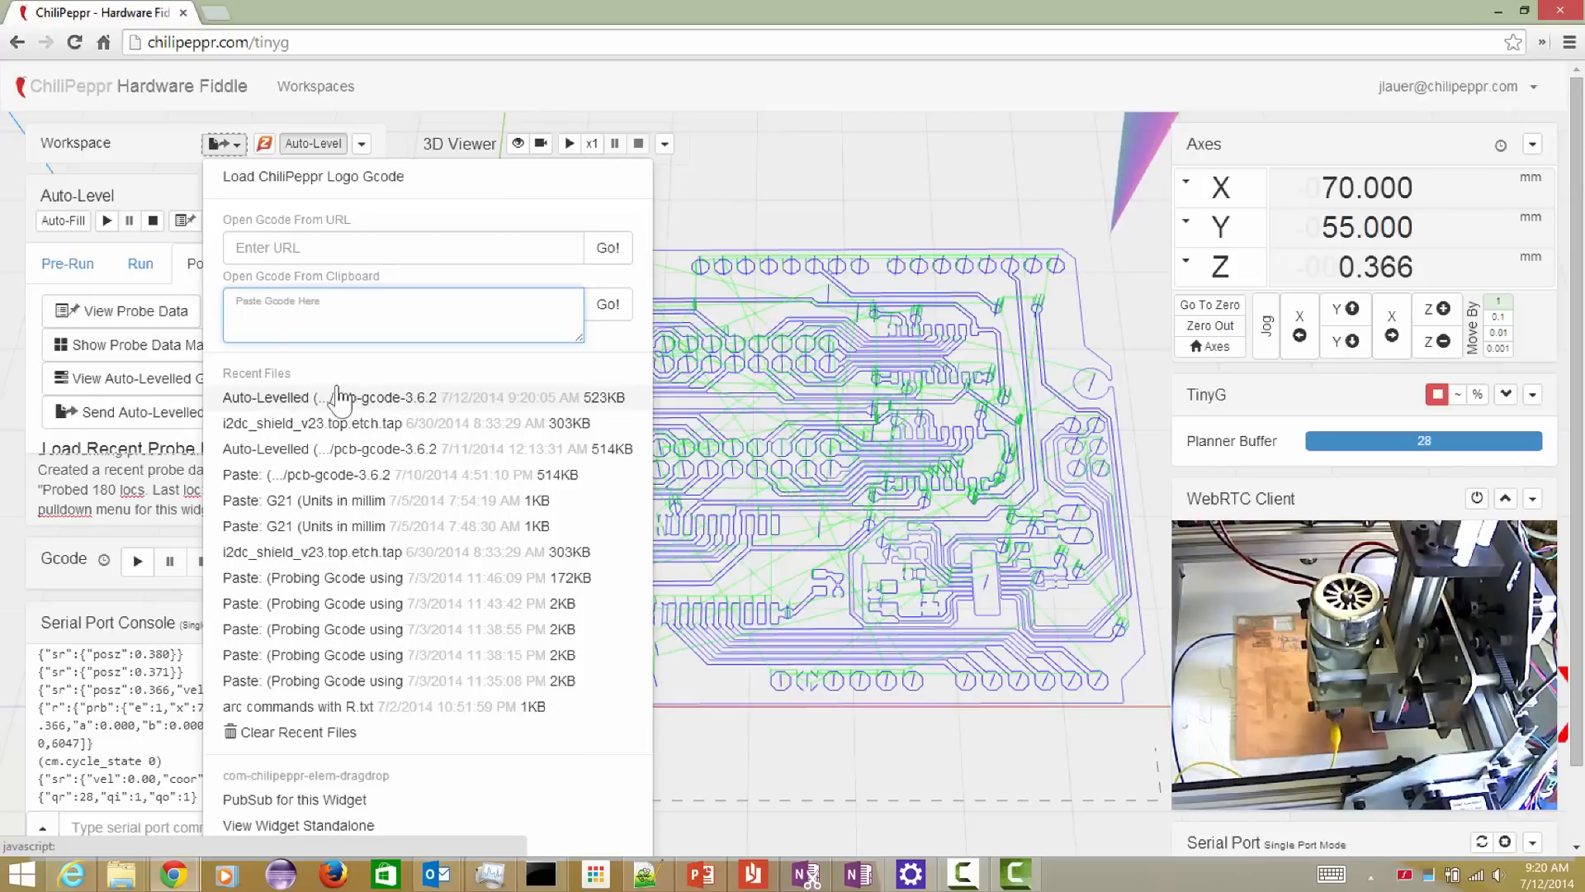
left_click(310, 147)
left_click(310, 148)
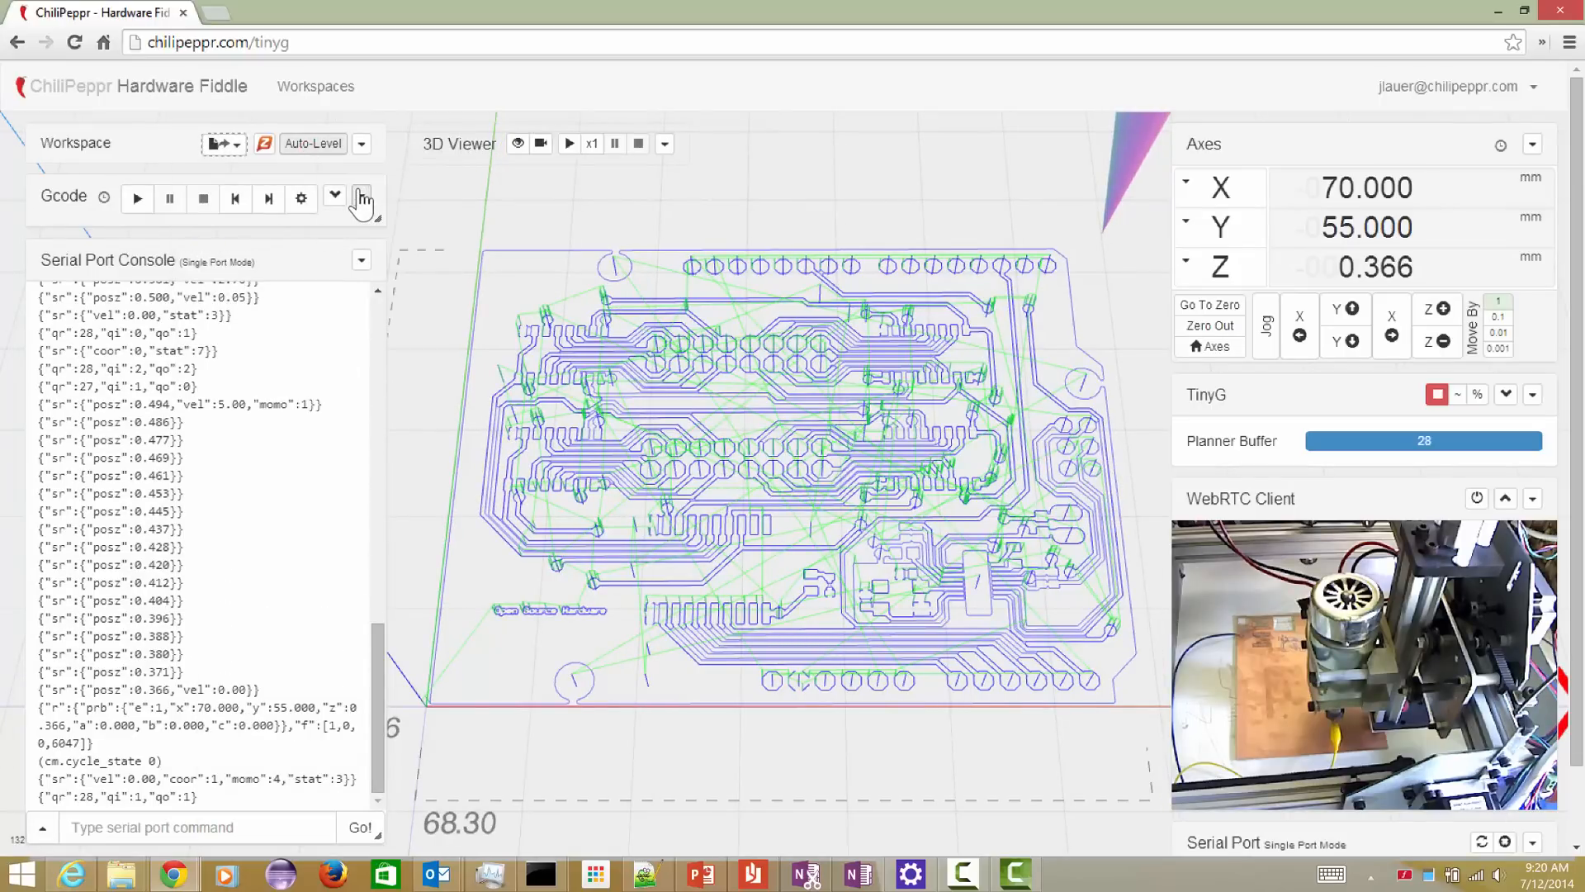
- Expand the Gcode widget's listing and examine it from the header comments through the auto-levelled Z values on the first G01 milling moves
left_click(336, 195)
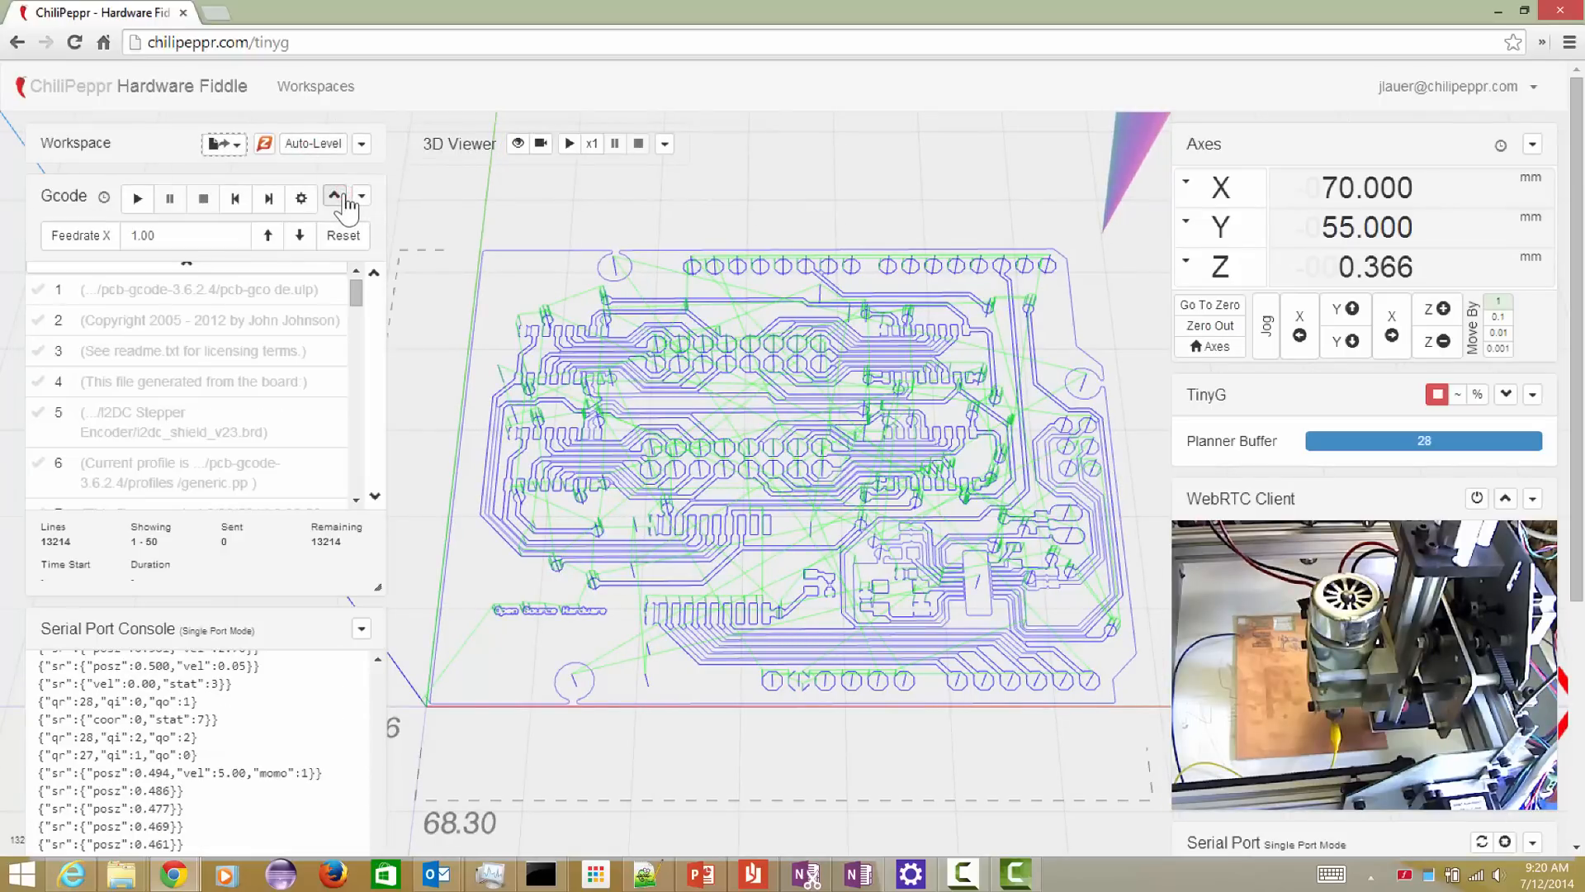
scroll(299, 380, "down", 2)
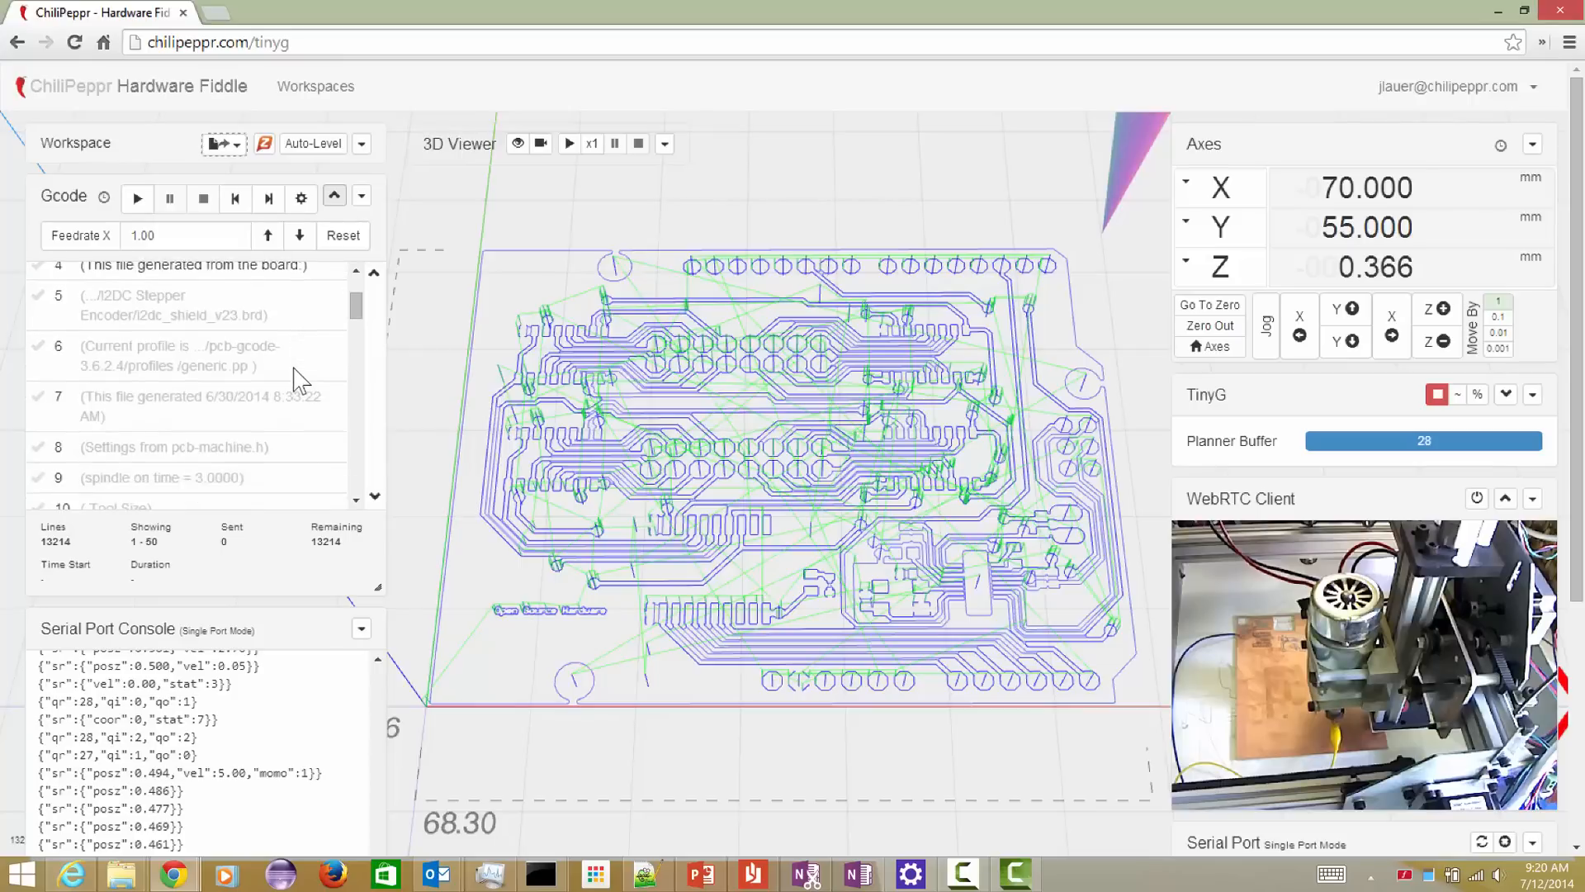
scroll(299, 380, "down", 4)
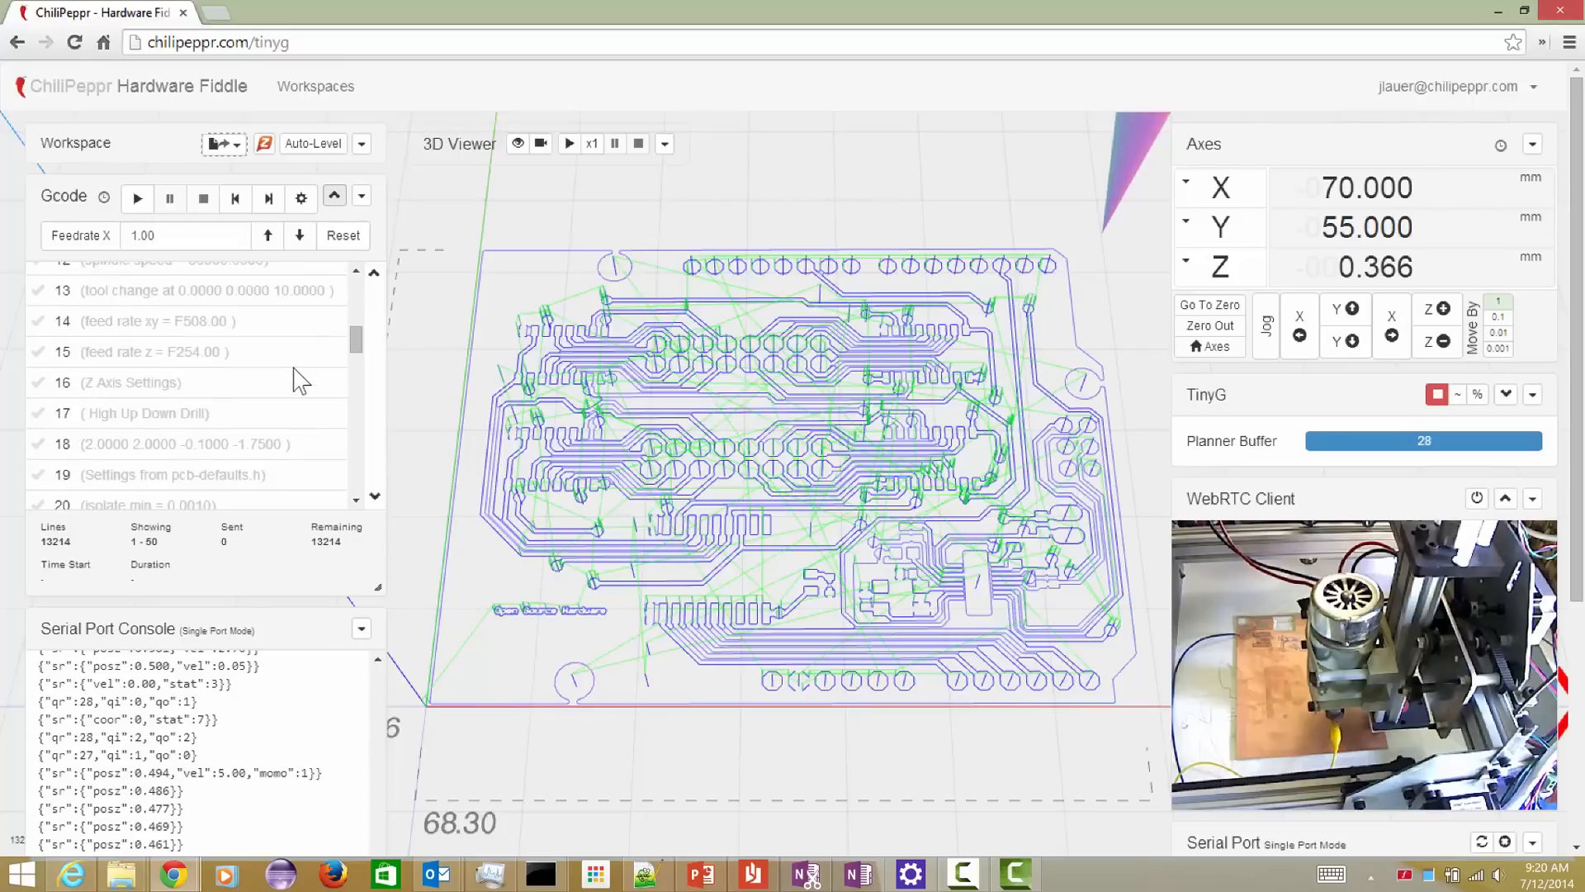
scroll(299, 380, "down", 2)
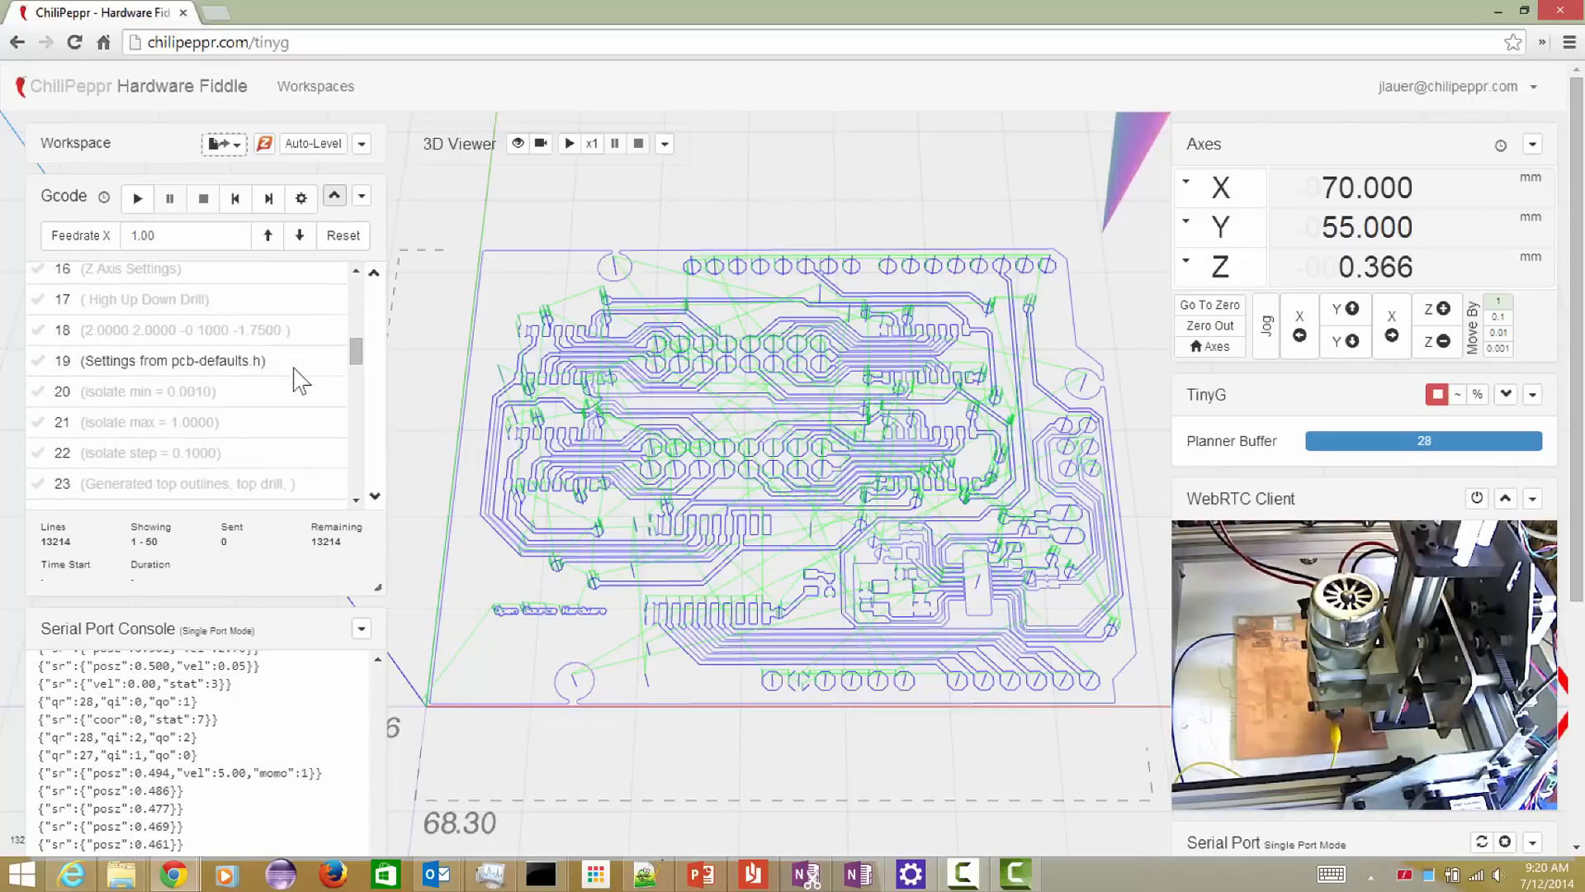
scroll(299, 380, "down", 4)
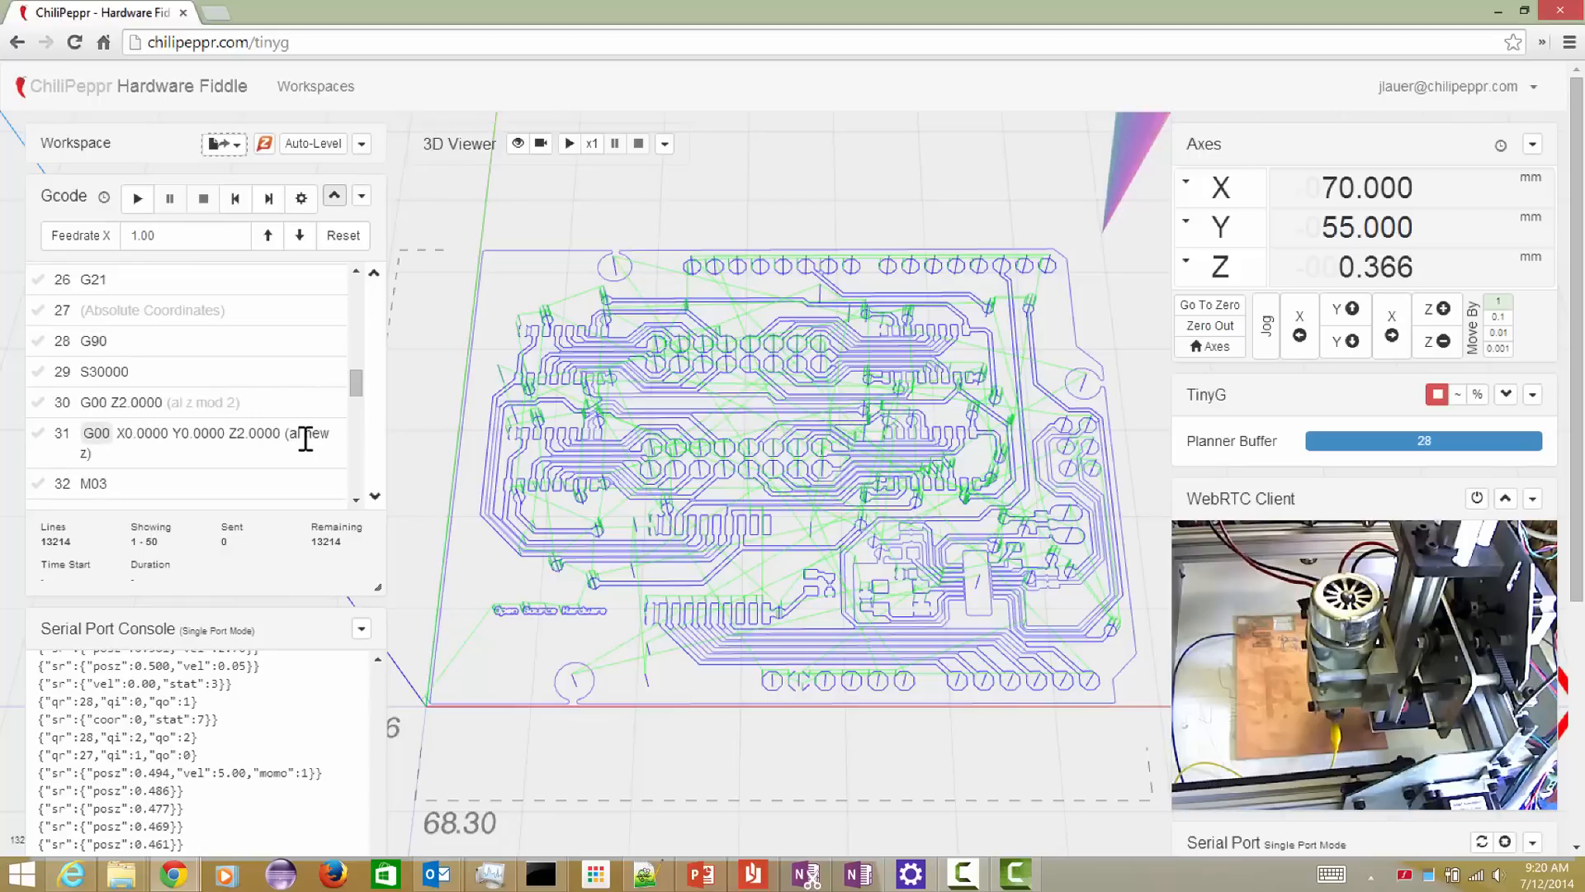
scroll(281, 418, "down", 4)
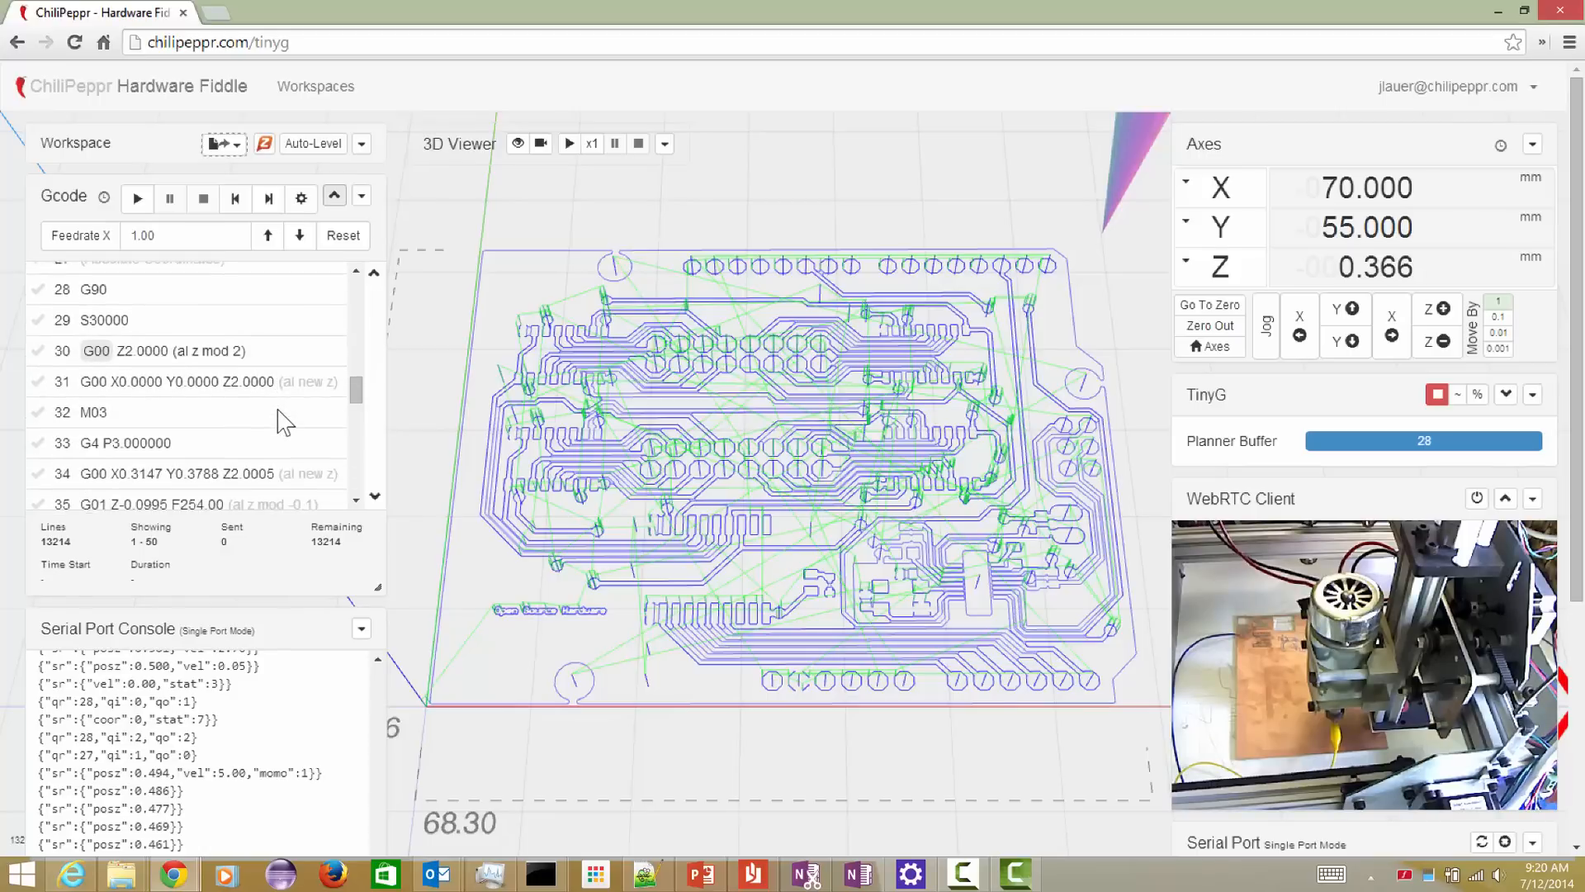
scroll(277, 421, "down", 1)
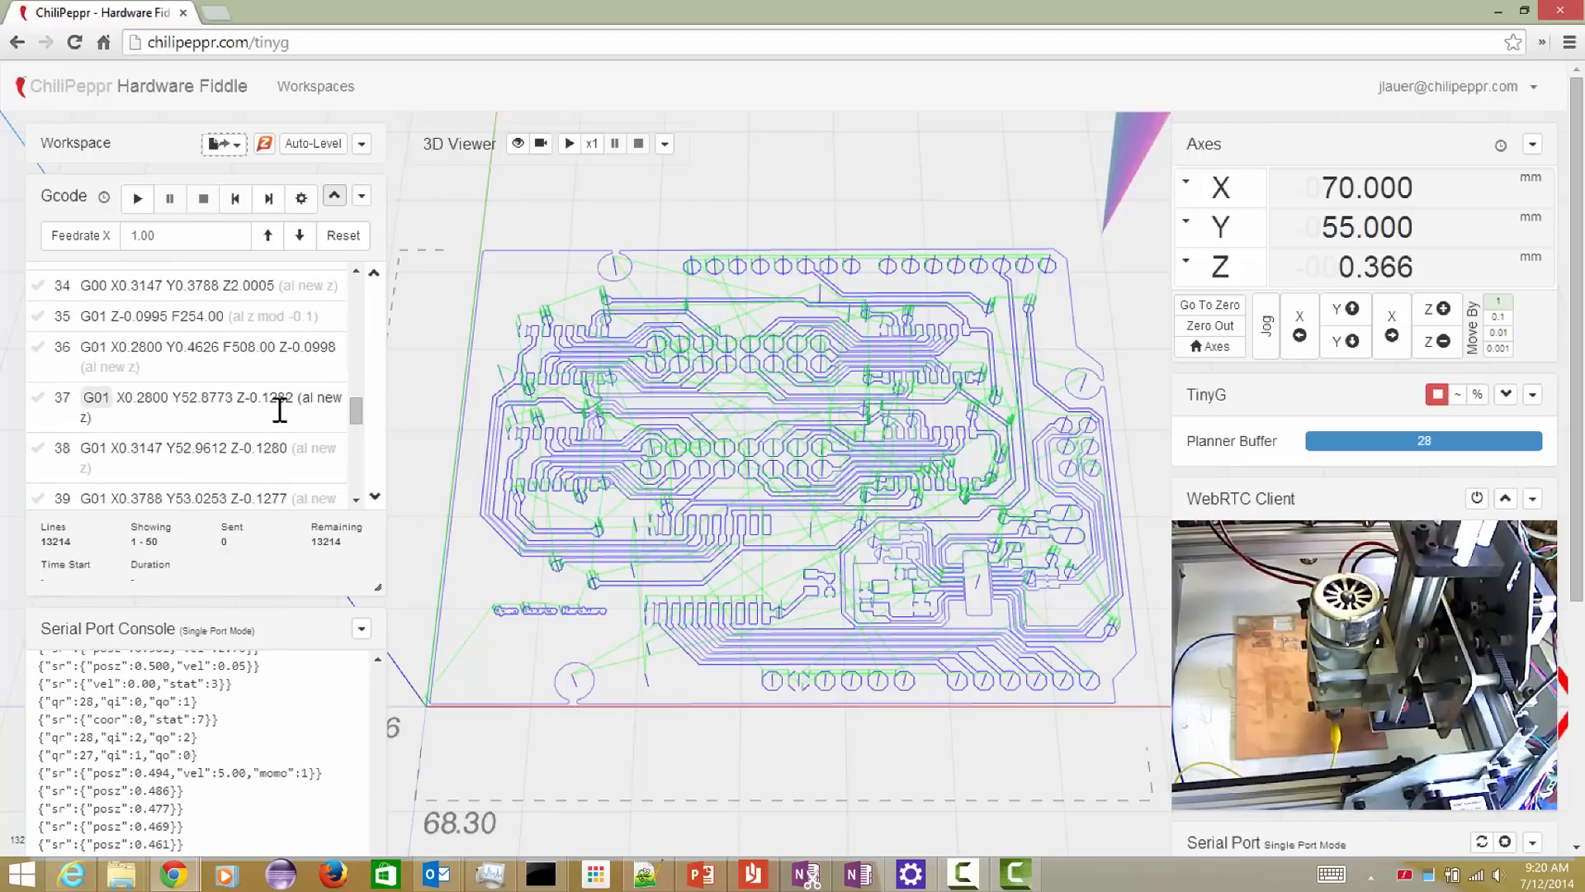
scroll(262, 439, "down", 1)
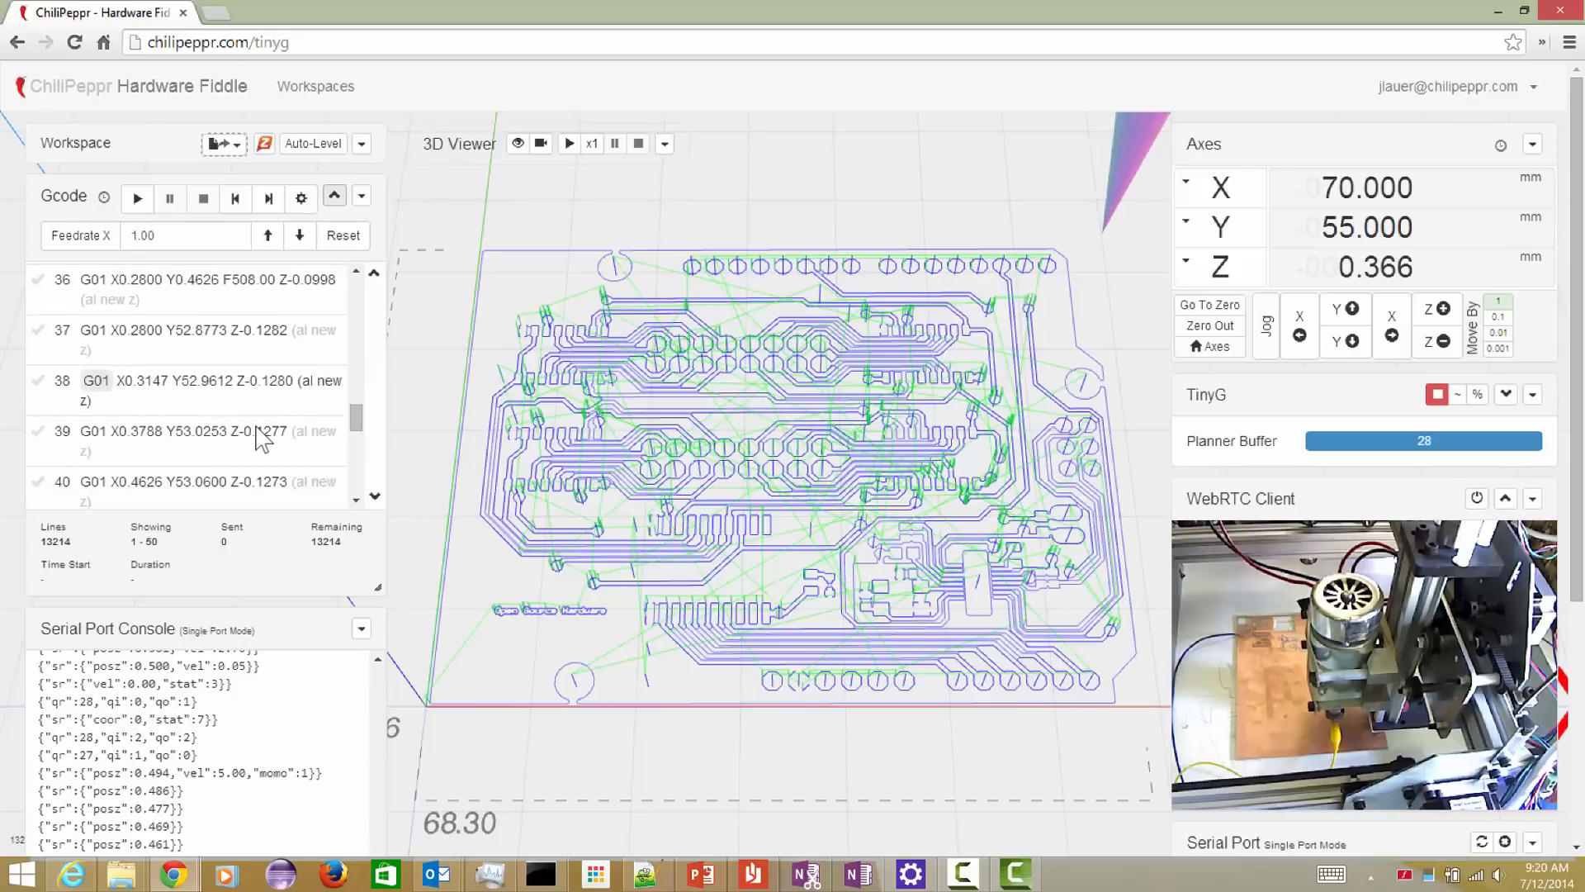